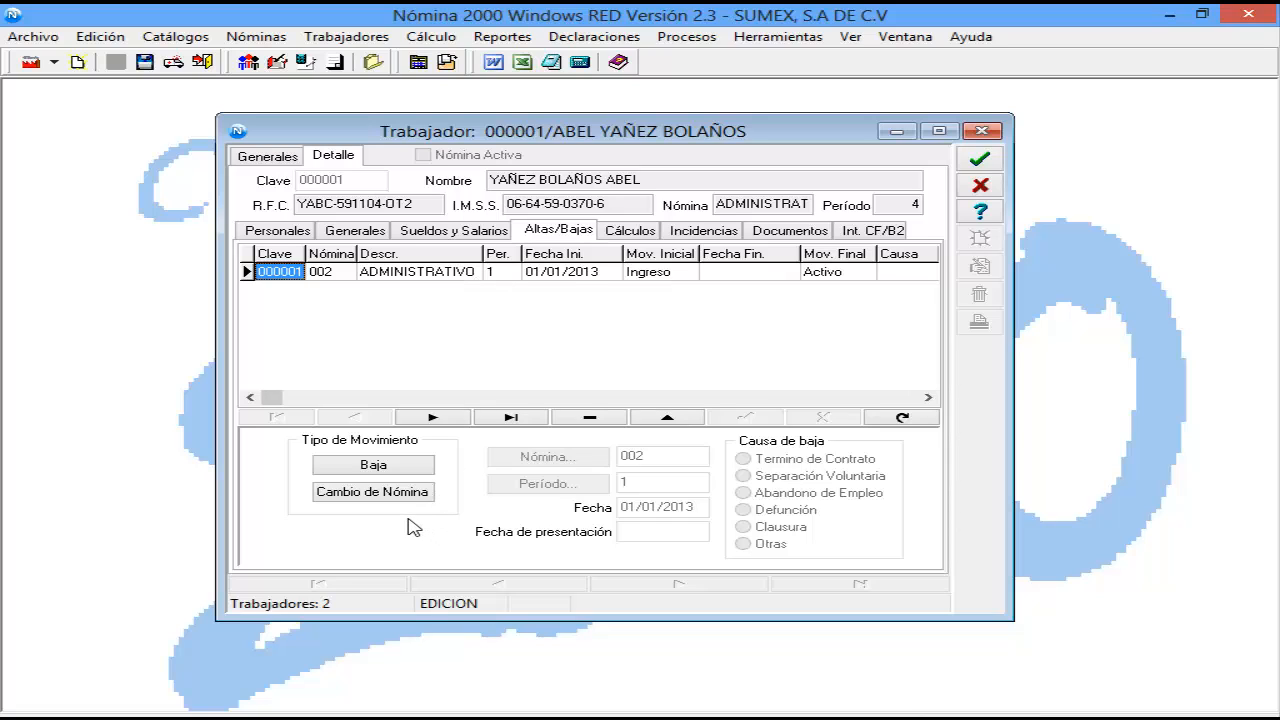
Step: Register the worker's Baja with date and presentation date 28/02/2013 and cause Separación Voluntaria, save it, and close the worker catalogue
{"action": "left_click", "coordinate": [384, 469]}
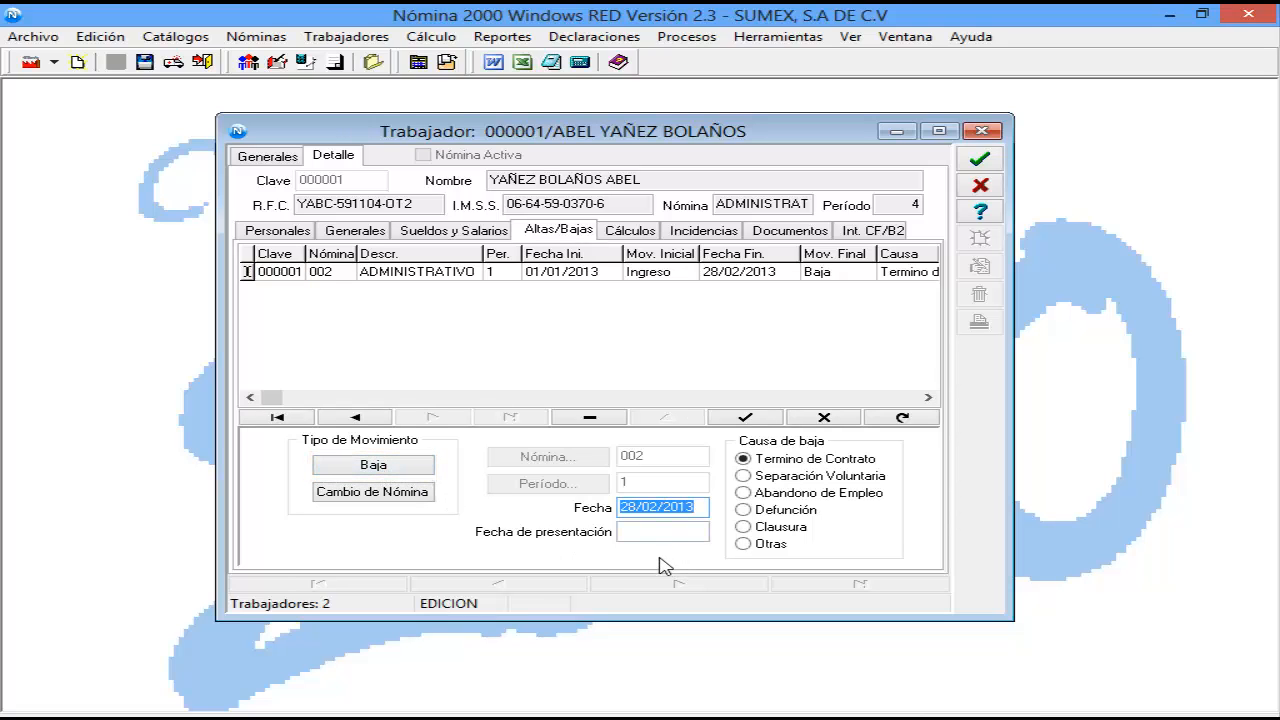
{"action": "key", "text": "Tab"}
{"action": "type", "text": "28"}
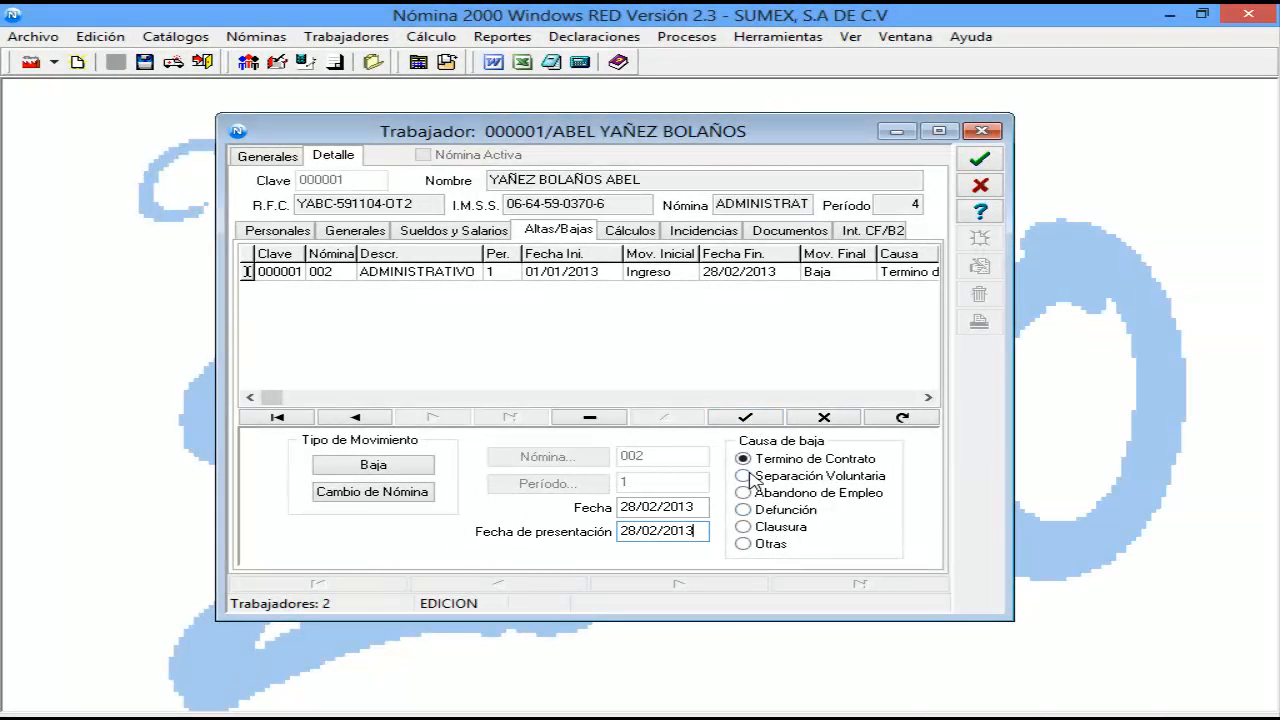
{"action": "left_click", "coordinate": [744, 477]}
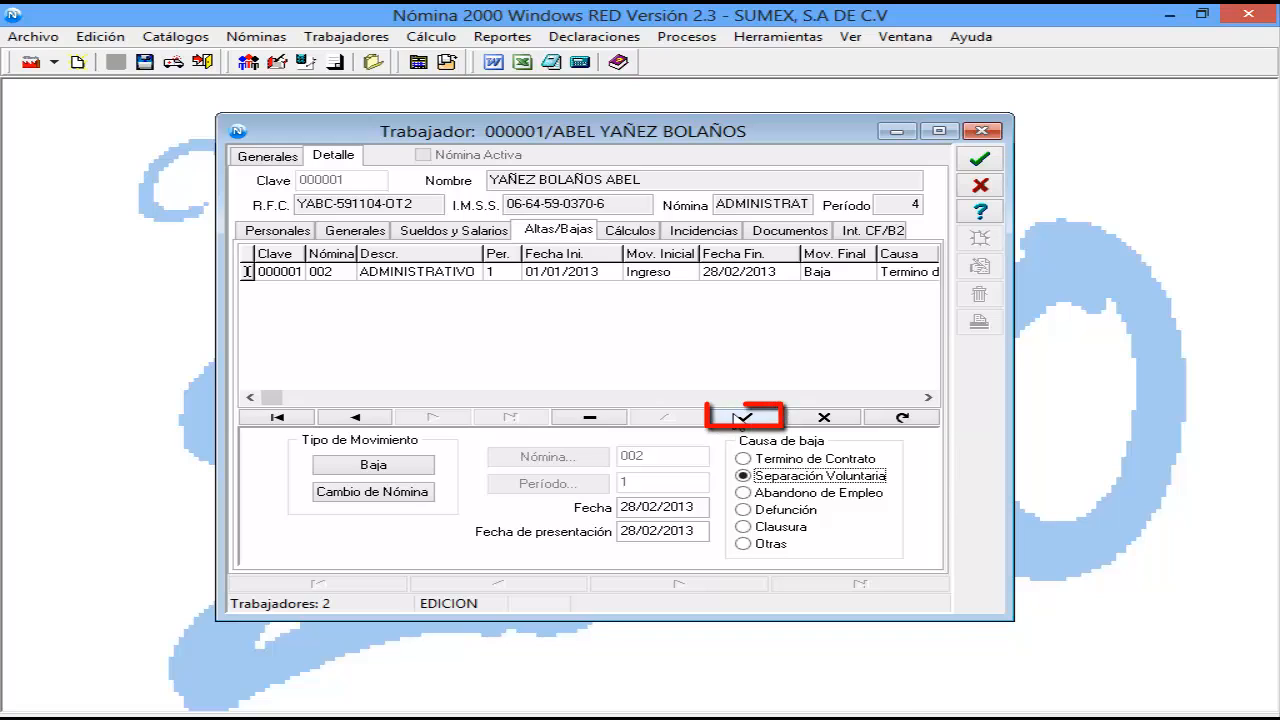
{"action": "left_click", "coordinate": [746, 418]}
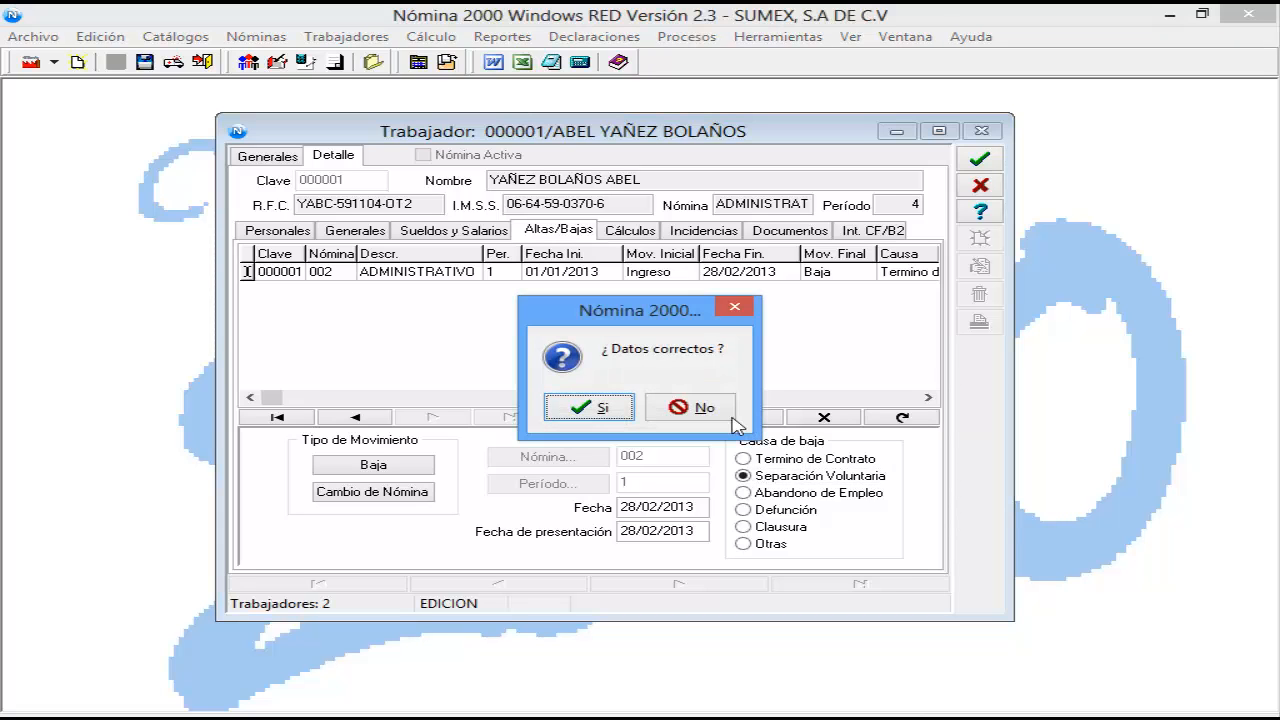
{"action": "left_click", "coordinate": [588, 407]}
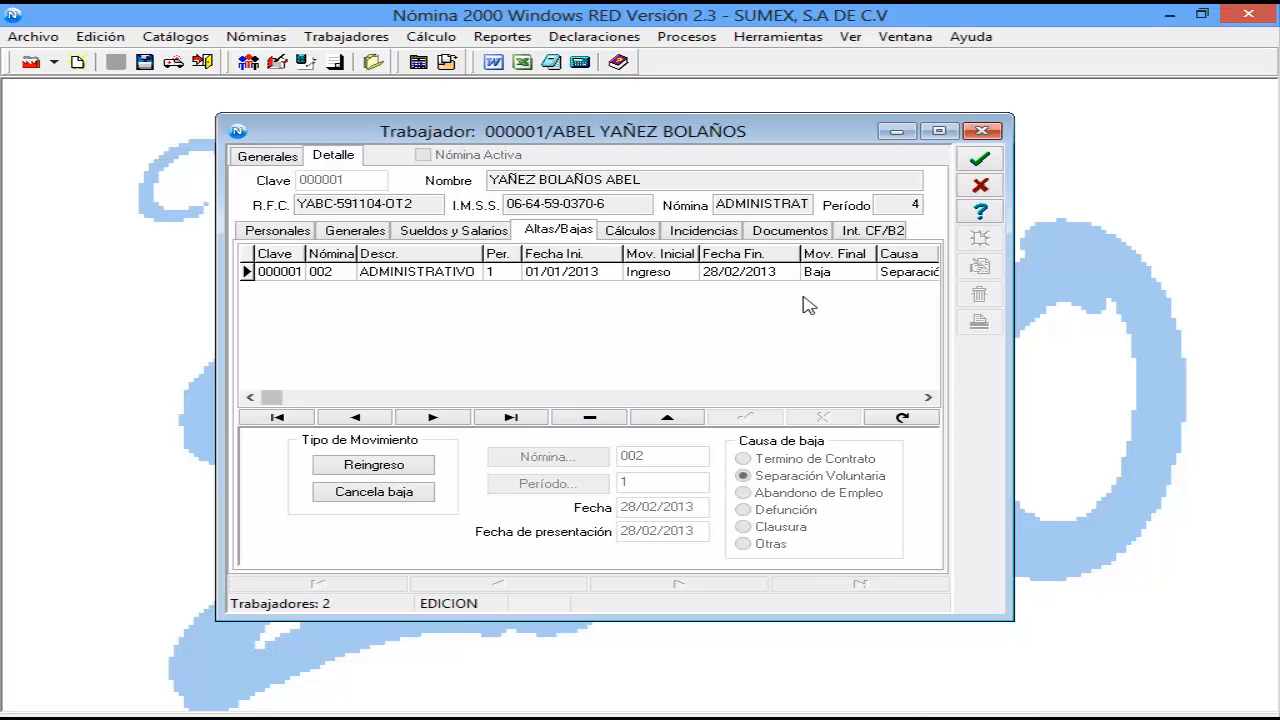
{"action": "left_click", "coordinate": [980, 162]}
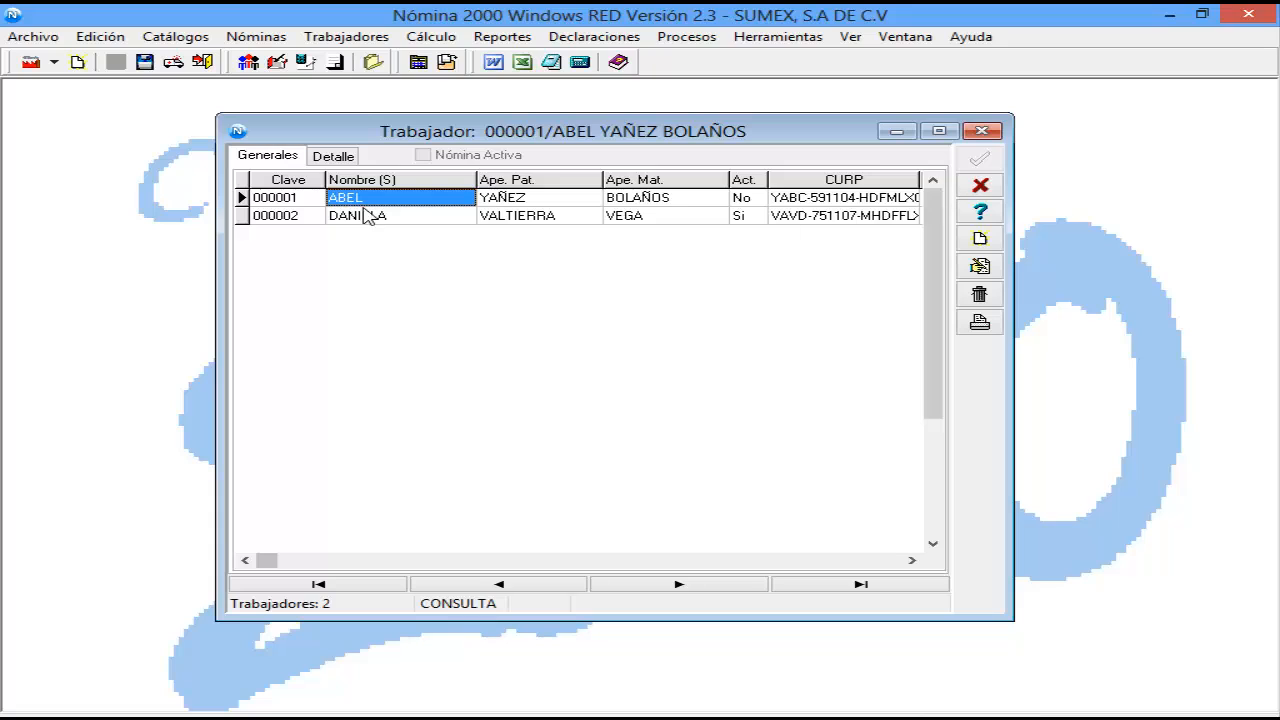
{"action": "left_click", "coordinate": [981, 187]}
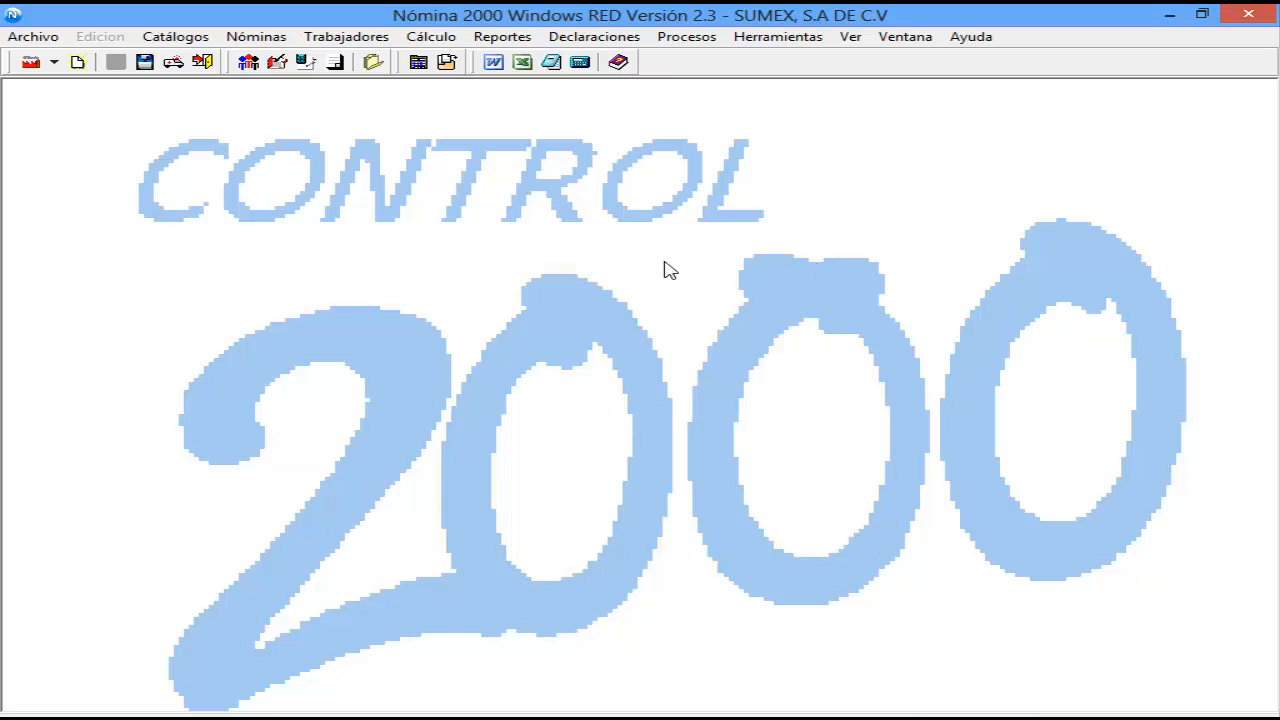
Step: Open the Finiquitos calculation for payroll 002 ADMINISTRATIVO, period 4
{"action": "left_click", "coordinate": [329, 40]}
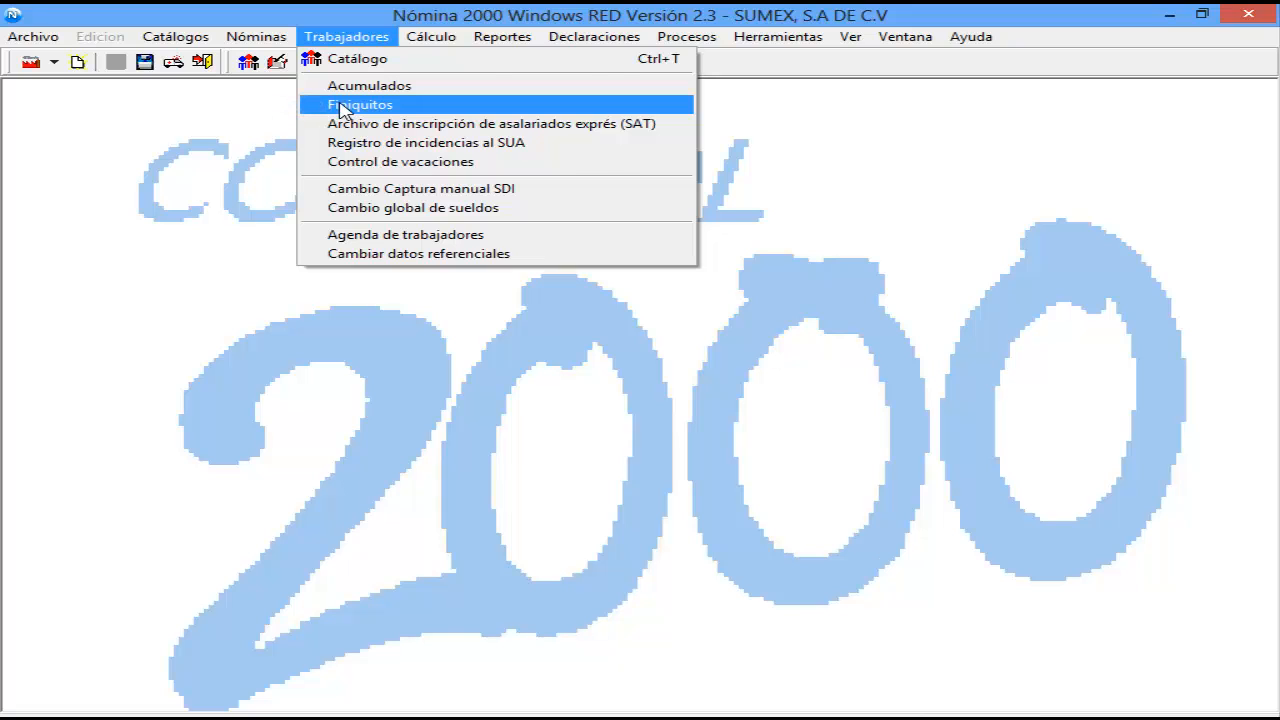
{"action": "left_click", "coordinate": [343, 106]}
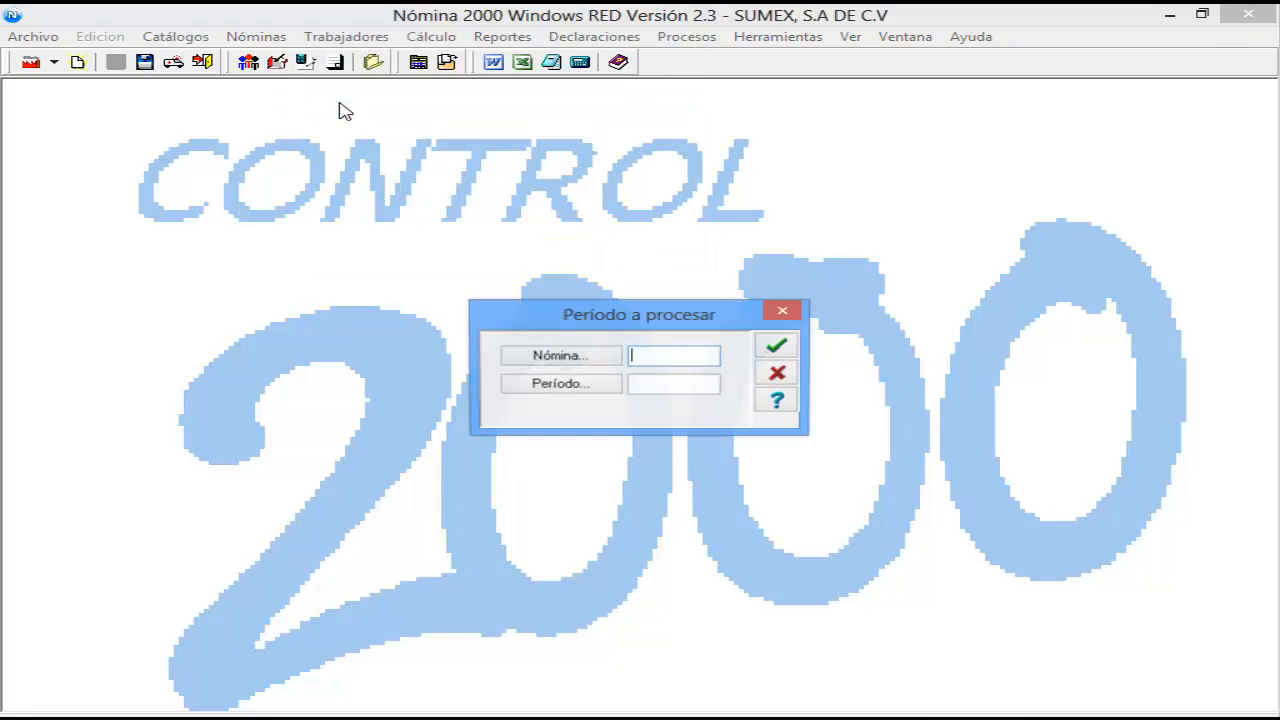
{"action": "left_click", "coordinate": [592, 360]}
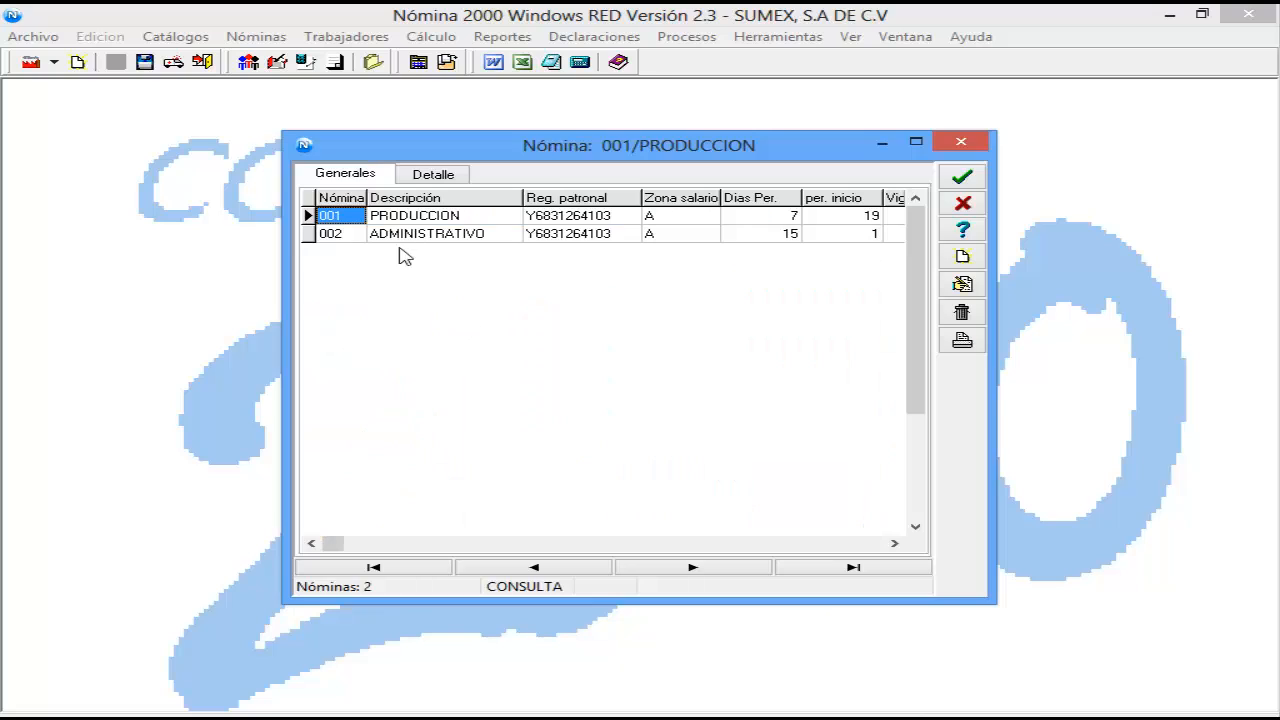
{"action": "left_click", "coordinate": [392, 233]}
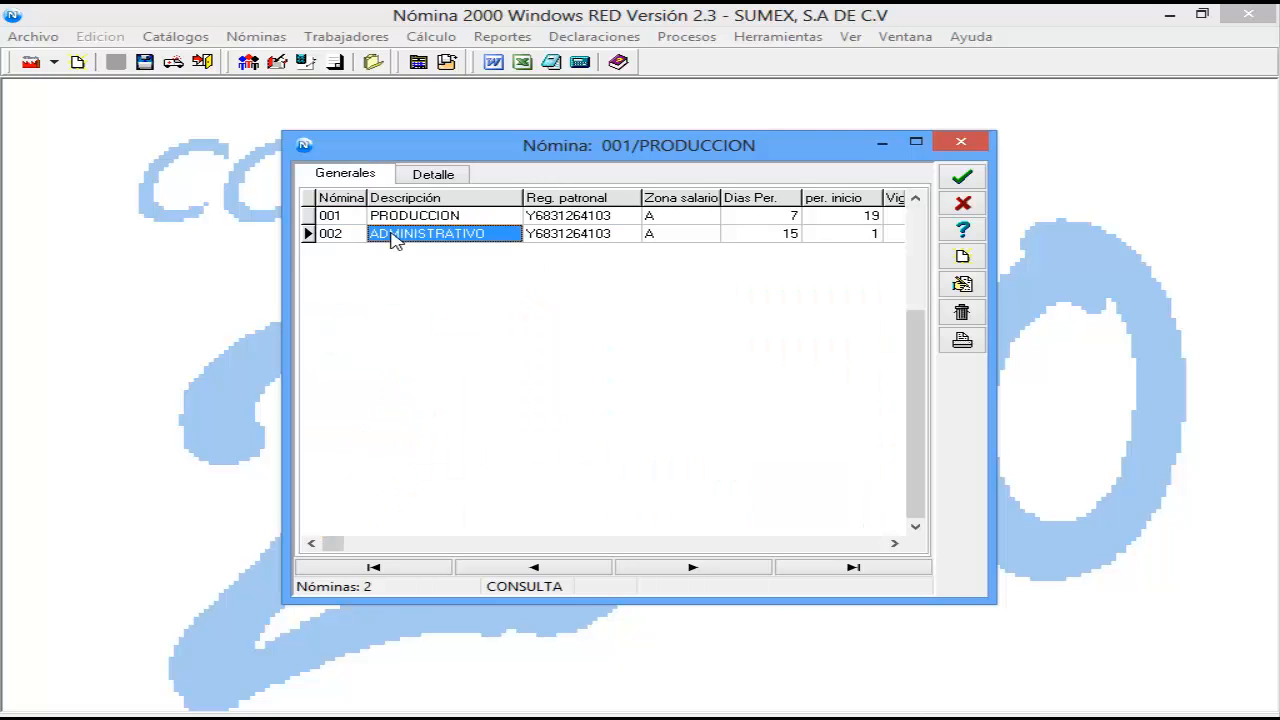
{"action": "left_click", "coordinate": [960, 178]}
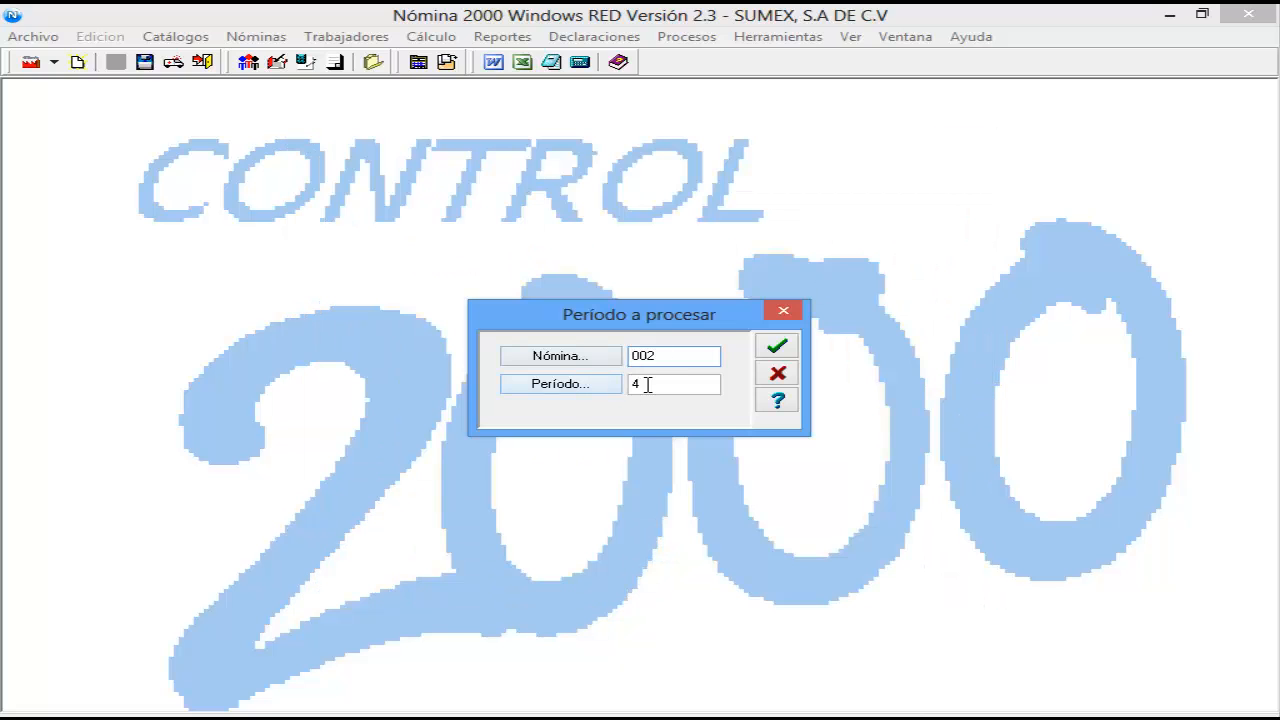
{"action": "left_click", "coordinate": [648, 384]}
{"action": "left_click", "coordinate": [777, 348]}
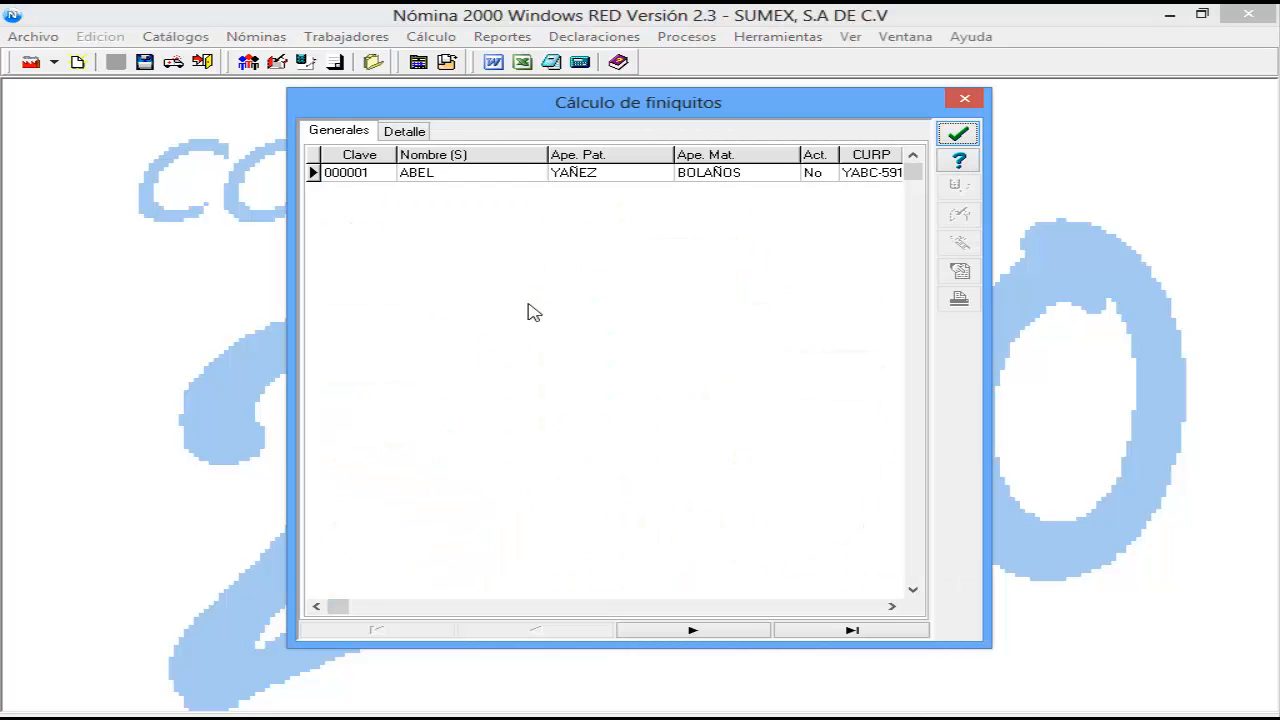
Step: Select the terminated worker in the settlement list and show the detail of the worker's finiquito
{"action": "left_click", "coordinate": [388, 177]}
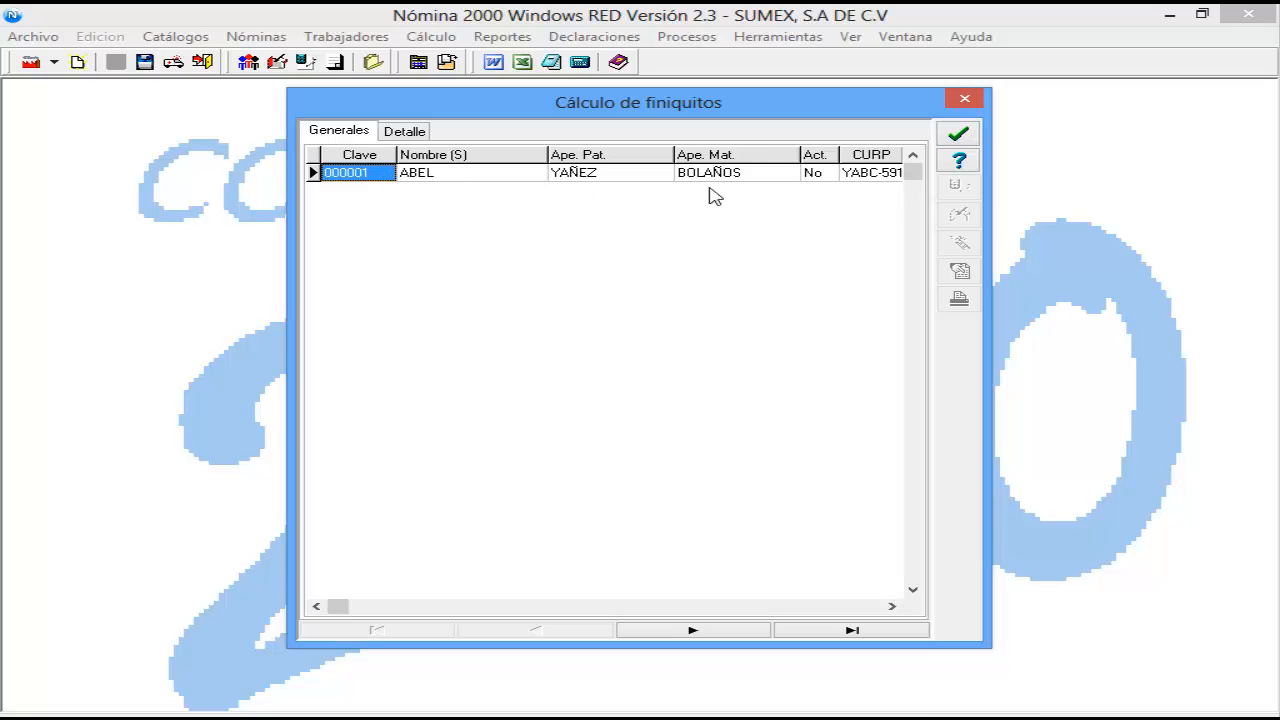
{"action": "left_click", "coordinate": [416, 176]}
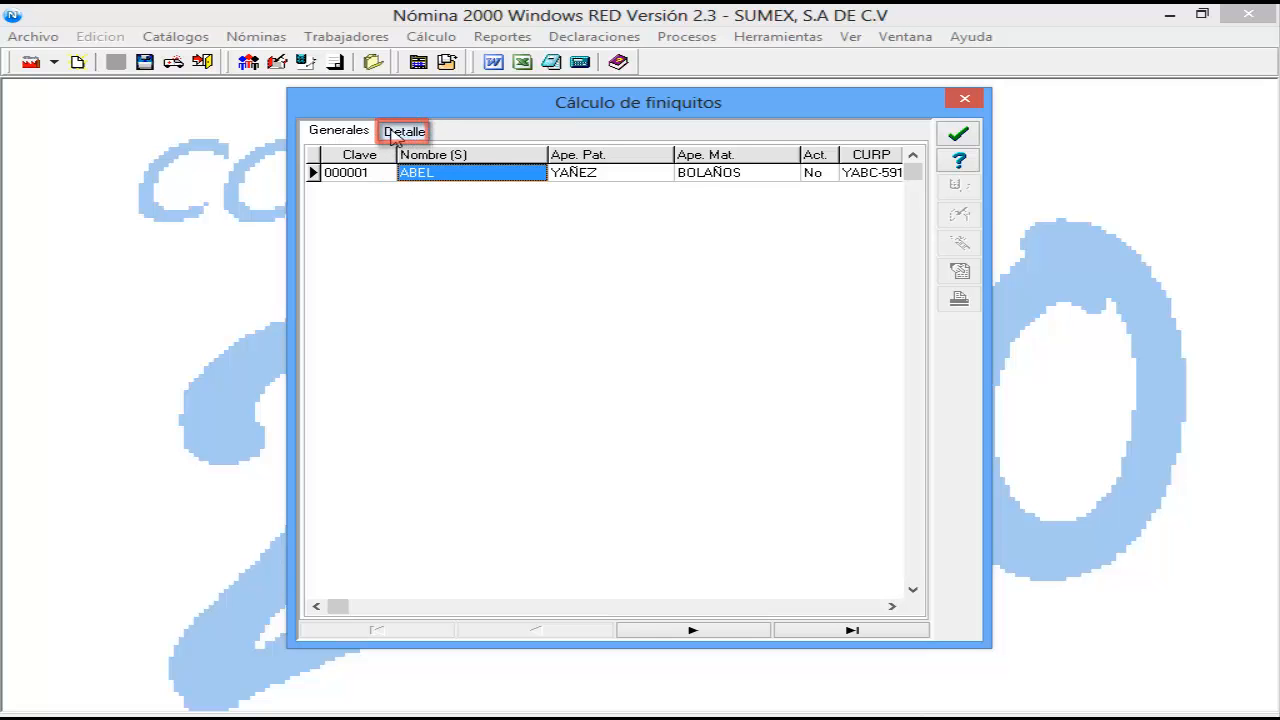
{"action": "left_click", "coordinate": [397, 132]}
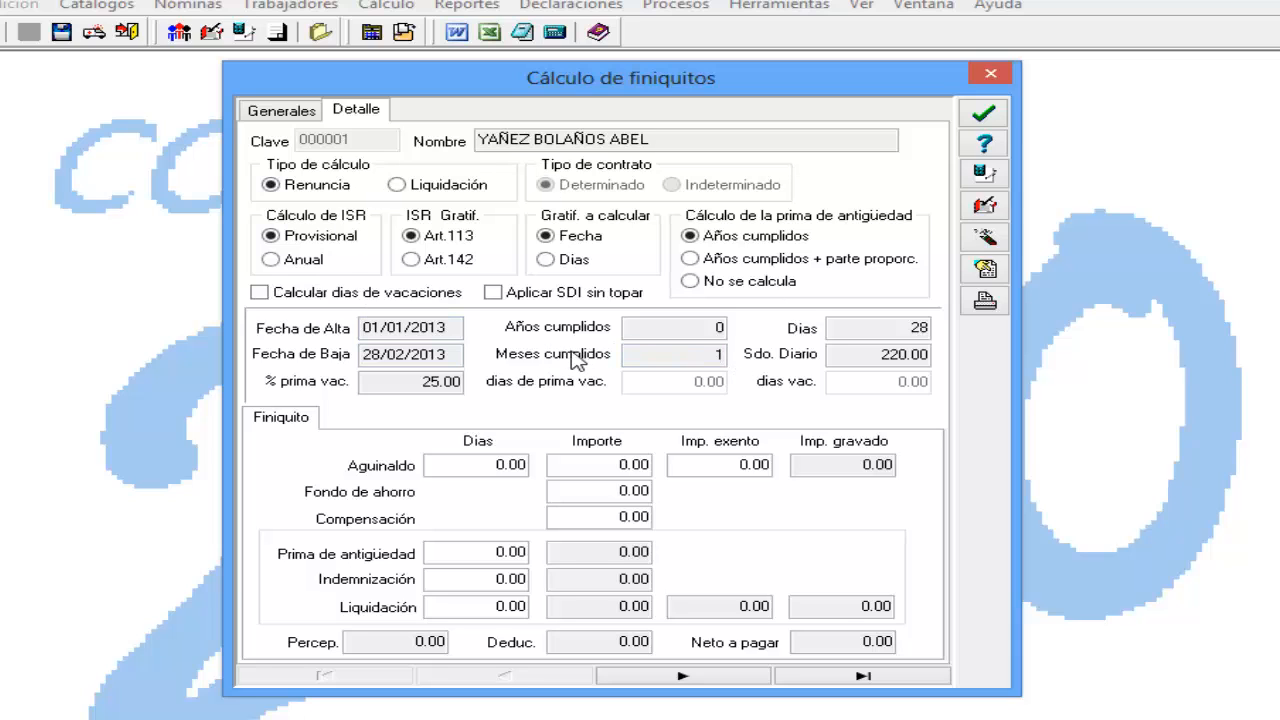
Step: Configure the finiquito as Renuncia with gratification by Fecha, vacation days calculated, and the seniority premium set to No se calcula
{"action": "left_click", "coordinate": [402, 189]}
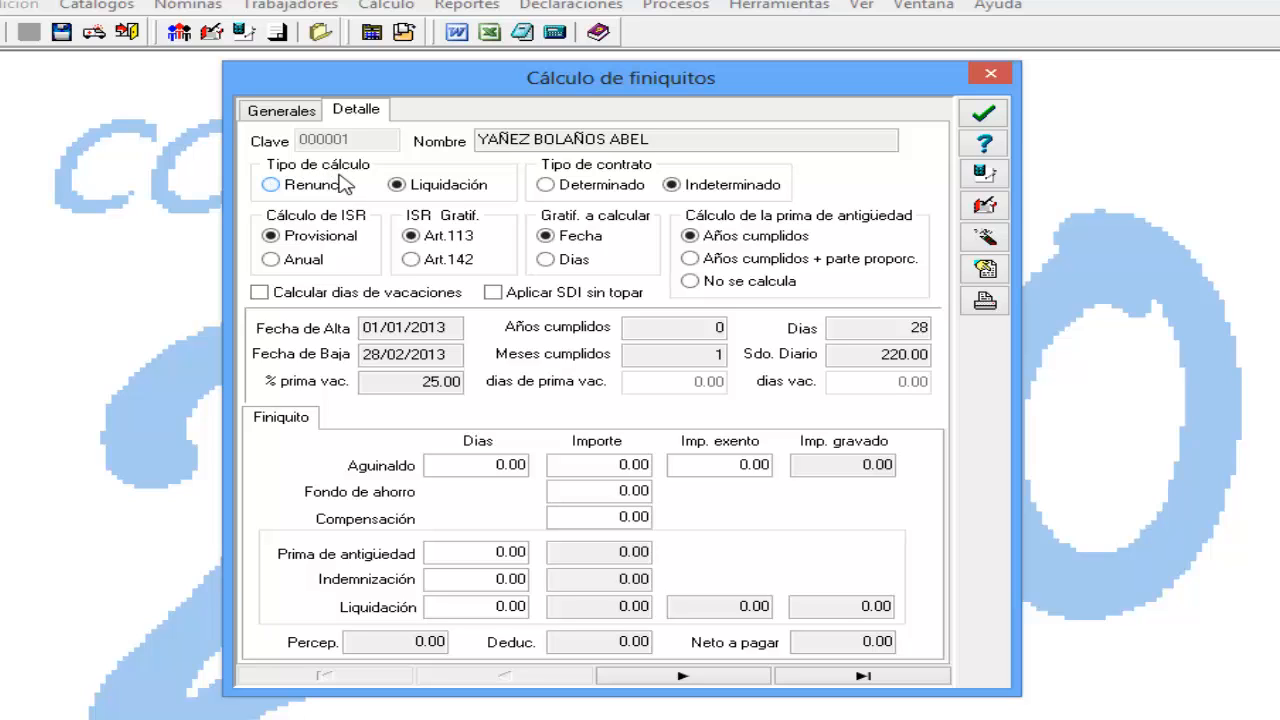
{"action": "left_click", "coordinate": [272, 185]}
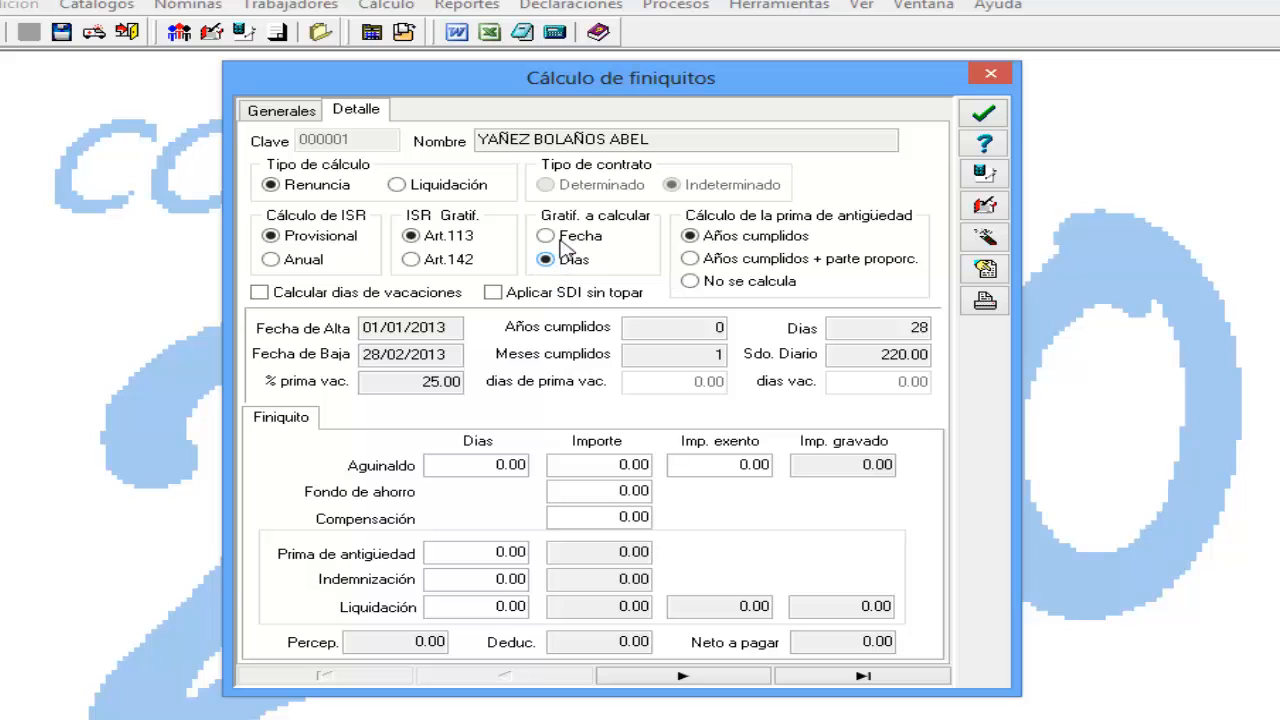
{"action": "left_click", "coordinate": [546, 237]}
{"action": "left_click", "coordinate": [259, 292]}
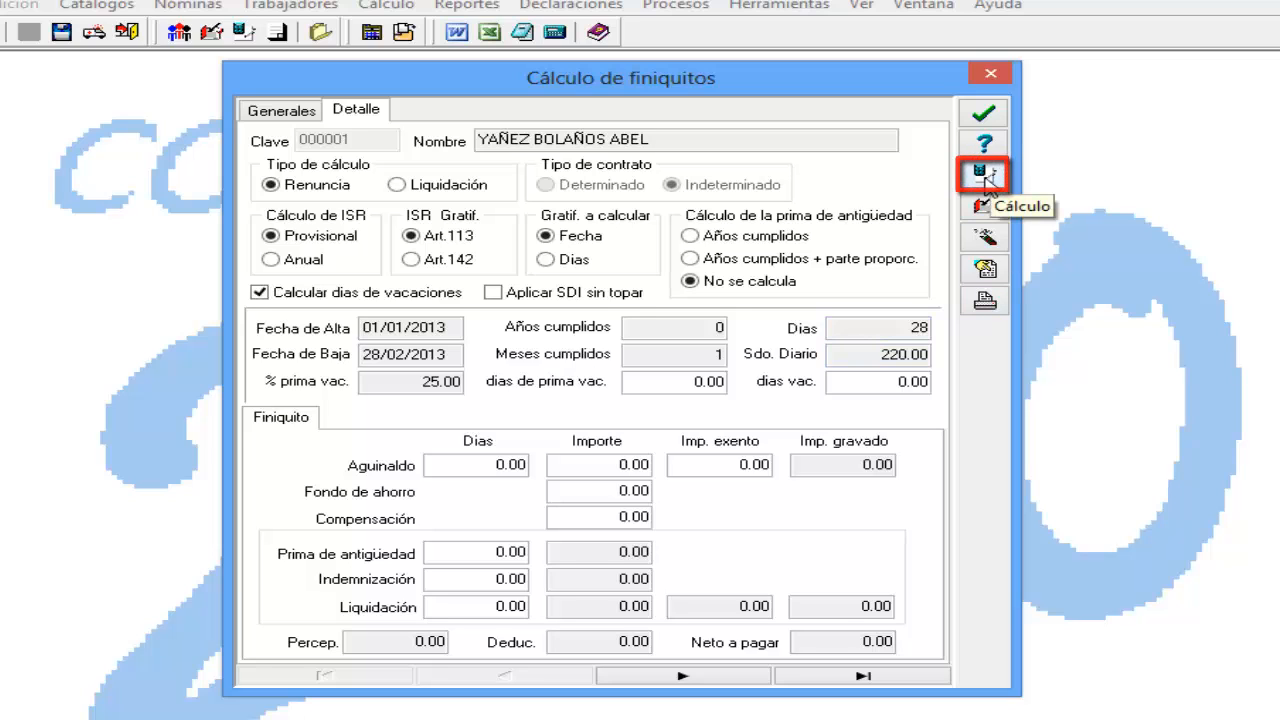
Step: Calculate the worker's finiquito and assign its afectaciones to period 4
{"action": "left_click", "coordinate": [986, 180]}
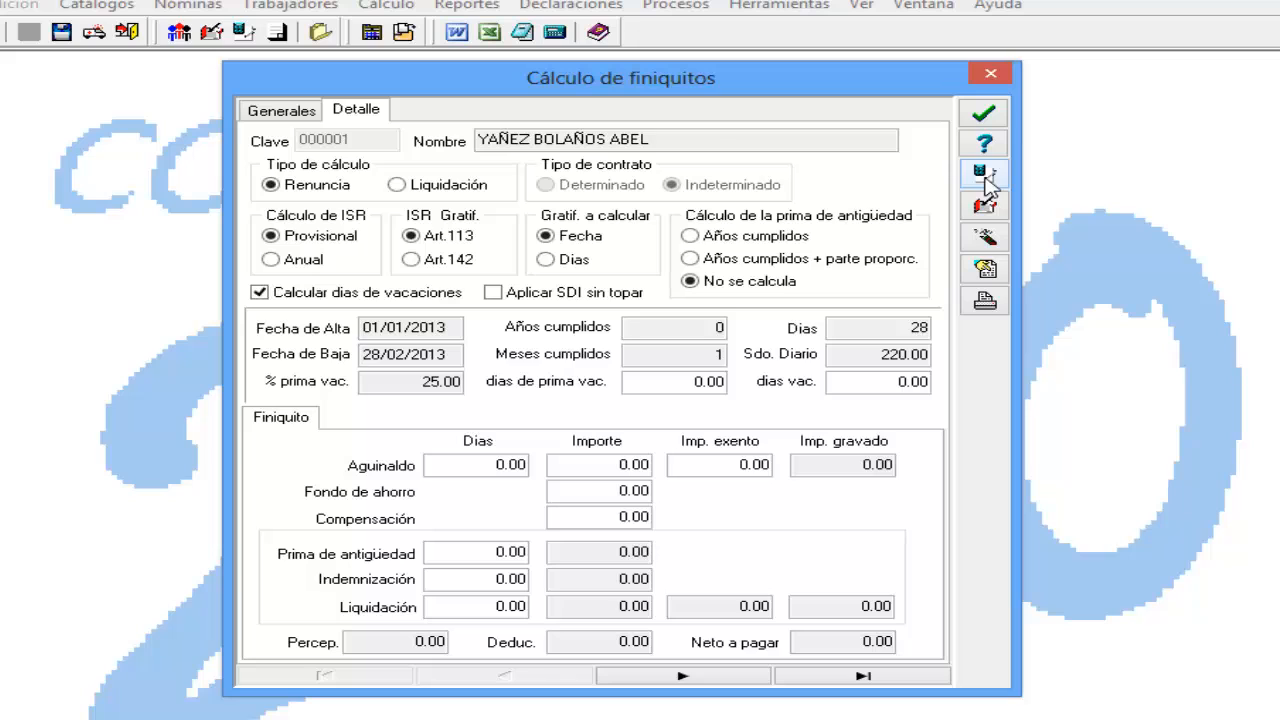
{"action": "left_click", "coordinate": [986, 180]}
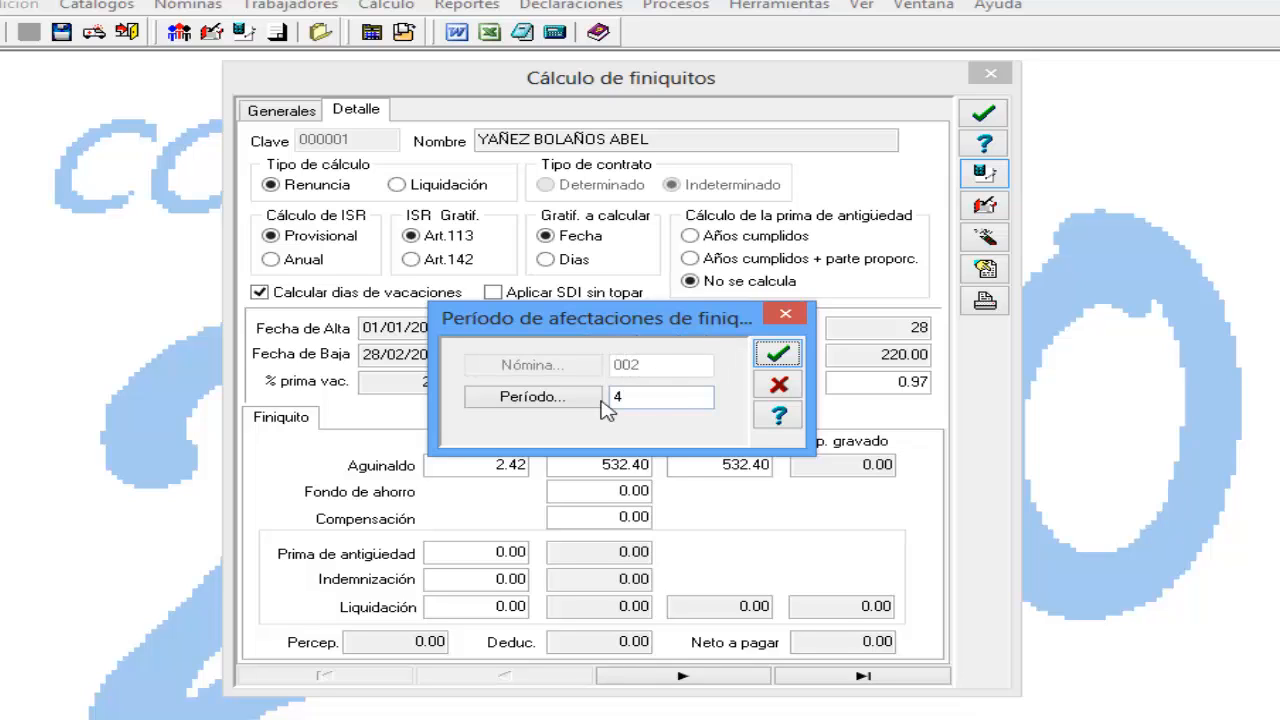
{"action": "left_click", "coordinate": [779, 356]}
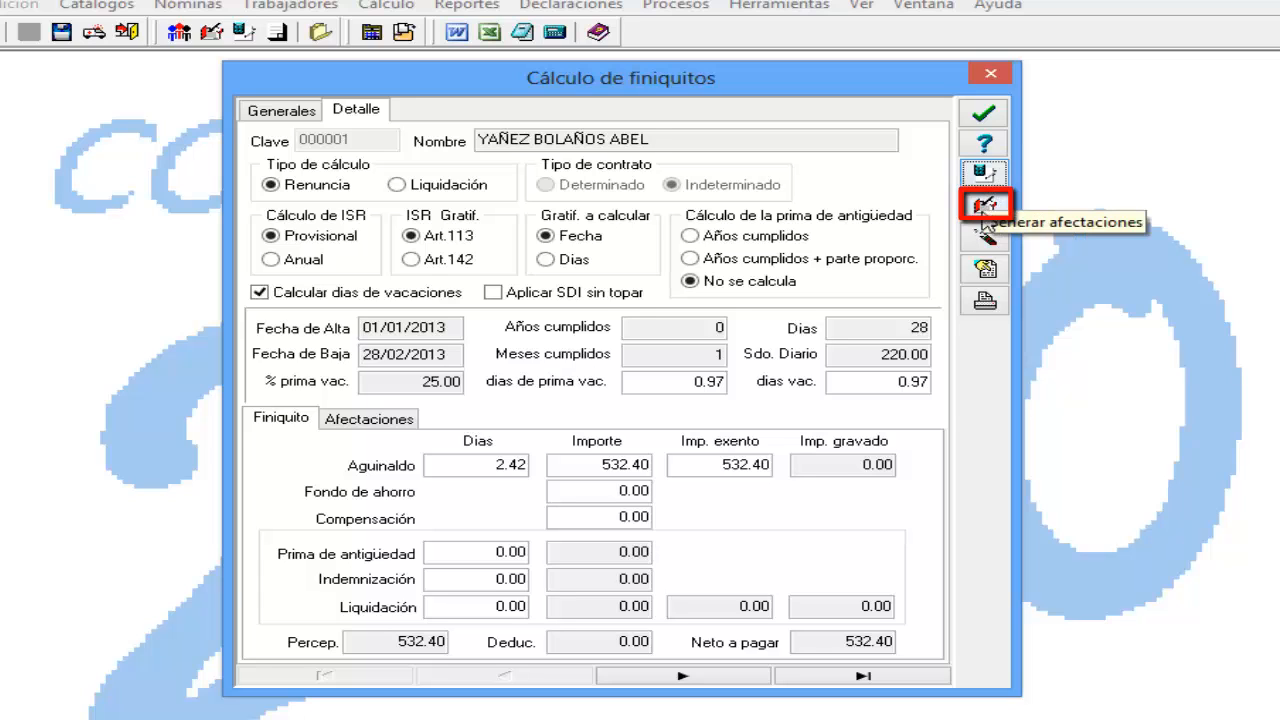
Step: Generate the finiquito's afectaciones and enlarge the Afectaciones por trabajador window to fit more concepts
{"action": "left_click", "coordinate": [983, 222]}
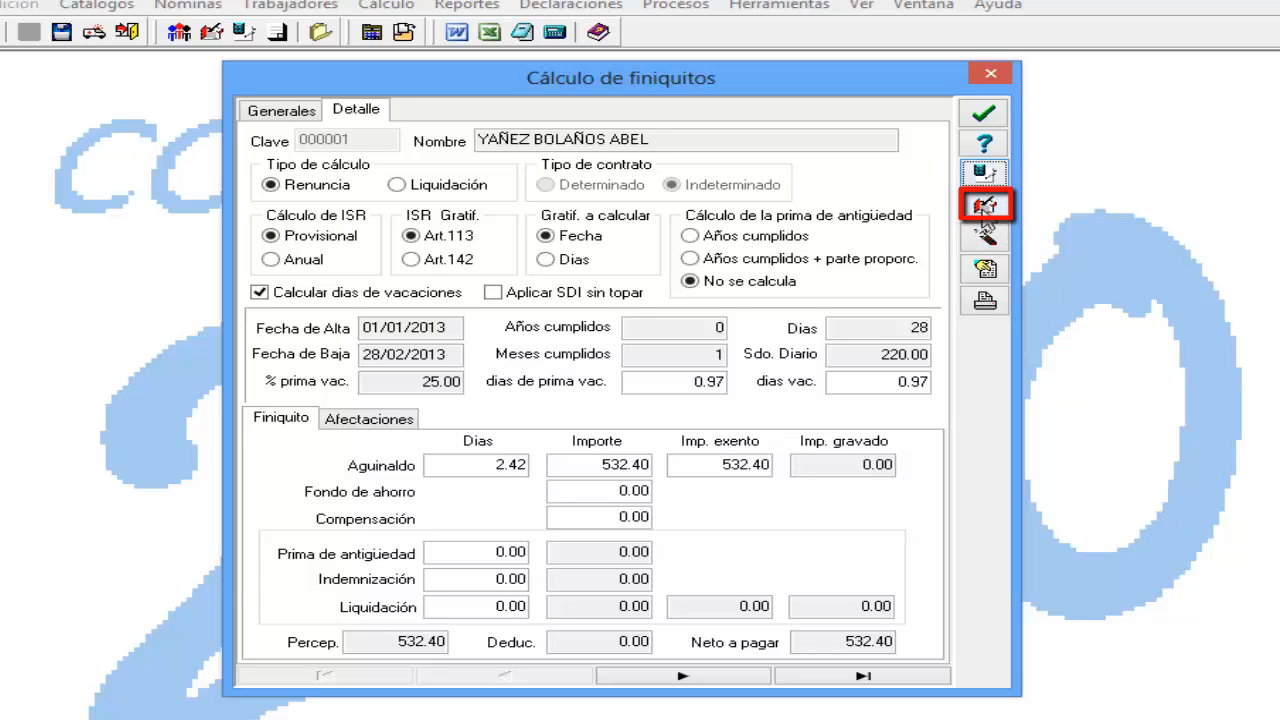
{"action": "left_click", "coordinate": [985, 210]}
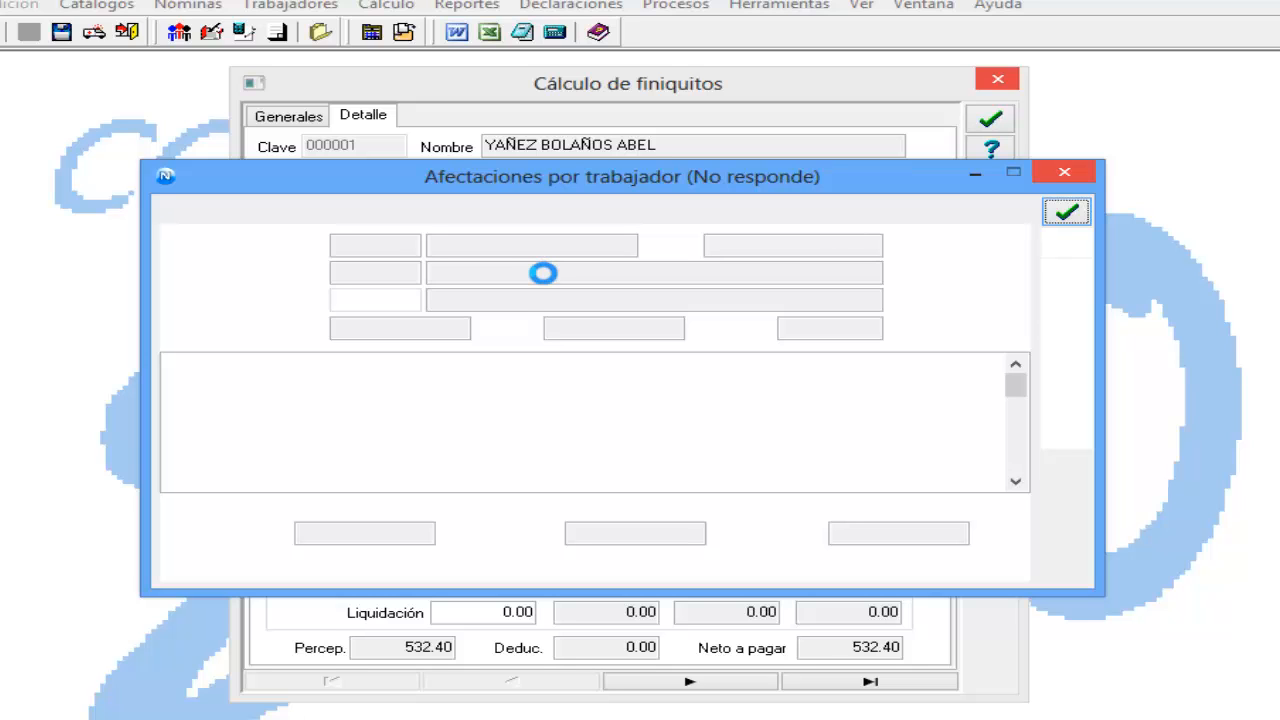
{"action": "mouse_move", "coordinate": [401, 719]}
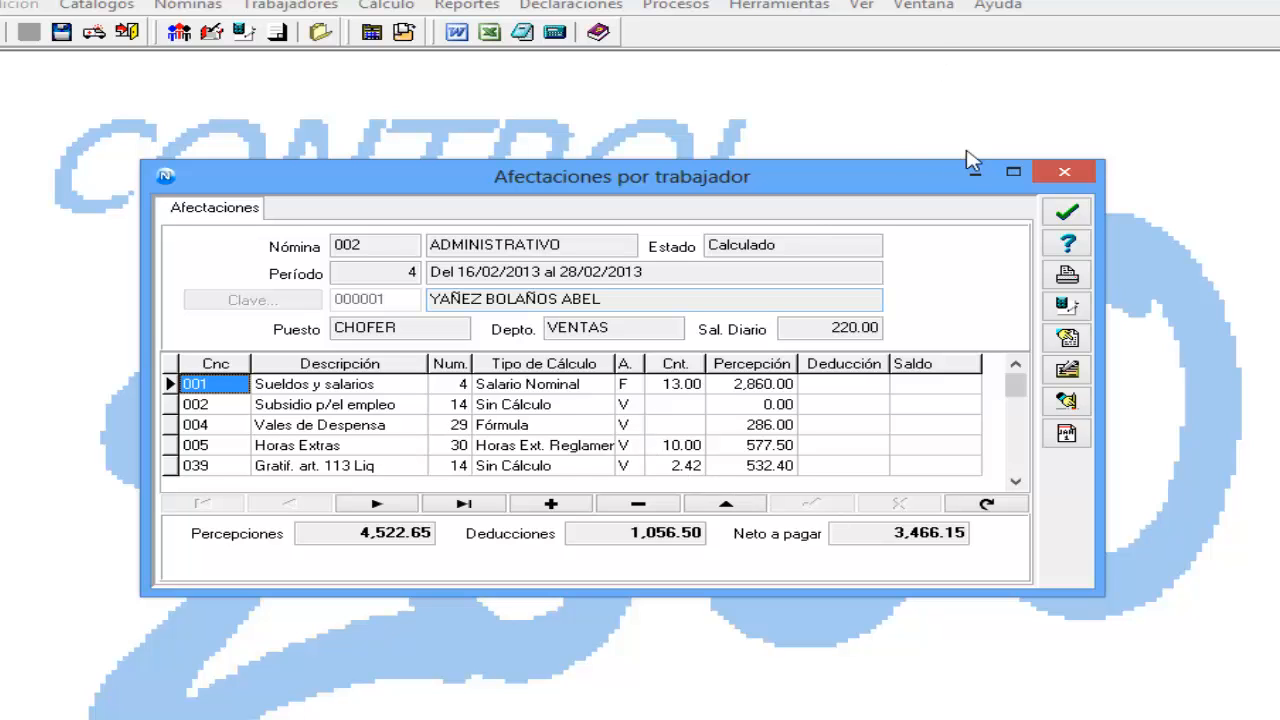
{"action": "left_click_drag", "start_coordinate": [892, 161], "coordinate": [886, 120]}
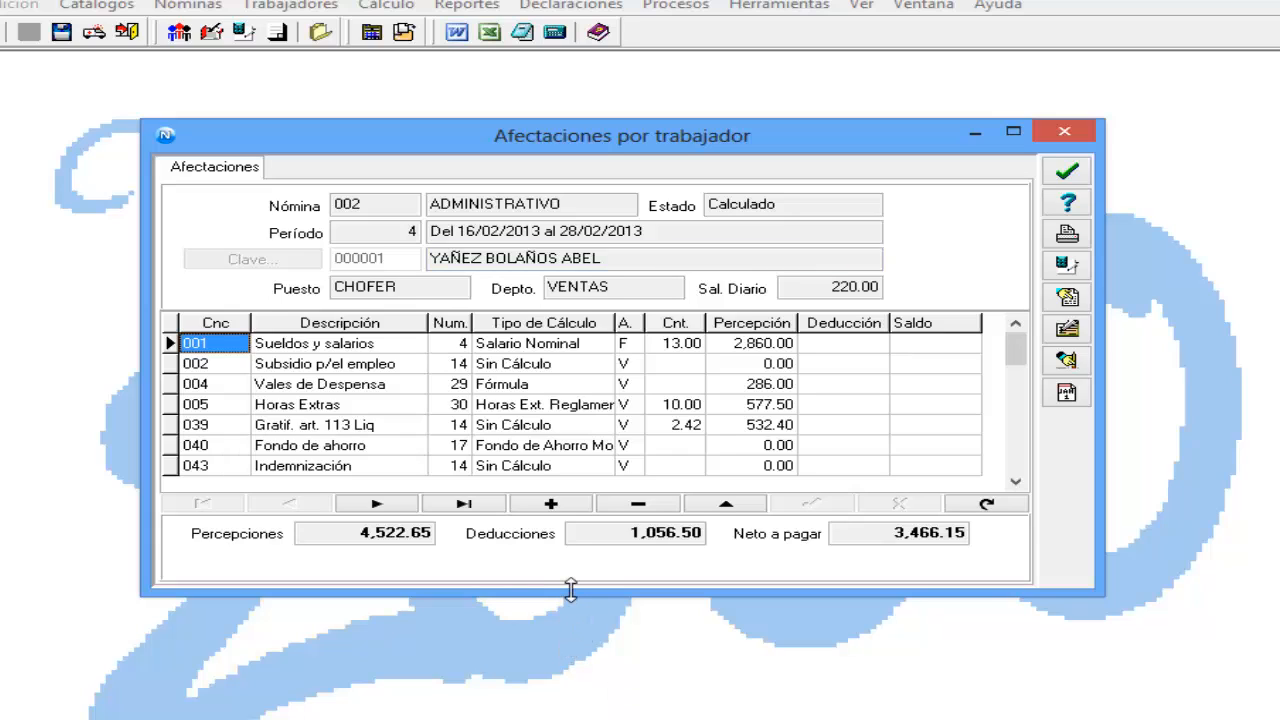
{"action": "left_click_drag", "start_coordinate": [570, 590], "coordinate": [569, 628]}
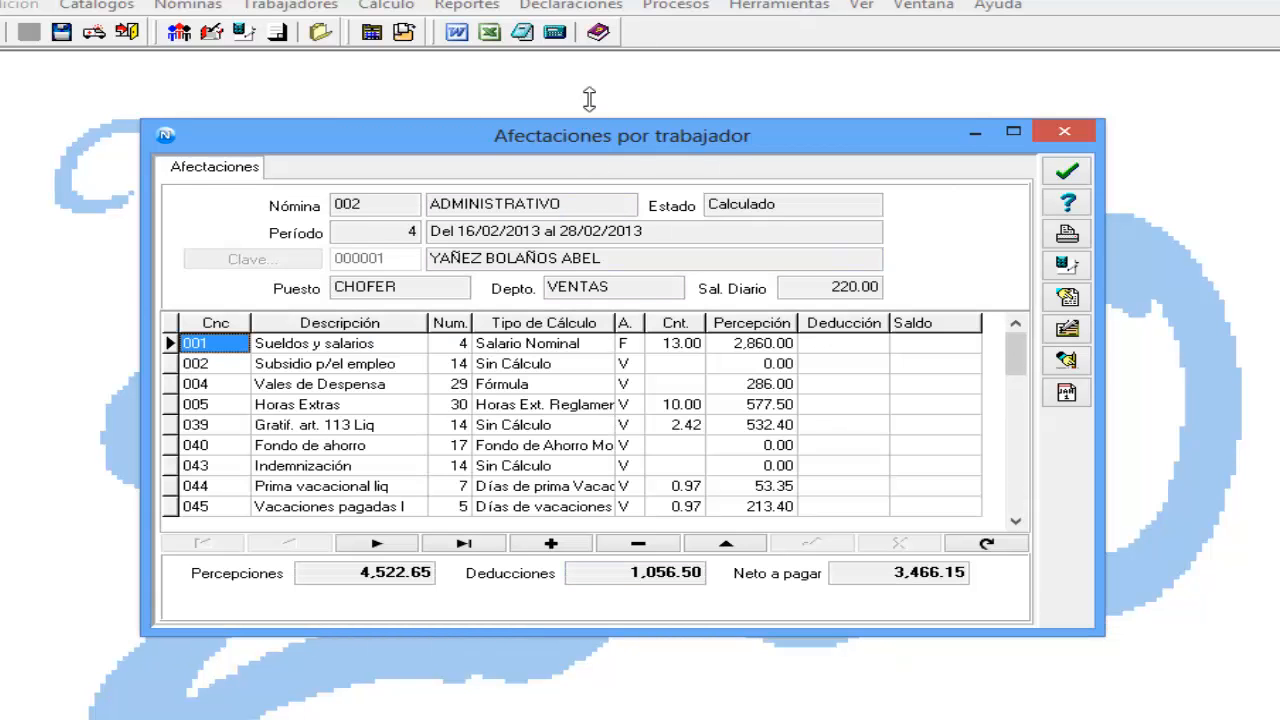
{"action": "left_click_drag", "start_coordinate": [589, 99], "coordinate": [591, 77]}
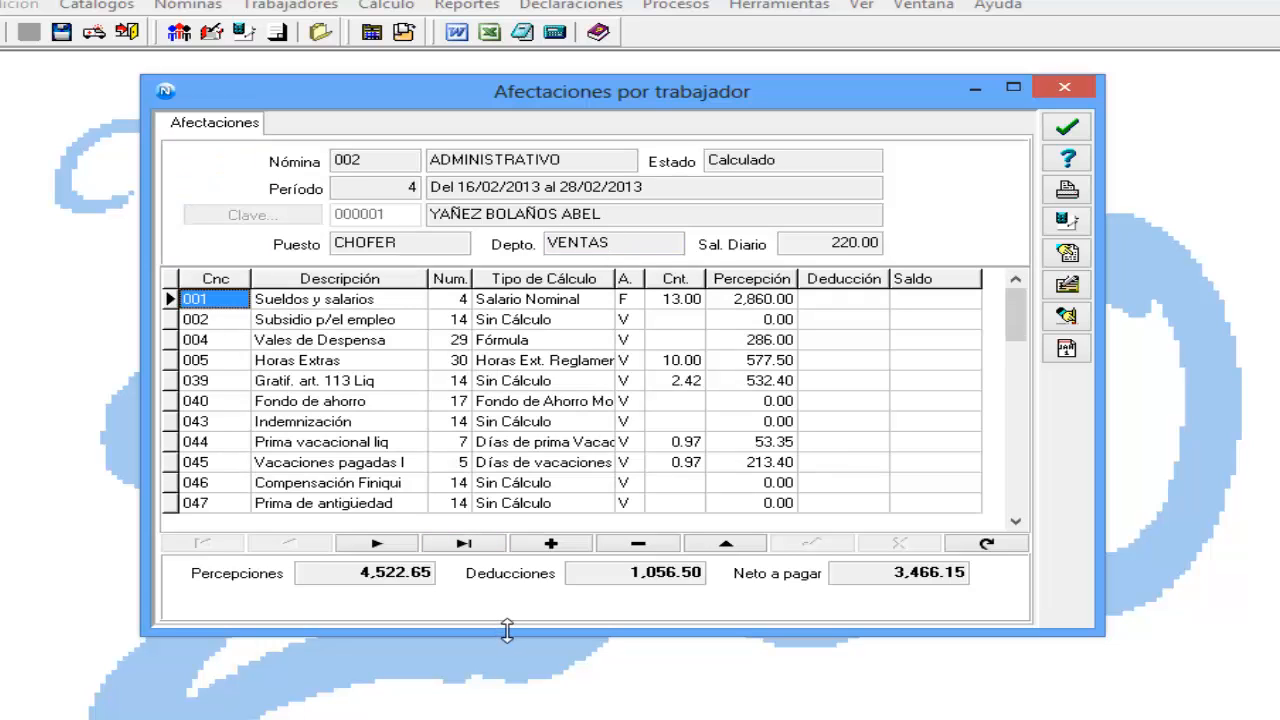
{"action": "left_click_drag", "start_coordinate": [507, 628], "coordinate": [507, 637]}
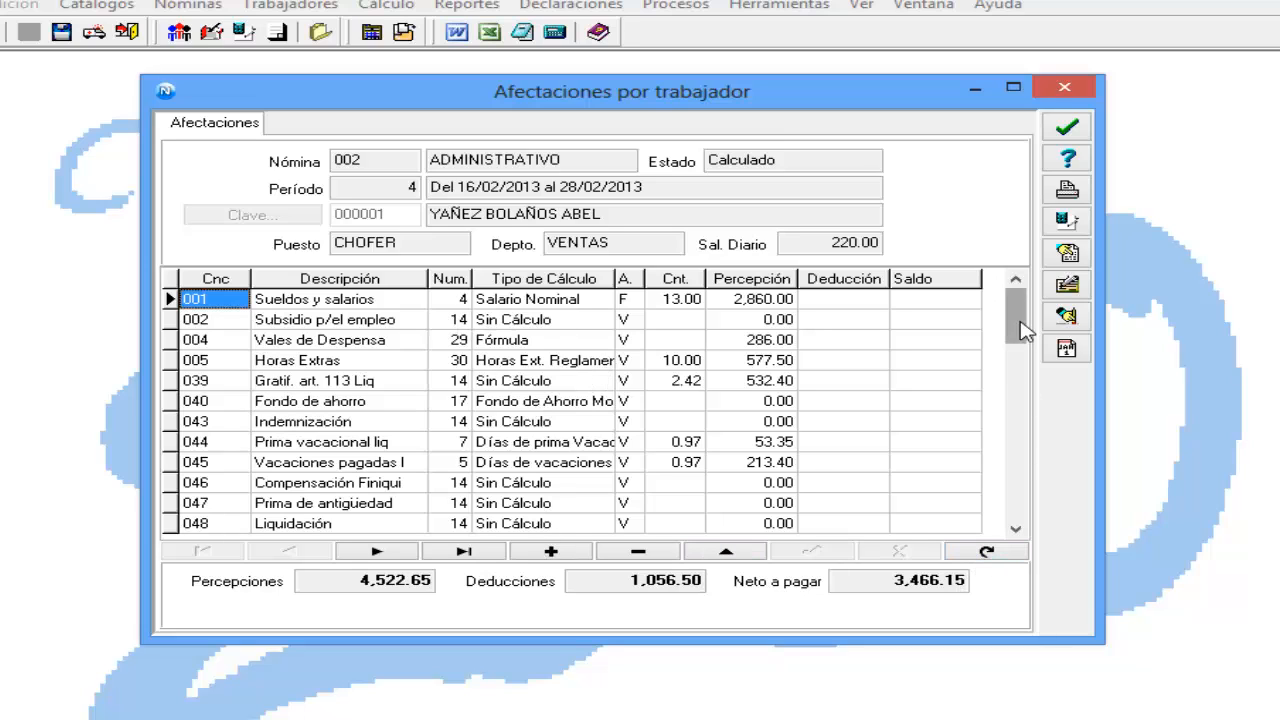
Step: Delete the afectaciones 096 ISR Gratificación and 095 ISR Finiquito from the worker's concept list
{"action": "left_click_drag", "start_coordinate": [1022, 330], "coordinate": [1018, 522]}
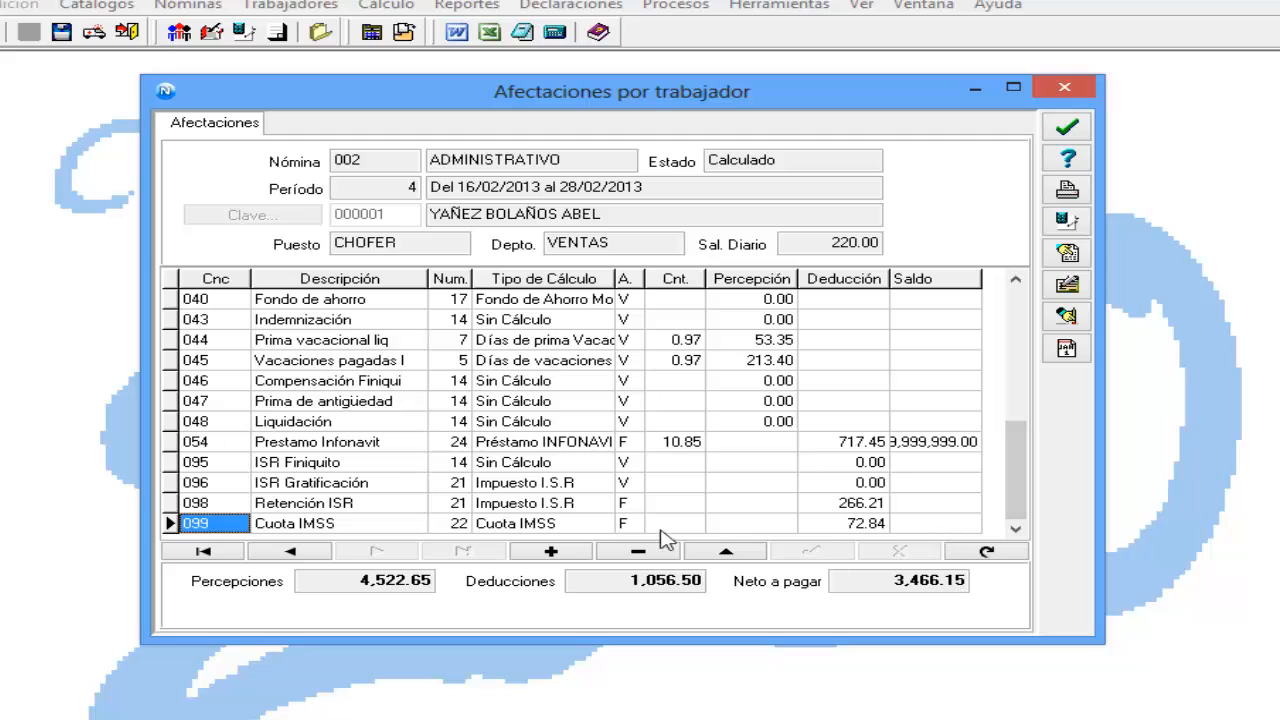
{"action": "left_click", "coordinate": [578, 482]}
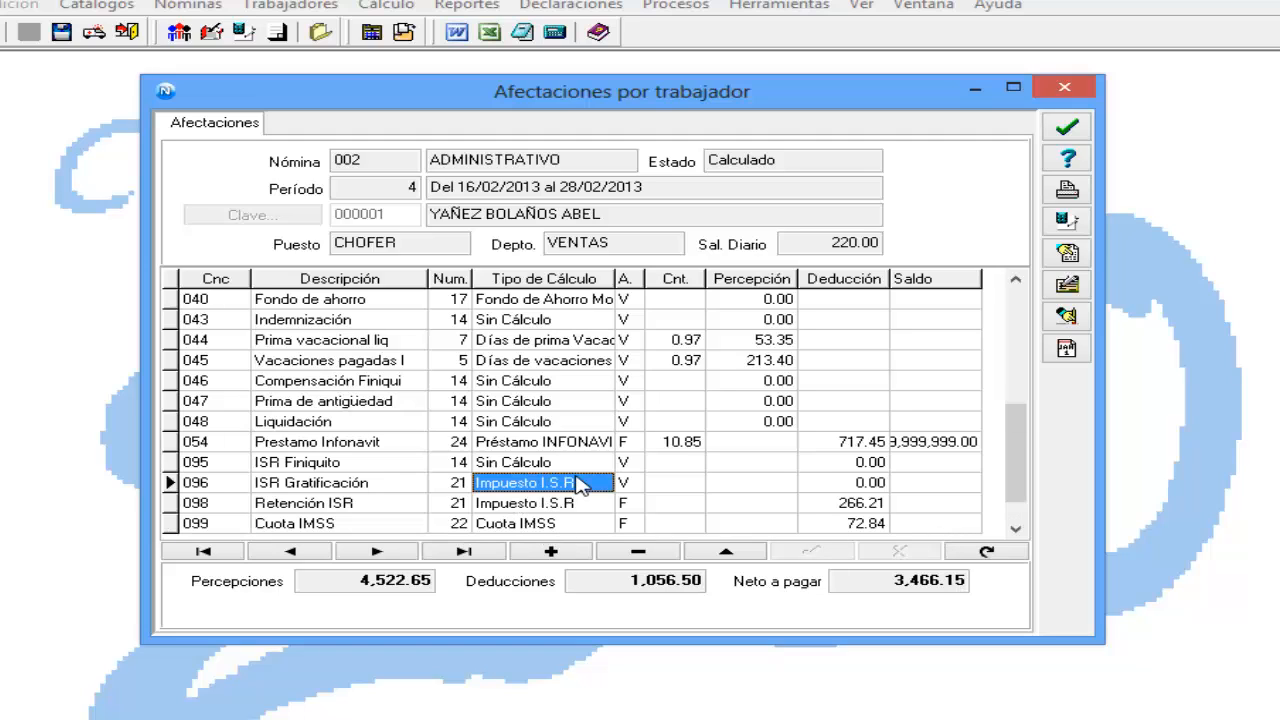
{"action": "left_click", "coordinate": [655, 562]}
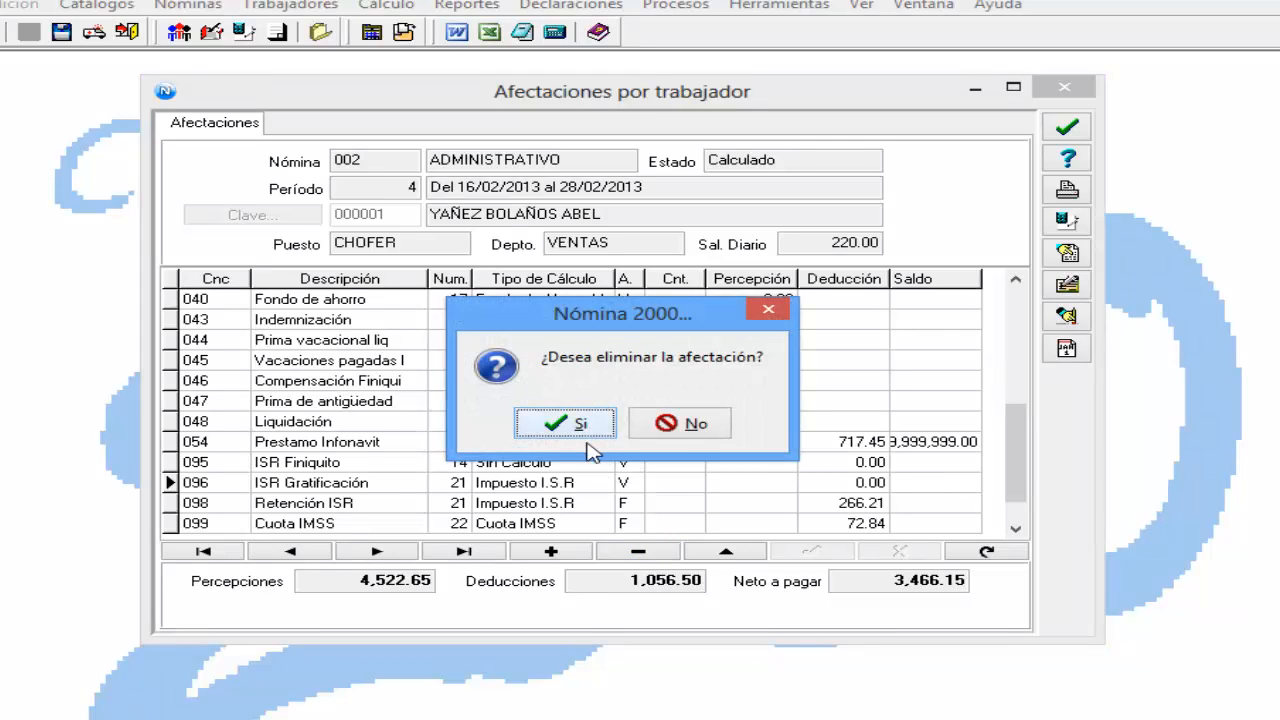
{"action": "left_click", "coordinate": [584, 432]}
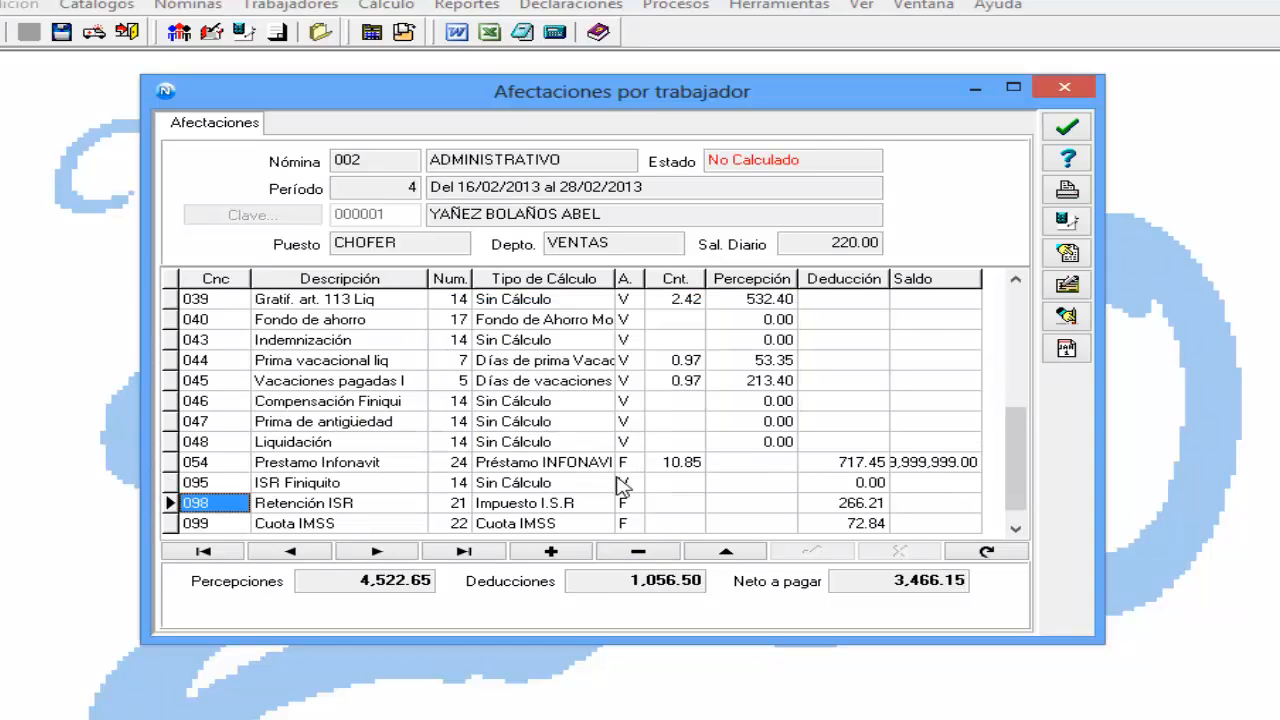
{"action": "left_click", "coordinate": [640, 553]}
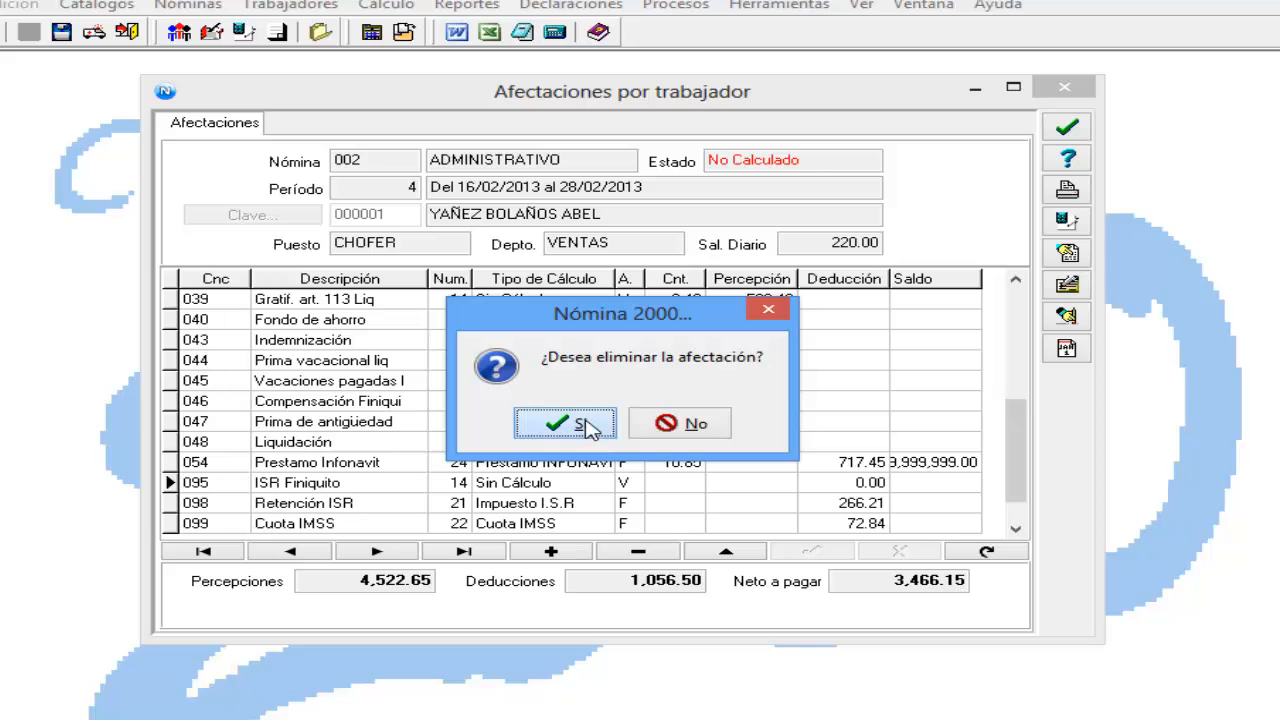
{"action": "left_click", "coordinate": [588, 427]}
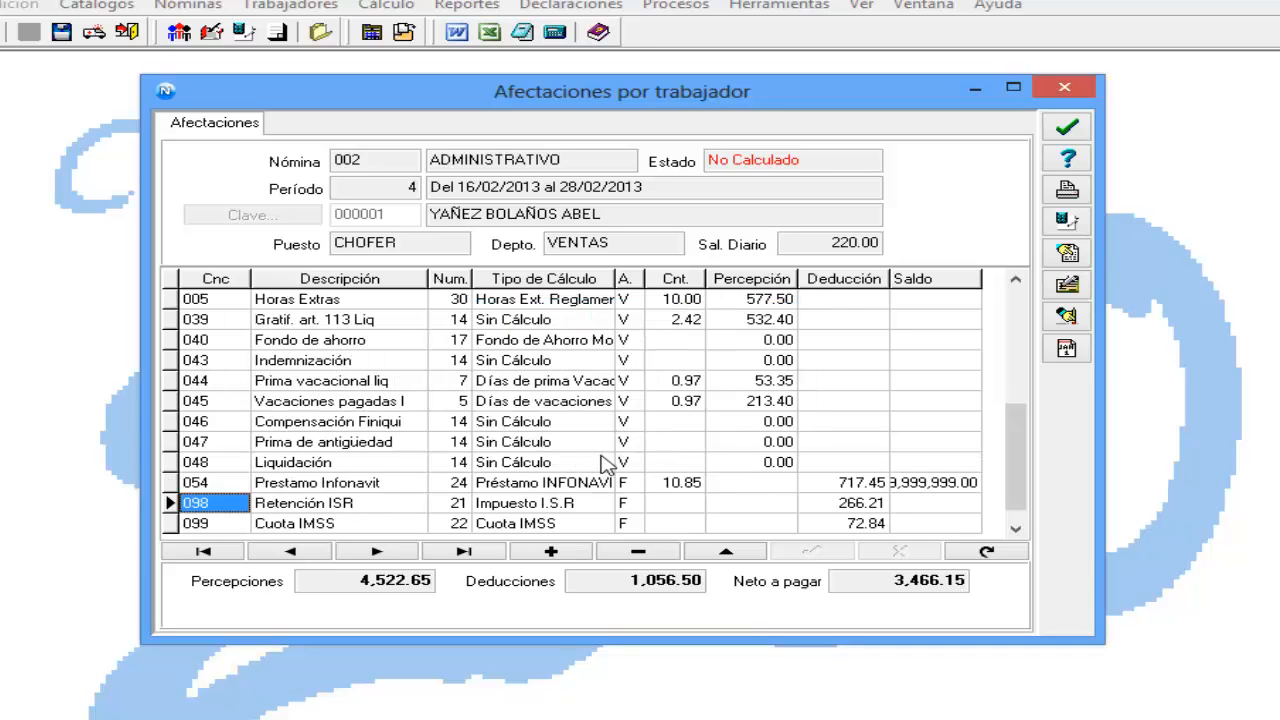
Step: Delete the afectaciones 048 Liquidación and 047 Prima de antigüedad from the worker's concept list
{"action": "left_click", "coordinate": [580, 468]}
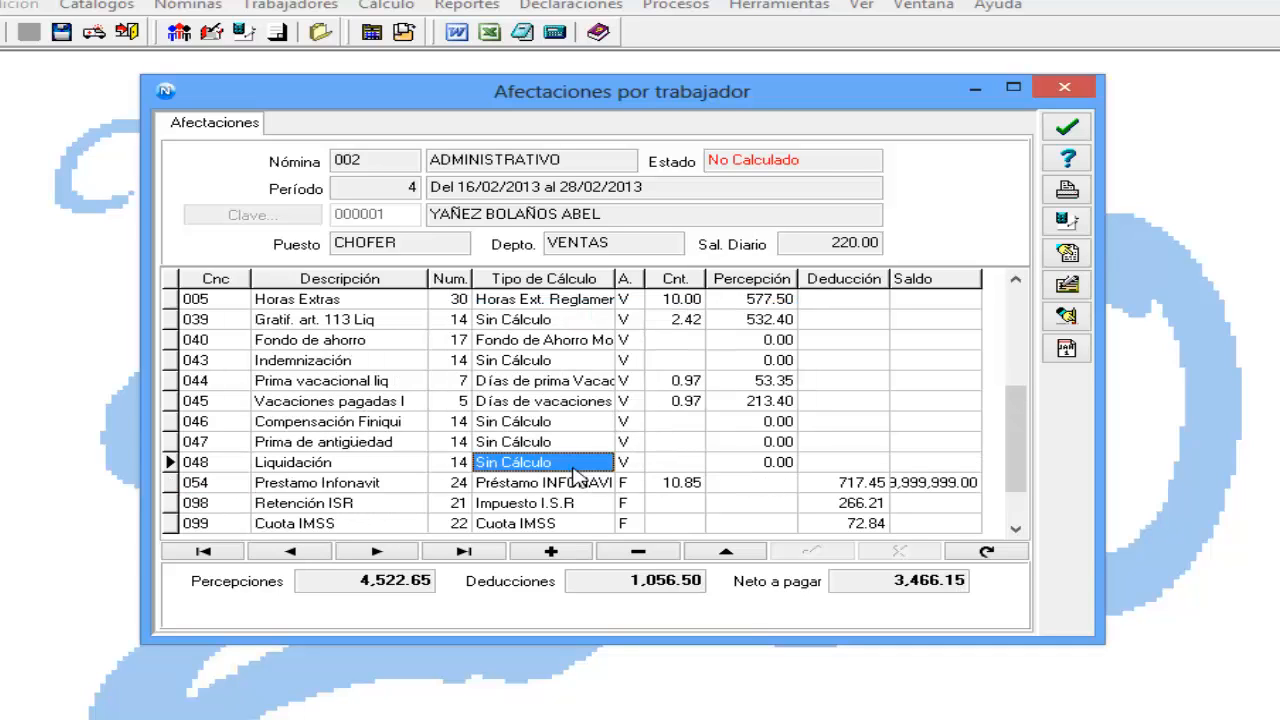
{"action": "left_click", "coordinate": [640, 553]}
{"action": "left_click", "coordinate": [578, 427]}
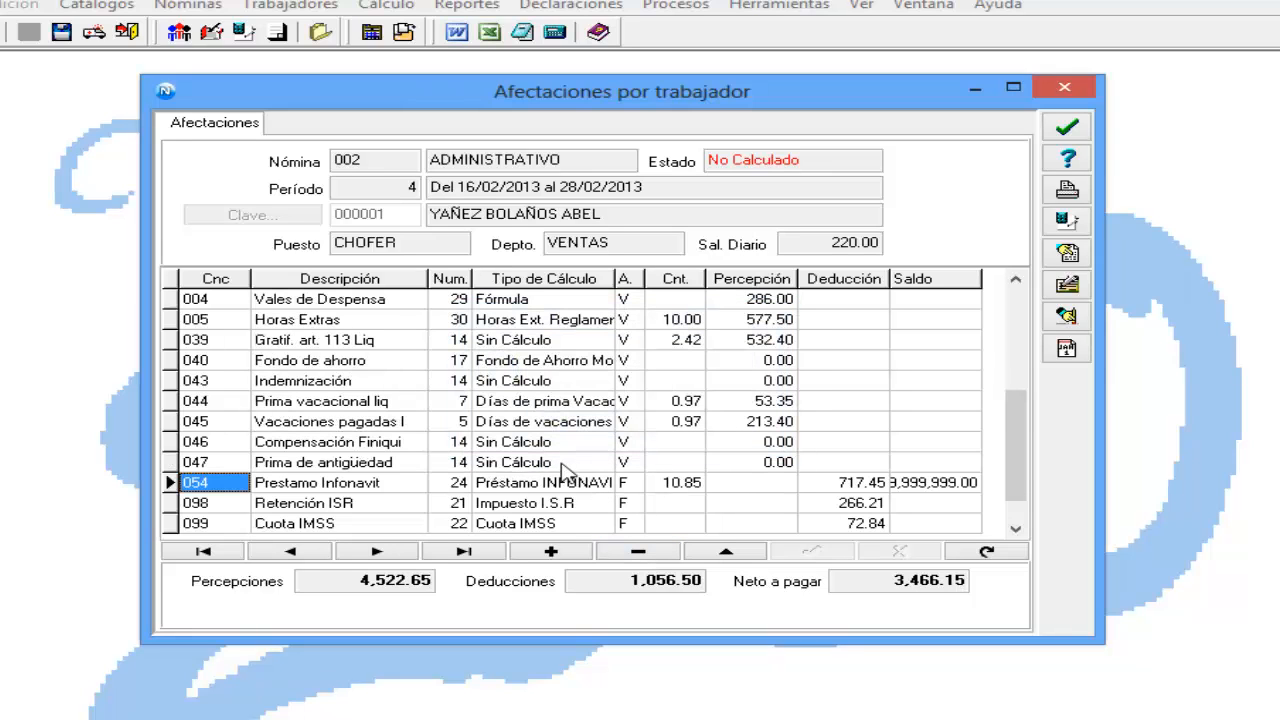
{"action": "left_click", "coordinate": [566, 466]}
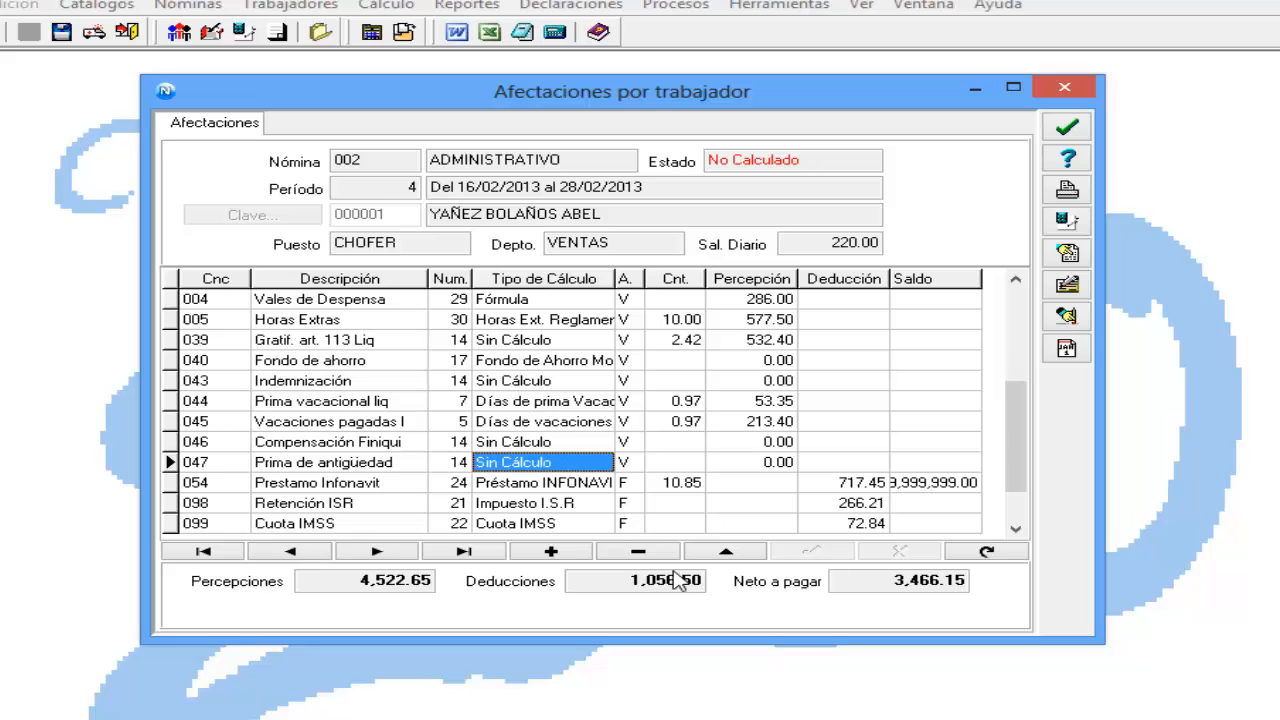
{"action": "left_click", "coordinate": [645, 553]}
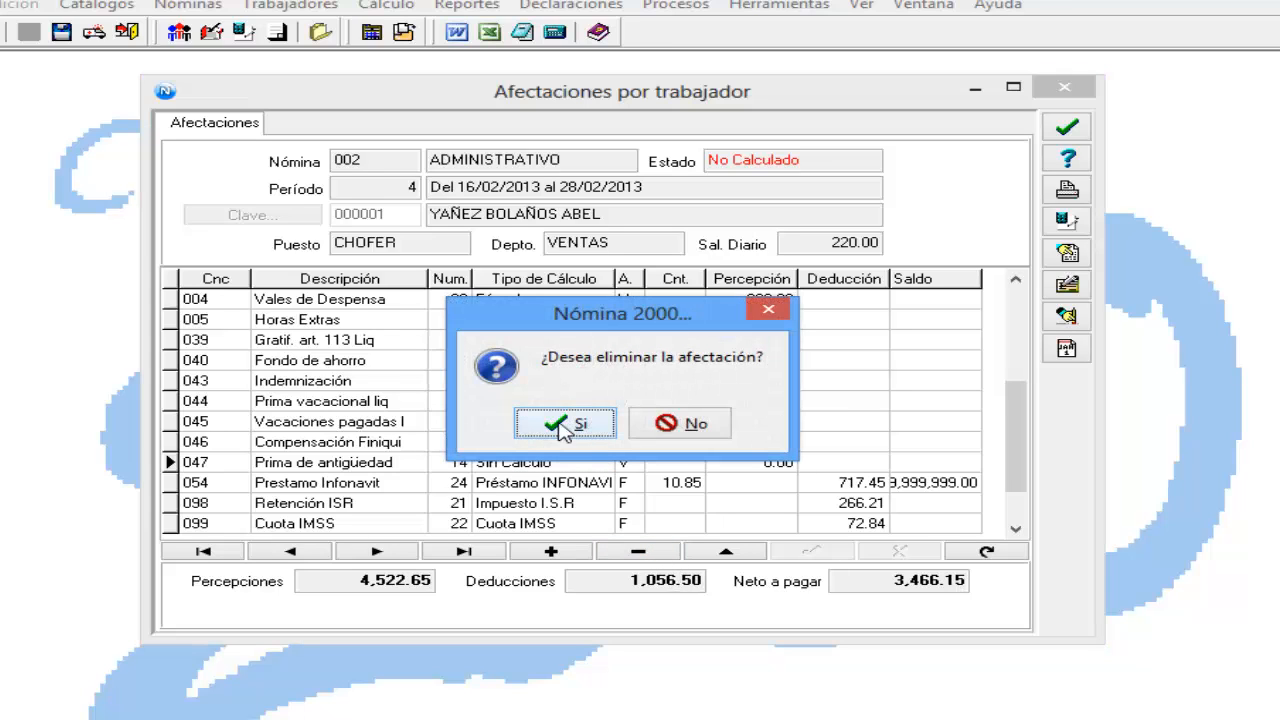
{"action": "left_click", "coordinate": [568, 424]}
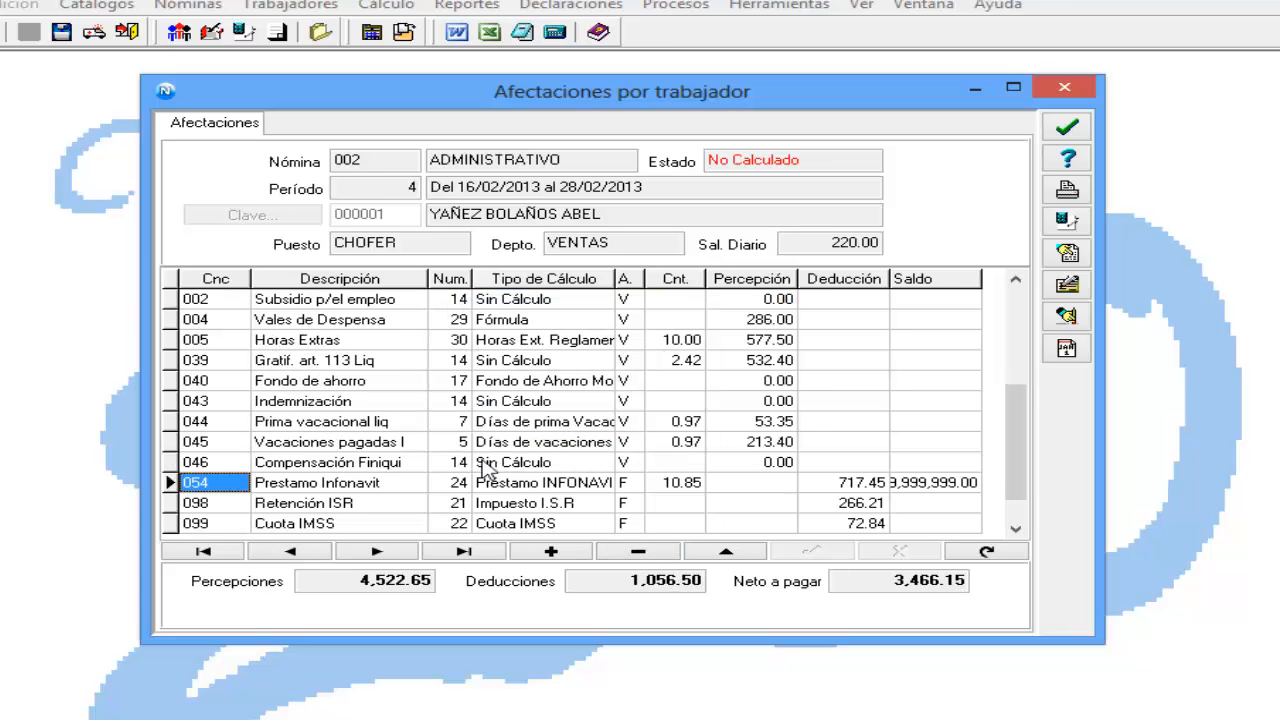
Step: Delete the afectaciones 046 Compensación Finiquito and 043 Indemnización from the worker's concept list
{"action": "left_click", "coordinate": [486, 463]}
{"action": "left_click", "coordinate": [650, 556]}
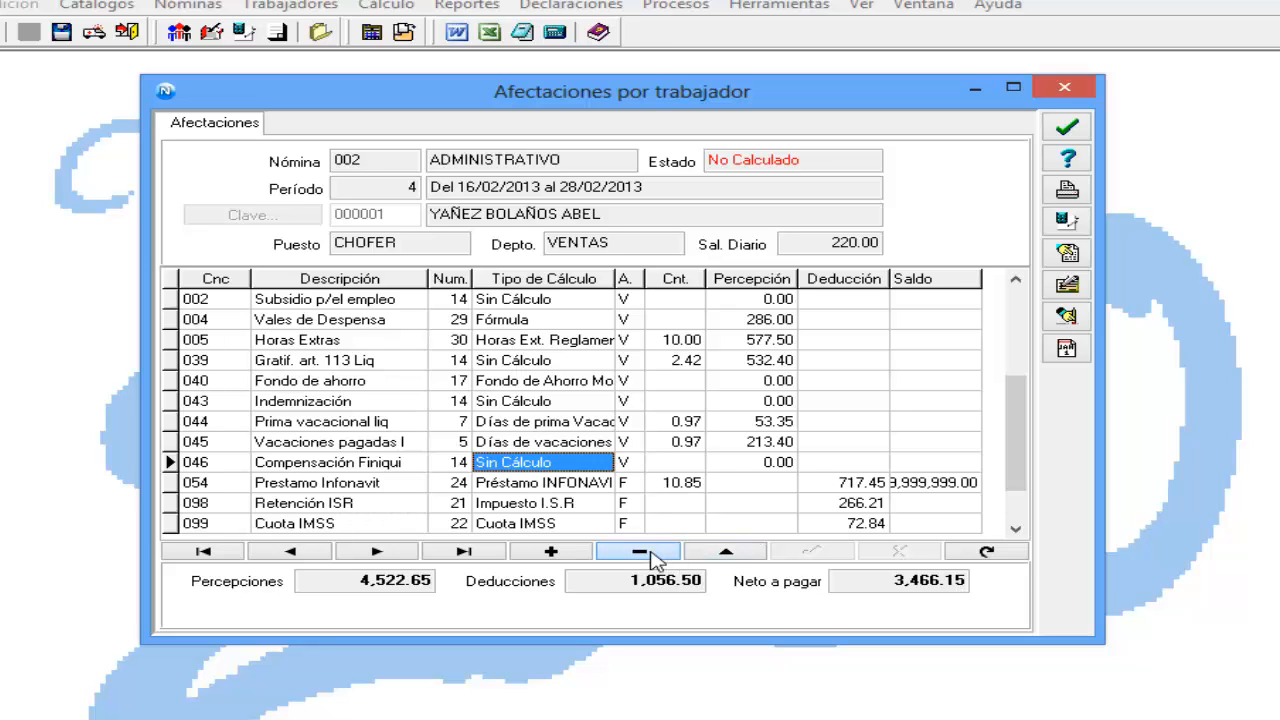
{"action": "left_click", "coordinate": [568, 424]}
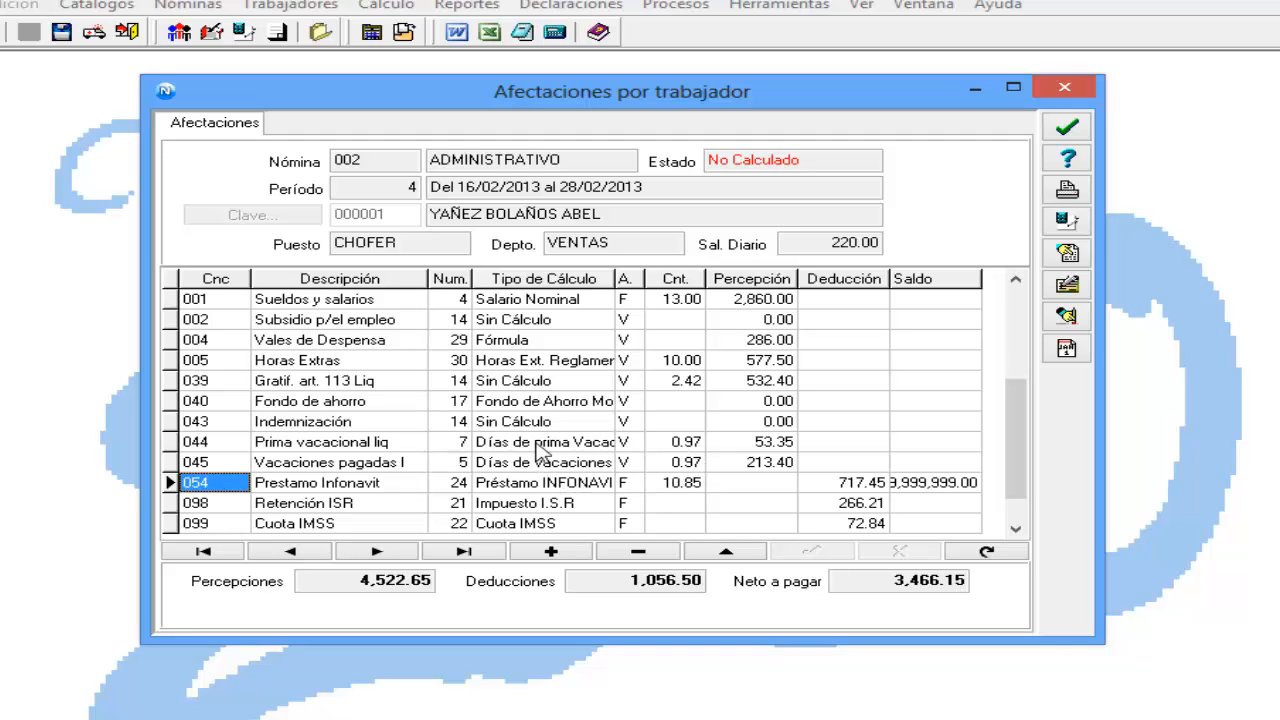
{"action": "left_click", "coordinate": [632, 425]}
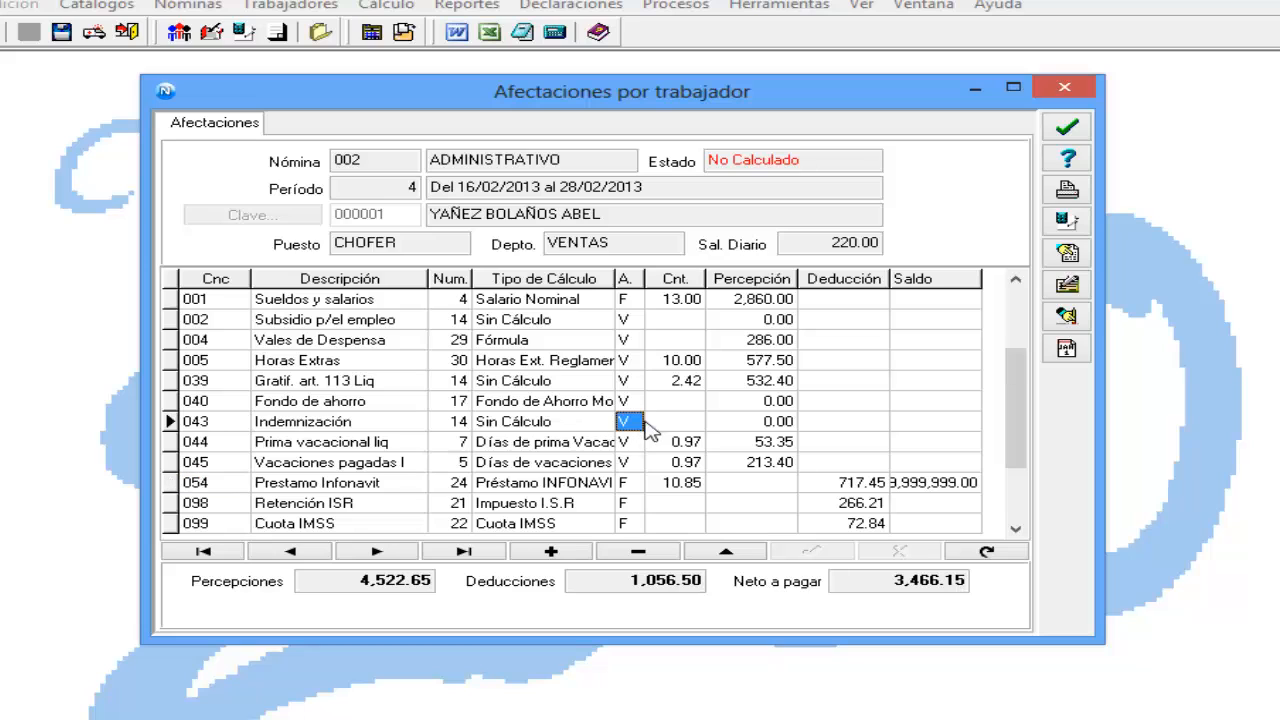
{"action": "left_click", "coordinate": [640, 552]}
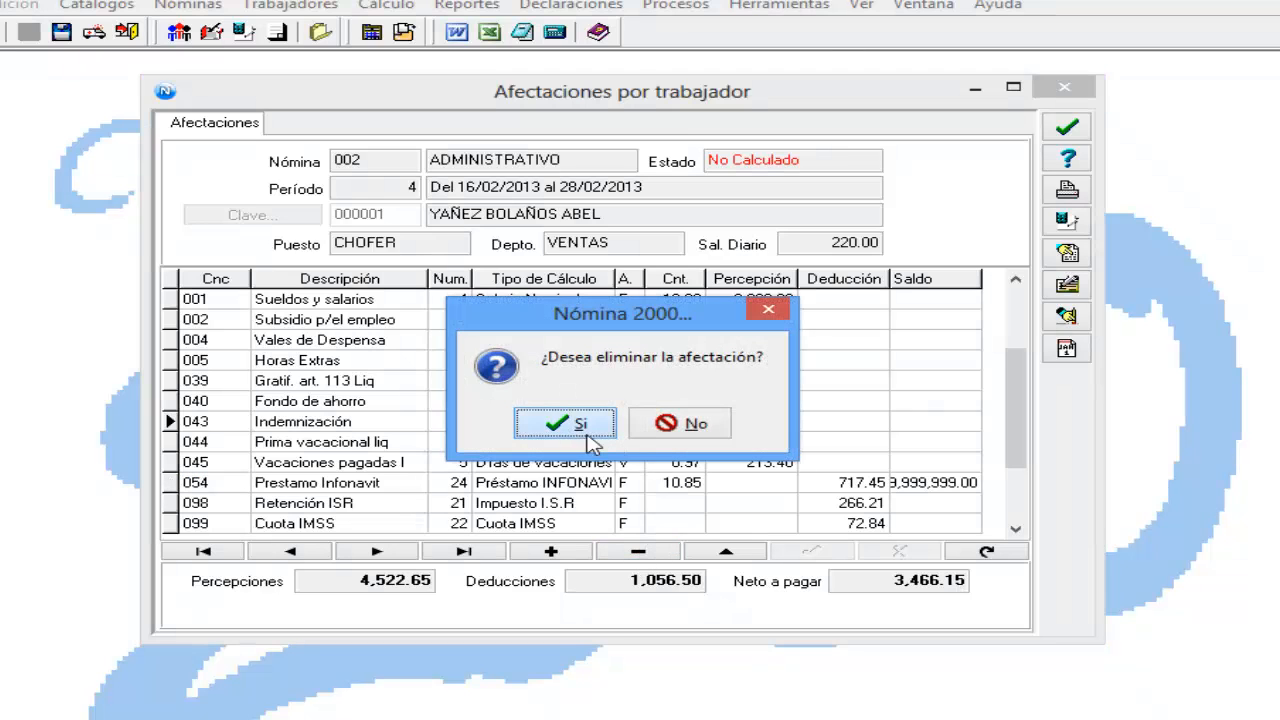
{"action": "left_click", "coordinate": [583, 427]}
Step: Delete the afectación 040 Fondo de ahorro from the worker's concept list
{"action": "left_click", "coordinate": [570, 402]}
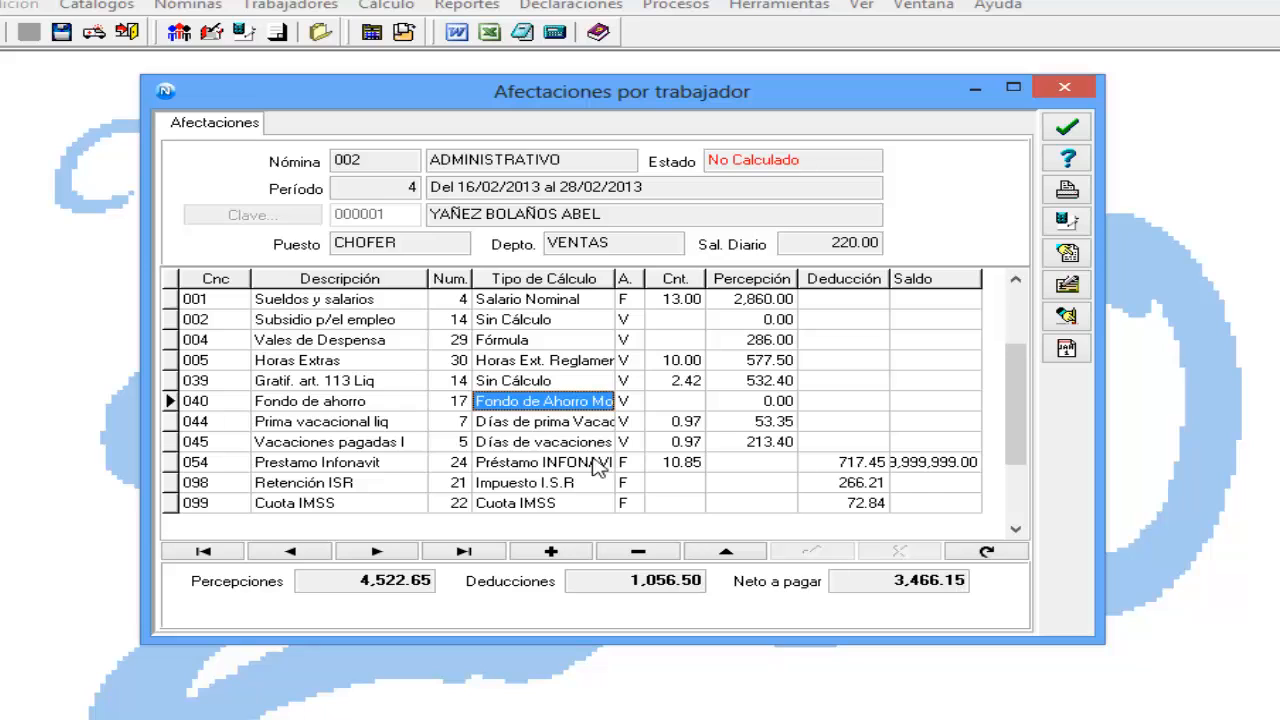
{"action": "left_click", "coordinate": [640, 552]}
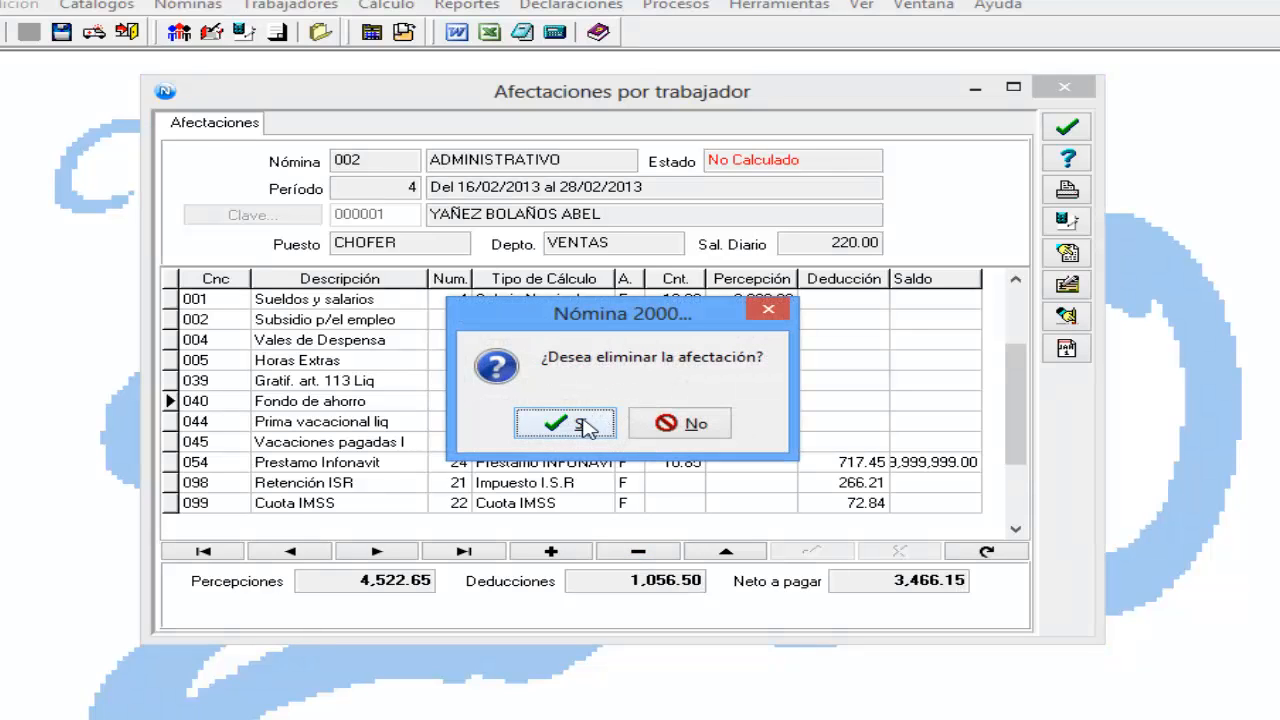
{"action": "left_click", "coordinate": [585, 425]}
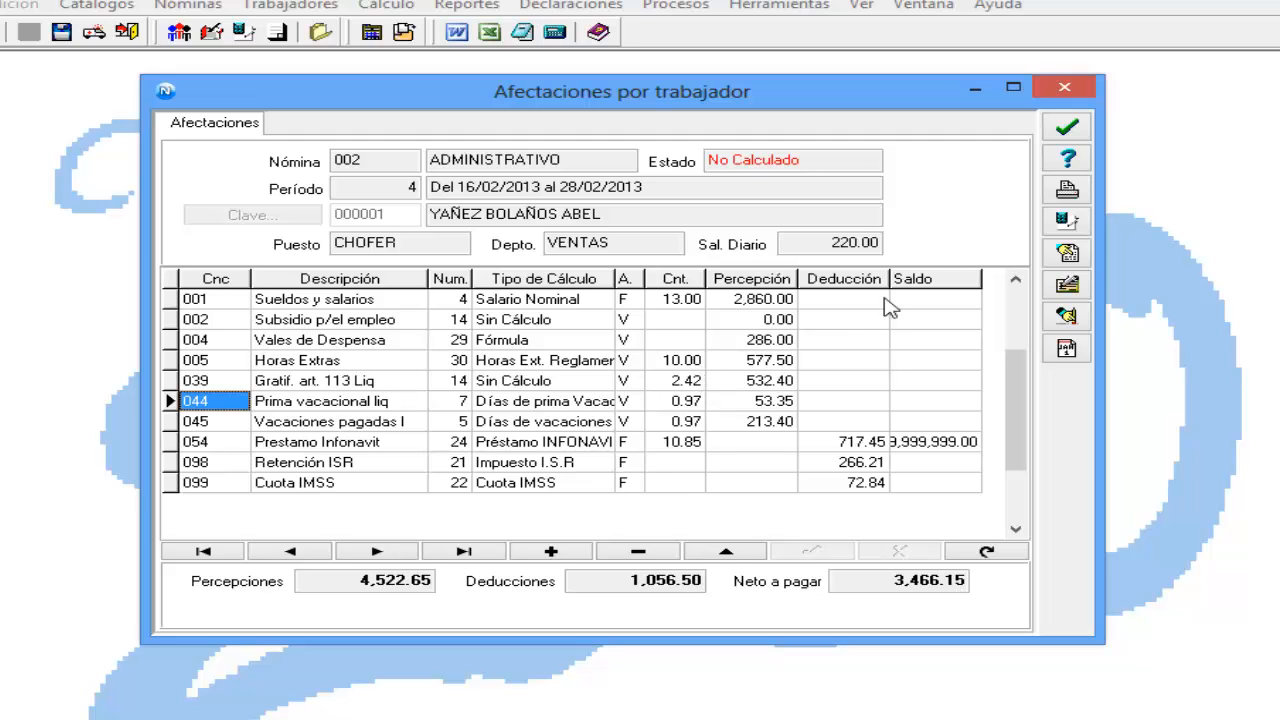
Step: Recalculate the worker's payroll for period 4, then accept and close the afectaciones and Cálculo de finiquitos windows
{"action": "left_click", "coordinate": [1074, 228]}
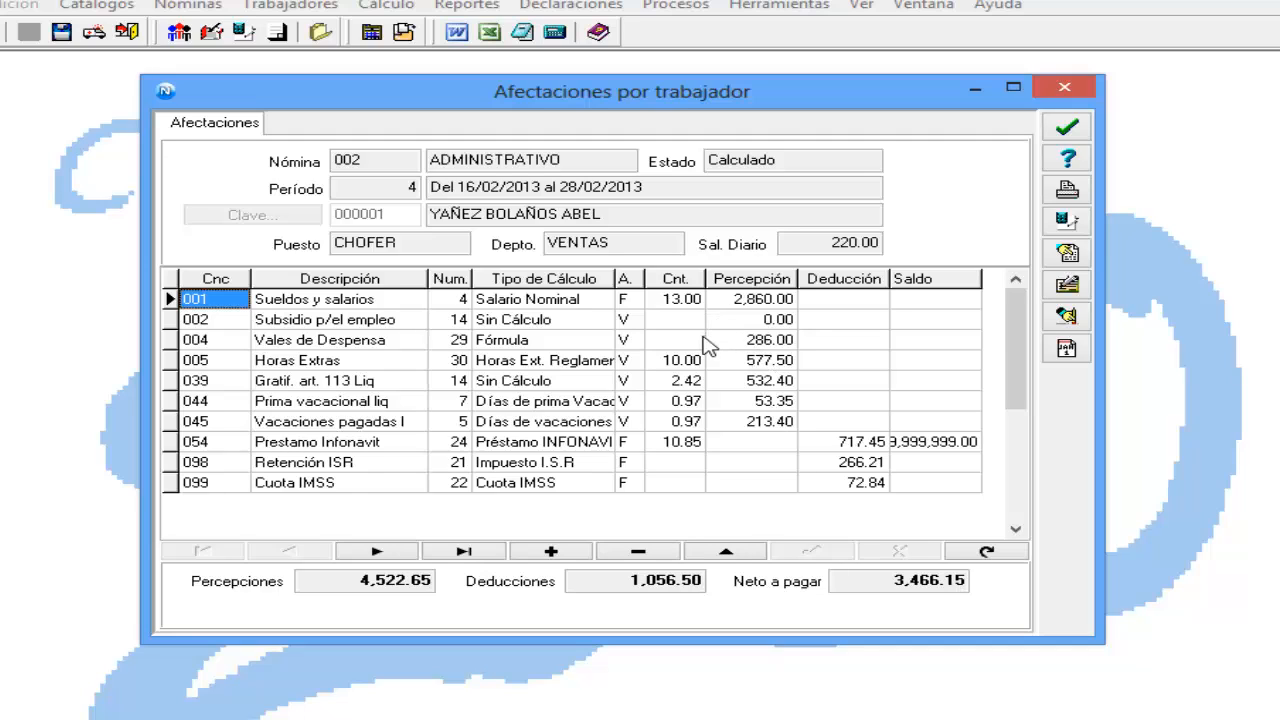
{"action": "left_click", "coordinate": [693, 300]}
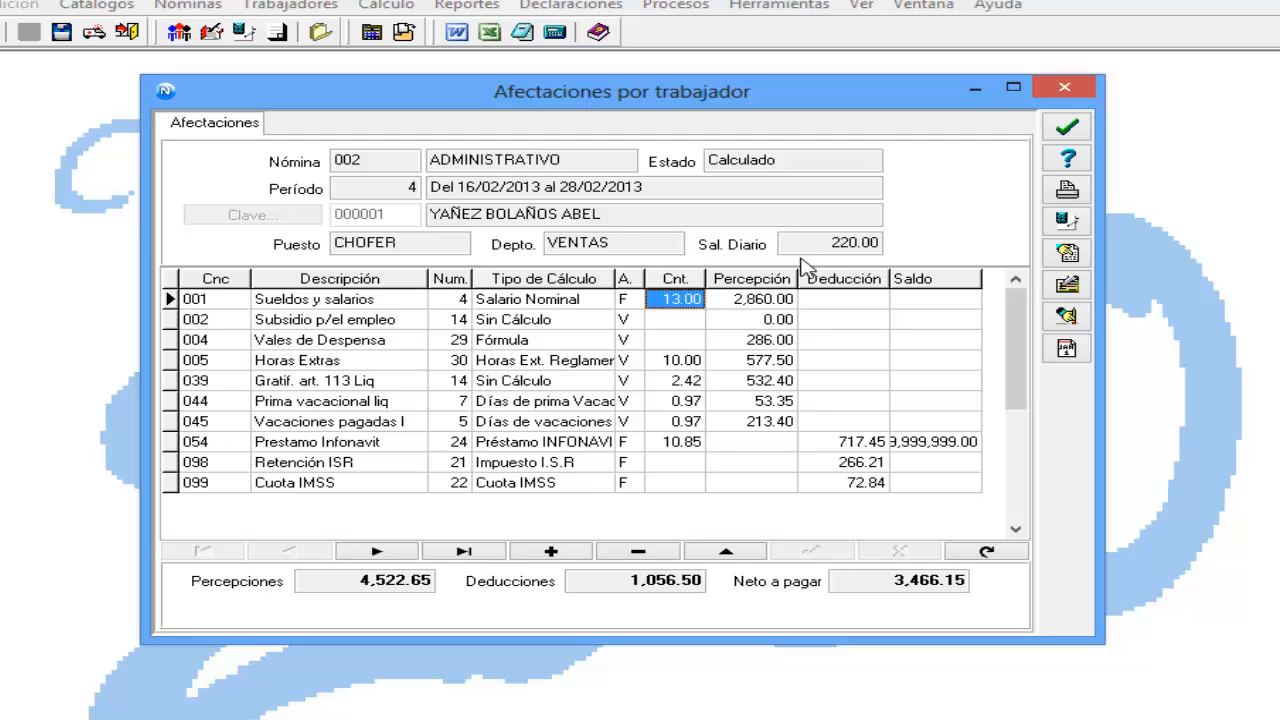
{"action": "left_click", "coordinate": [1068, 133]}
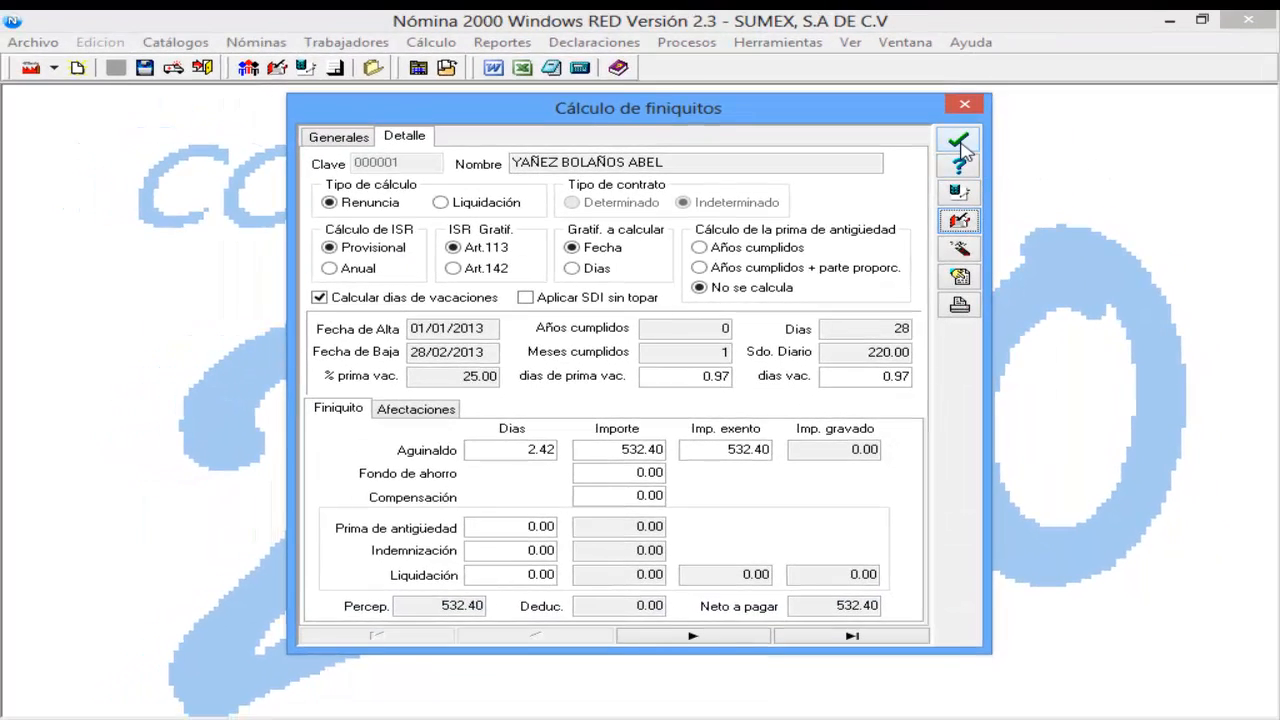
{"action": "left_click", "coordinate": [960, 143]}
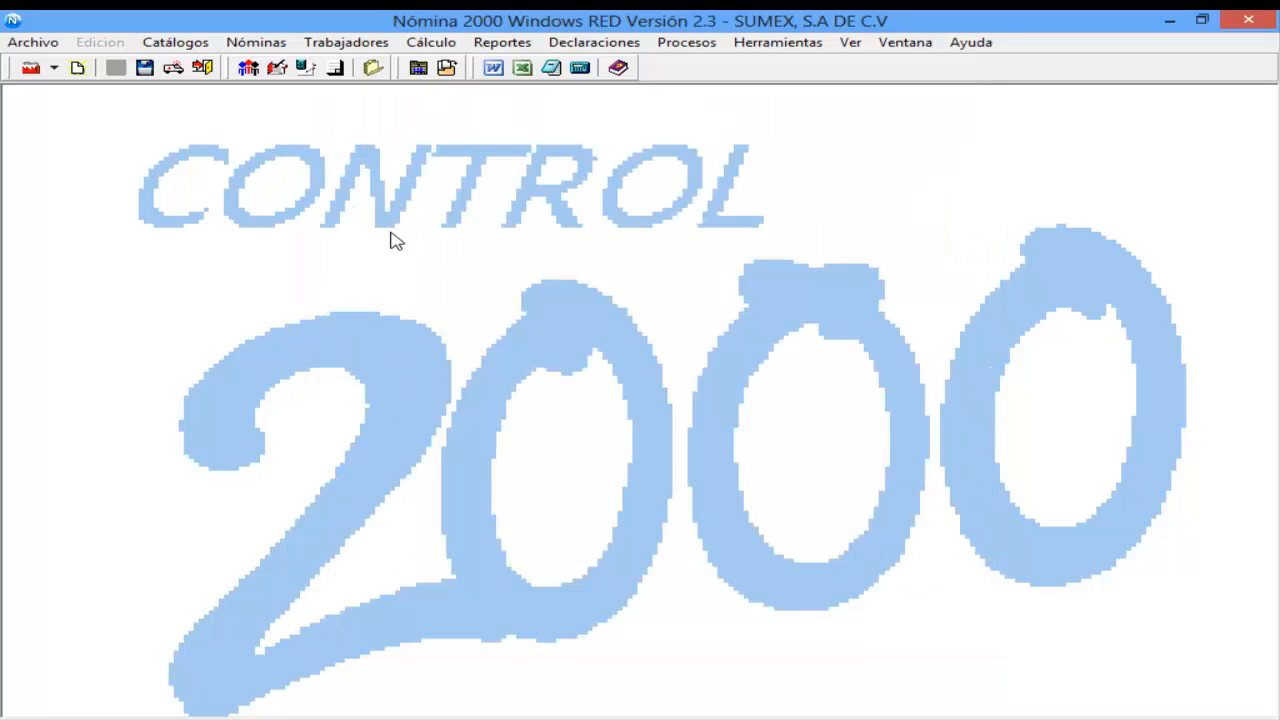
Step: Open payroll 002 ADMINISTRATIVO for editing from the payroll catalog and enlarge its window to show more periods
{"action": "left_click", "coordinate": [257, 44]}
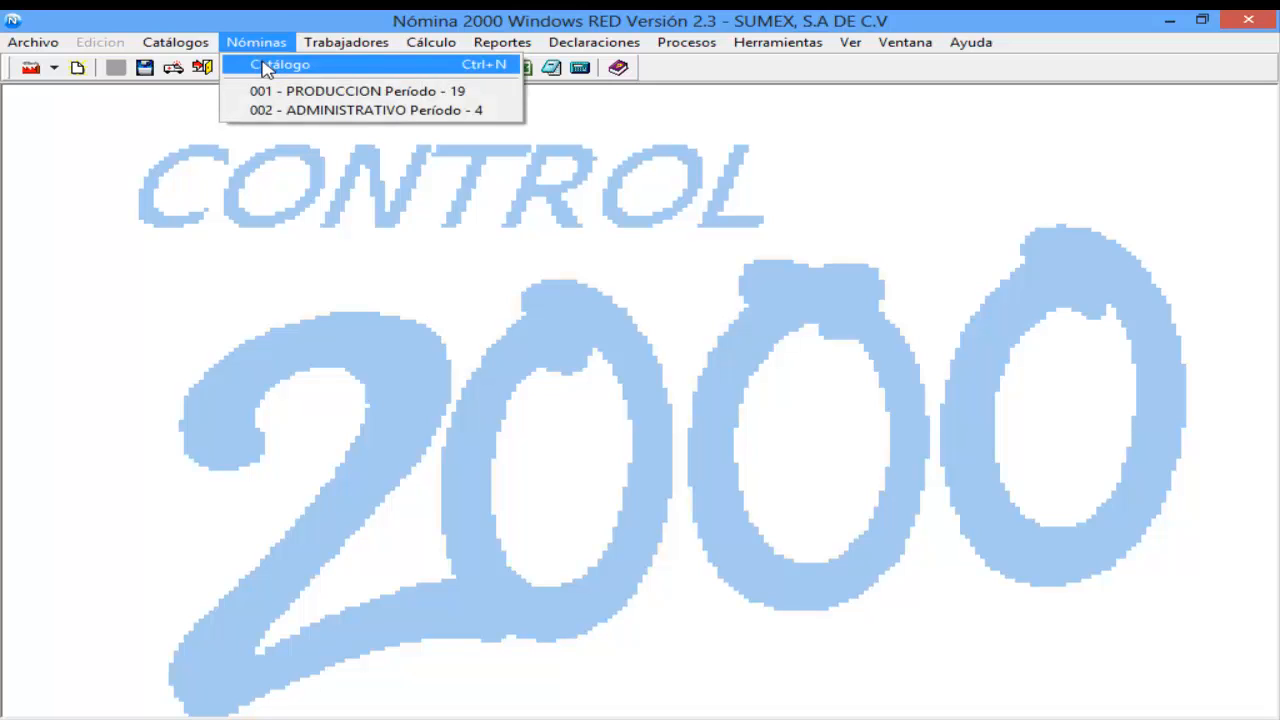
{"action": "left_click", "coordinate": [266, 66]}
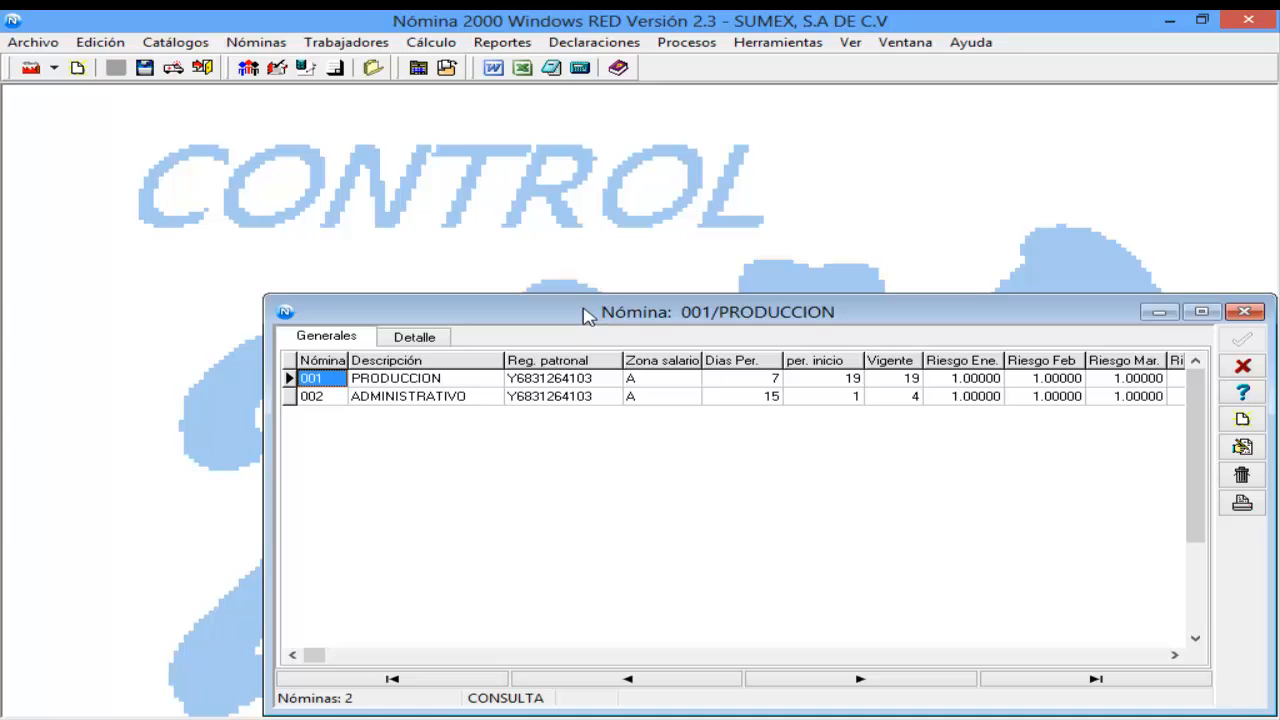
{"action": "left_click_drag", "start_coordinate": [585, 315], "coordinate": [516, 224]}
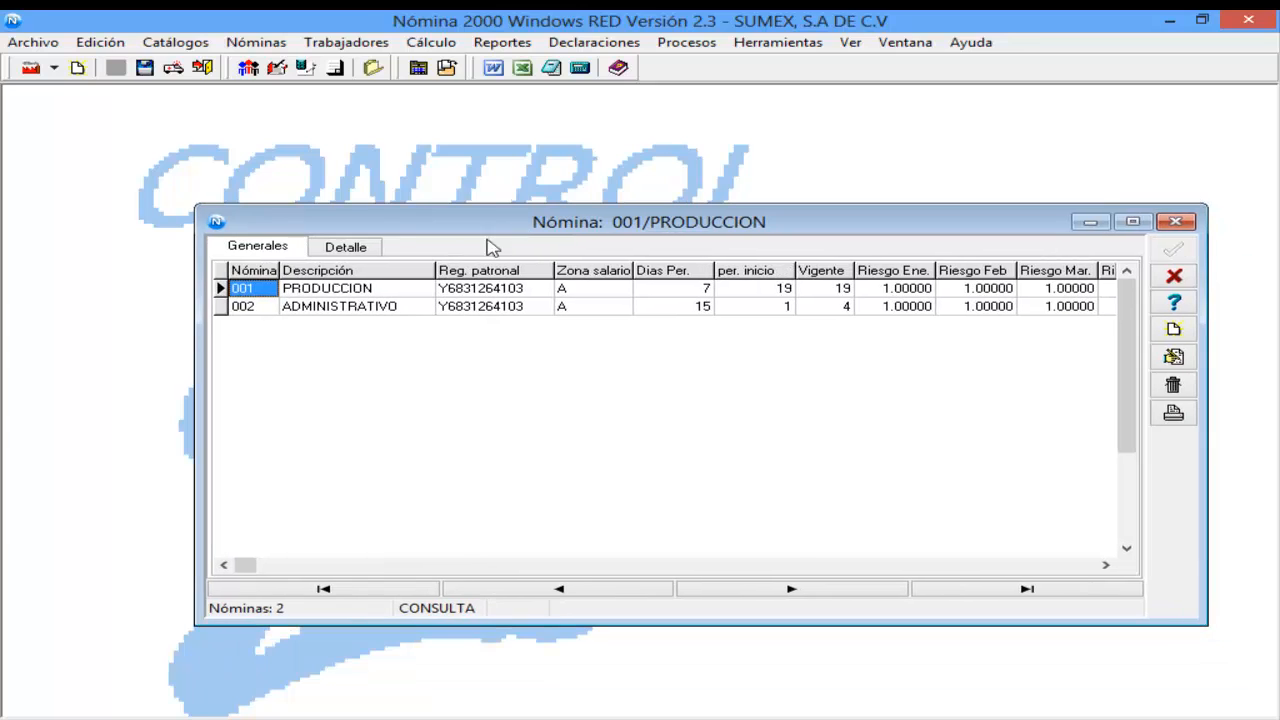
{"action": "left_click", "coordinate": [421, 305]}
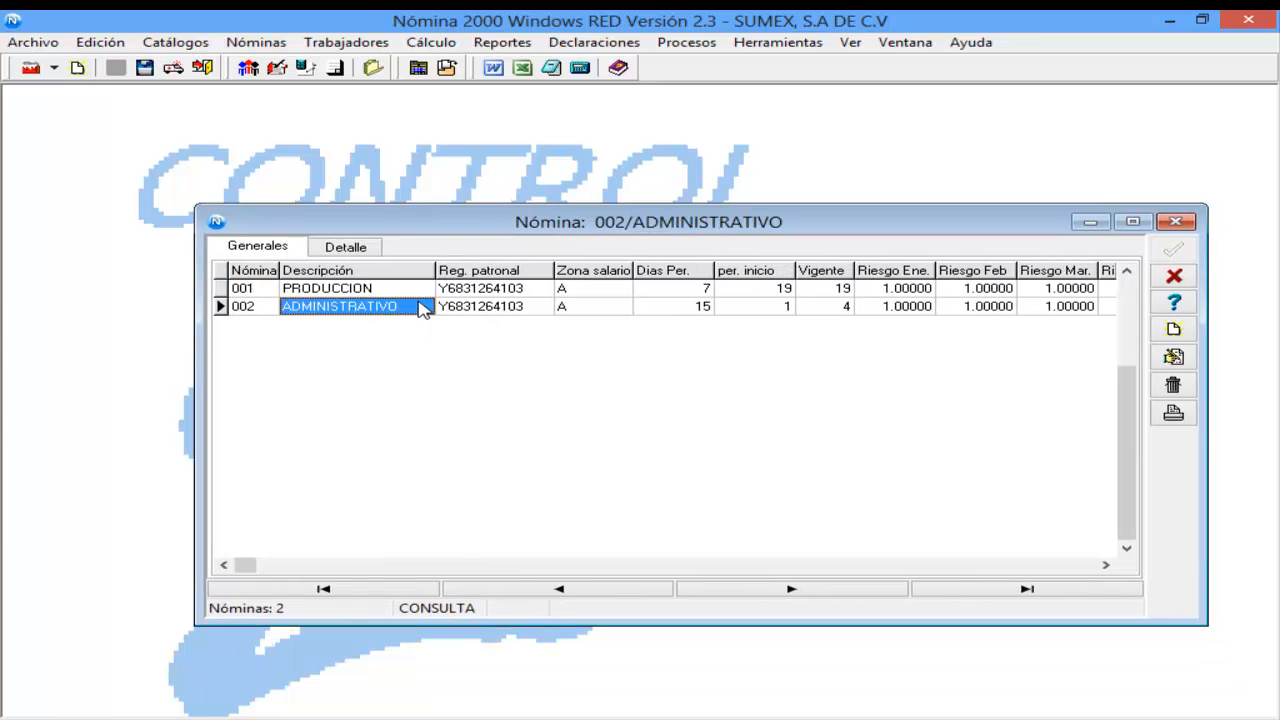
{"action": "left_click", "coordinate": [1175, 358]}
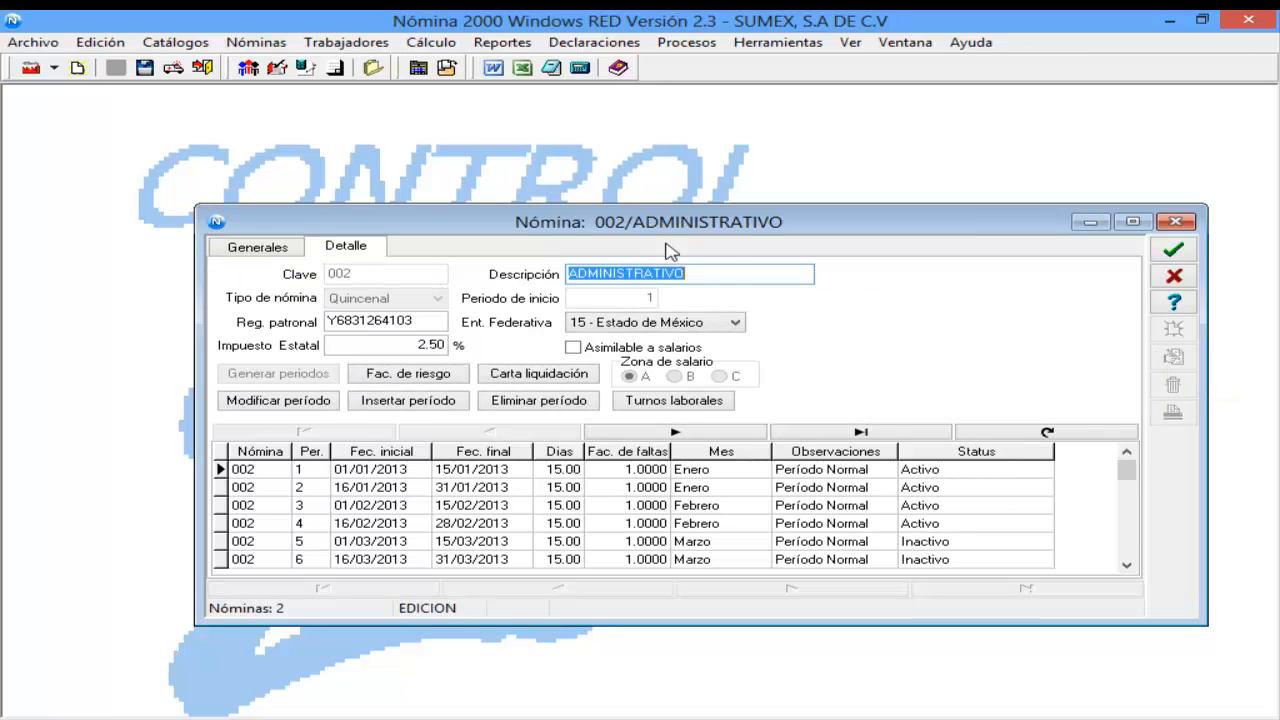
{"action": "left_click_drag", "start_coordinate": [625, 221], "coordinate": [609, 198]}
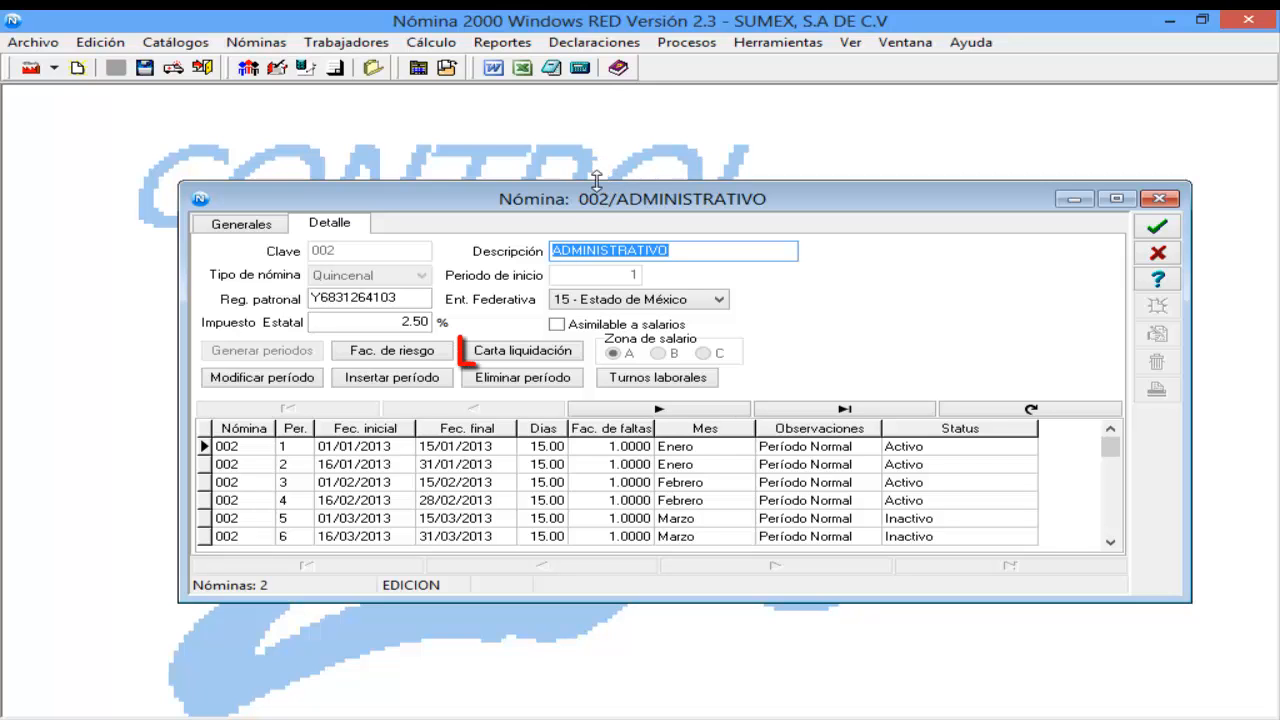
{"action": "left_click_drag", "start_coordinate": [597, 181], "coordinate": [597, 164]}
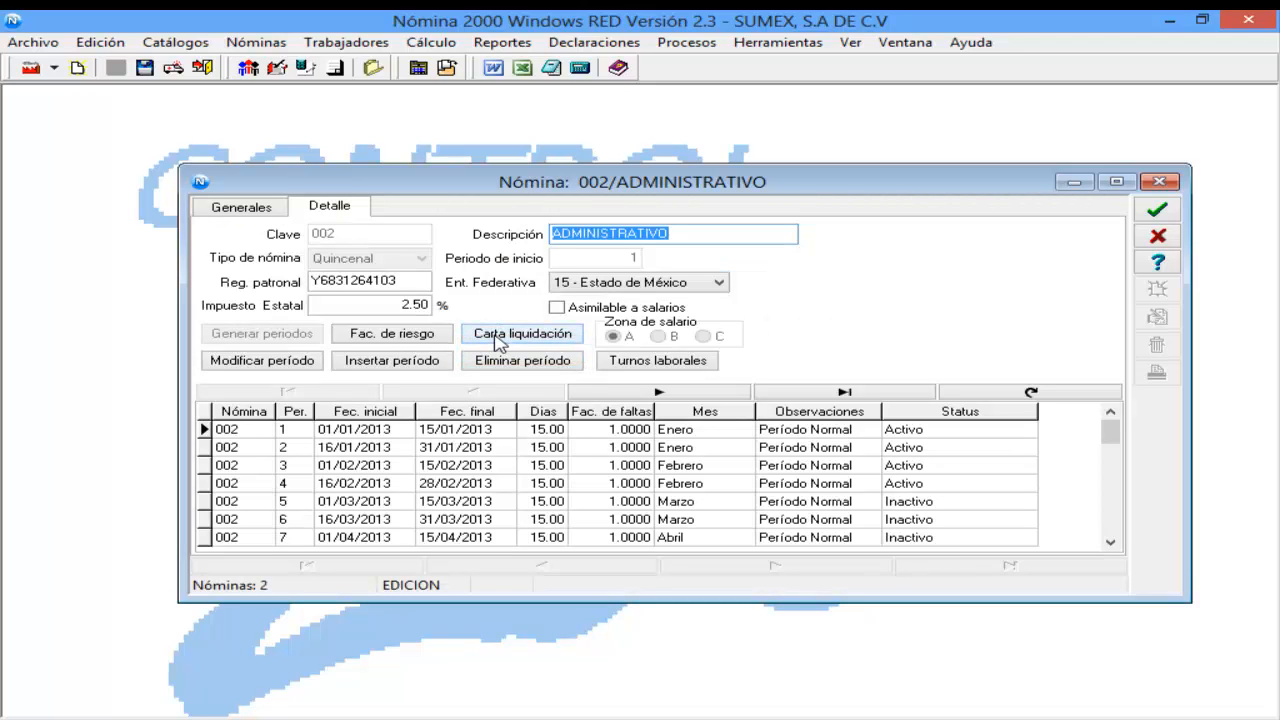
Step: Open the payroll's Carta de liquidación and consult its help topic on variables, the /* and */ delimiters and the sample text
{"action": "left_click", "coordinate": [494, 336]}
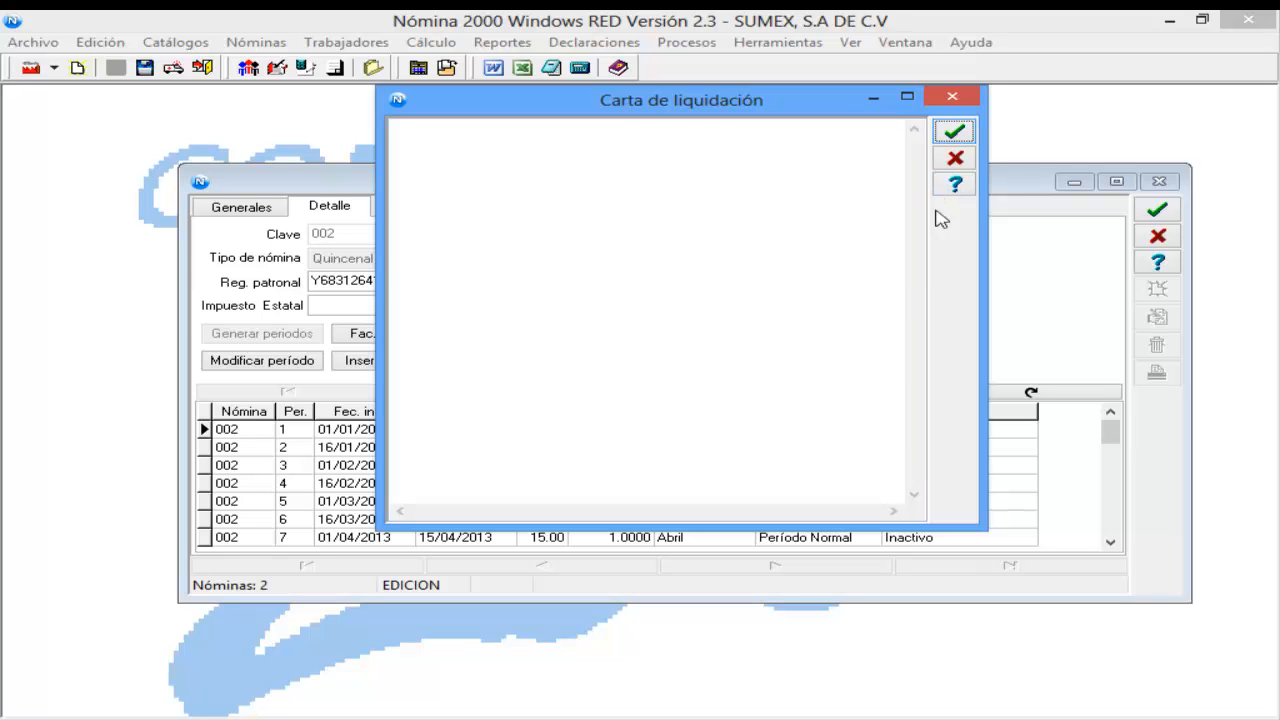
{"action": "left_click", "coordinate": [956, 186]}
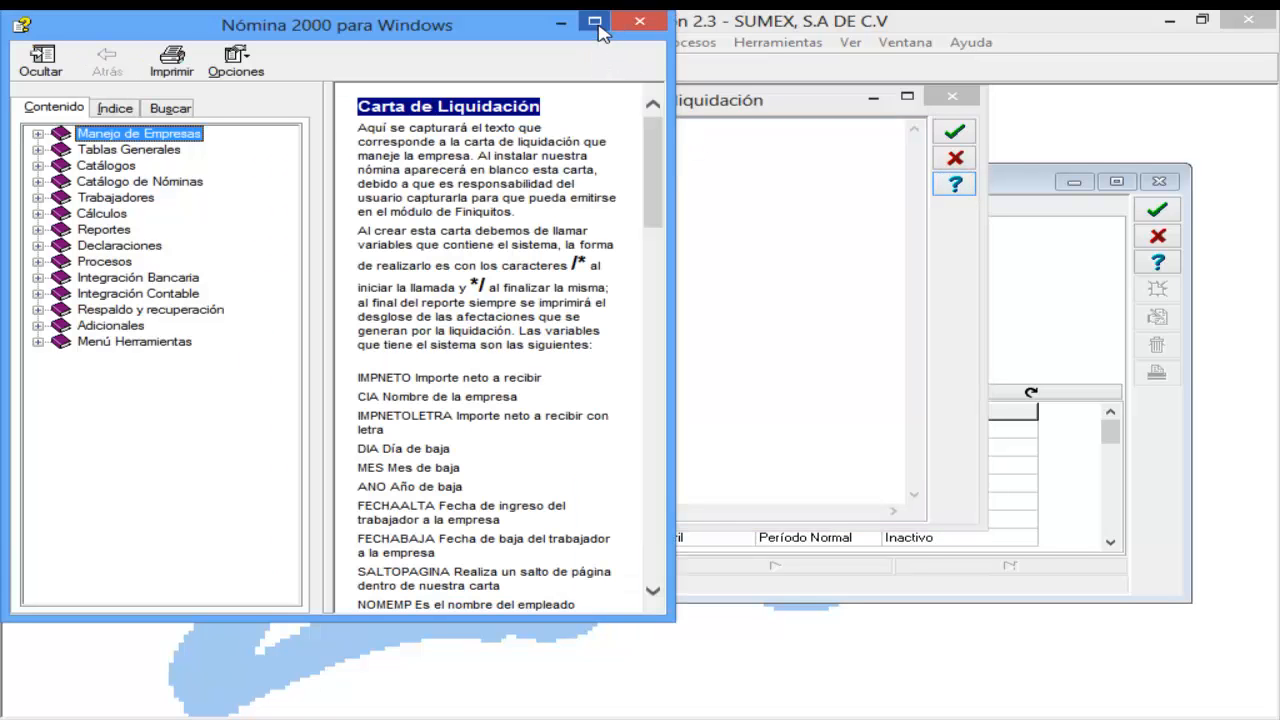
{"action": "left_click", "coordinate": [595, 22]}
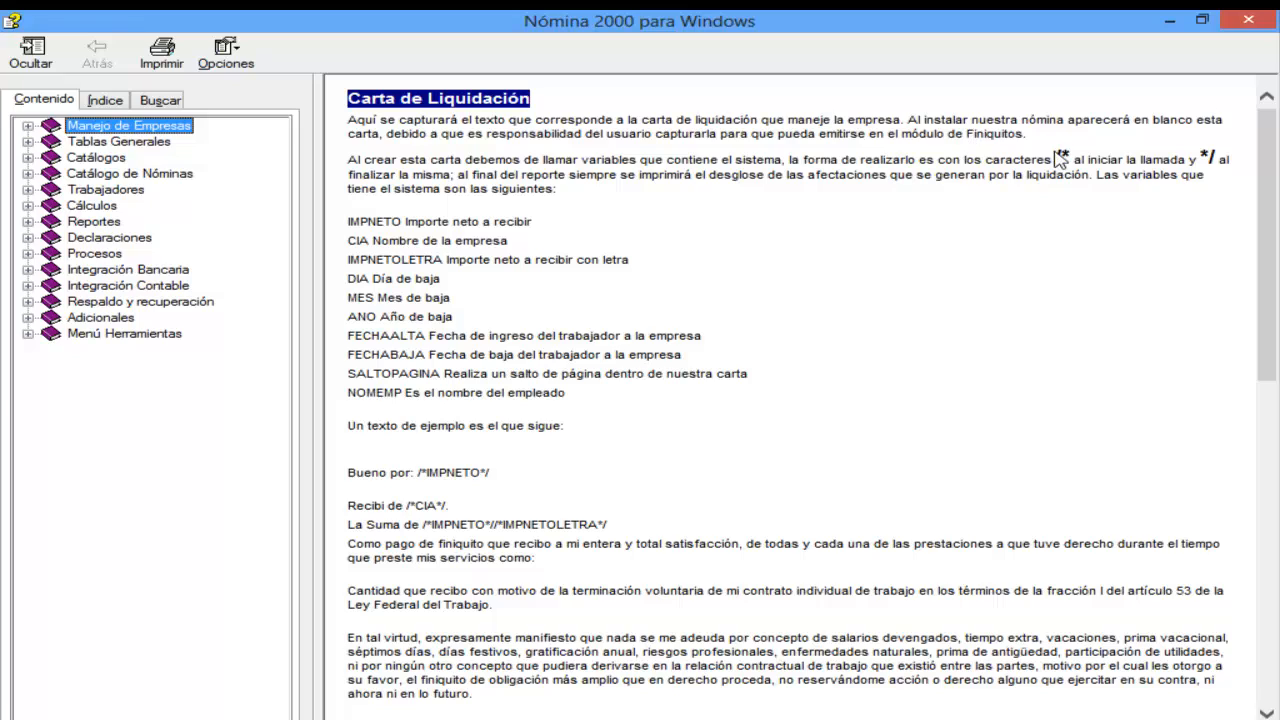
{"action": "left_click_drag", "start_coordinate": [1056, 158], "coordinate": [1063, 158]}
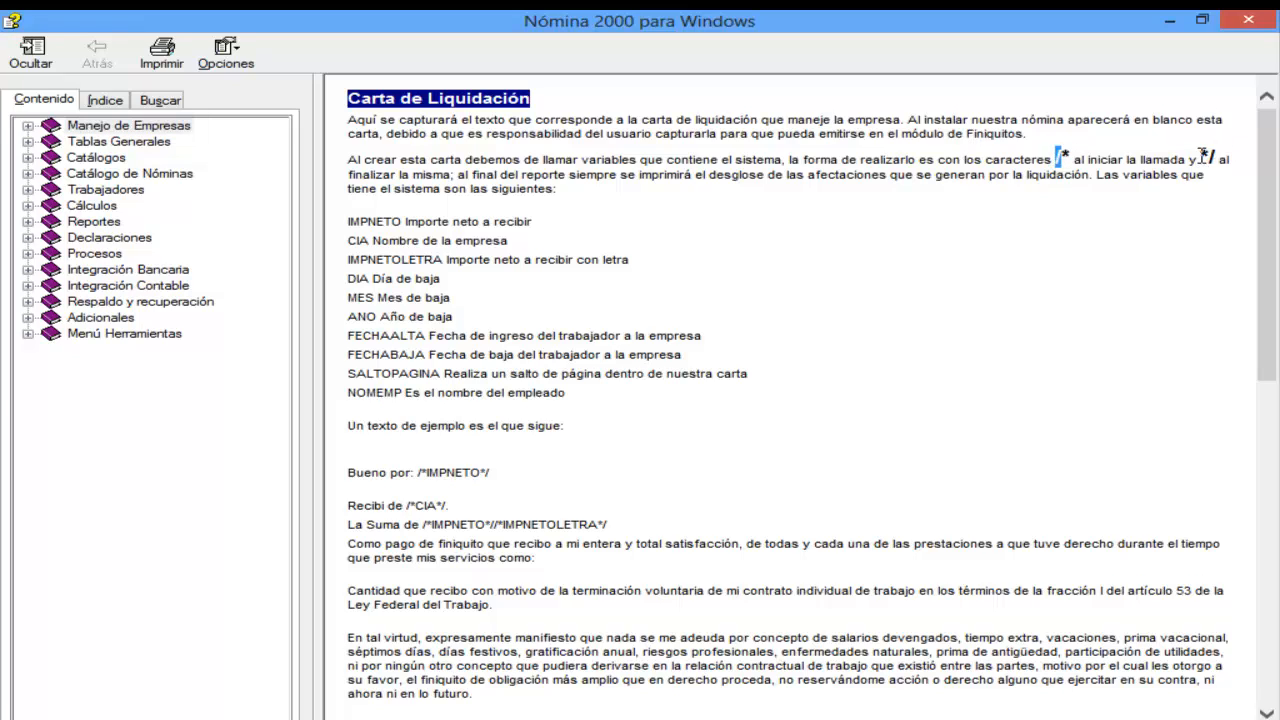
{"action": "left_click_drag", "start_coordinate": [1200, 157], "coordinate": [1219, 157]}
{"action": "scroll", "coordinate": [1270, 345], "scroll_direction": "down", "scroll_amount": 3}
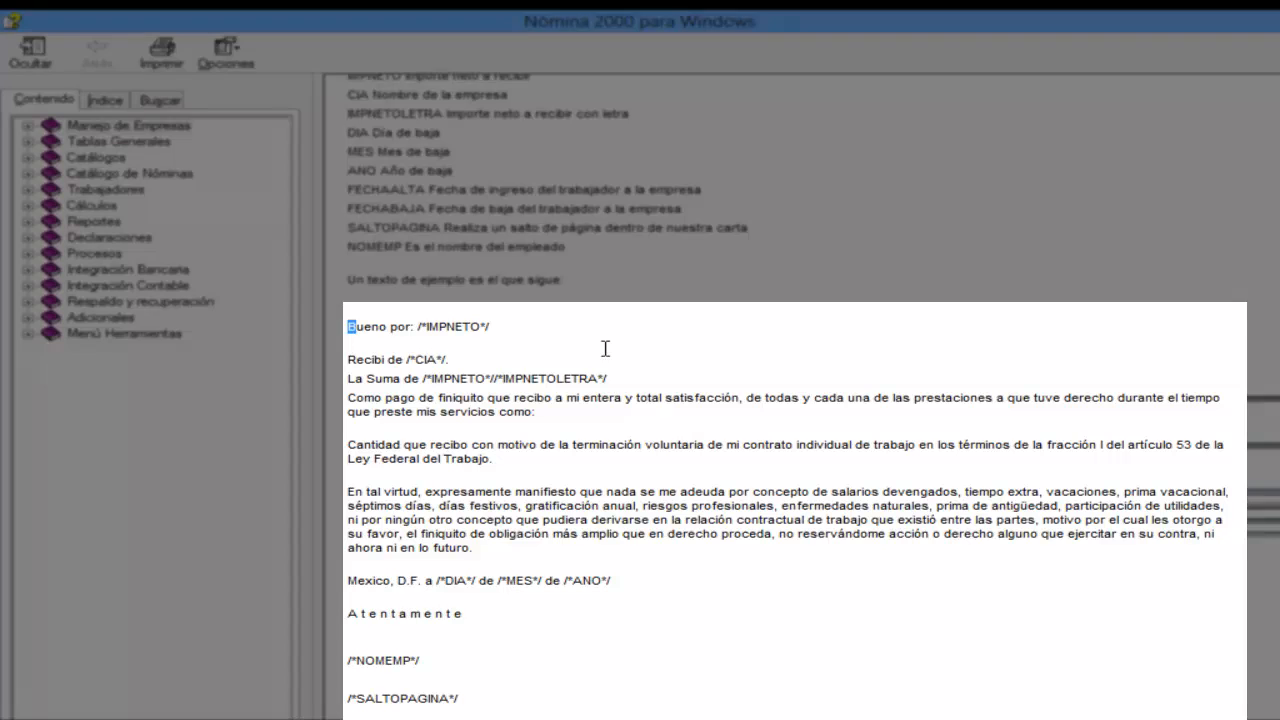
Step: Copy the complete sample letter, starting at "Bueno por: /*IMPNETO*/", from the help topic into the empty Carta de liquidación
{"action": "left_click_drag", "start_coordinate": [347, 326], "coordinate": [392, 716]}
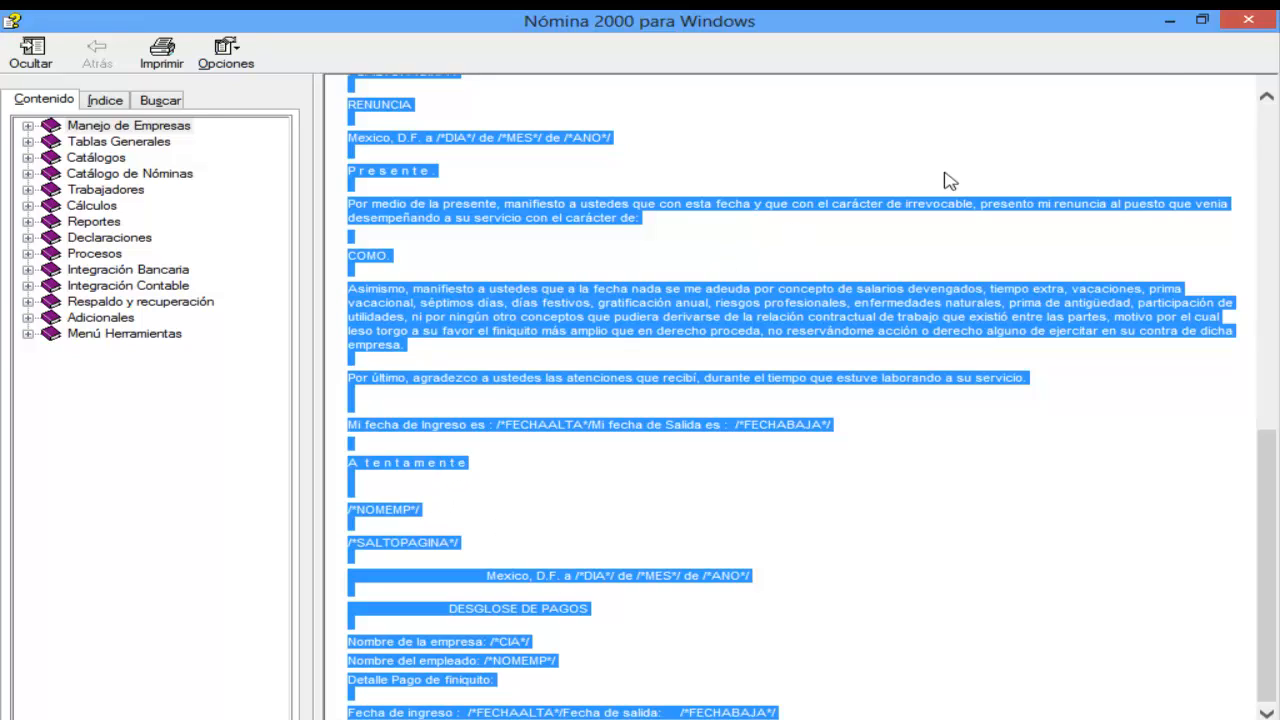
{"action": "left_click", "coordinate": [1252, 22]}
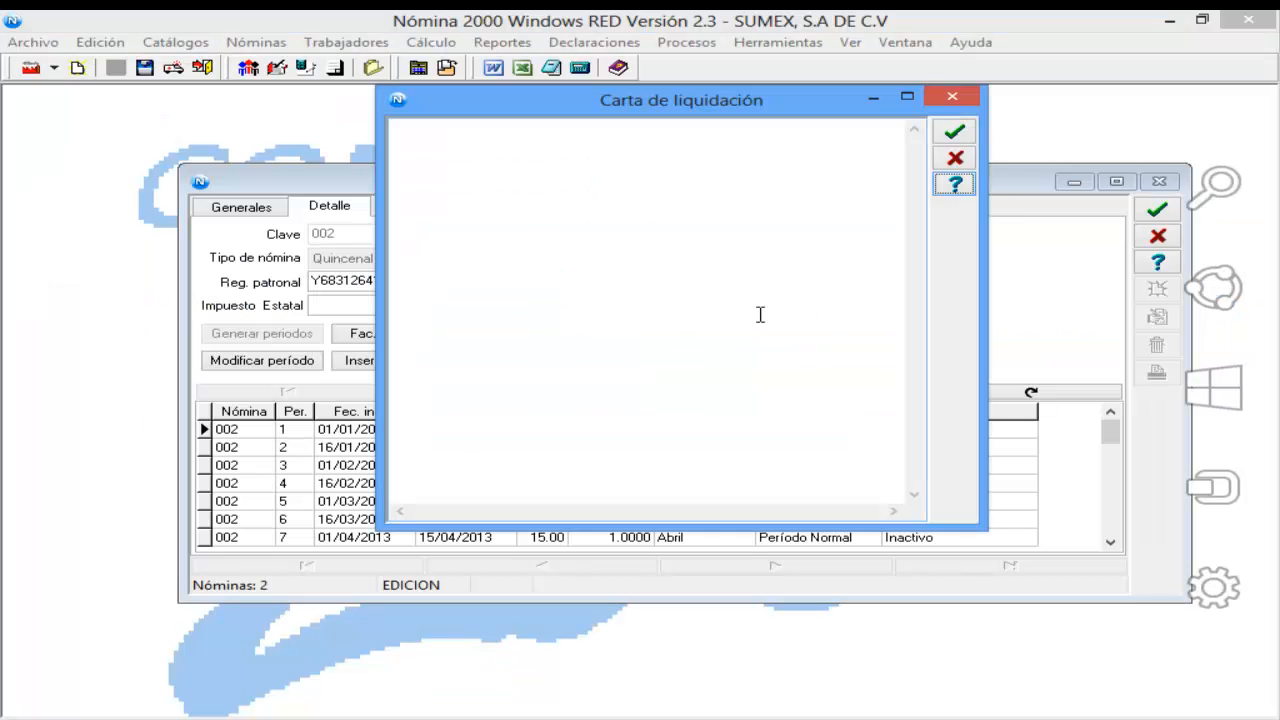
{"action": "right_click", "coordinate": [421, 145]}
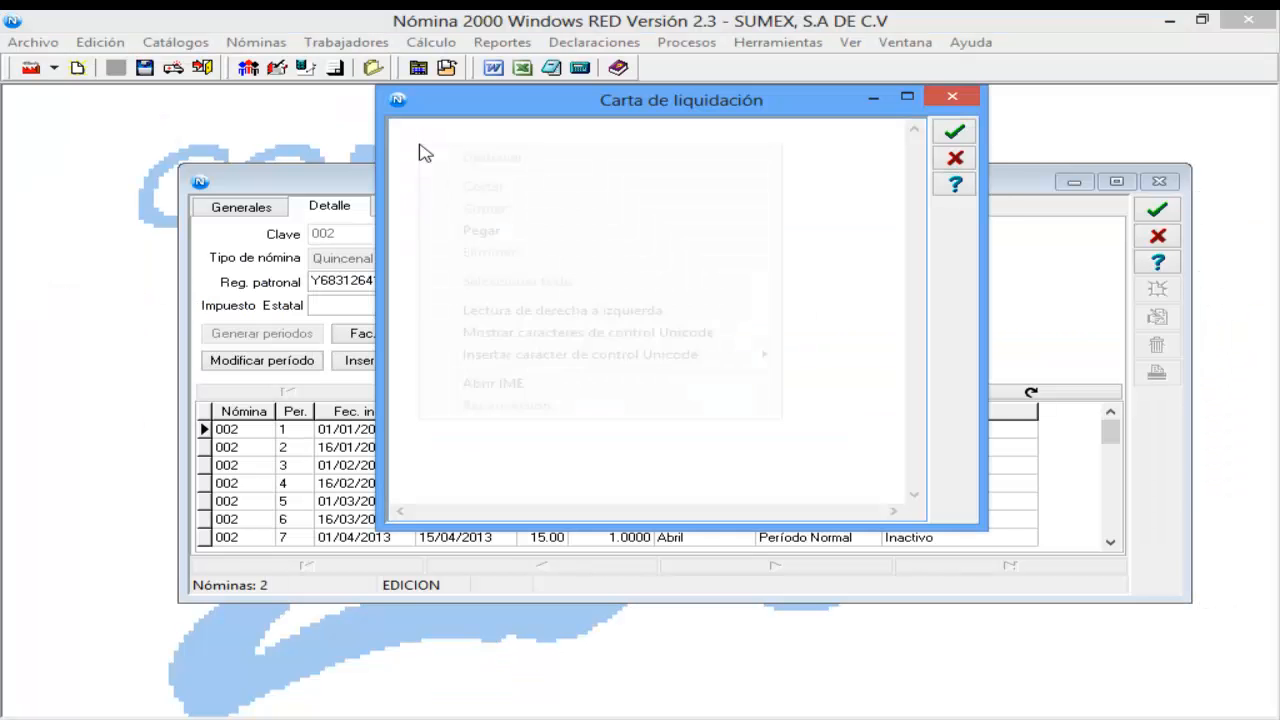
{"action": "left_click", "coordinate": [483, 231]}
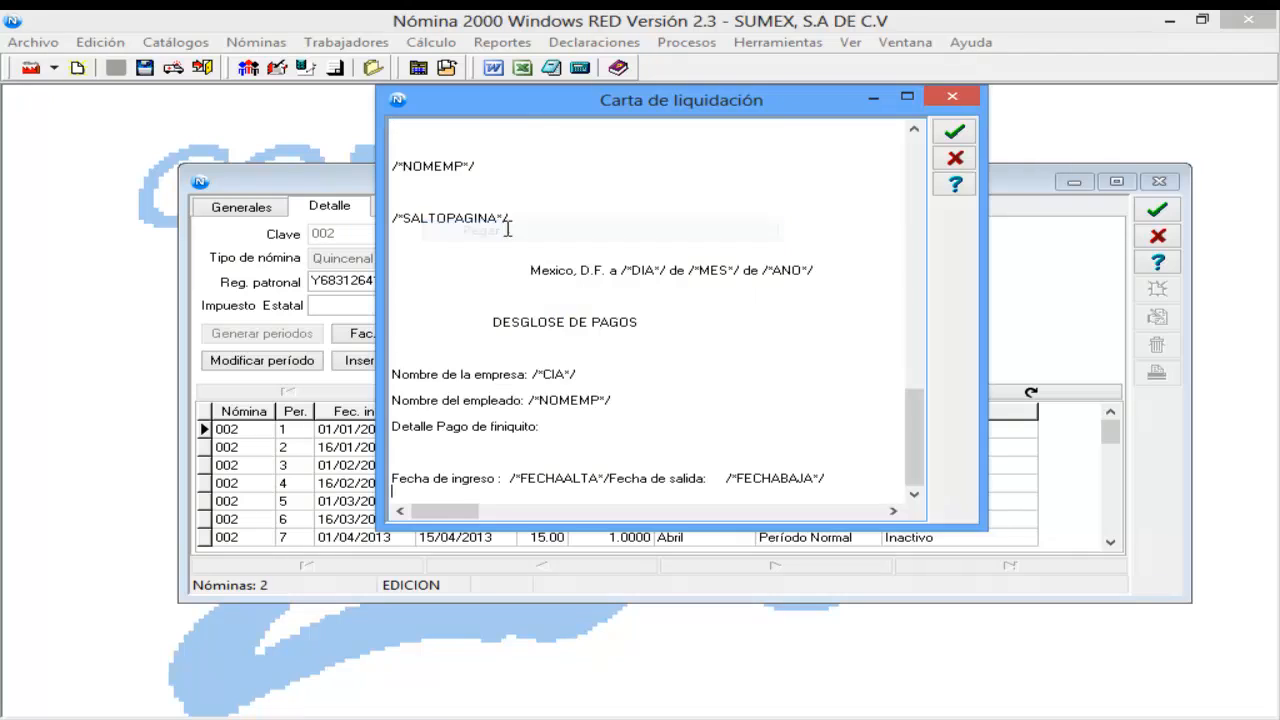
Step: Maximize the letter and break the long "Asimismo" paragraph into lines after "tiempo extra," and "enfermedades naturales,"
{"action": "left_click", "coordinate": [907, 96]}
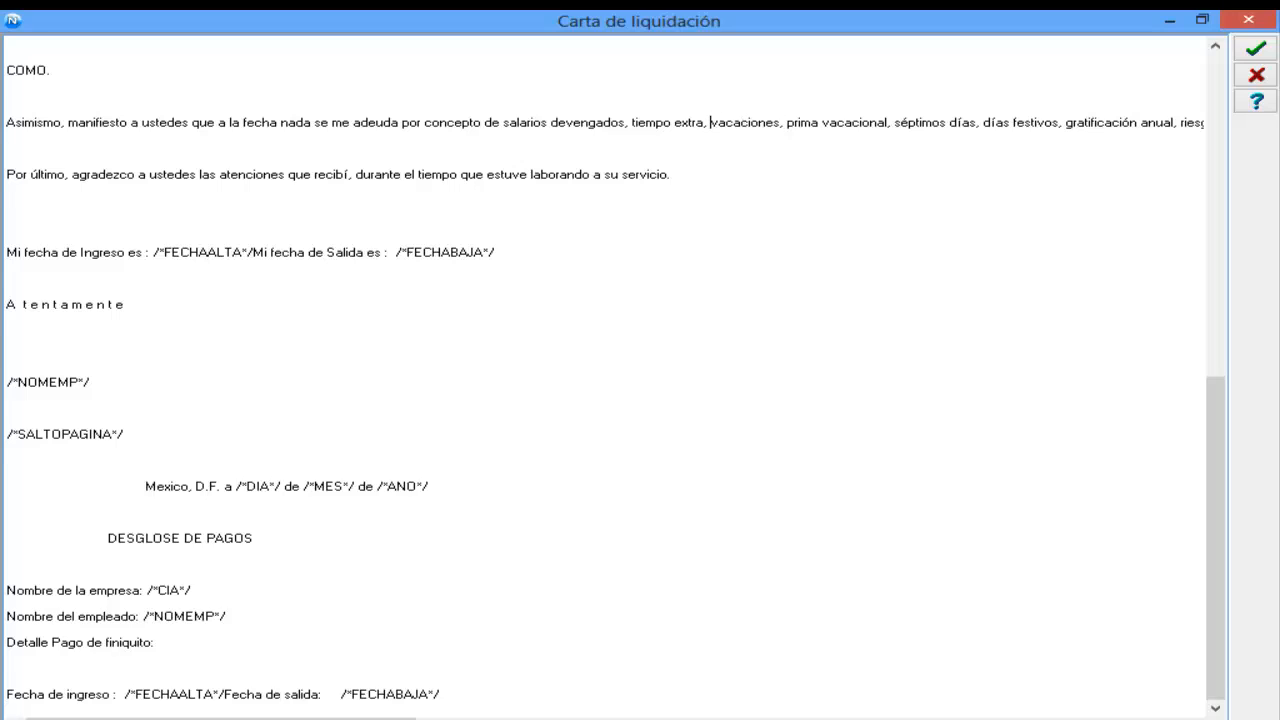
{"action": "key", "text": "Return"}
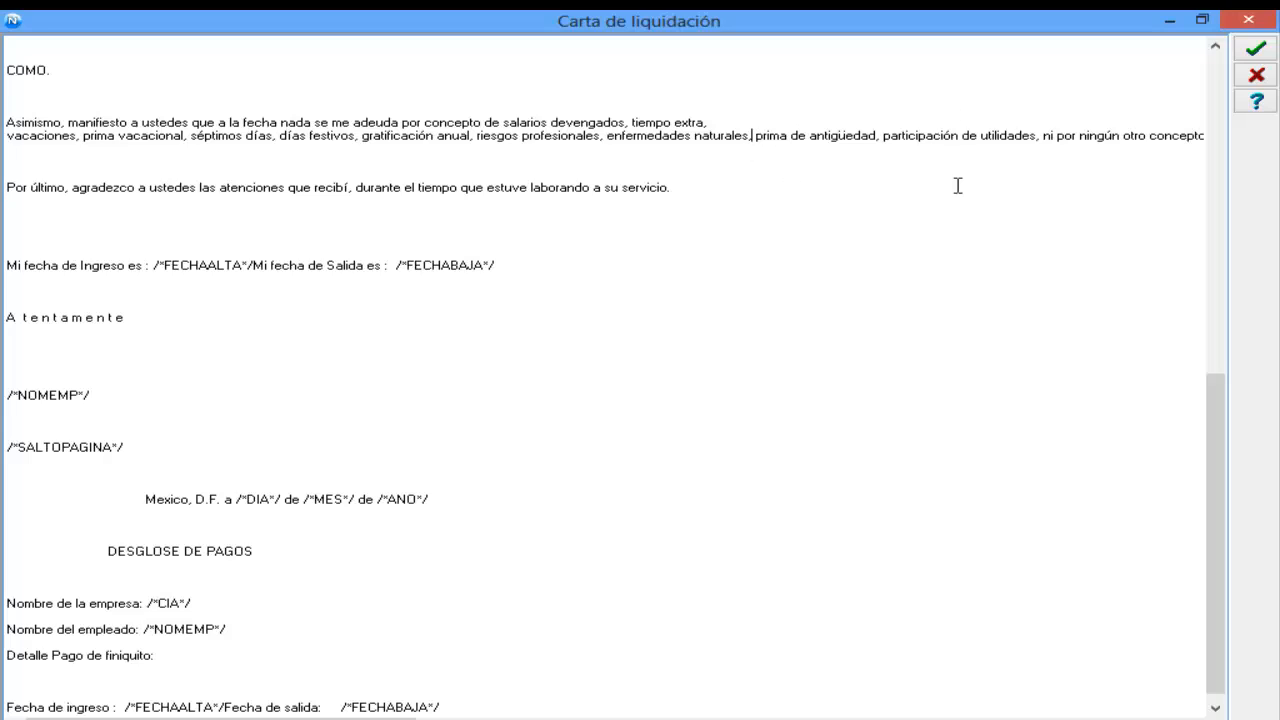
{"action": "key", "text": "Return"}
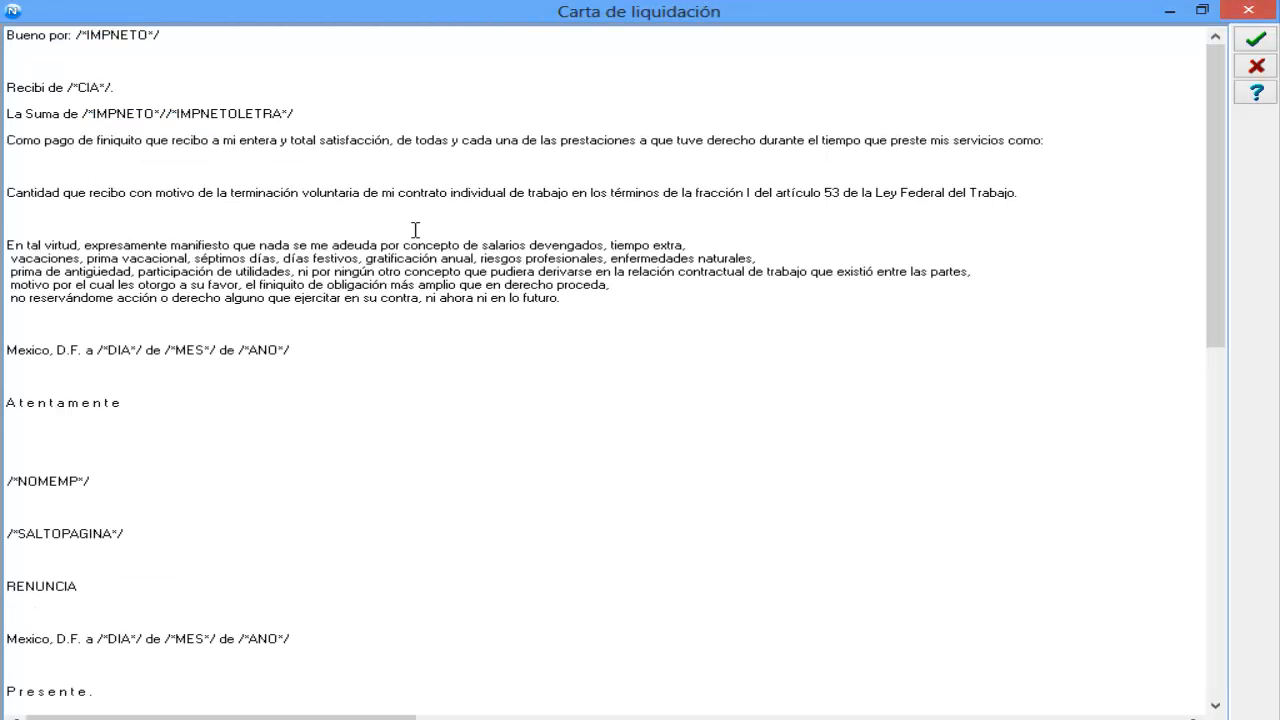
Step: Save the Carta de liquidación and the changes to payroll 002 ADMINISTRATIVO, and close the payroll catalog
{"action": "left_click", "coordinate": [1262, 46]}
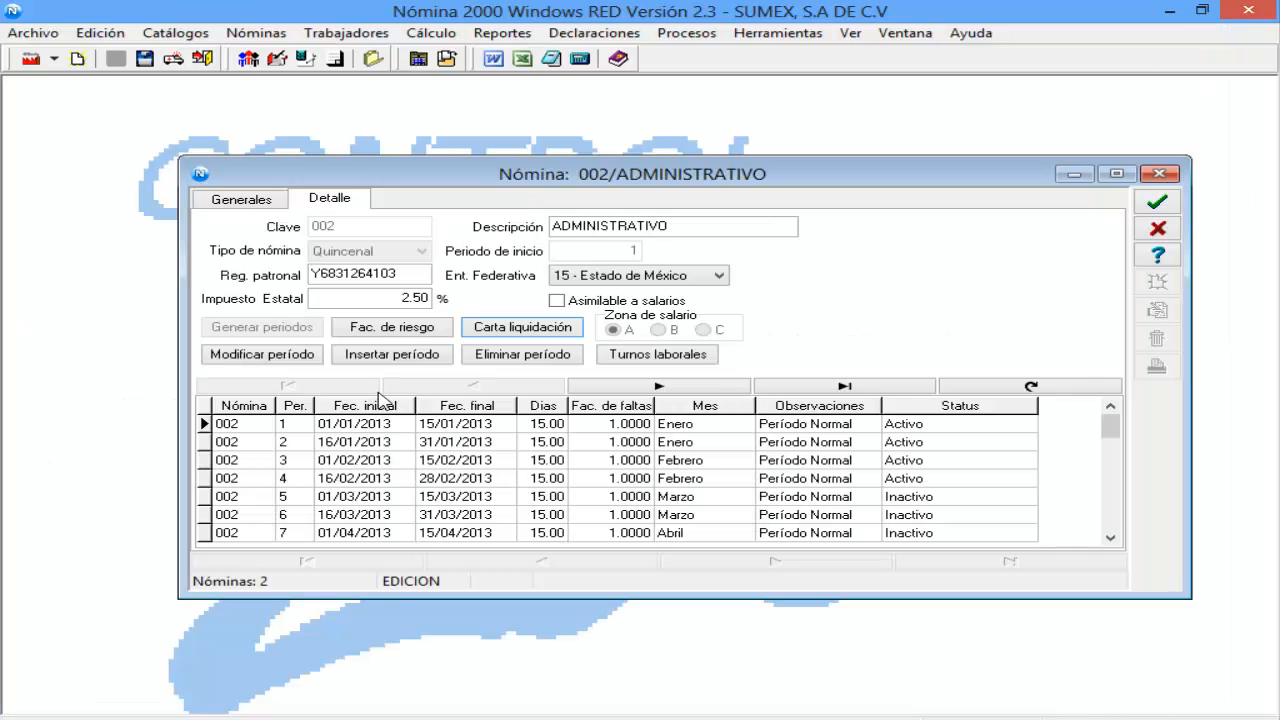
{"action": "left_click", "coordinate": [1155, 204]}
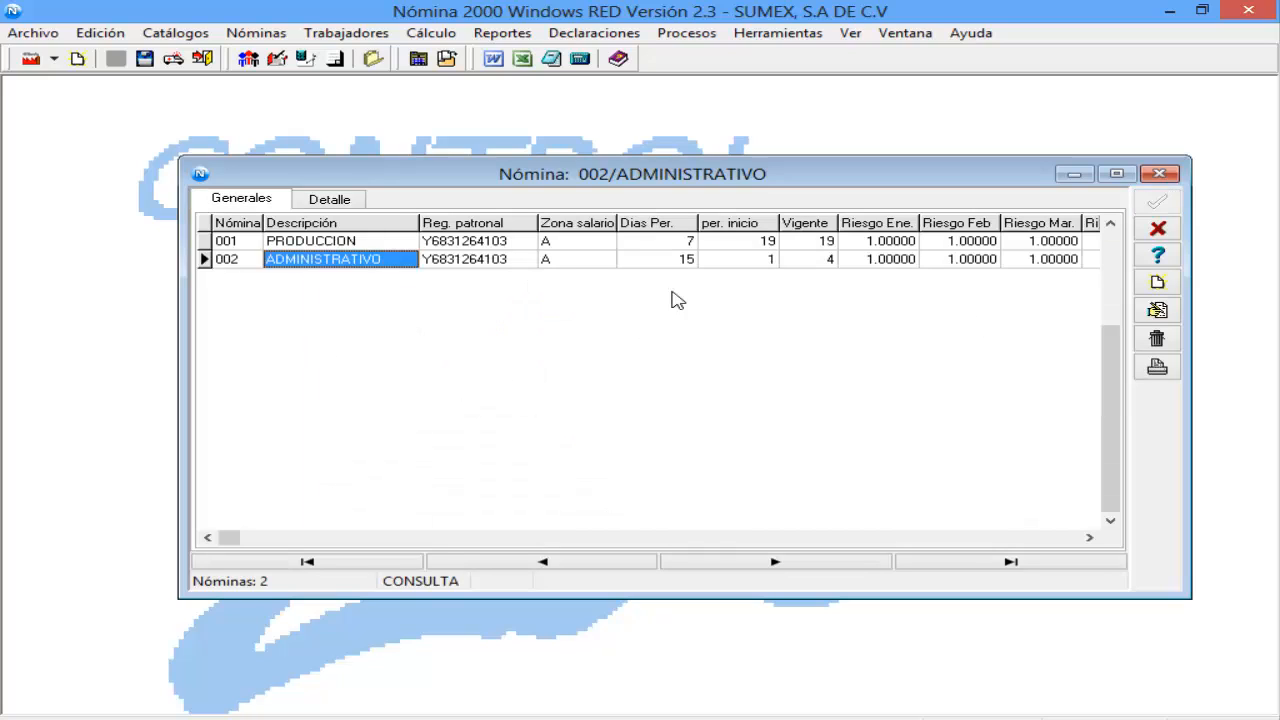
{"action": "left_click", "coordinate": [1157, 229]}
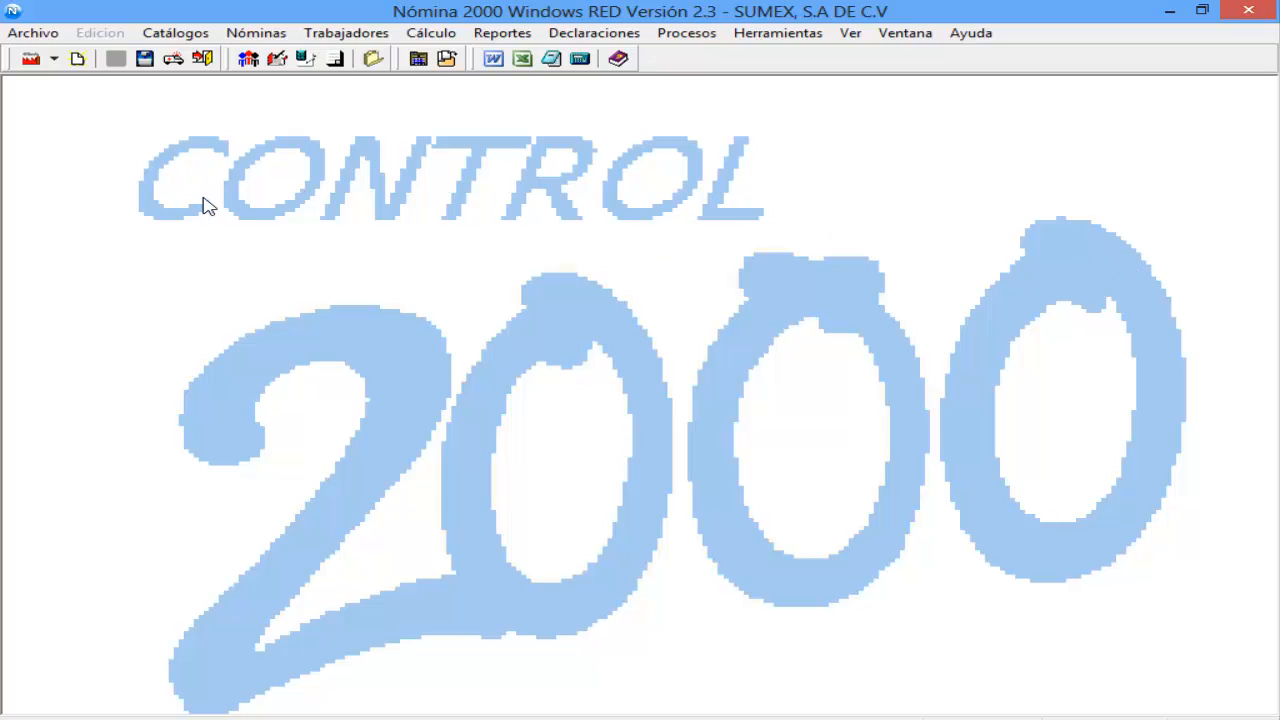
Step: Open the finiquito calculation for payroll 002 ADMINISTRATIVO, period 4
{"action": "left_click", "coordinate": [325, 34]}
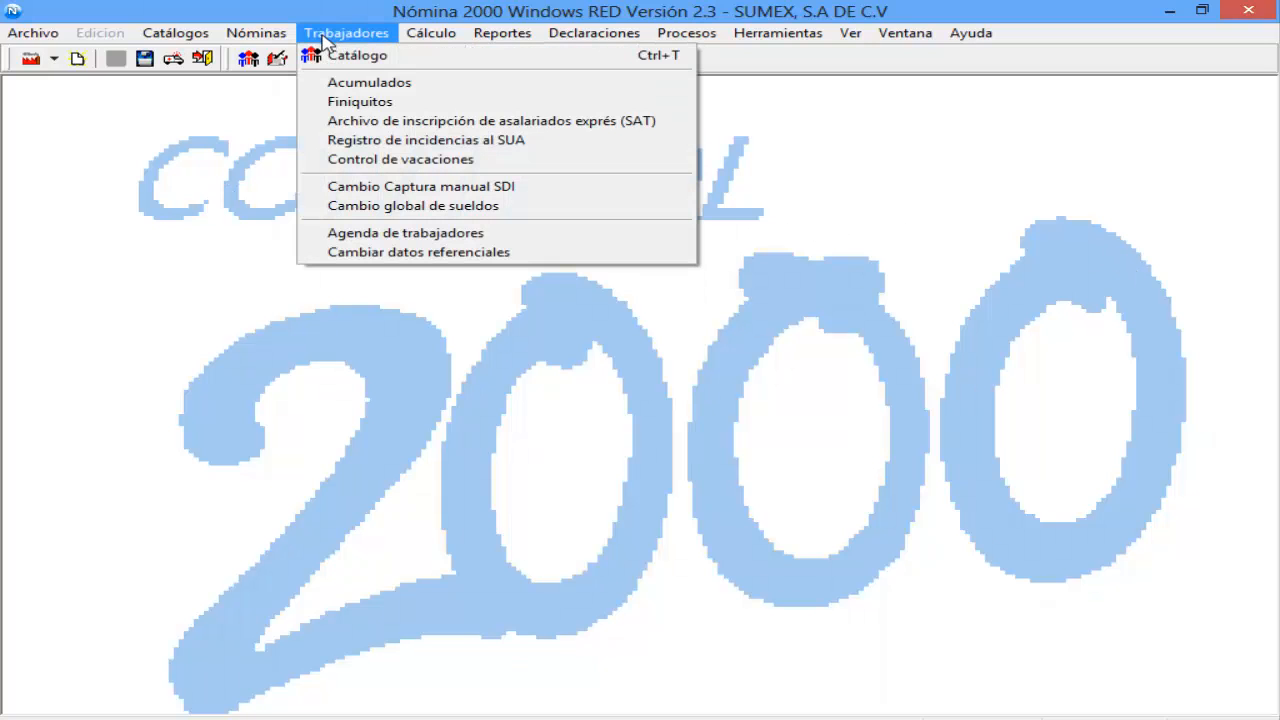
{"action": "left_click", "coordinate": [341, 103]}
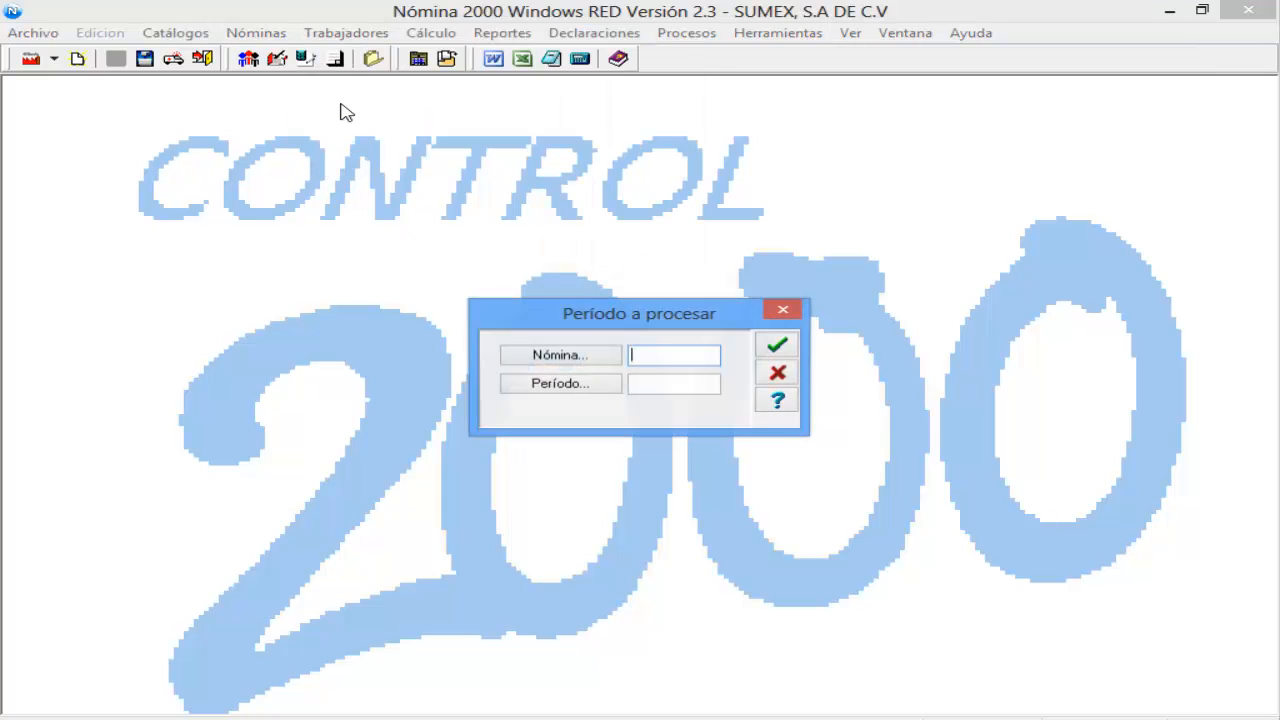
{"action": "left_click", "coordinate": [608, 362]}
{"action": "left_click", "coordinate": [418, 232]}
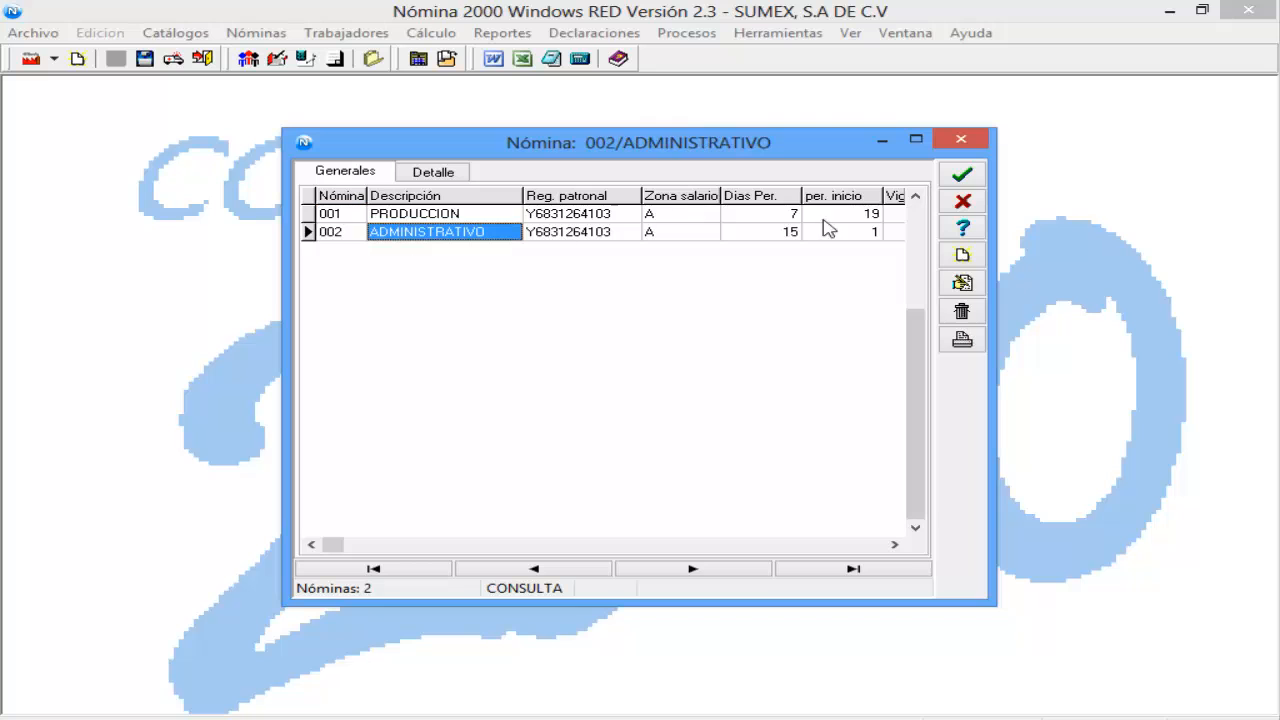
{"action": "left_click", "coordinate": [964, 177]}
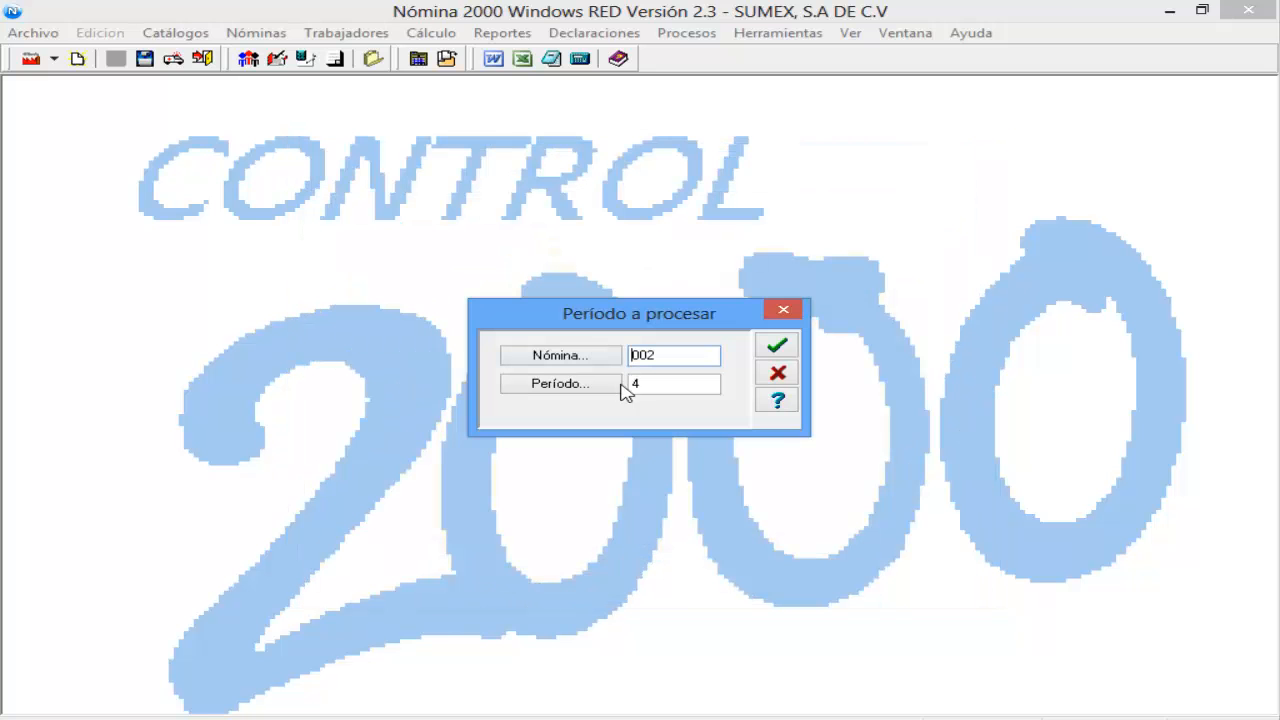
{"action": "left_click", "coordinate": [662, 386]}
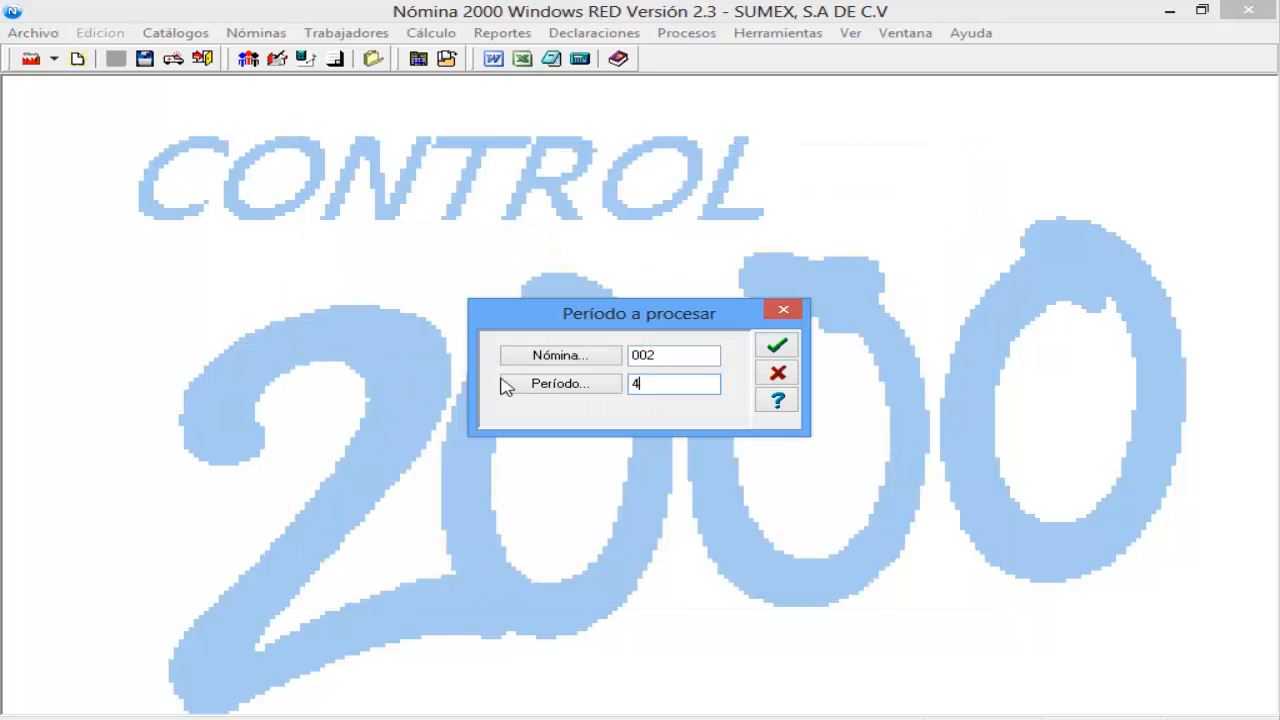
{"action": "left_click", "coordinate": [776, 350]}
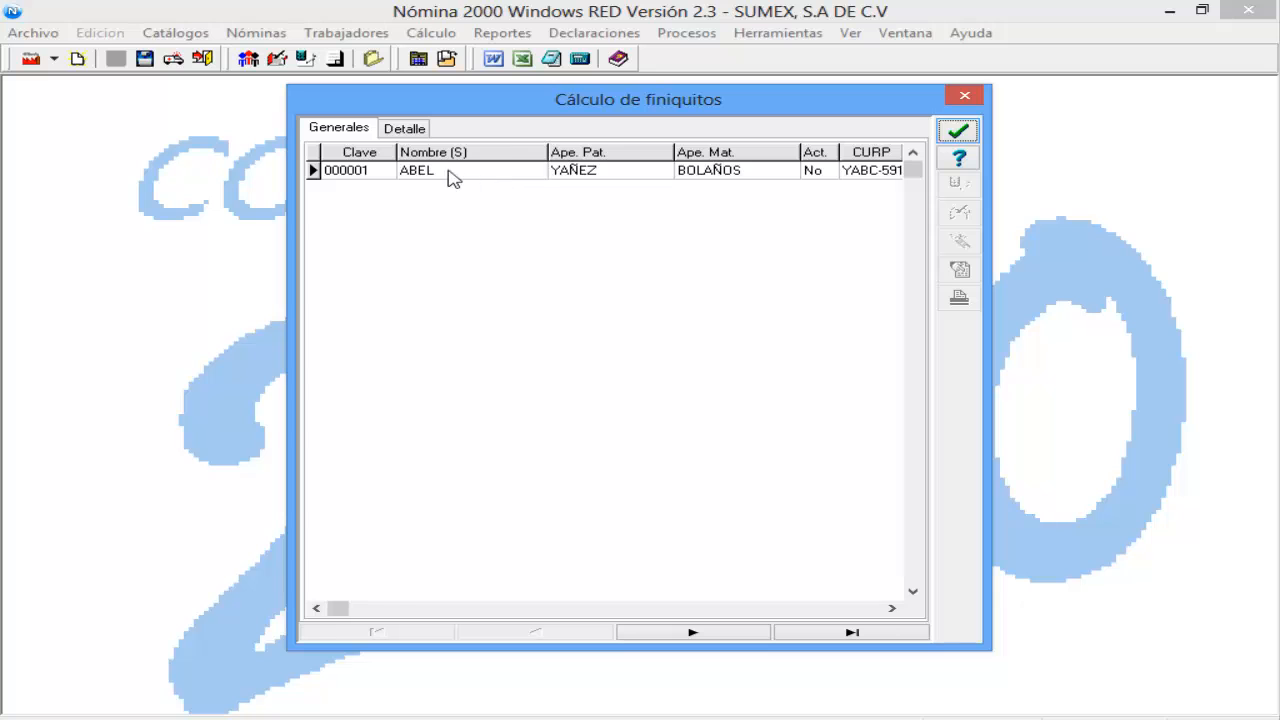
Step: Generate a print preview of the terminated worker's Carta de liquidación from the finiquito detail, with Liquidación as the letter type
{"action": "left_click", "coordinate": [449, 177]}
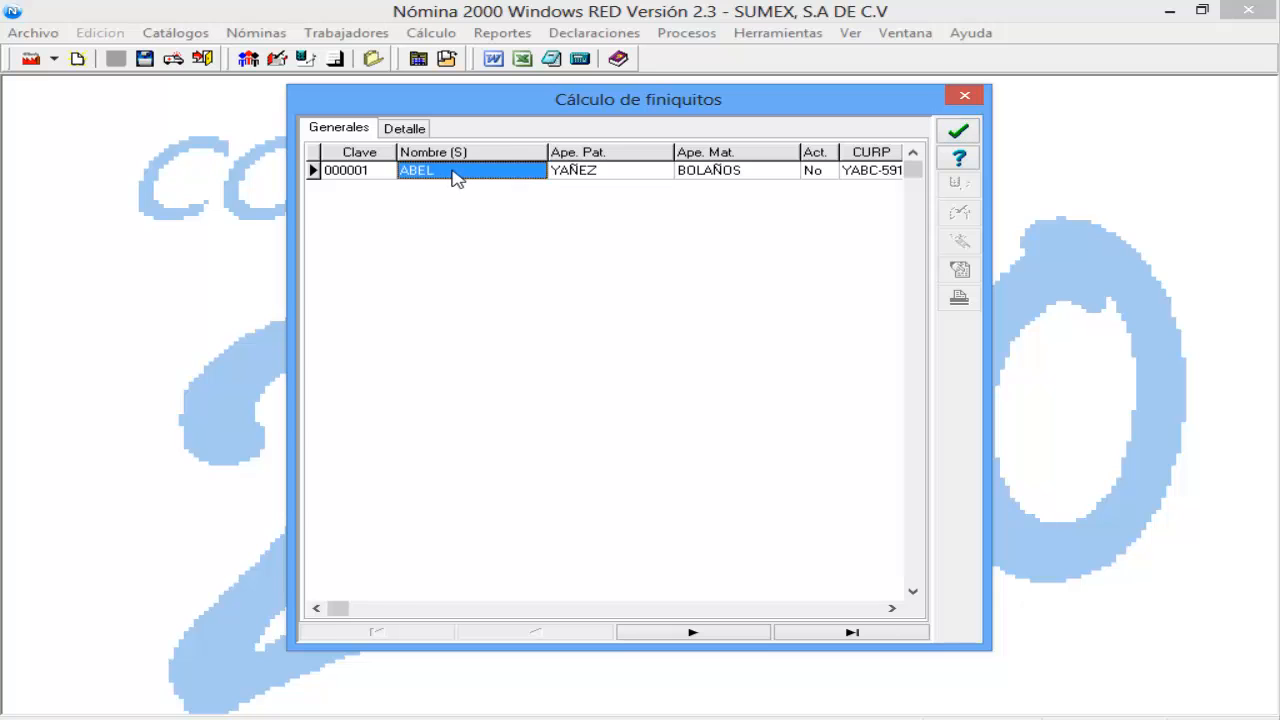
{"action": "left_click", "coordinate": [405, 129]}
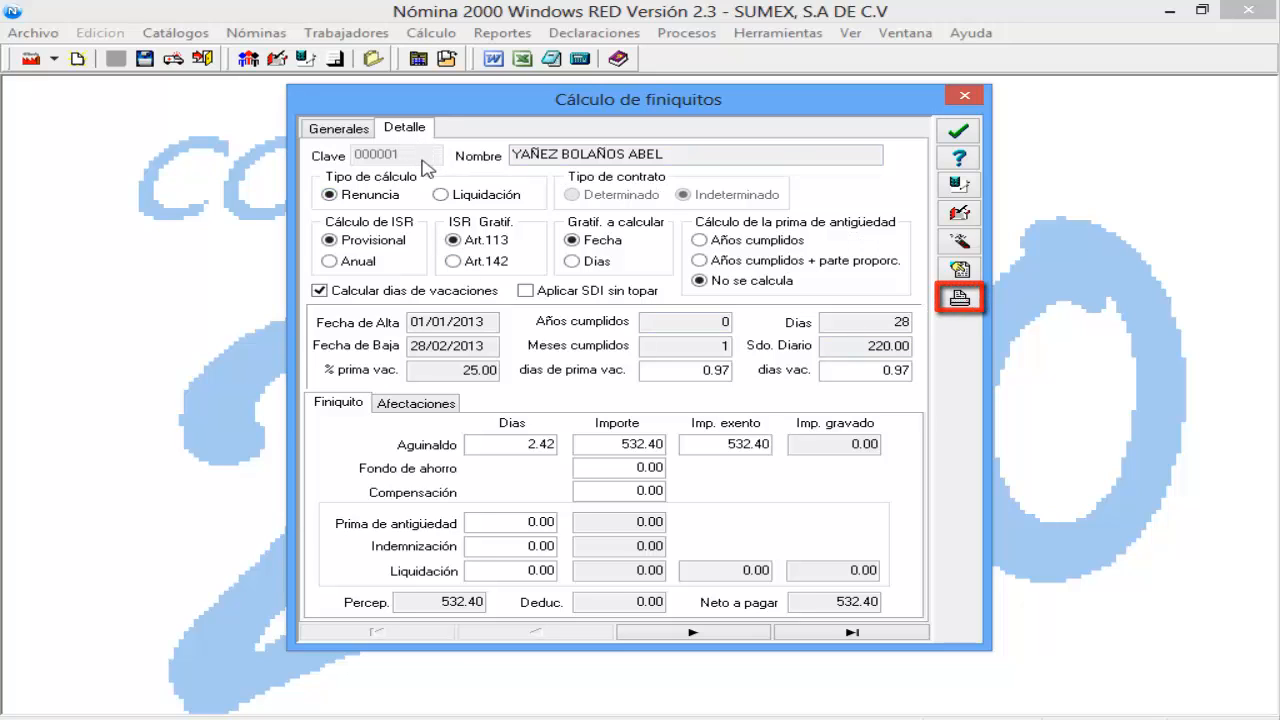
{"action": "left_click", "coordinate": [959, 300]}
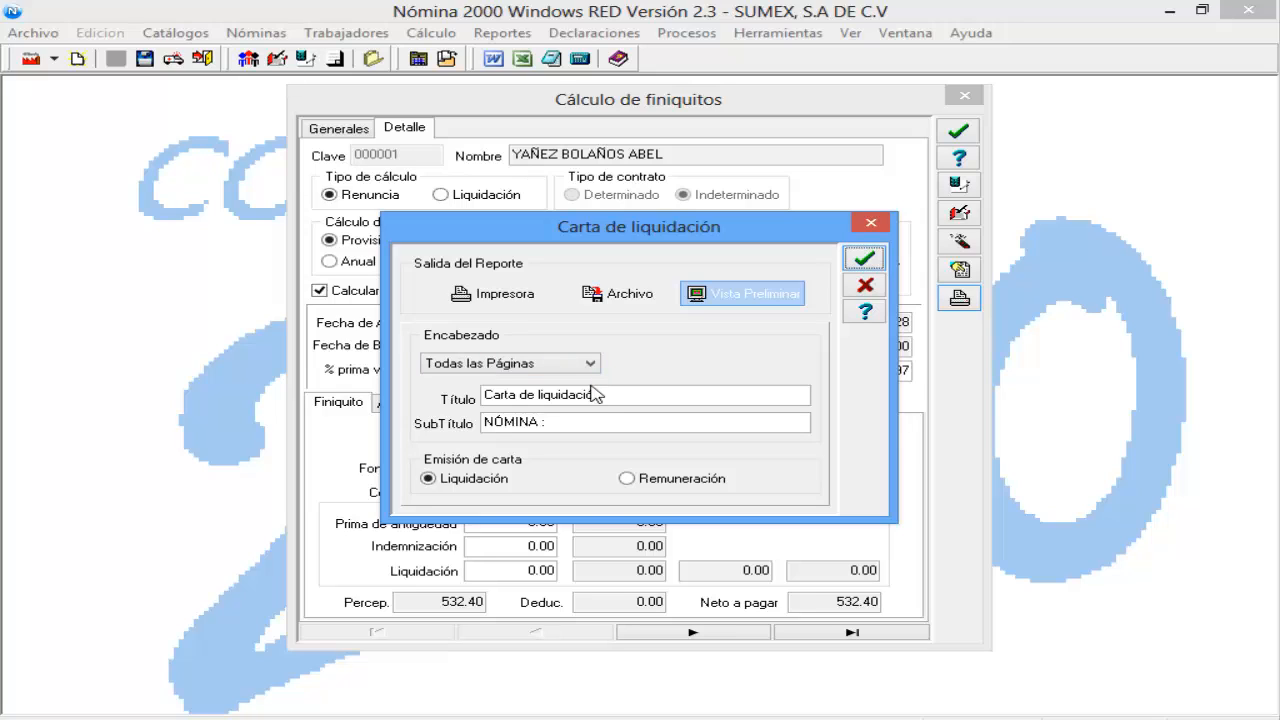
{"action": "left_click", "coordinate": [866, 262]}
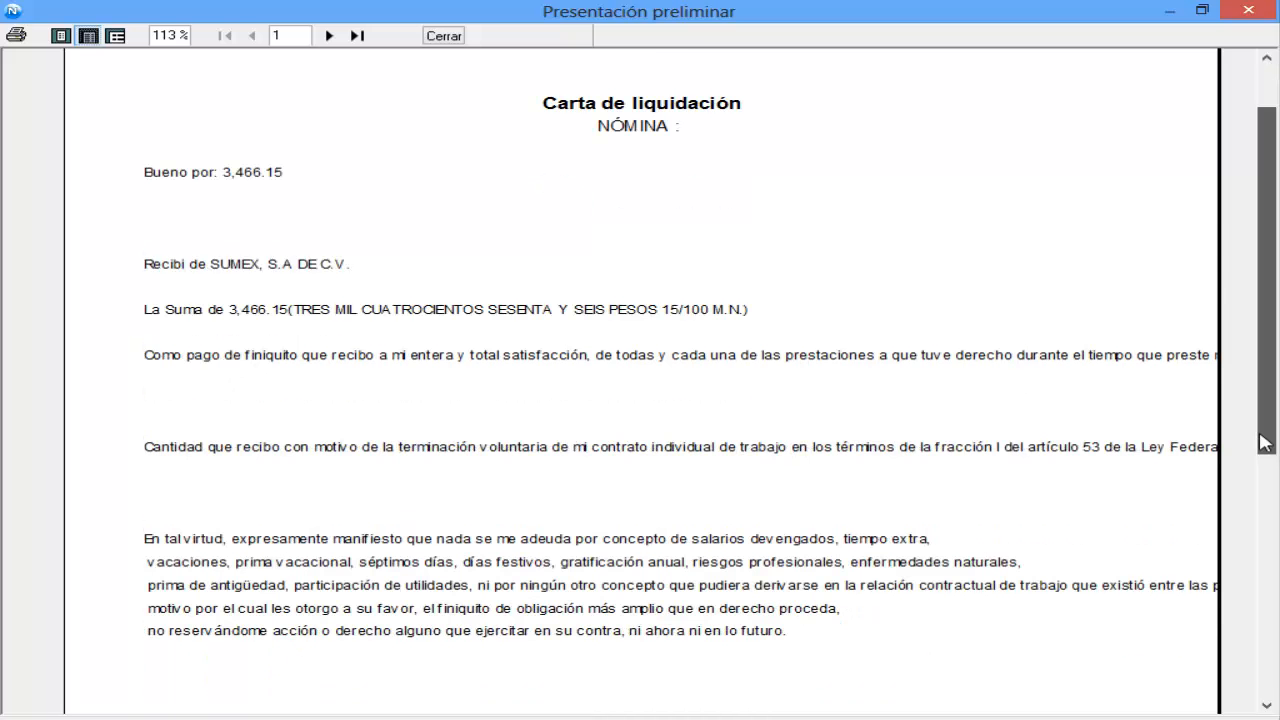
Step: Review all four pages of the letter preview, from the finiquito receipt and resignation to the payment breakdown, and close it
{"action": "left_click_drag", "start_coordinate": [1268, 362], "coordinate": [1264, 528]}
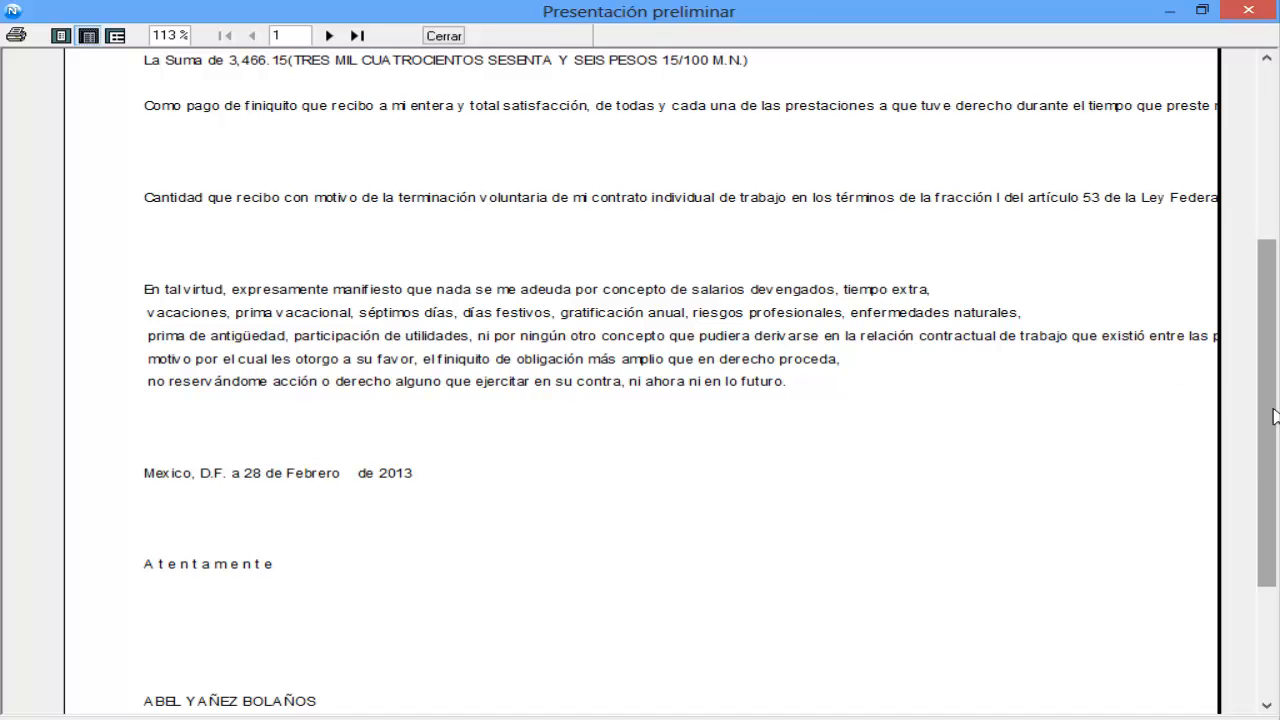
{"action": "left_click_drag", "start_coordinate": [1271, 414], "coordinate": [1258, 542]}
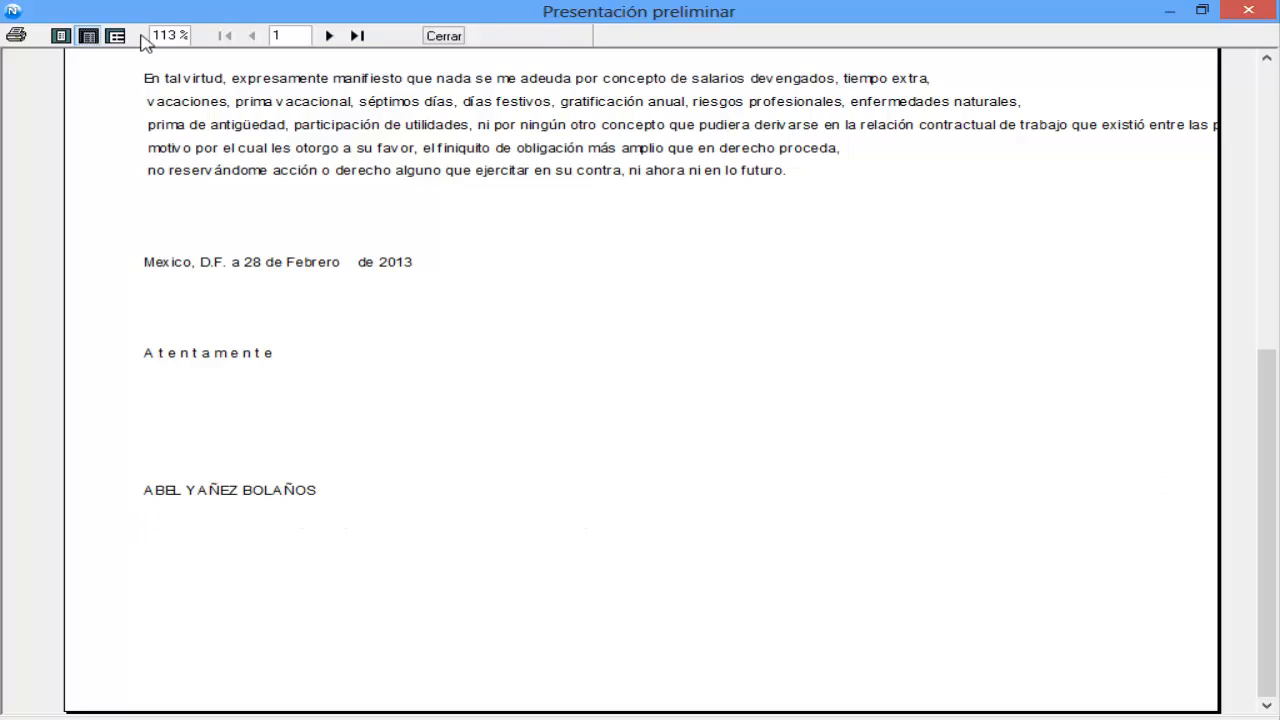
{"action": "left_click", "coordinate": [329, 37]}
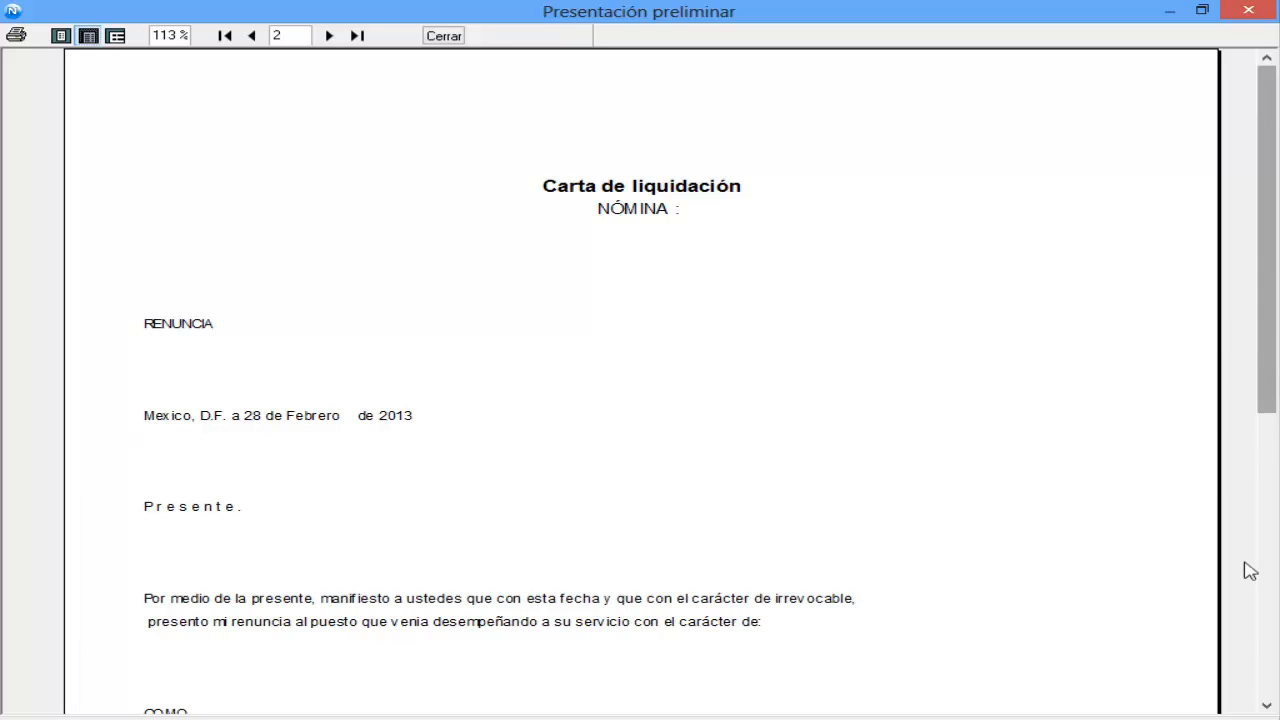
{"action": "scroll", "coordinate": [1250, 571], "scroll_direction": "down", "scroll_amount": 5}
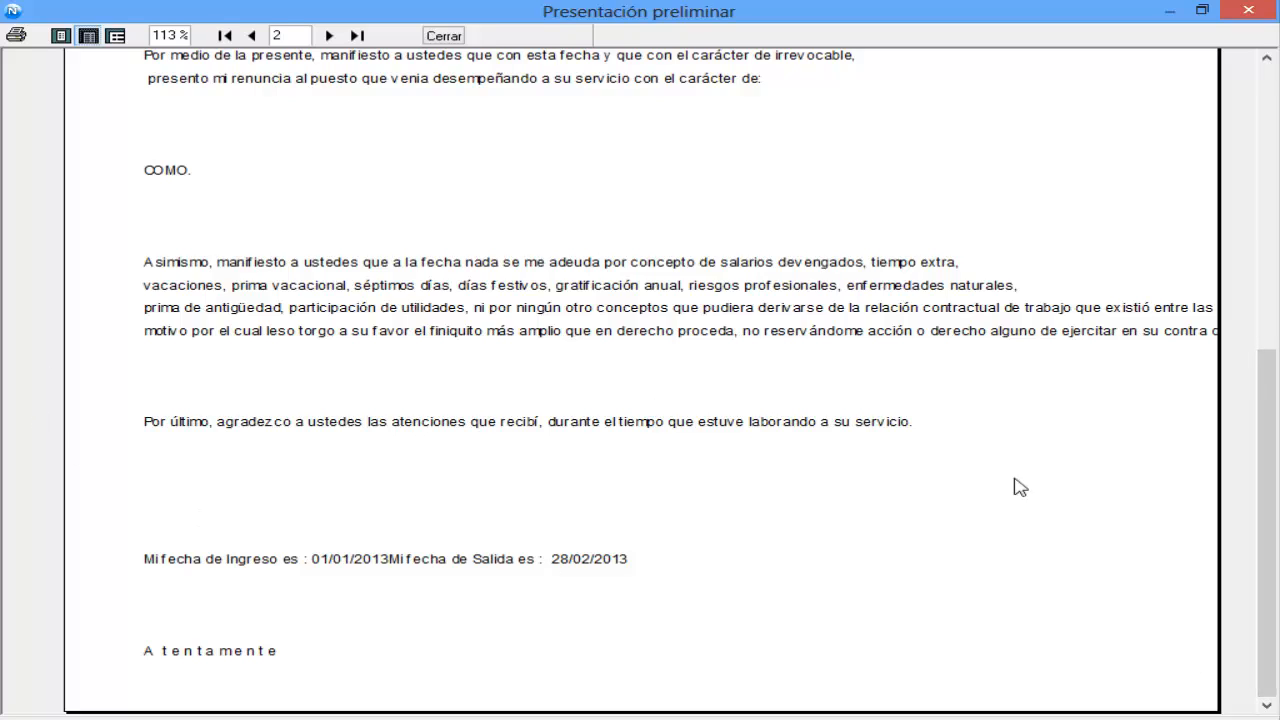
{"action": "left_click", "coordinate": [329, 36]}
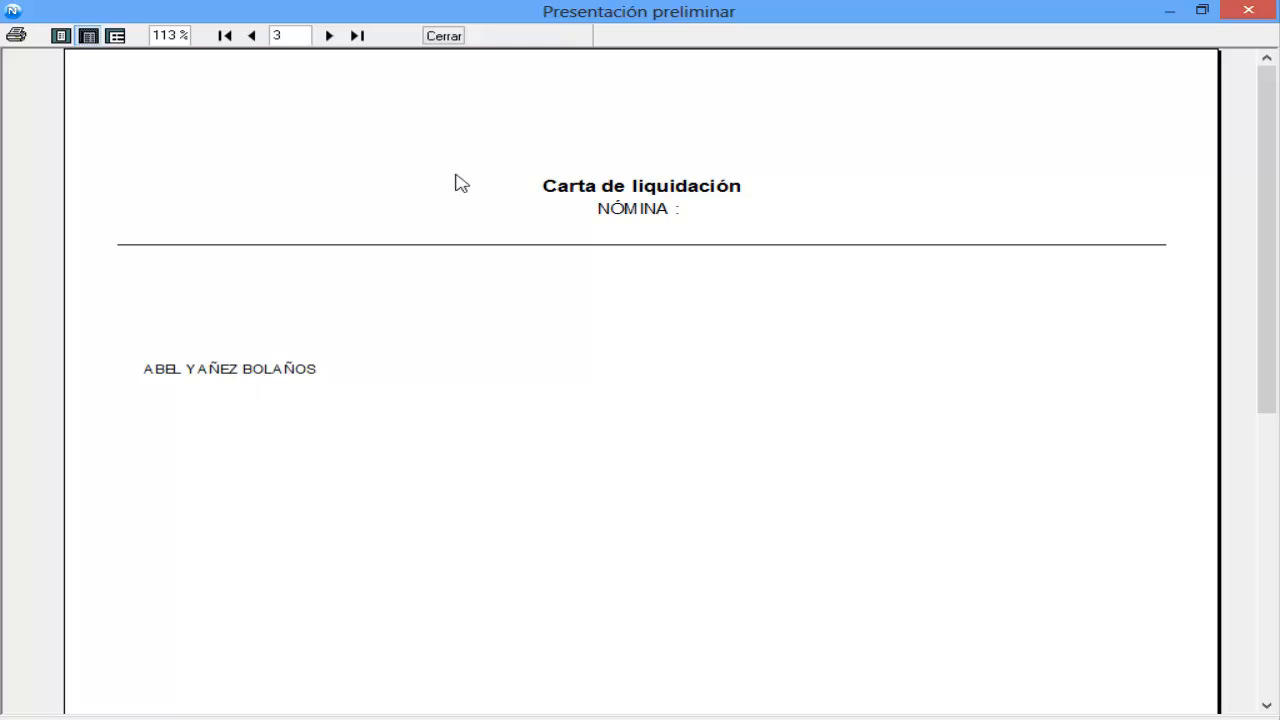
{"action": "left_click", "coordinate": [329, 36]}
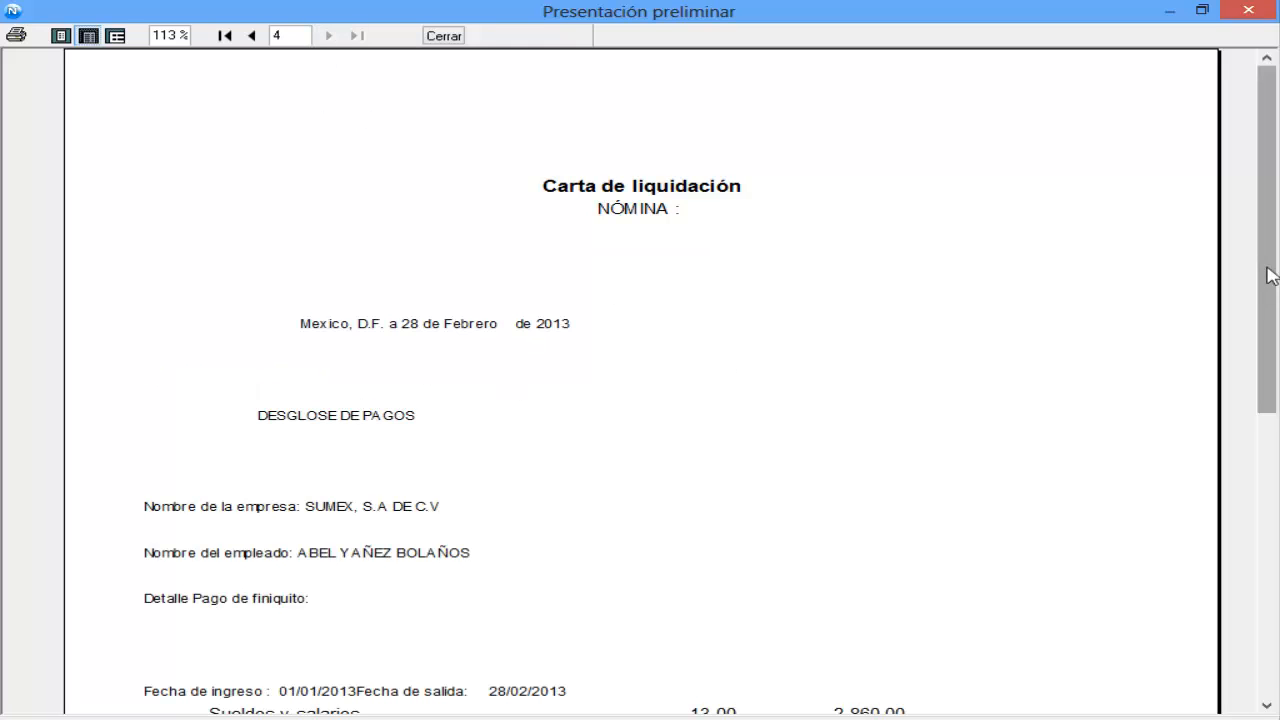
{"action": "left_click_drag", "start_coordinate": [1268, 277], "coordinate": [1260, 476]}
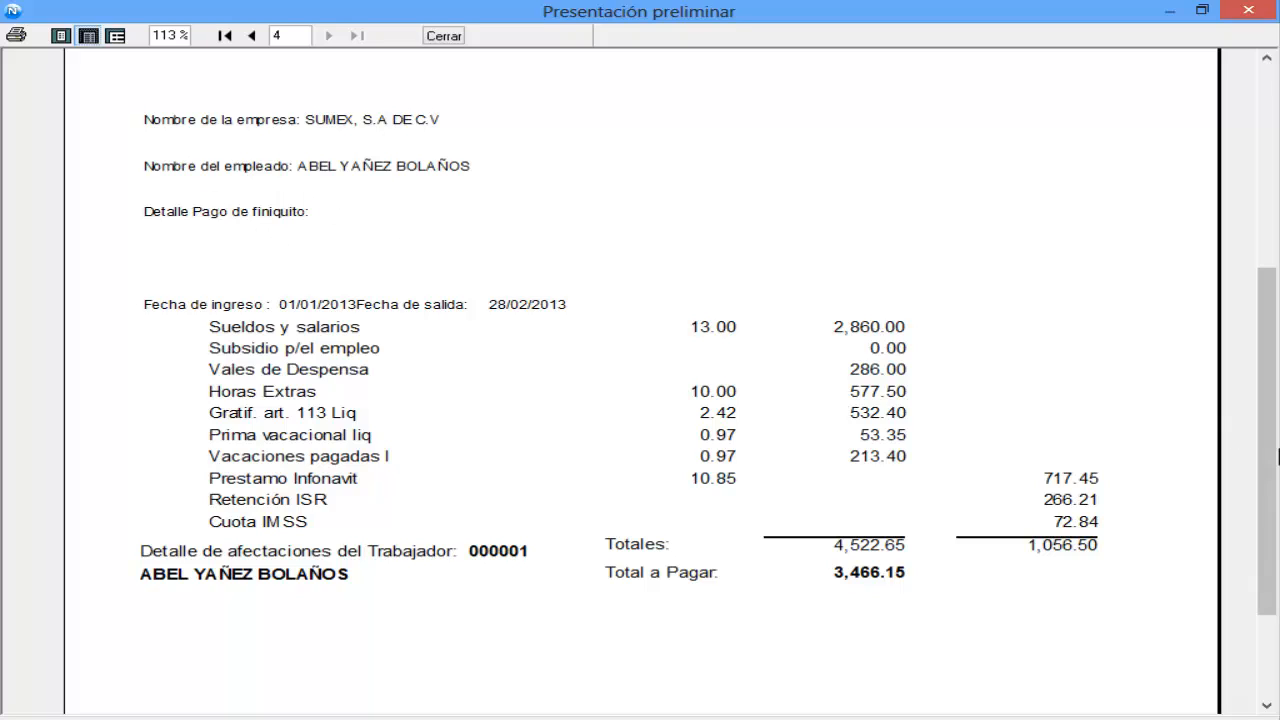
{"action": "left_click_drag", "start_coordinate": [1269, 460], "coordinate": [258, 305]}
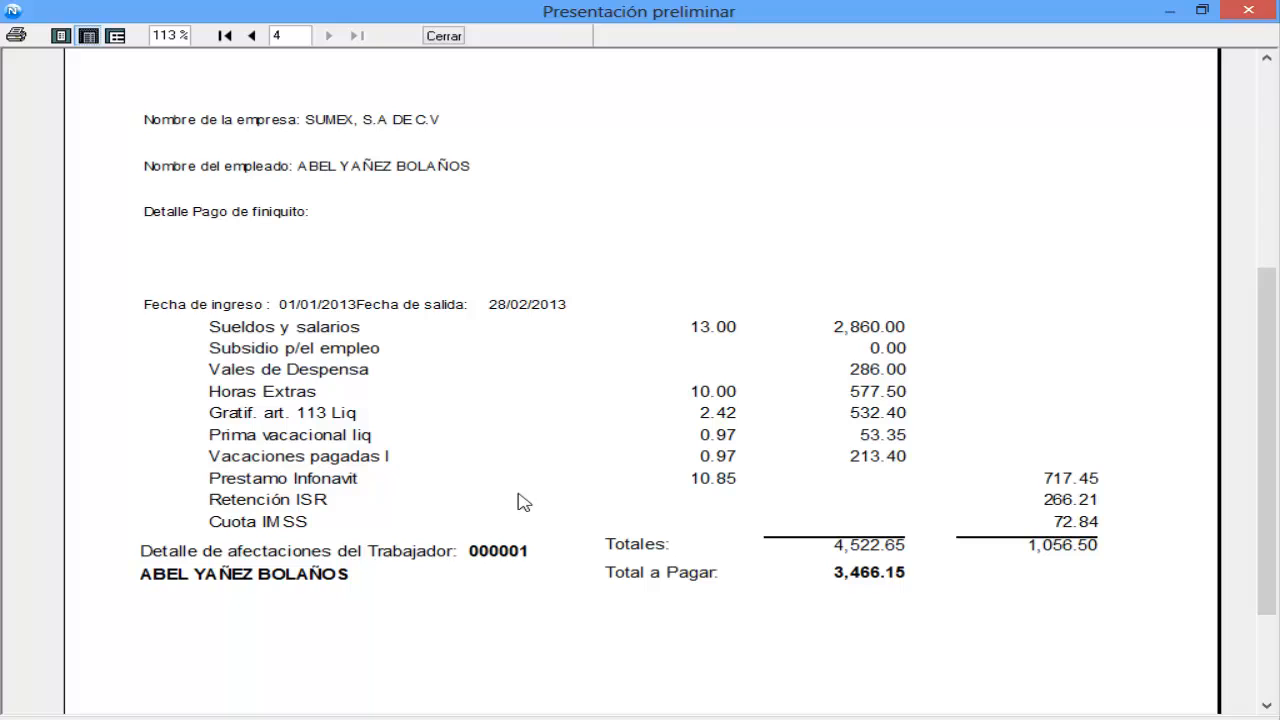
{"action": "left_click_drag", "start_coordinate": [1277, 551], "coordinate": [1268, 635]}
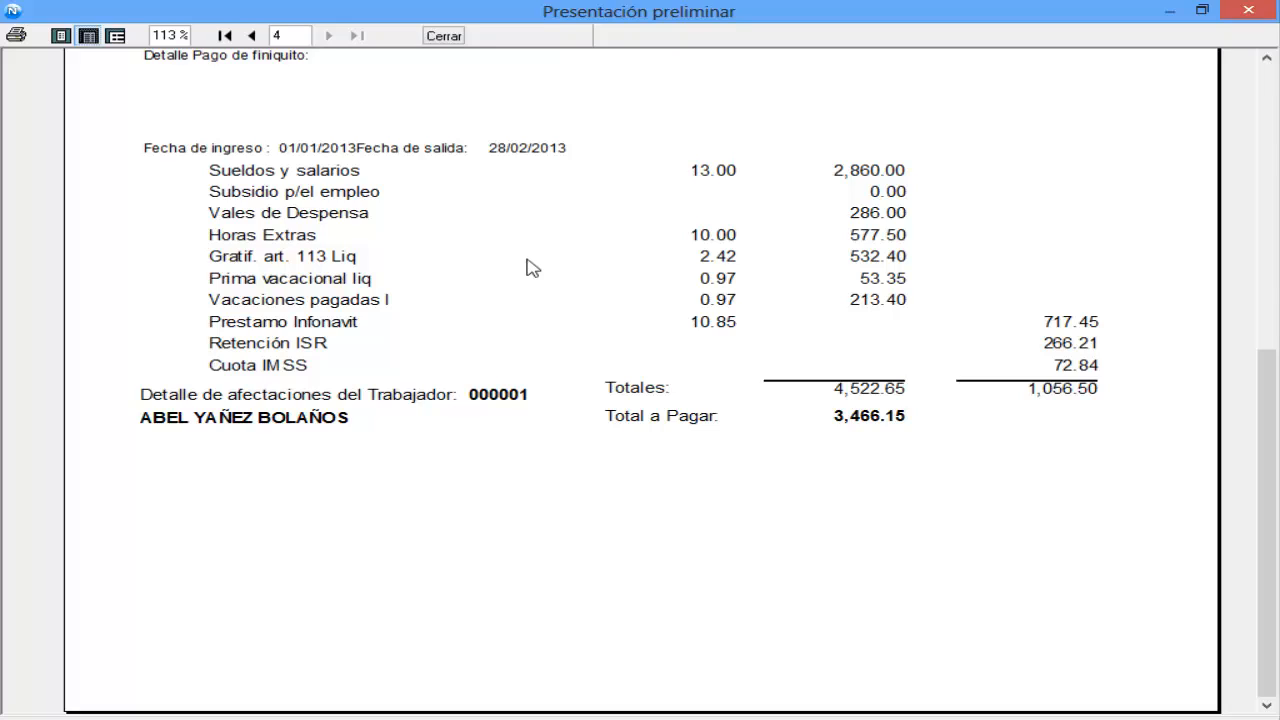
{"action": "left_click", "coordinate": [440, 37]}
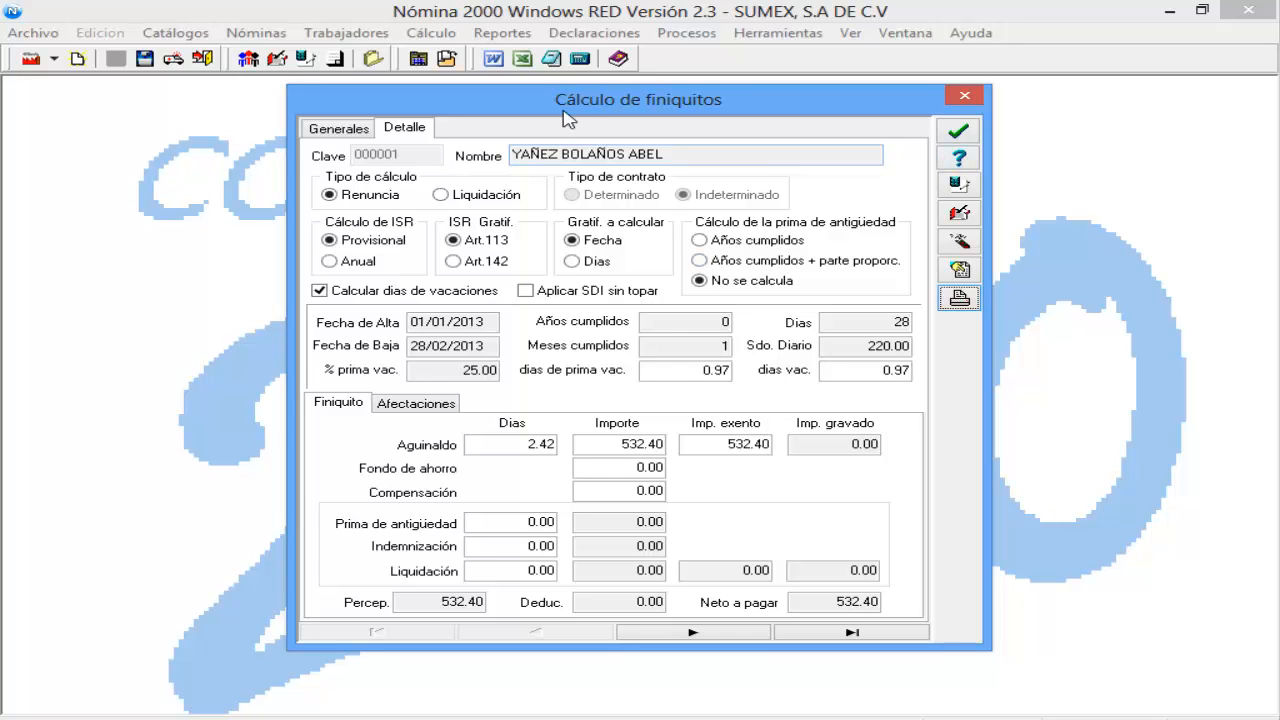
Step: Cancel the terminated worker's calculated finiquito and close the finiquito calculation
{"action": "mouse_move", "coordinate": [563, 108]}
{"action": "left_mouse_down"}
{"action": "mouse_move", "coordinate": [528, 106]}
{"action": "mouse_move", "coordinate": [561, 107]}
{"action": "left_mouse_up"}
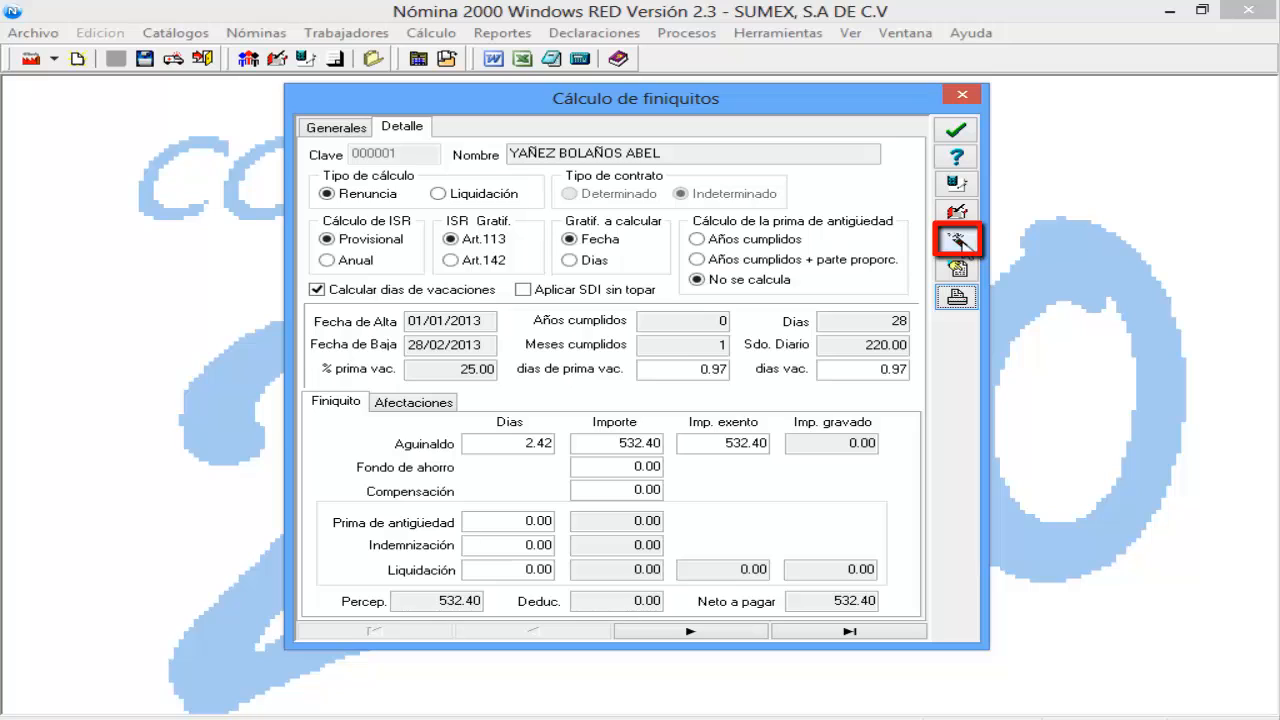
{"action": "left_click", "coordinate": [956, 244]}
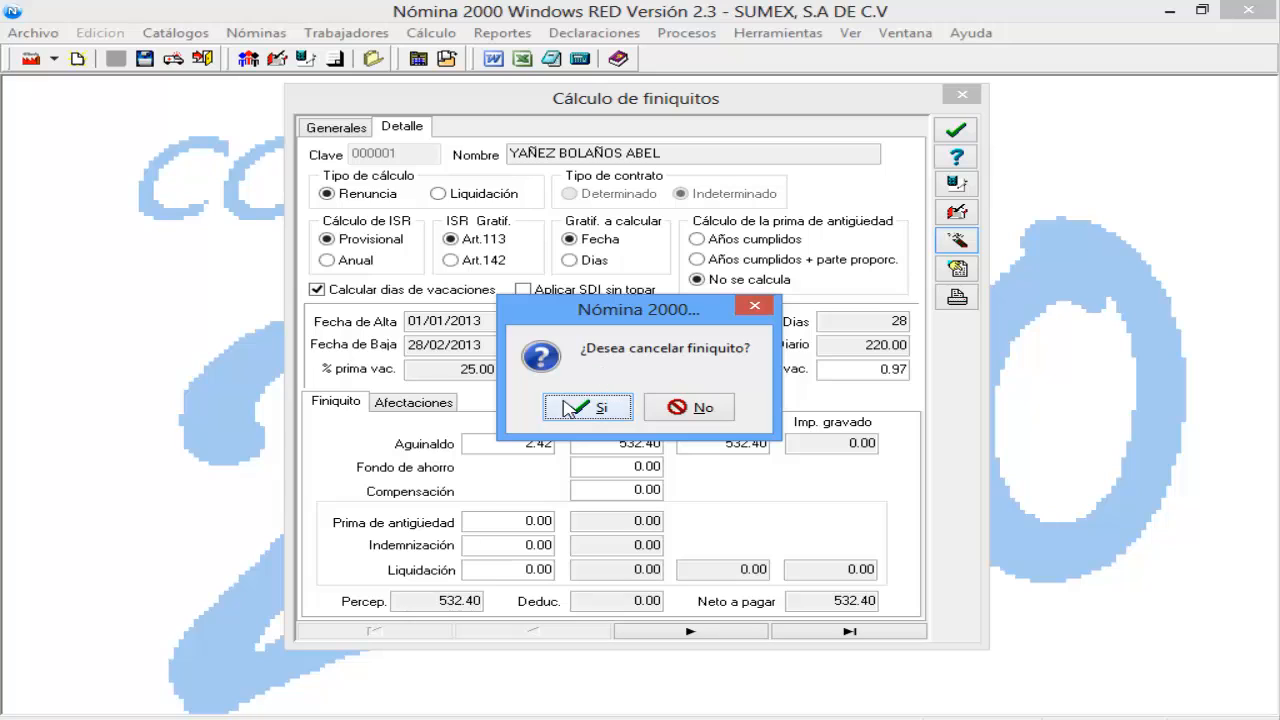
{"action": "left_click", "coordinate": [596, 408]}
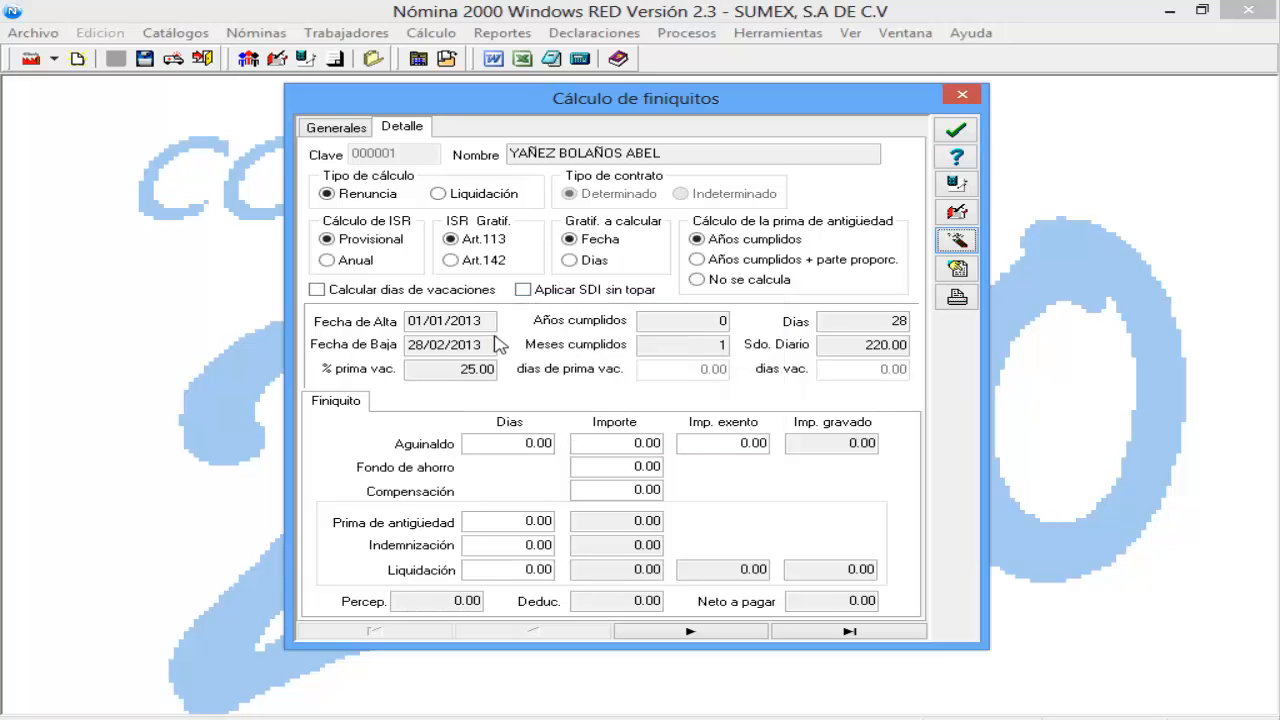
{"action": "left_click", "coordinate": [957, 131]}
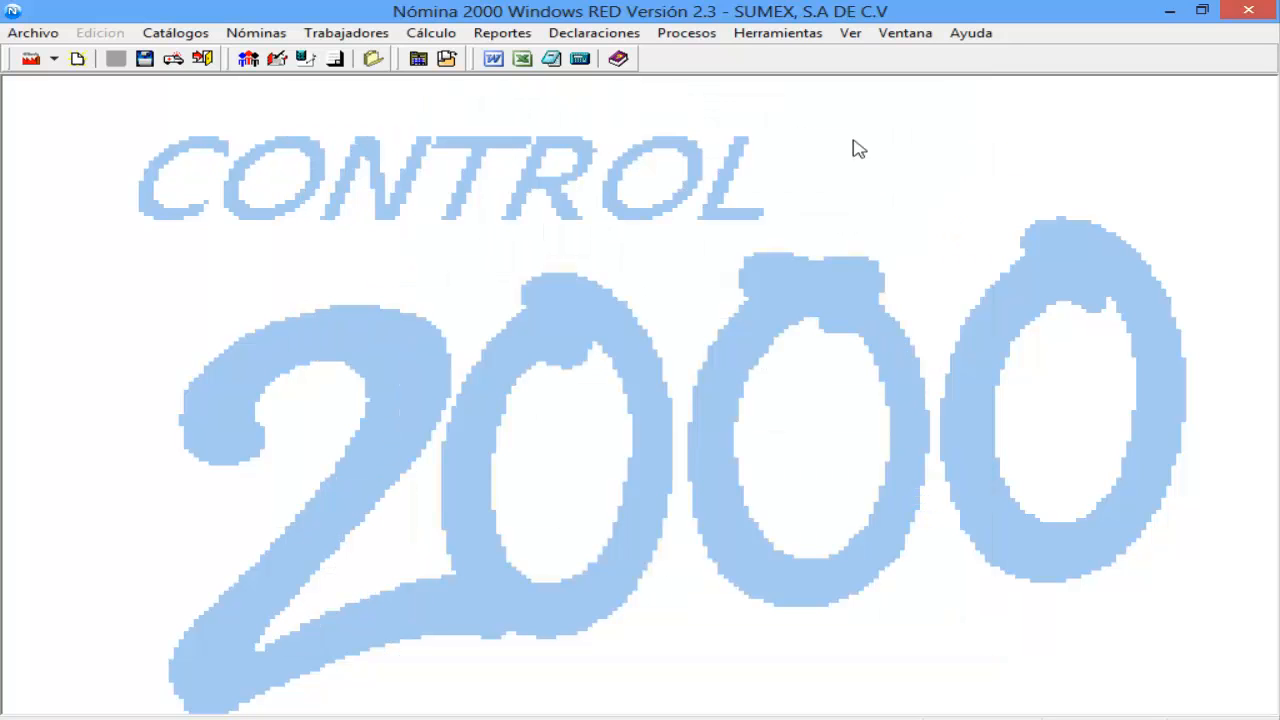
Step: Open the terminated worker's record for editing from the worker catalog and show the Altas/Bajas movements
{"action": "left_click", "coordinate": [324, 36]}
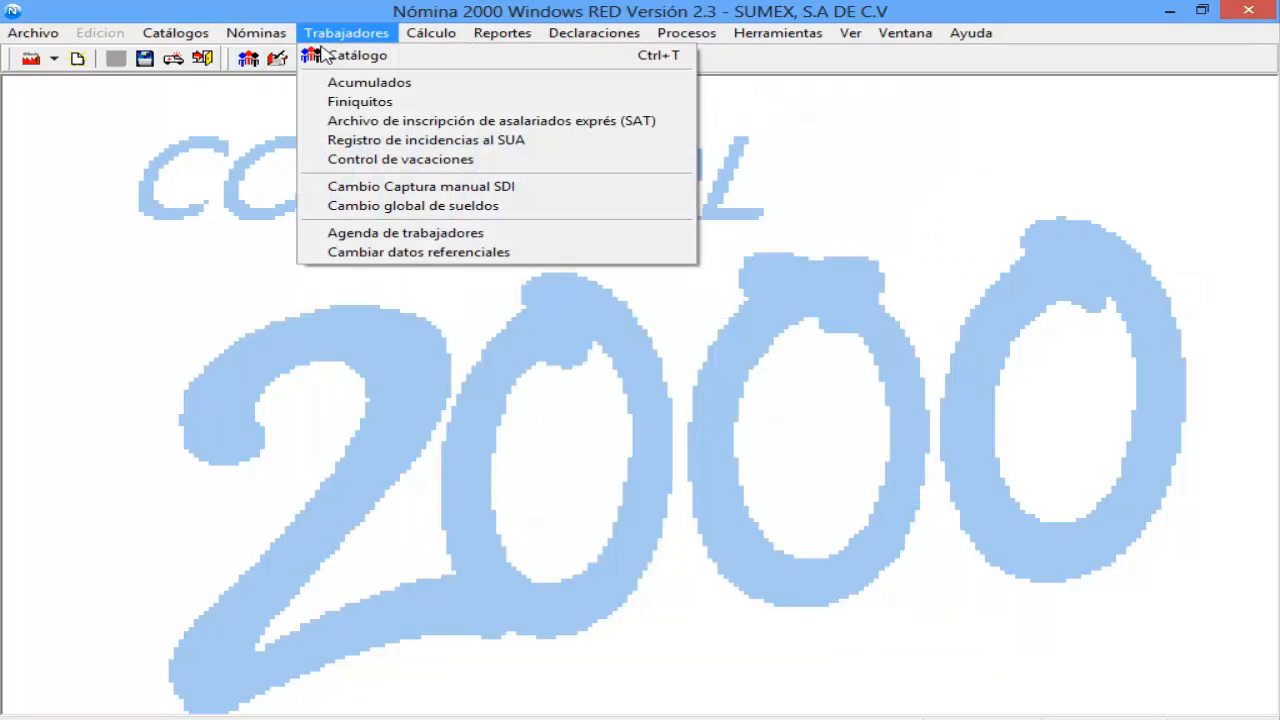
{"action": "left_click", "coordinate": [329, 56]}
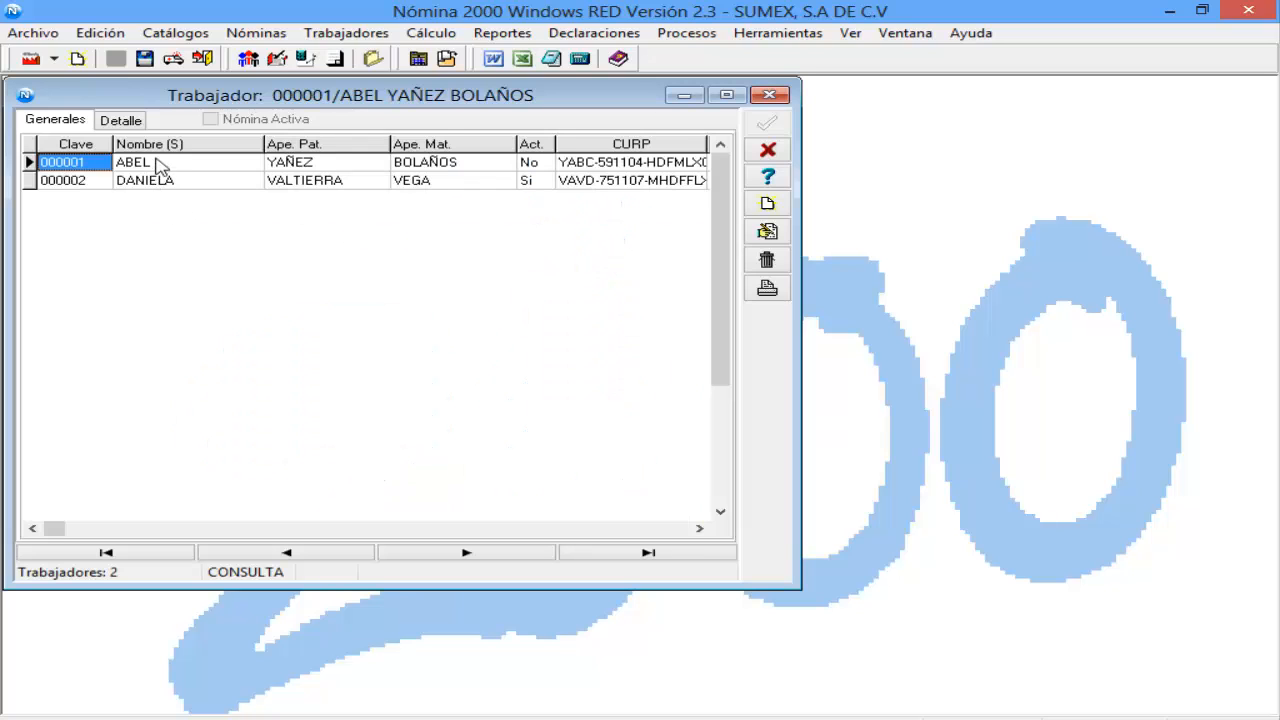
{"action": "left_click", "coordinate": [158, 166]}
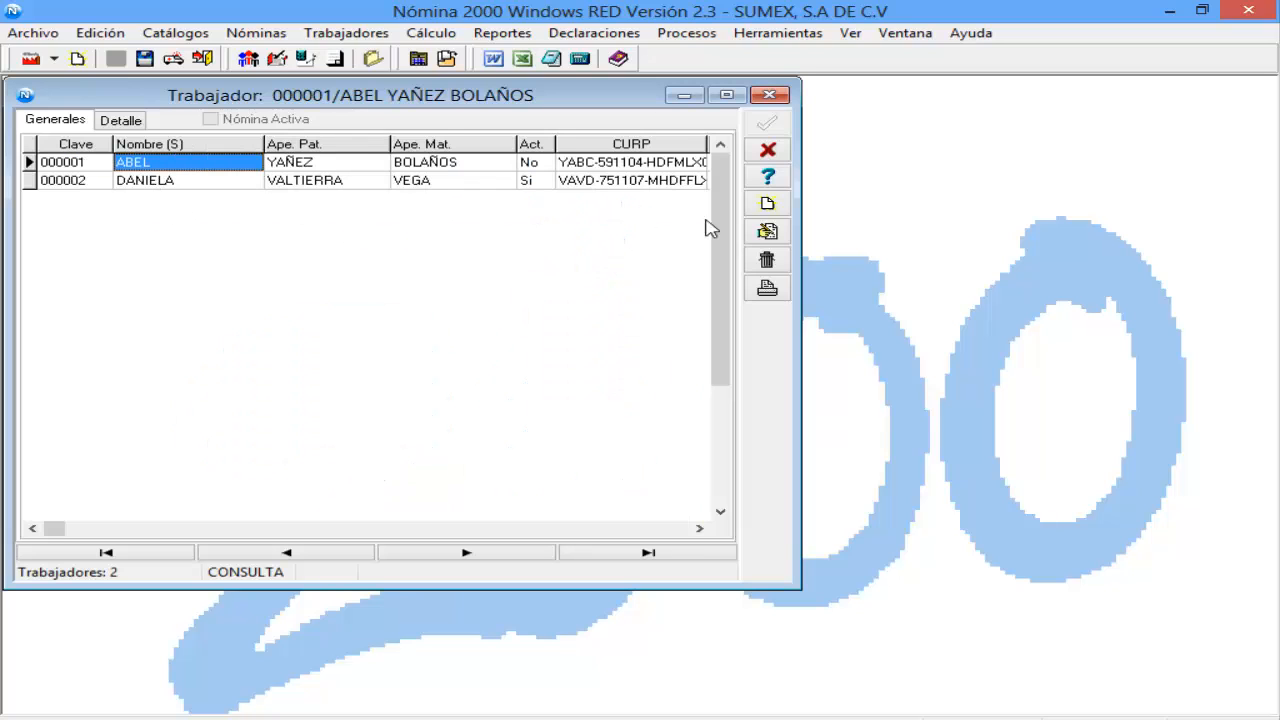
{"action": "left_click", "coordinate": [767, 232]}
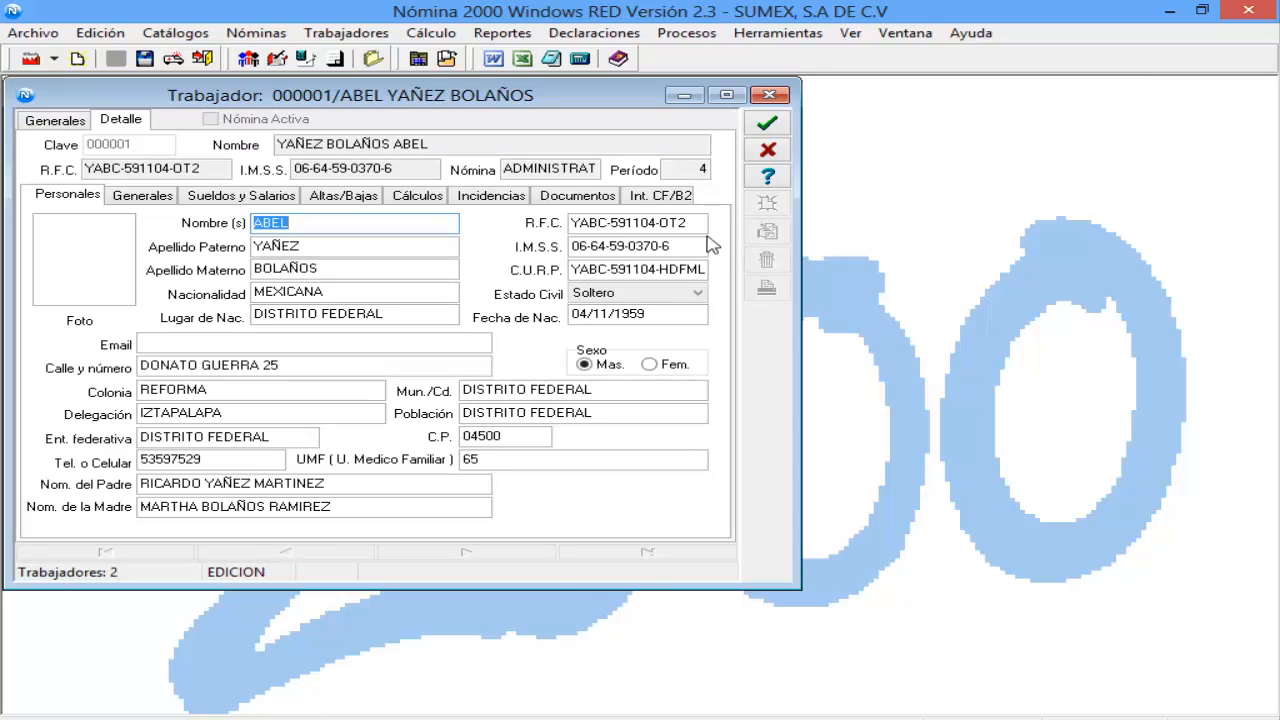
{"action": "left_click", "coordinate": [333, 200]}
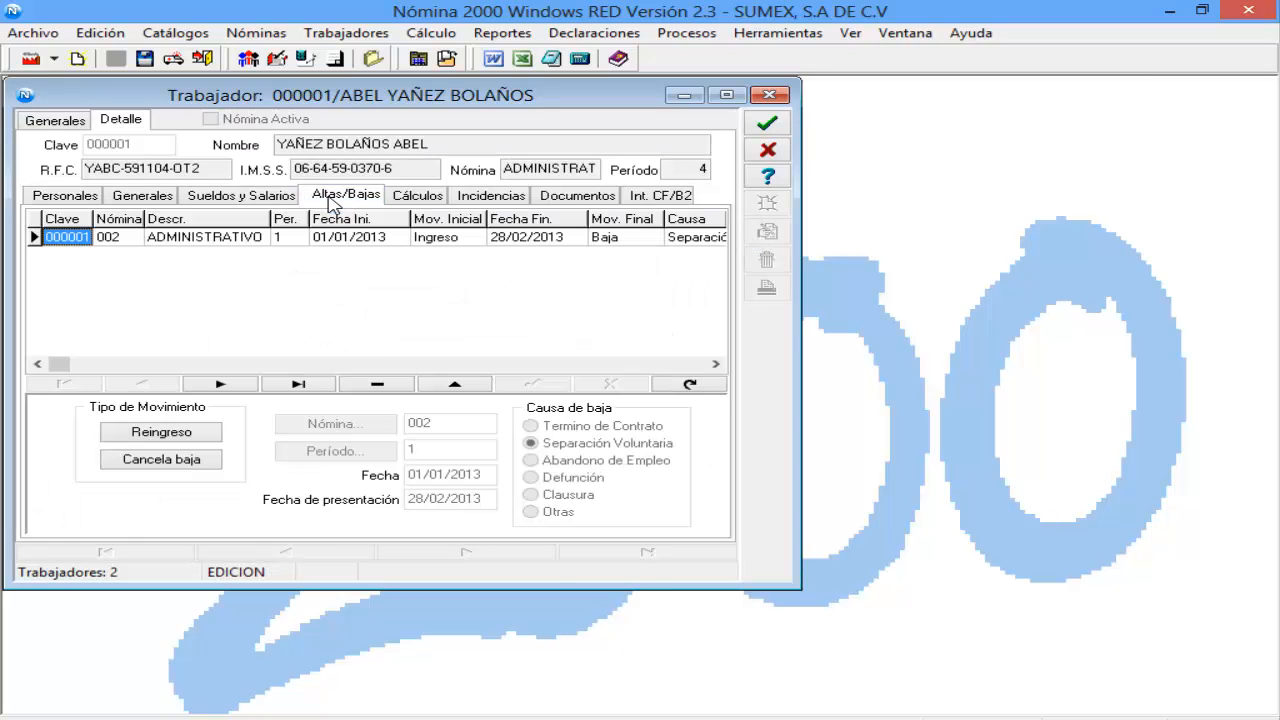
Step: Cancel the worker's baja and accept 01/01/2013 as the seniority date
{"action": "left_click_drag", "start_coordinate": [334, 97], "coordinate": [419, 93]}
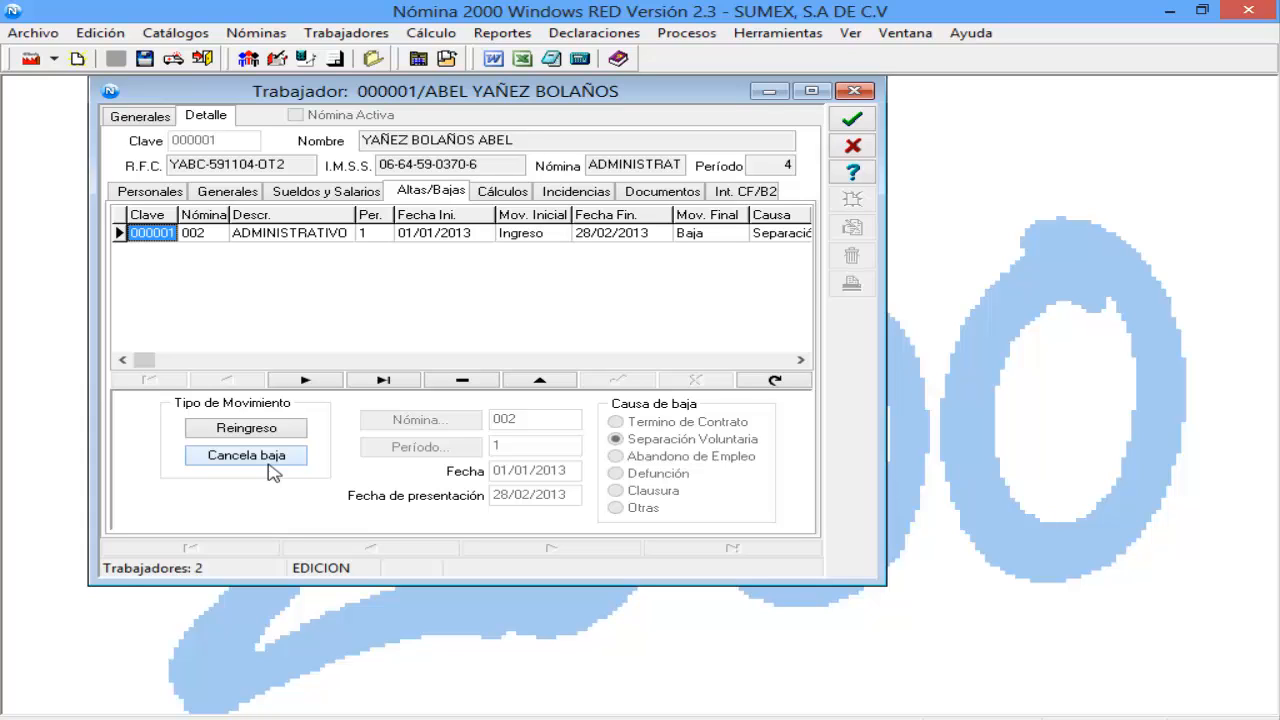
{"action": "left_click", "coordinate": [273, 466]}
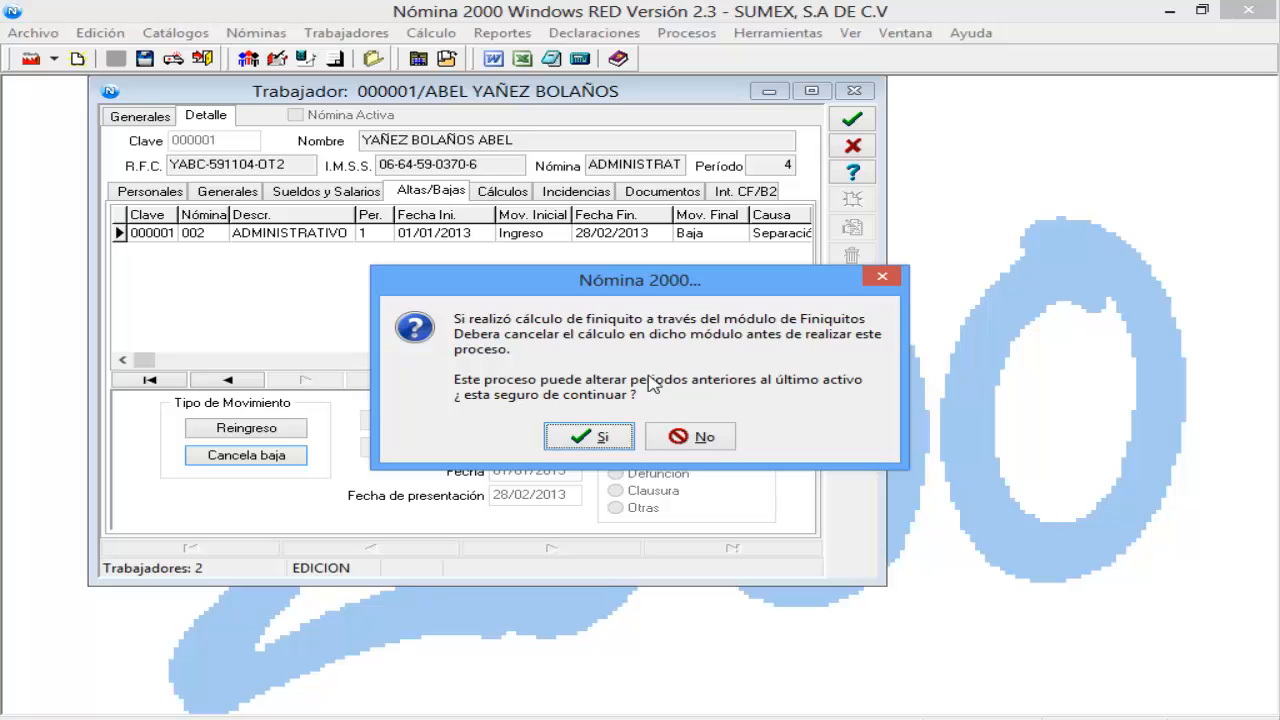
{"action": "left_click", "coordinate": [592, 437]}
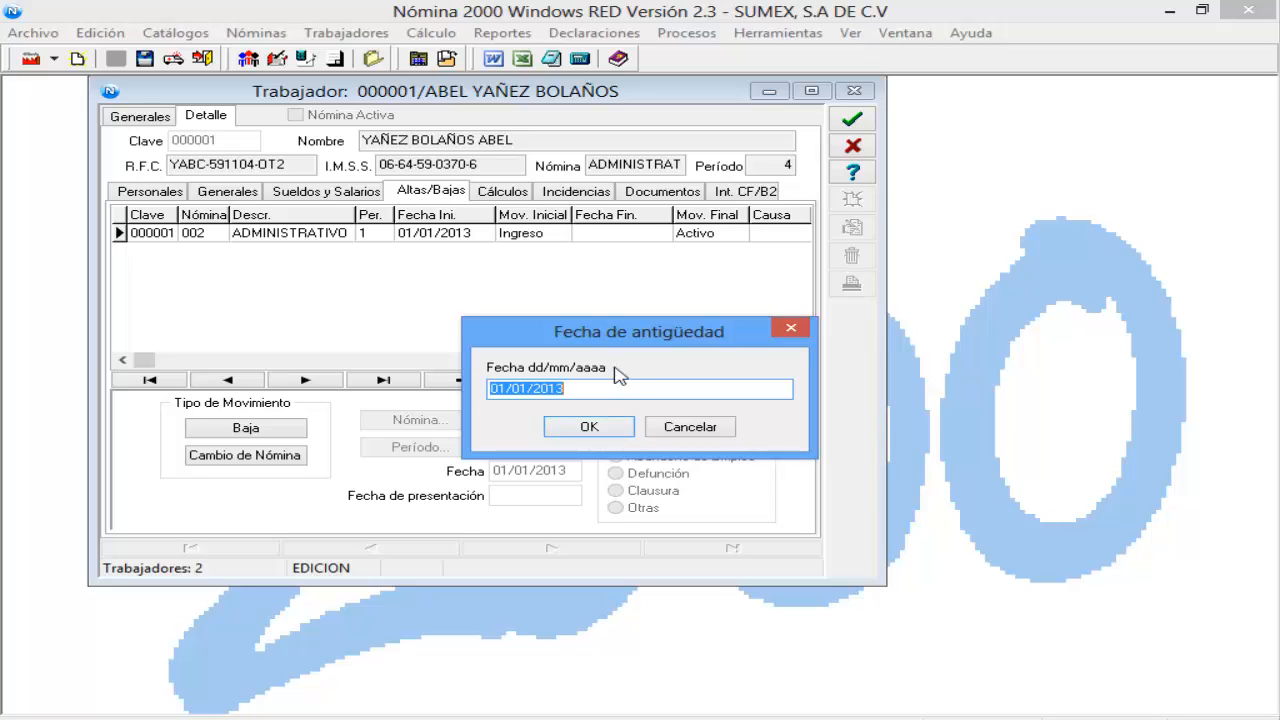
{"action": "left_click_drag", "start_coordinate": [604, 338], "coordinate": [589, 306]}
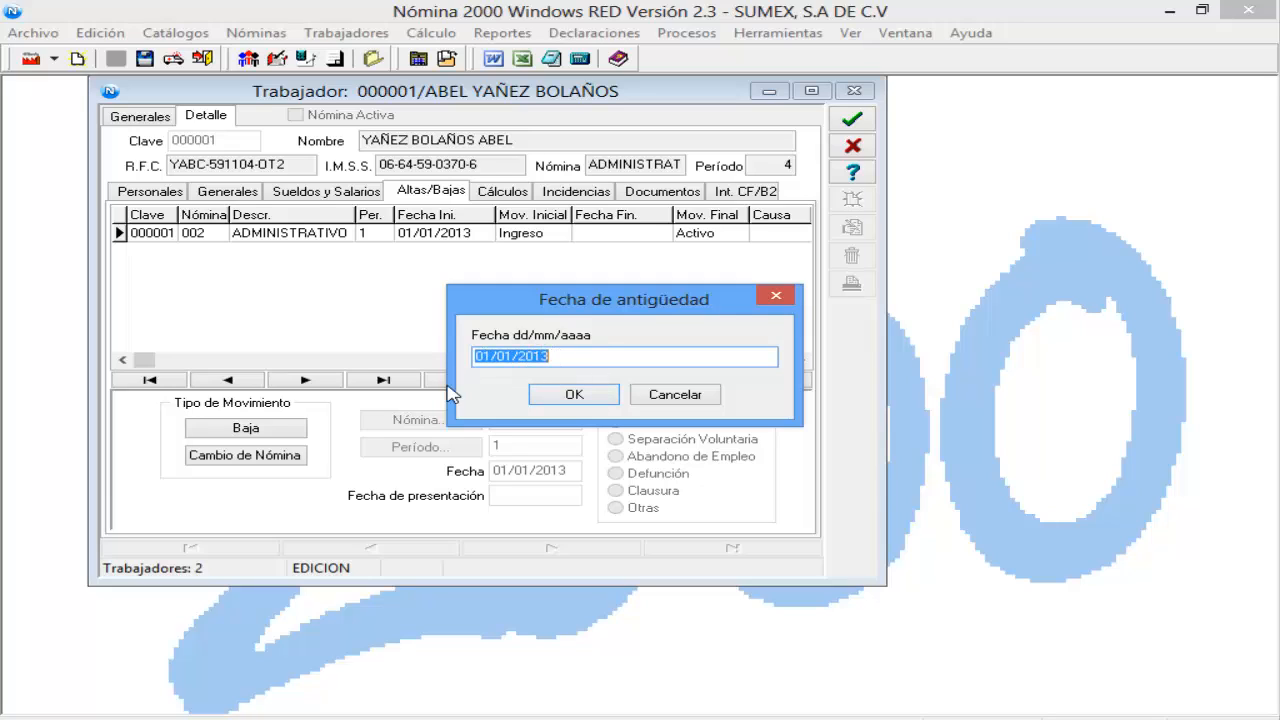
{"action": "left_click", "coordinate": [576, 394]}
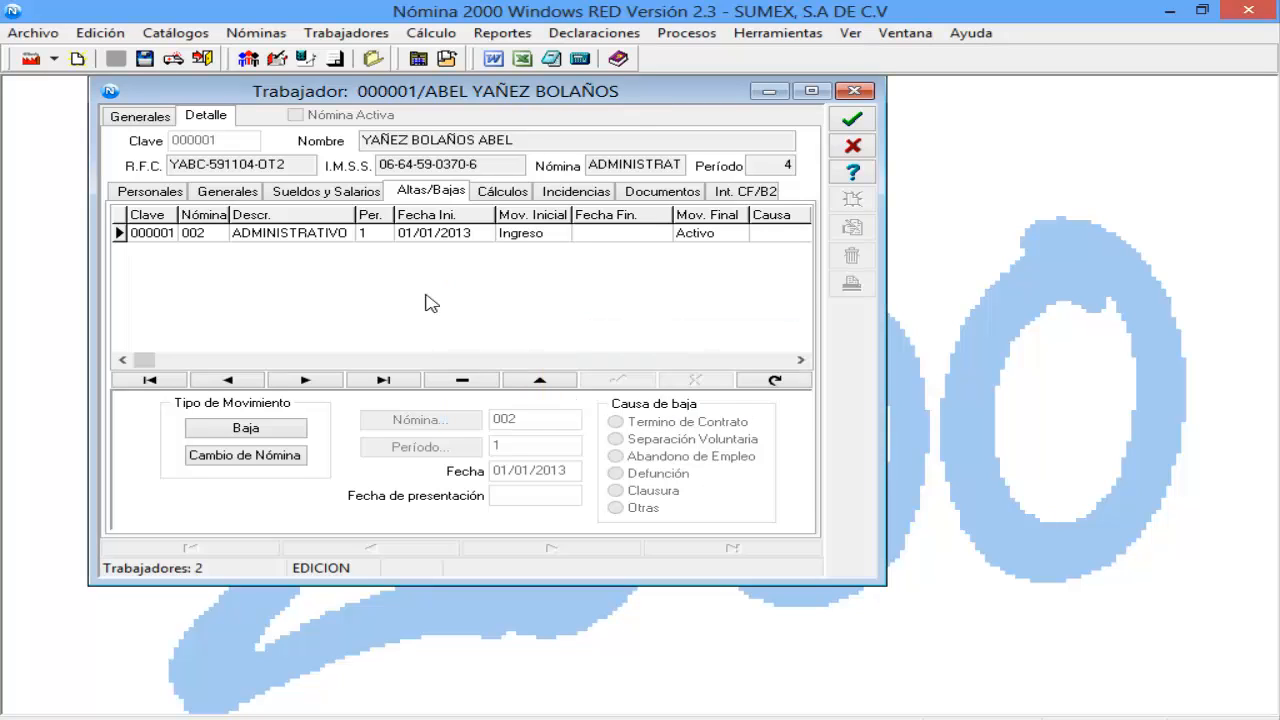
Step: Leave the worker's record, check the worker's active status in the catalog, and close the catalog
{"action": "left_click", "coordinate": [851, 145]}
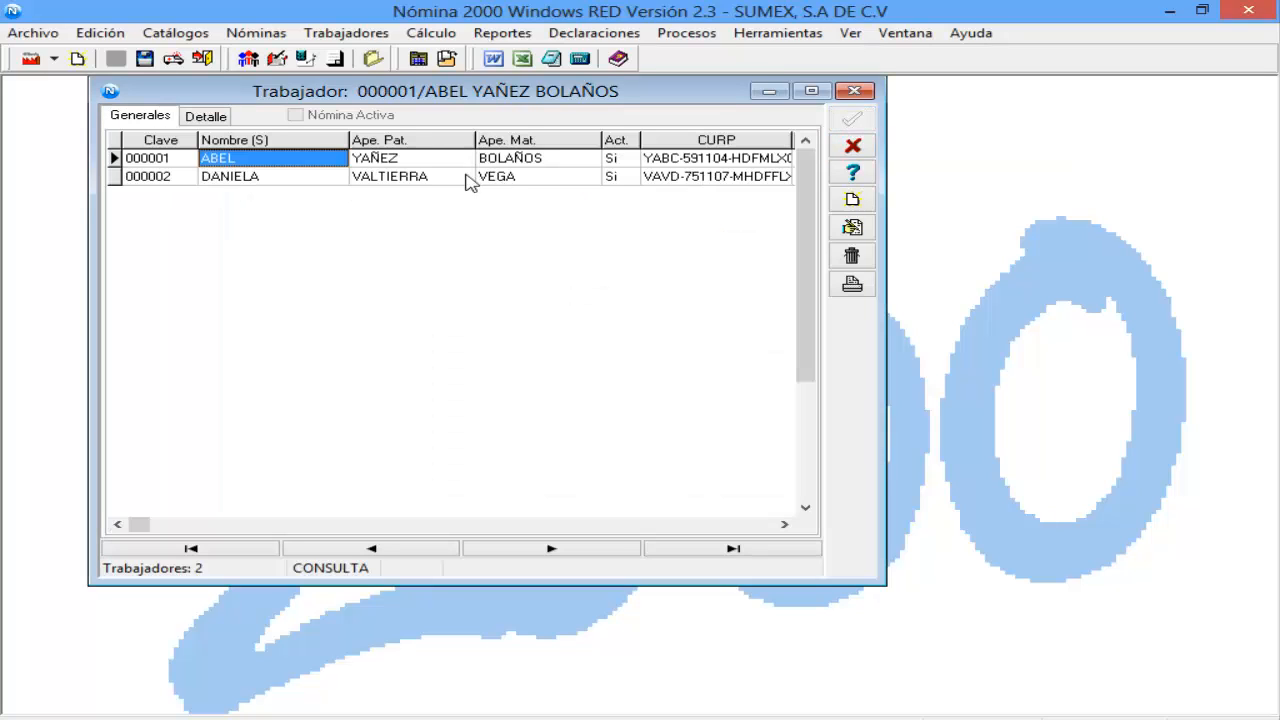
{"action": "left_click", "coordinate": [621, 160]}
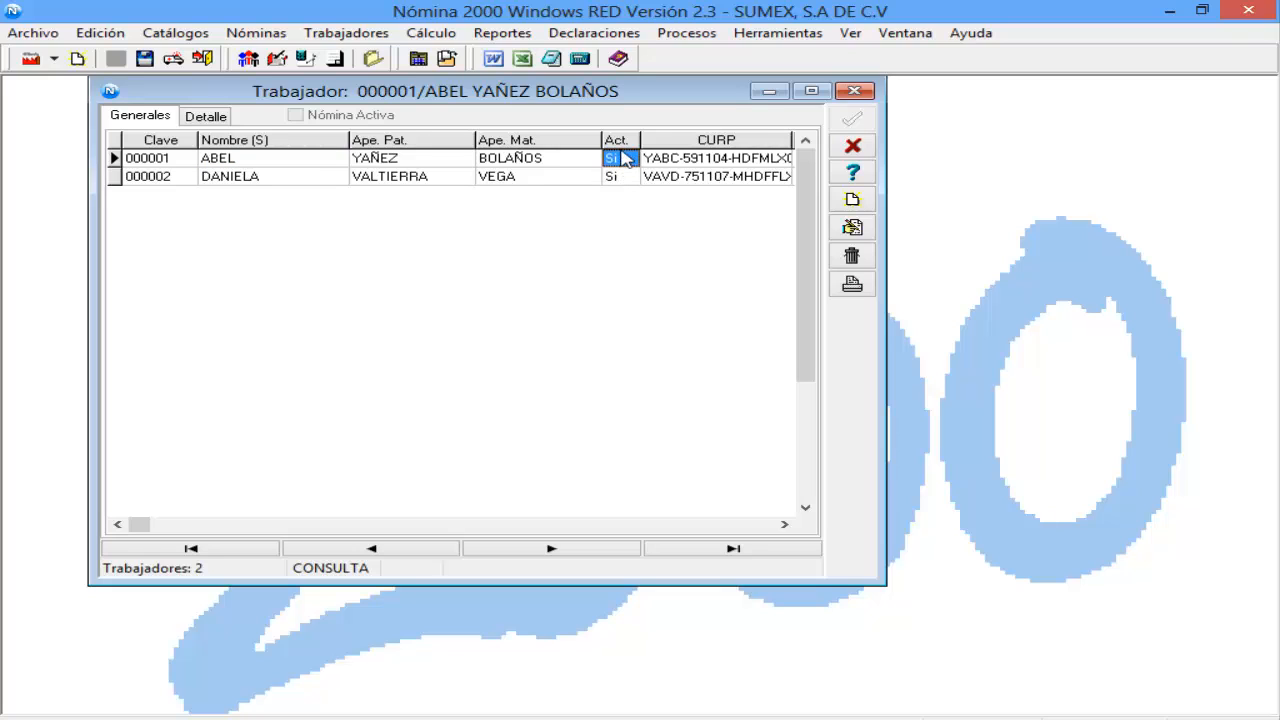
{"action": "left_click", "coordinate": [853, 146]}
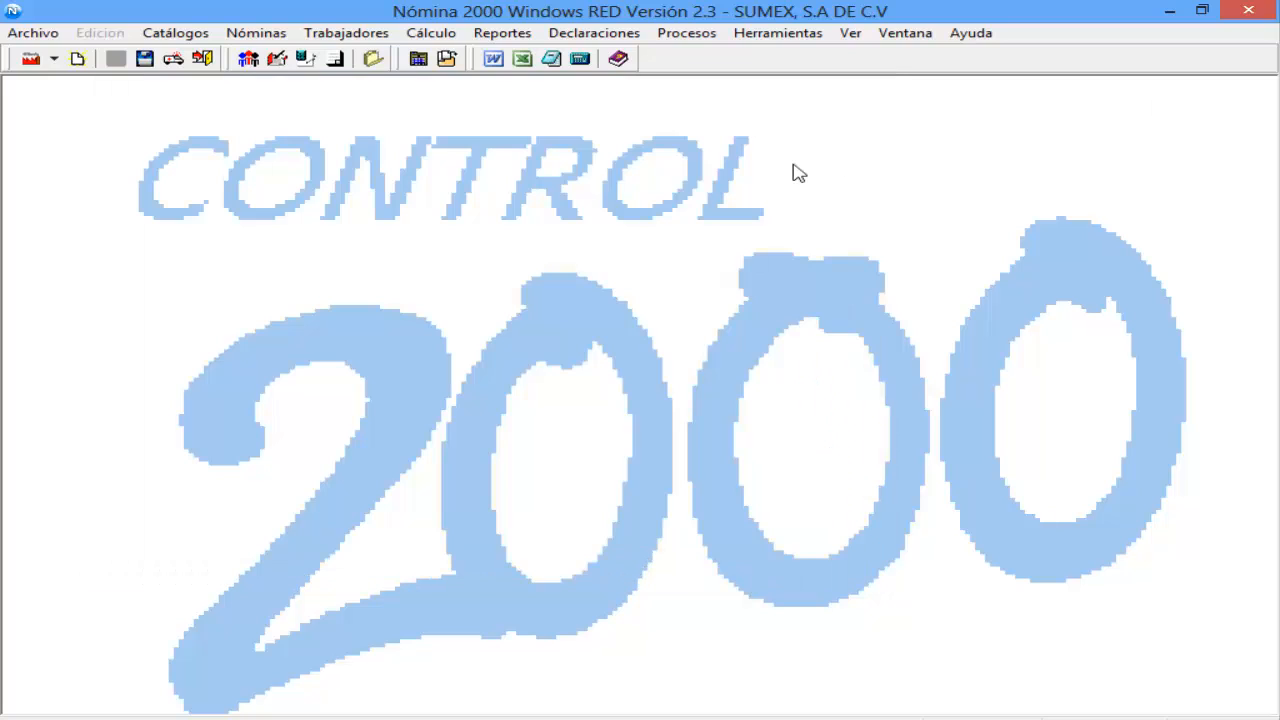
Step: Open the per-worker Afectaciones for payroll 002 ADMINISTRATIVO, period 4
{"action": "left_click", "coordinate": [430, 35]}
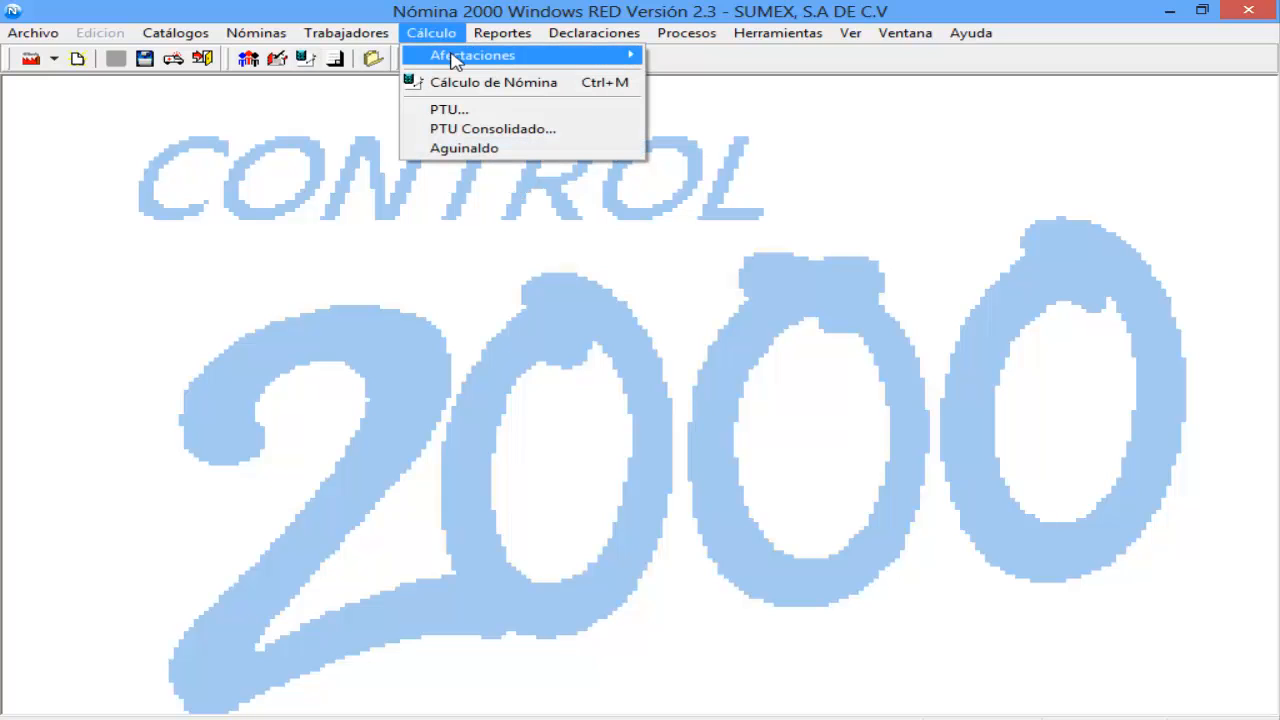
{"action": "mouse_move", "coordinate": [537, 56]}
{"action": "left_click", "coordinate": [686, 56]}
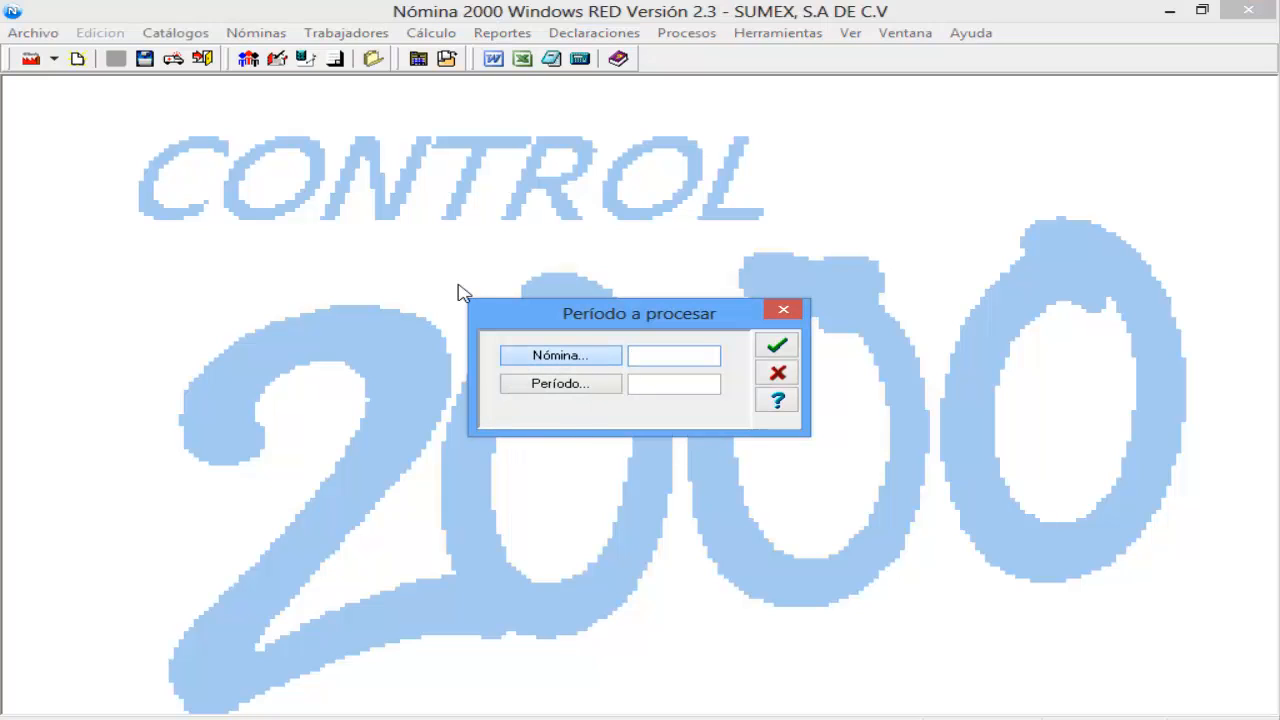
{"action": "key", "text": "Return"}
{"action": "left_click", "coordinate": [421, 233]}
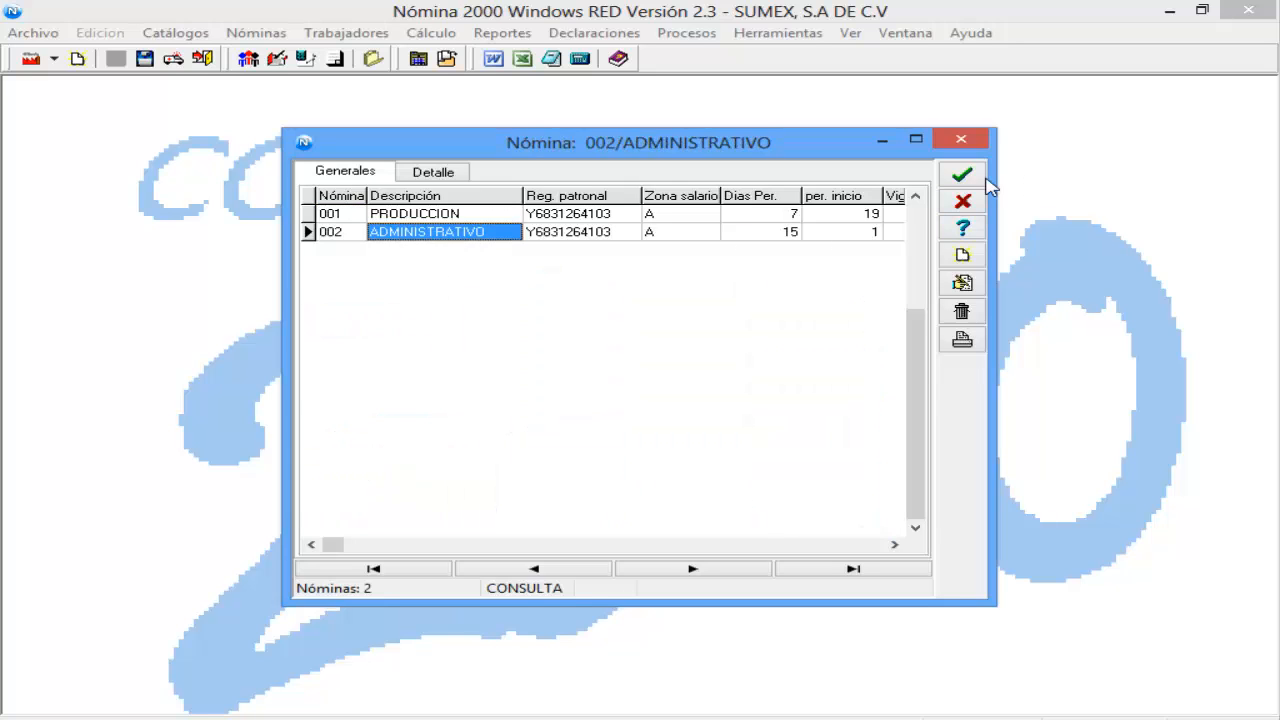
{"action": "left_click", "coordinate": [962, 175]}
{"action": "key", "text": "Return"}
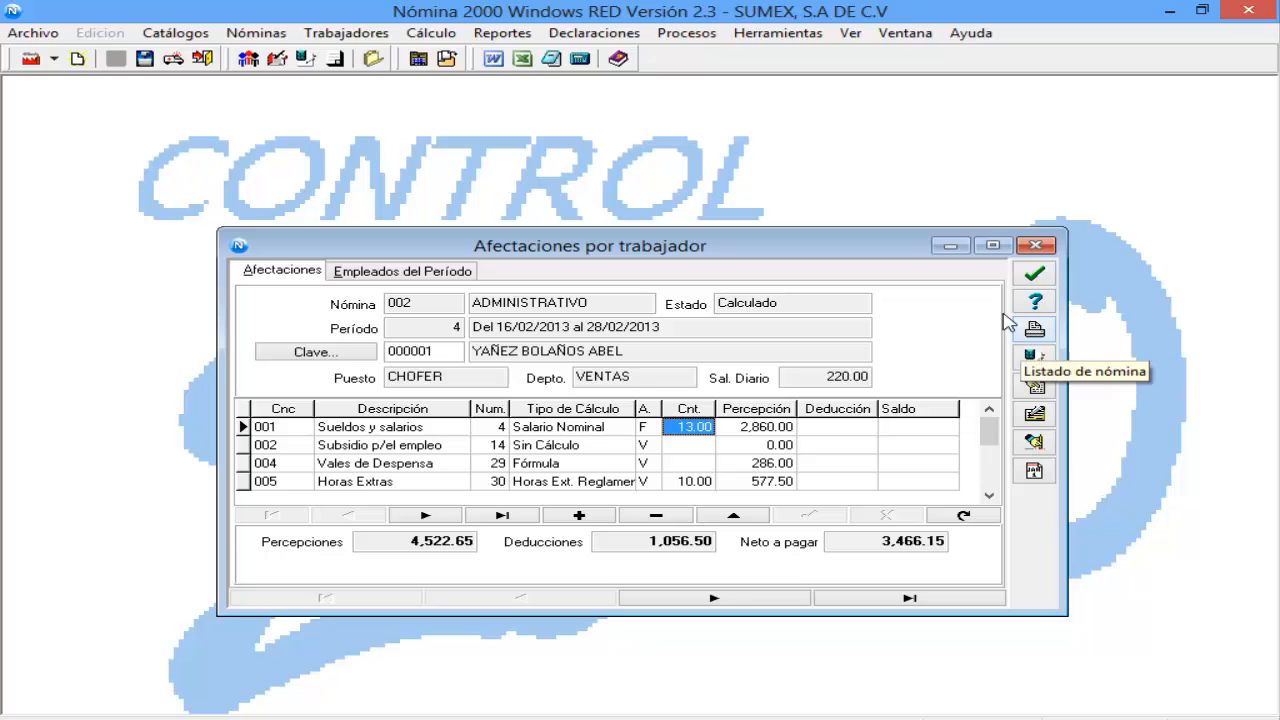
Step: Recalculate the reinstated worker's period 4 payroll in the maximized Afectaciones window and close it
{"action": "left_click", "coordinate": [995, 246]}
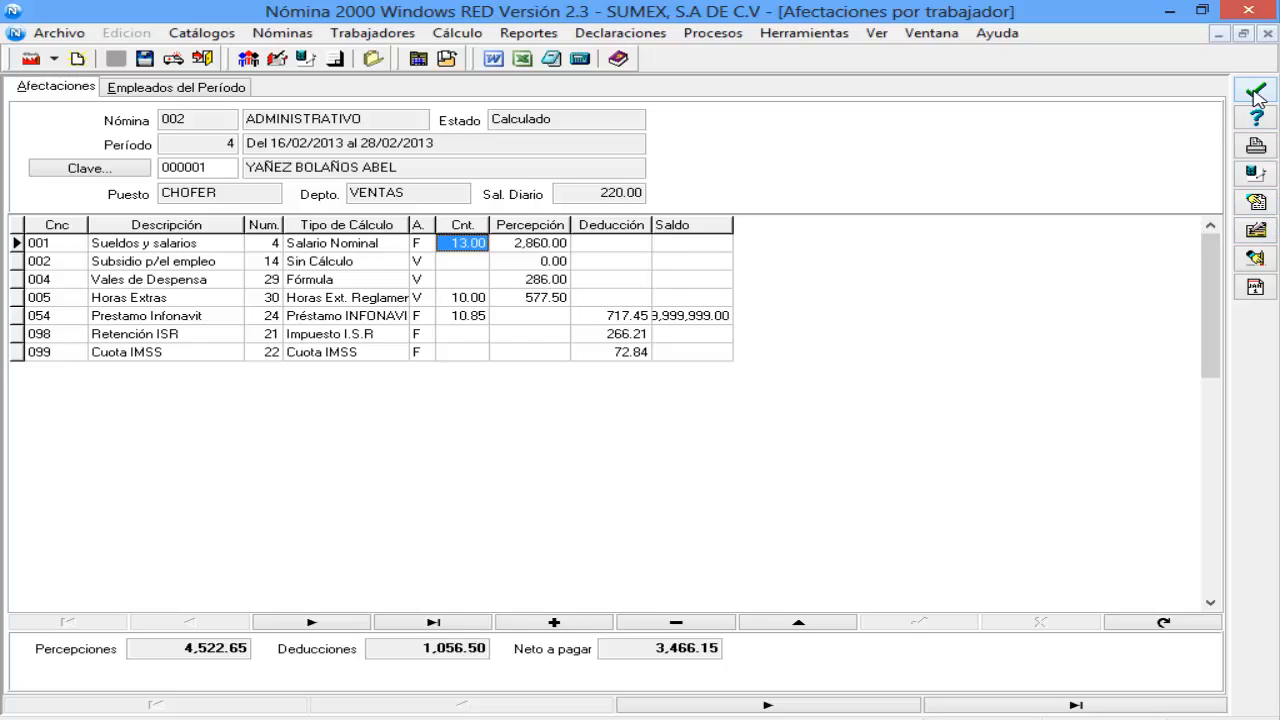
{"action": "left_click", "coordinate": [1266, 175]}
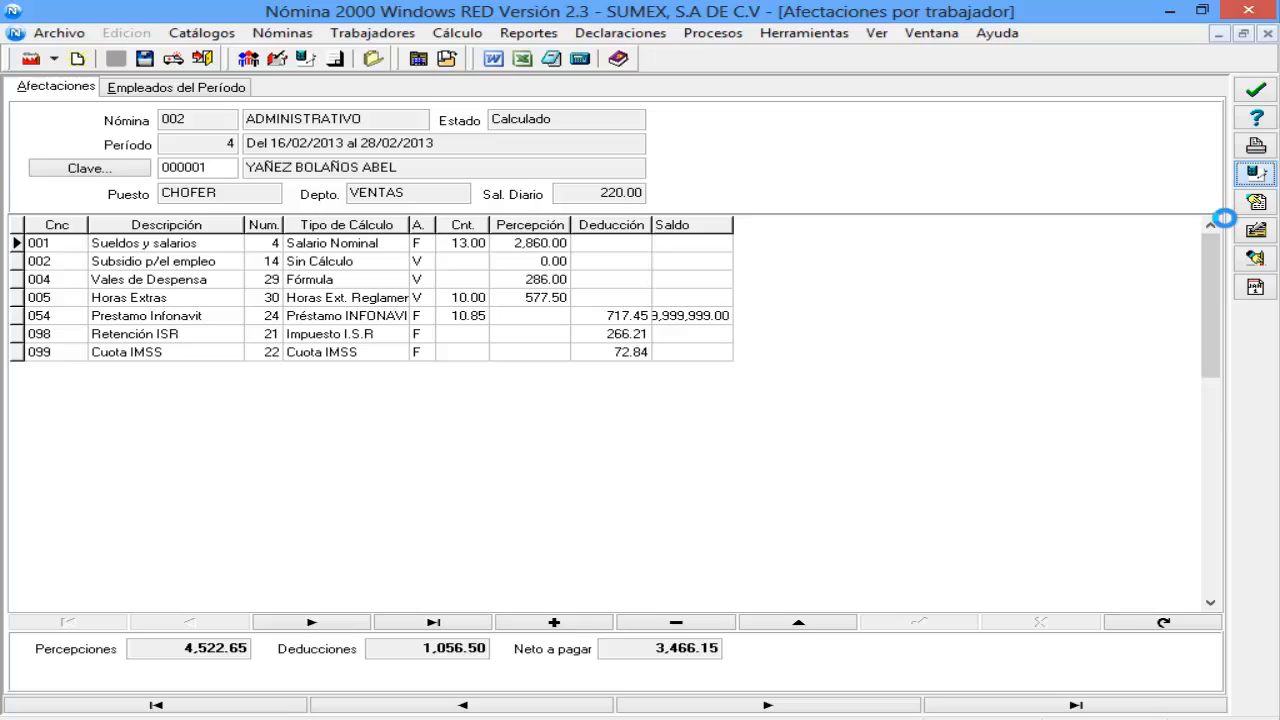
{"action": "left_click", "coordinate": [466, 249]}
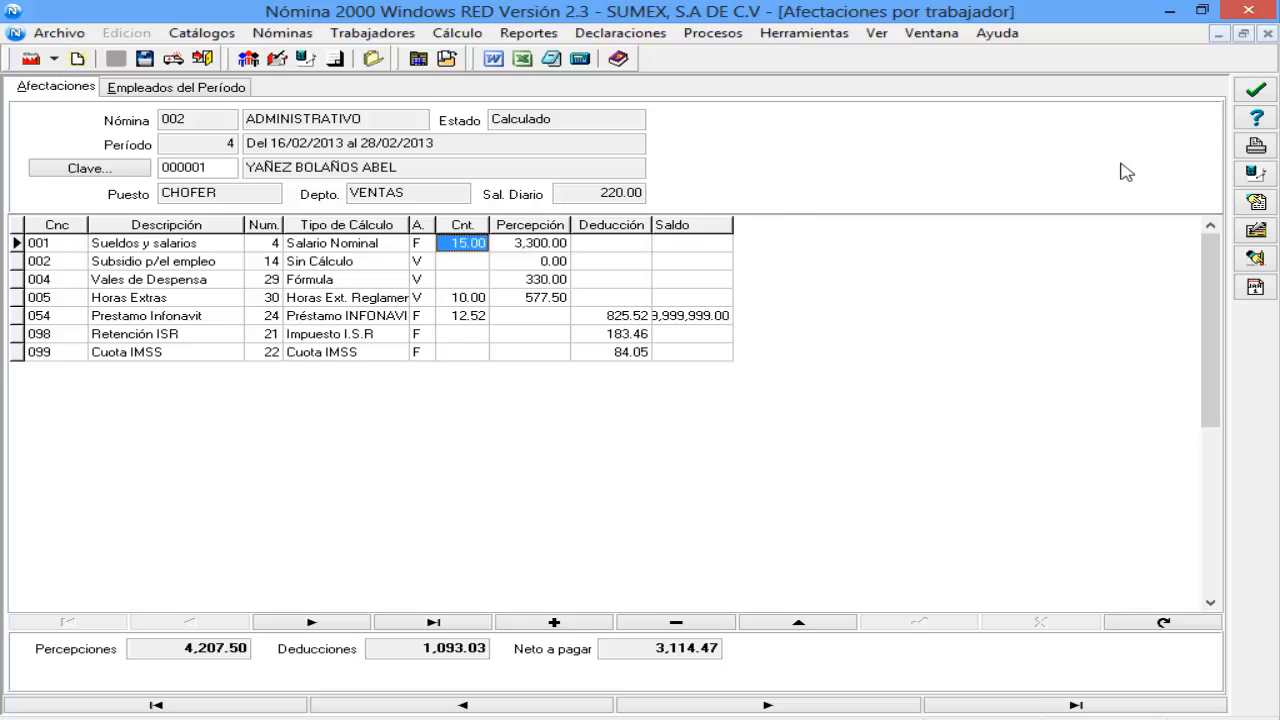
{"action": "left_click", "coordinate": [1258, 96]}
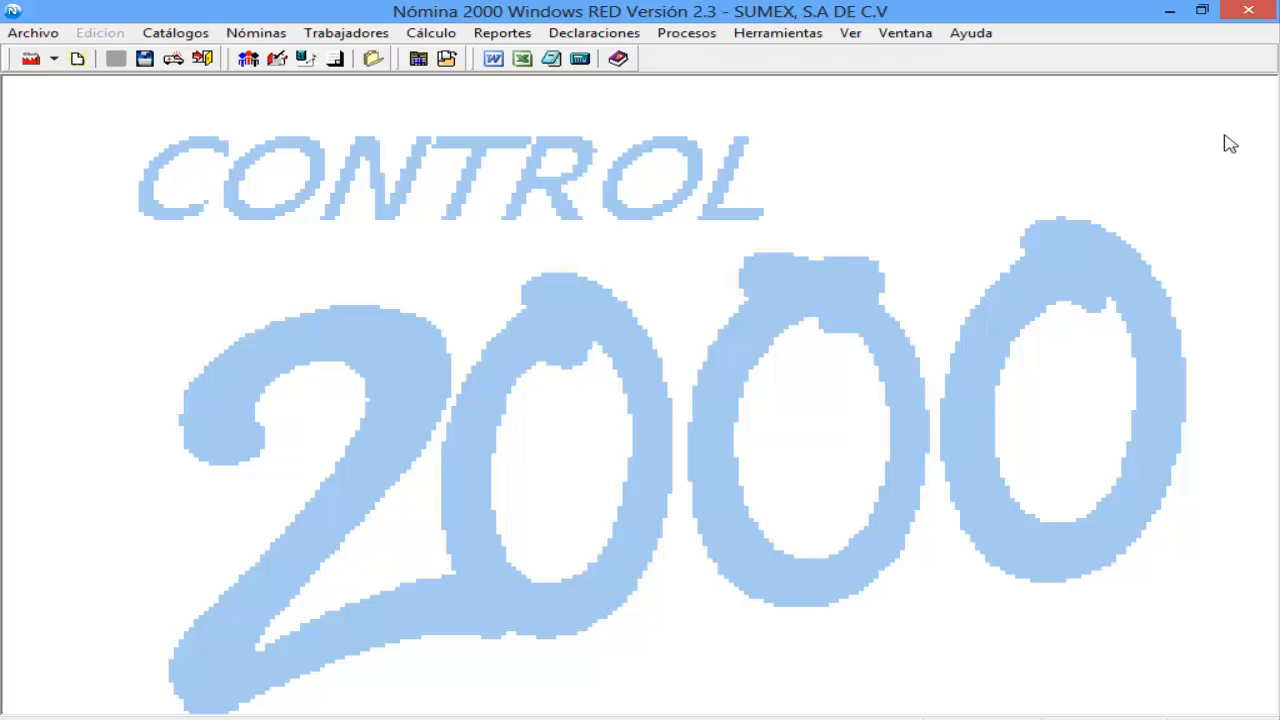
Step: Reopen the per-worker Afectaciones for payroll 002 ADMINISTRATIVO, period 4, to review the calculation
{"action": "left_click", "coordinate": [432, 36]}
{"action": "mouse_move", "coordinate": [465, 54]}
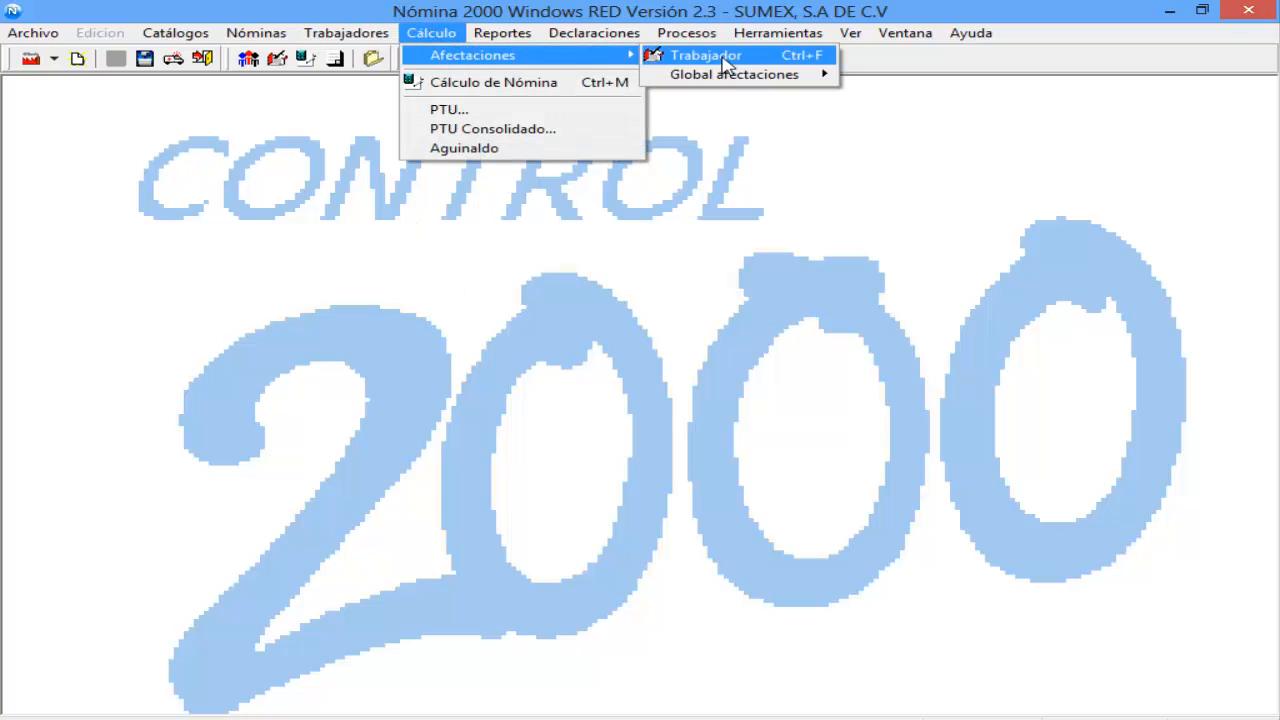
{"action": "left_click", "coordinate": [726, 62]}
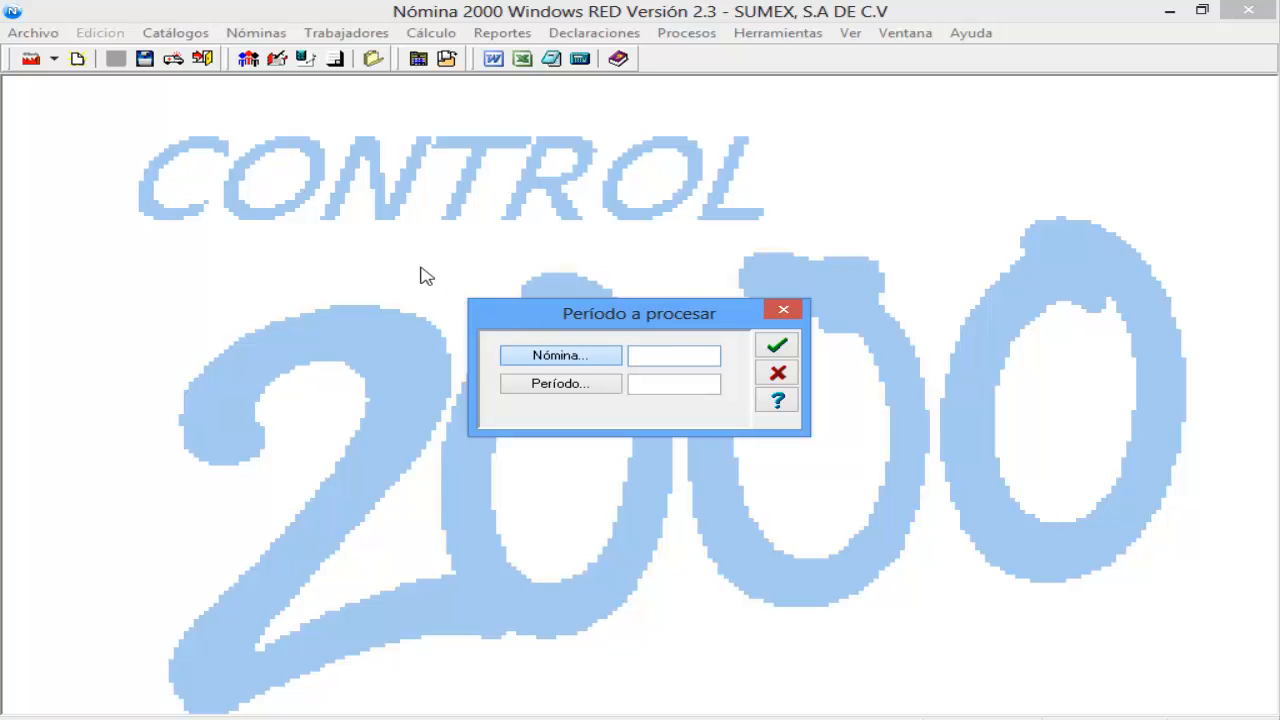
{"action": "left_click", "coordinate": [571, 359]}
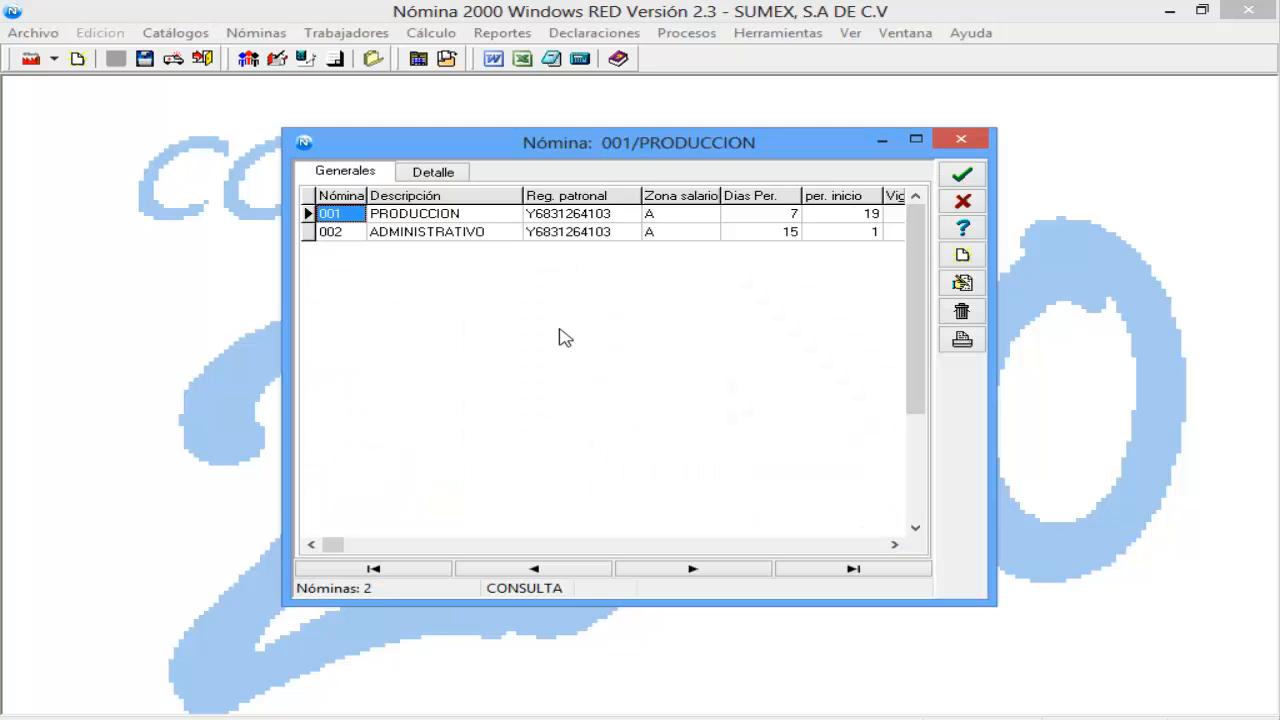
{"action": "left_click", "coordinate": [484, 232]}
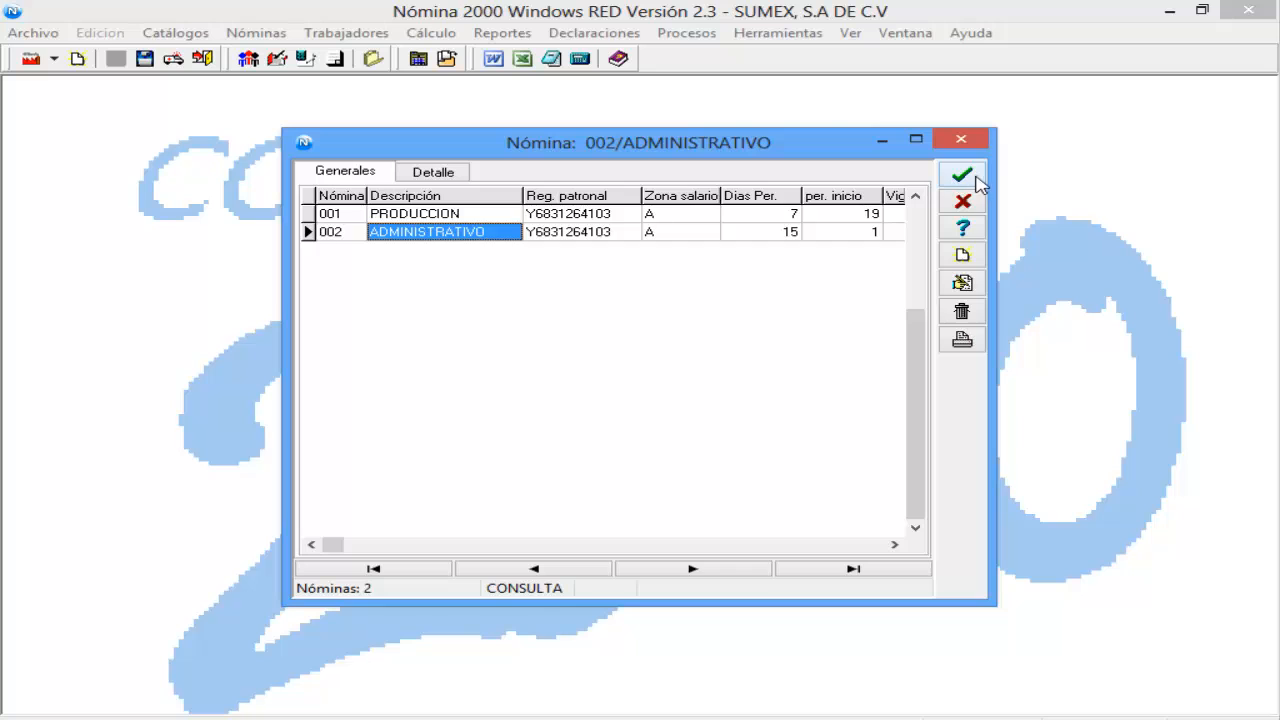
{"action": "left_click", "coordinate": [972, 180]}
{"action": "left_click", "coordinate": [782, 352]}
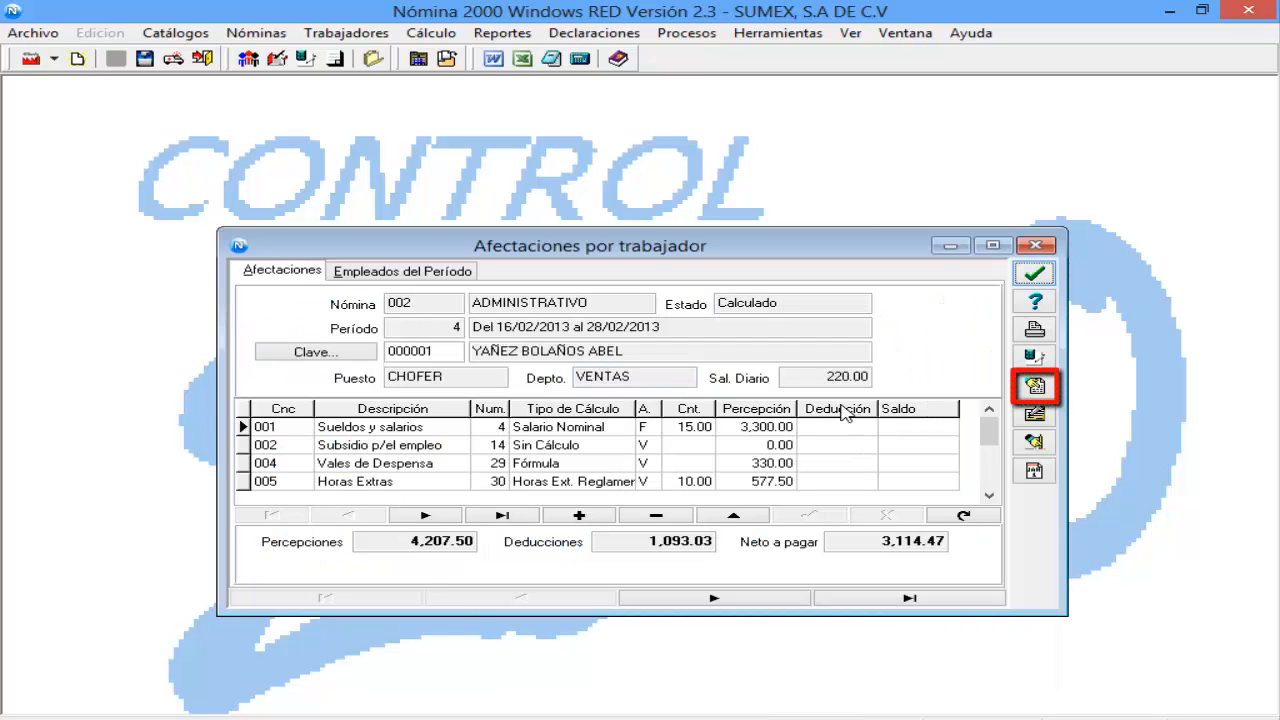
Step: Review the worker's IMSS calculation and the SDI breakdown of integration factor and variable part, and close the Afectaciones
{"action": "left_click", "coordinate": [1033, 387]}
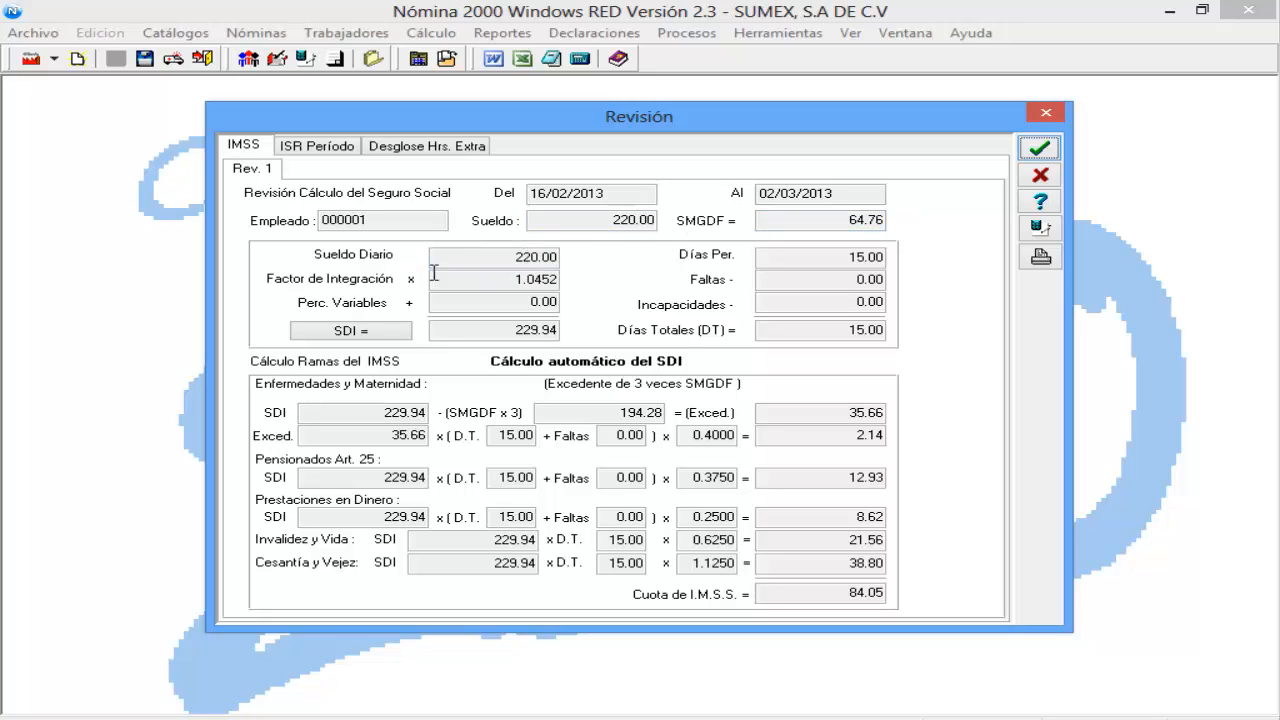
{"action": "left_click", "coordinate": [347, 329]}
{"action": "left_click", "coordinate": [350, 331]}
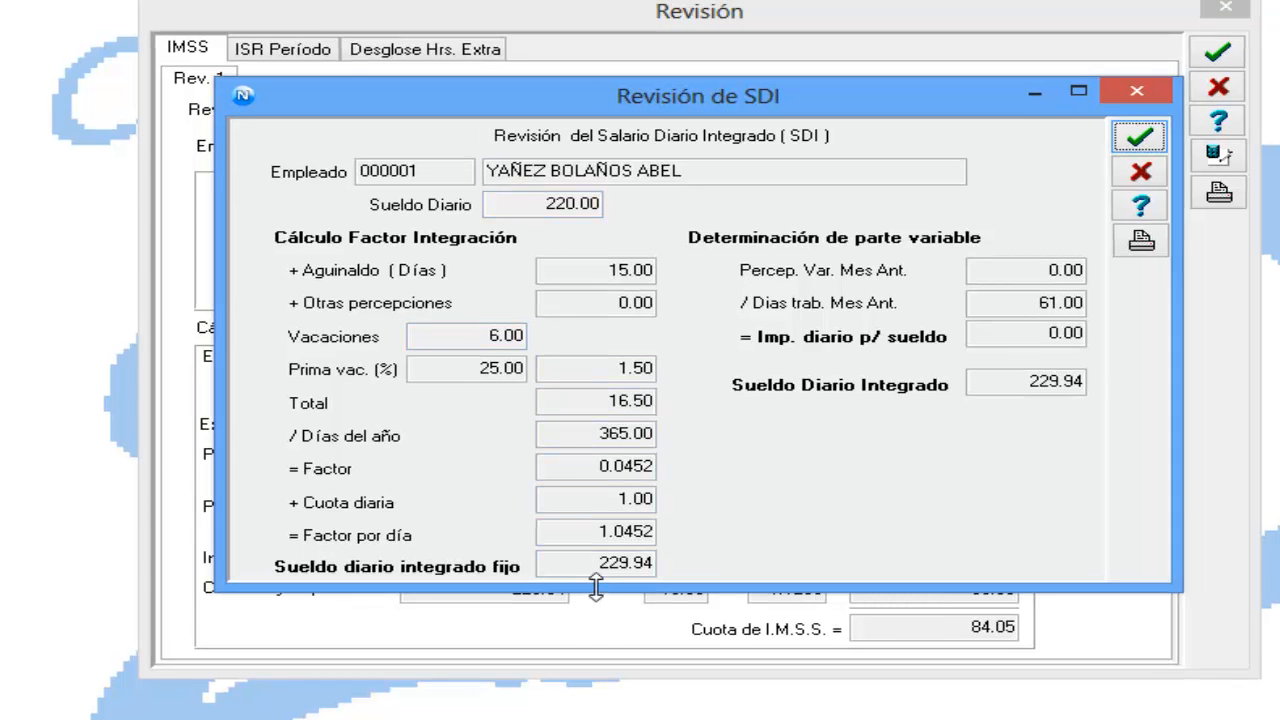
{"action": "left_click_drag", "start_coordinate": [595, 588], "coordinate": [596, 619]}
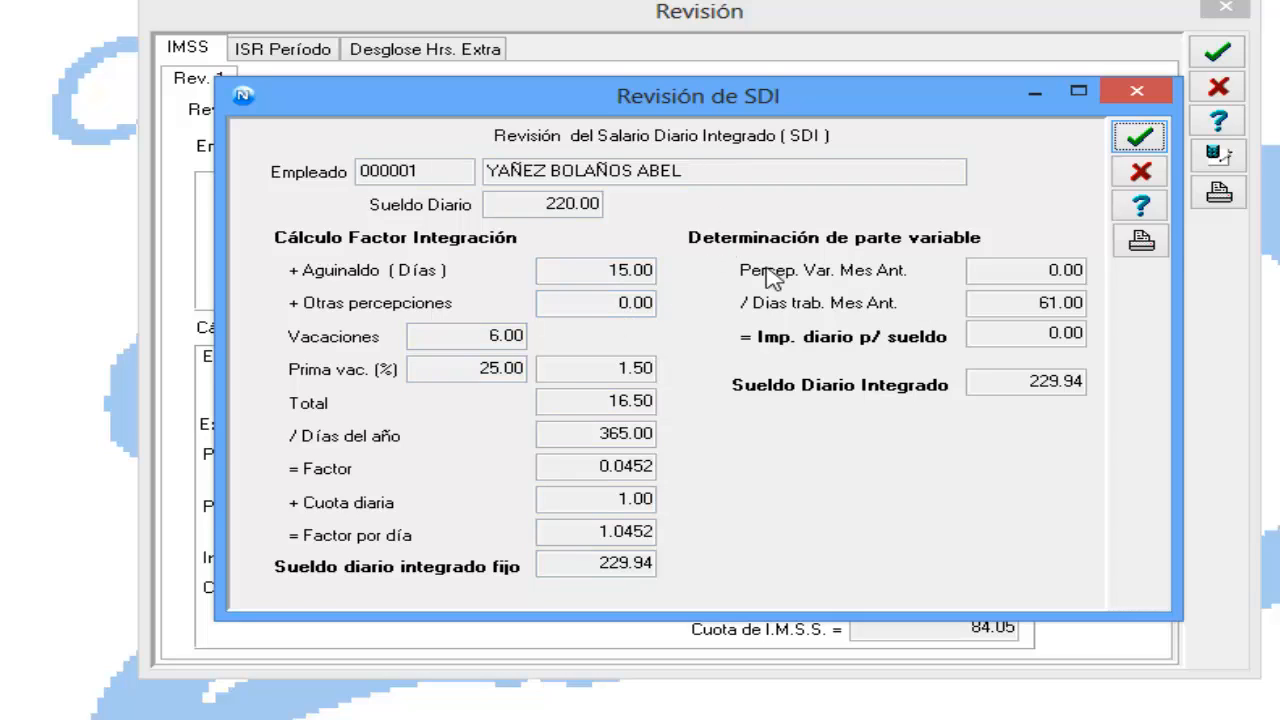
{"action": "left_click", "coordinate": [1142, 140]}
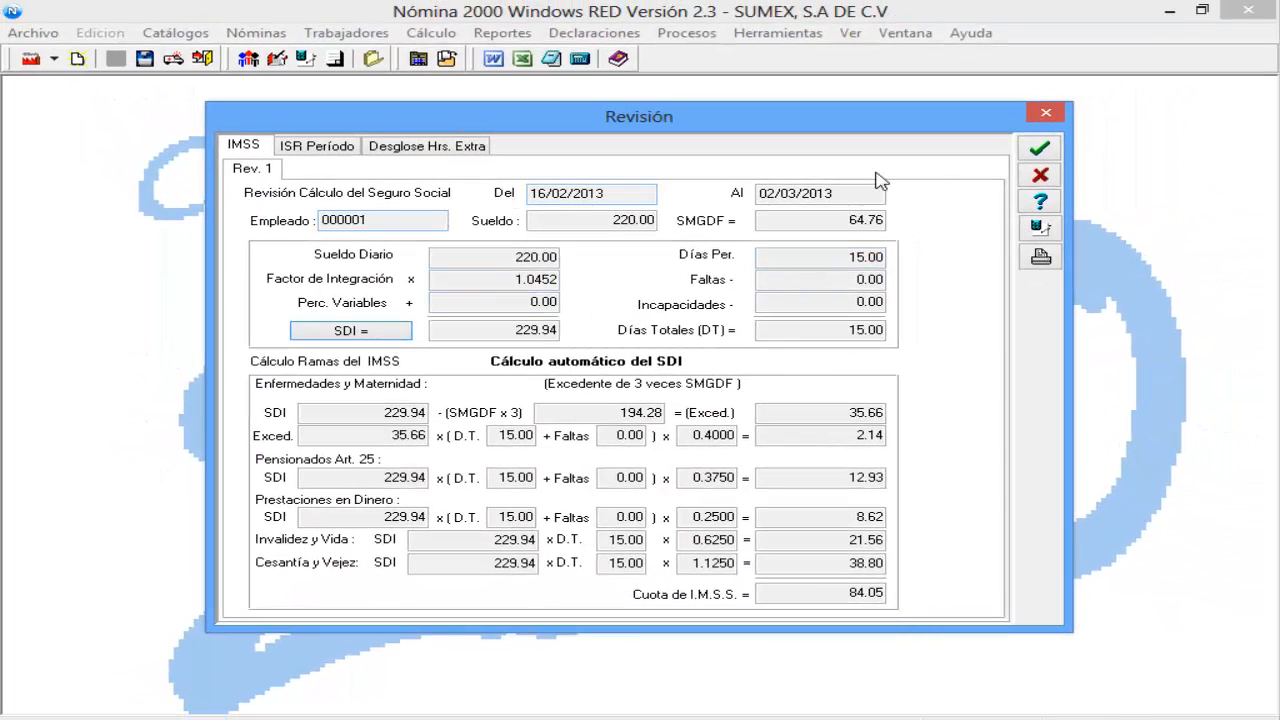
{"action": "left_click", "coordinate": [1040, 150]}
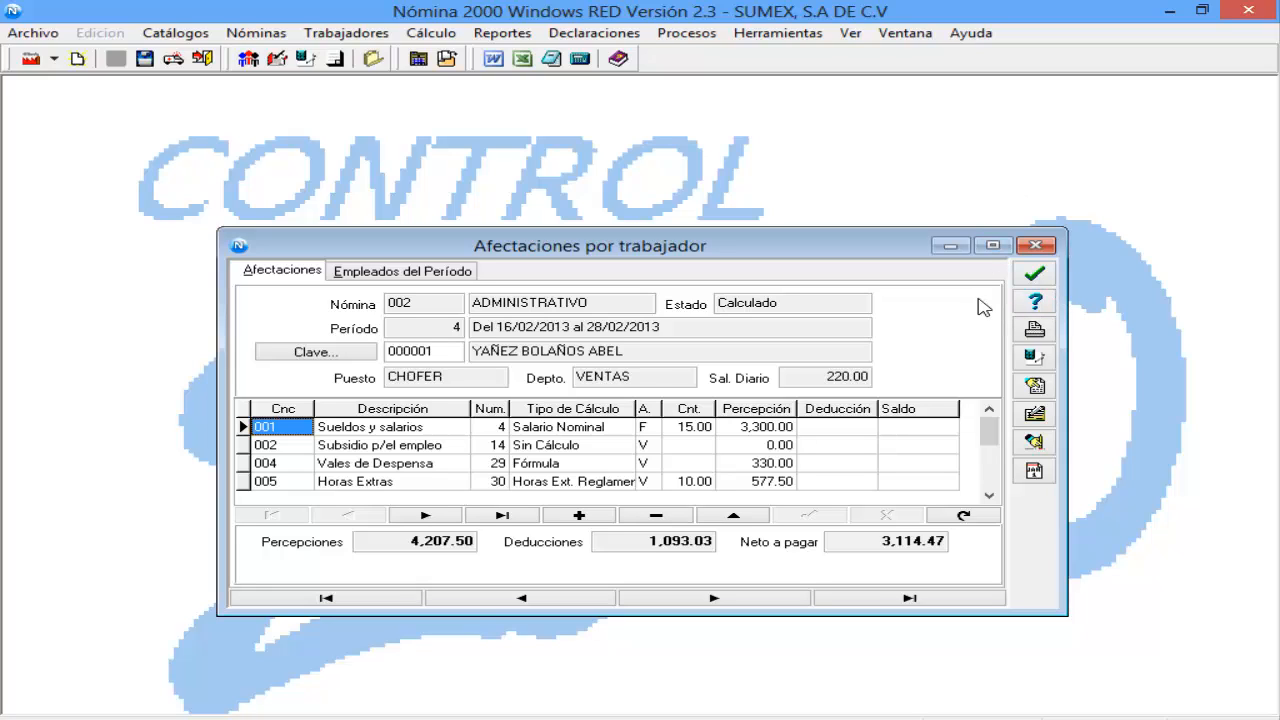
{"action": "left_click", "coordinate": [1036, 276]}
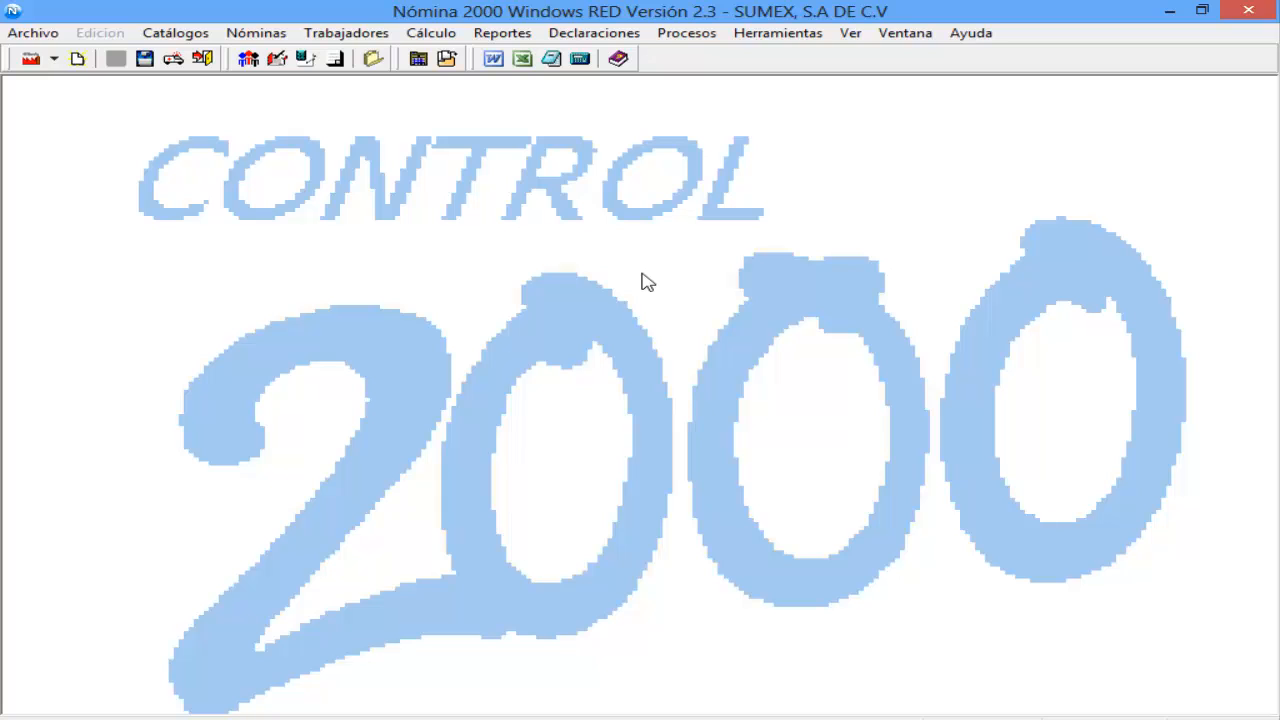
Step: Open the workers' Acumulados and show the reinstated worker's detailed accumulated amounts by payroll period
{"action": "left_click", "coordinate": [338, 36]}
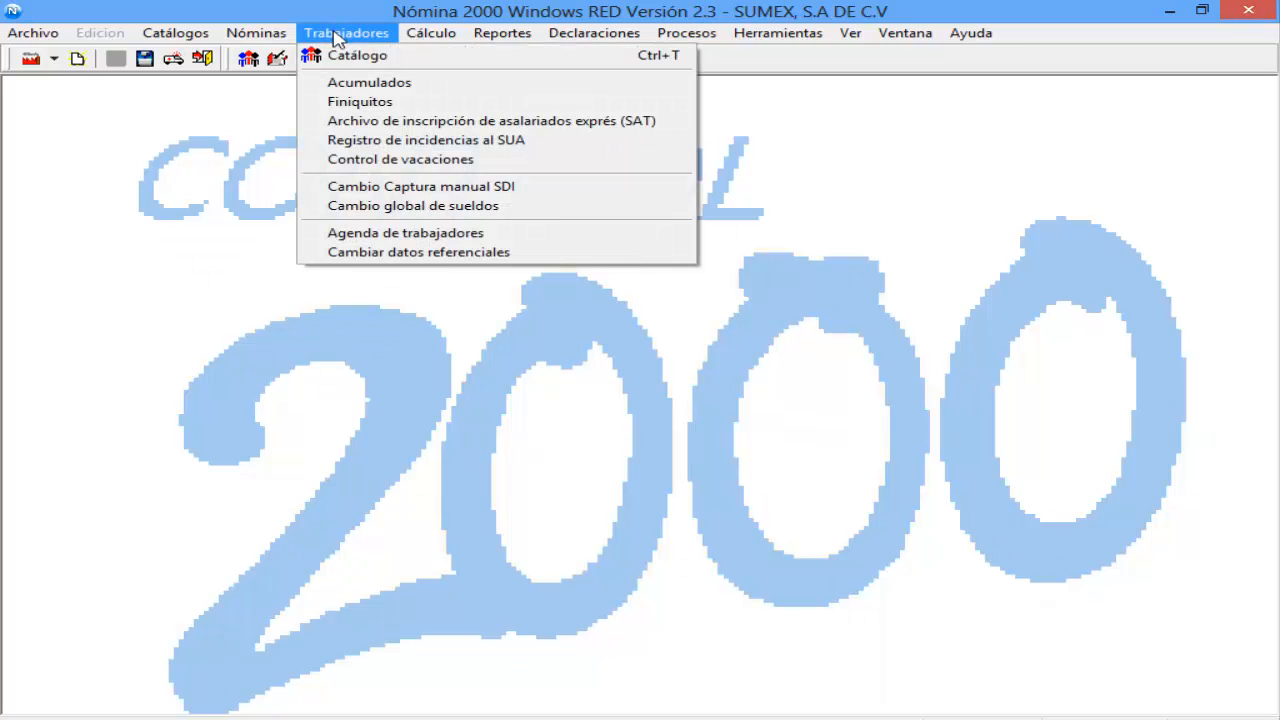
{"action": "left_click", "coordinate": [350, 88]}
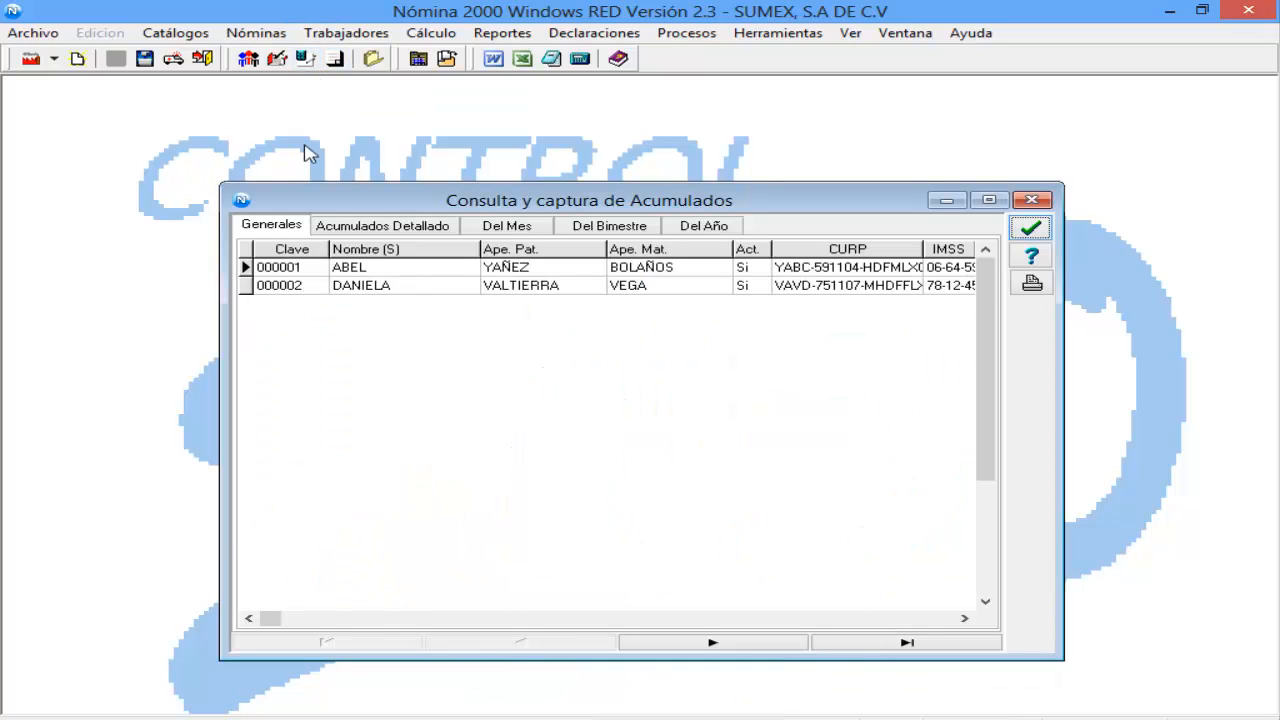
{"action": "left_click", "coordinate": [383, 274]}
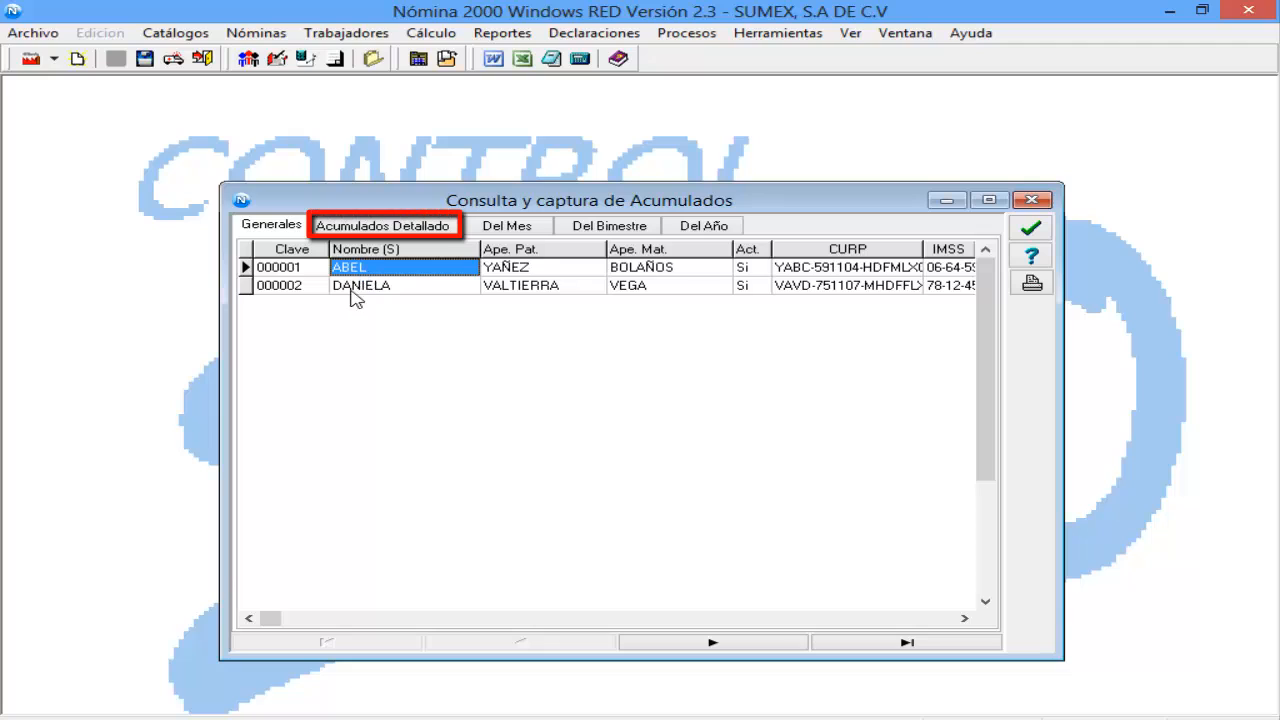
{"action": "left_click", "coordinate": [373, 231]}
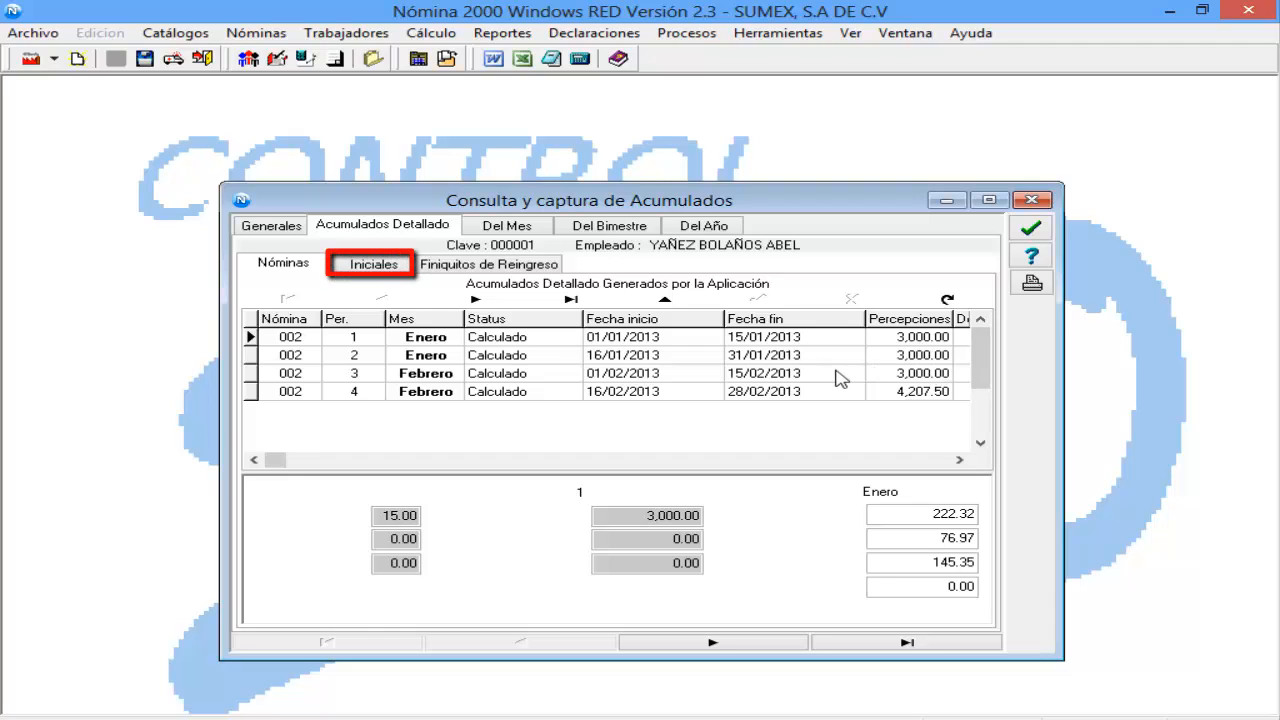
Step: Create an additional initial accumulated record for the worker in payroll 002 ADMINISTRATIVO, period 3
{"action": "left_click", "coordinate": [373, 266]}
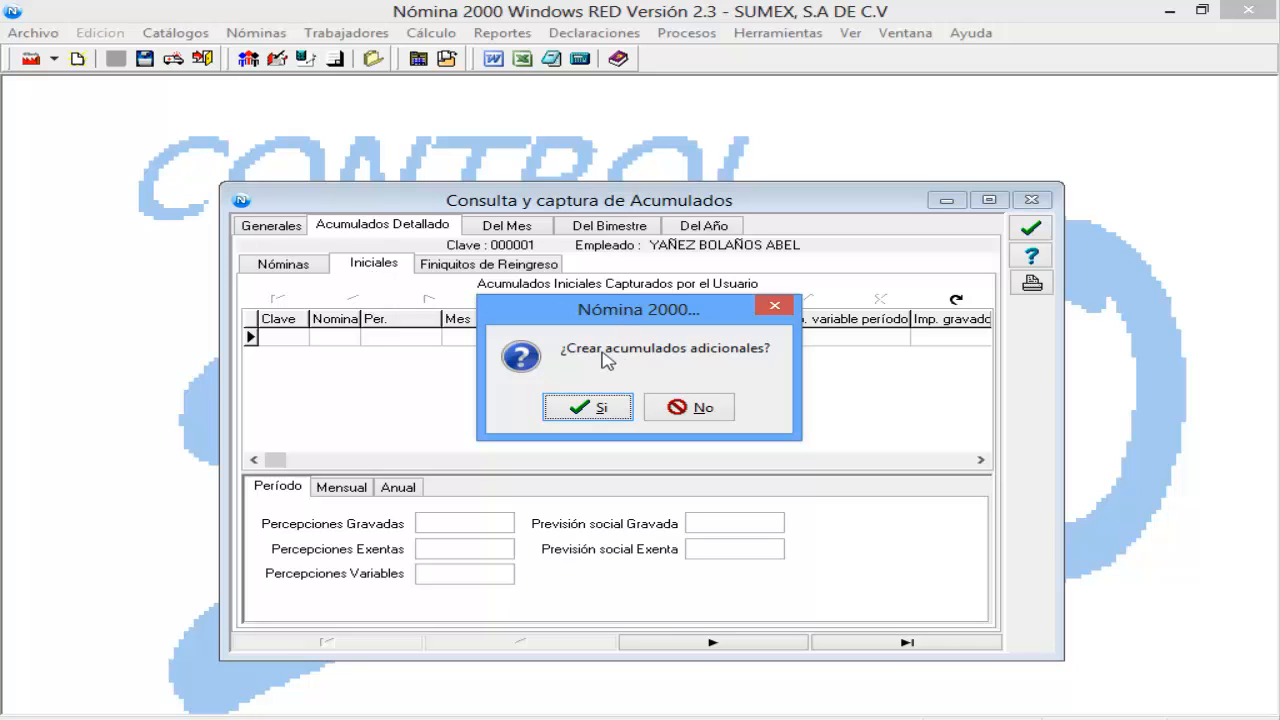
{"action": "left_click", "coordinate": [595, 409]}
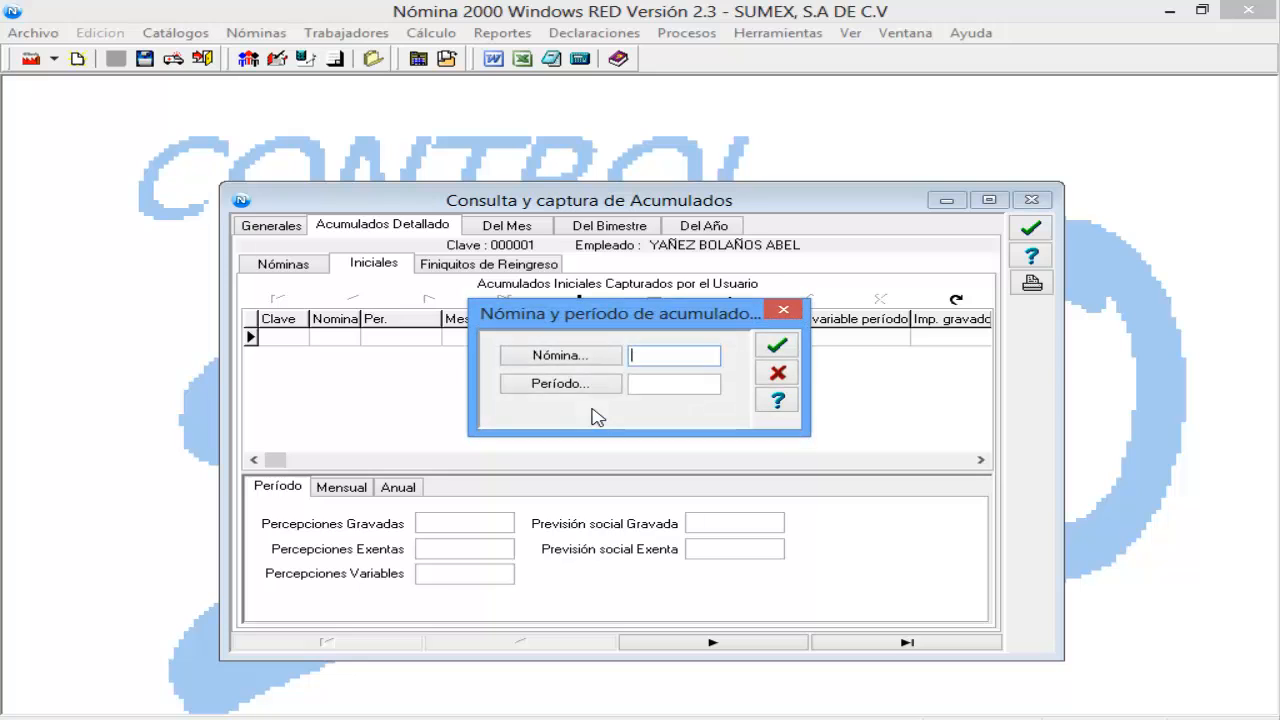
{"action": "left_click", "coordinate": [593, 357]}
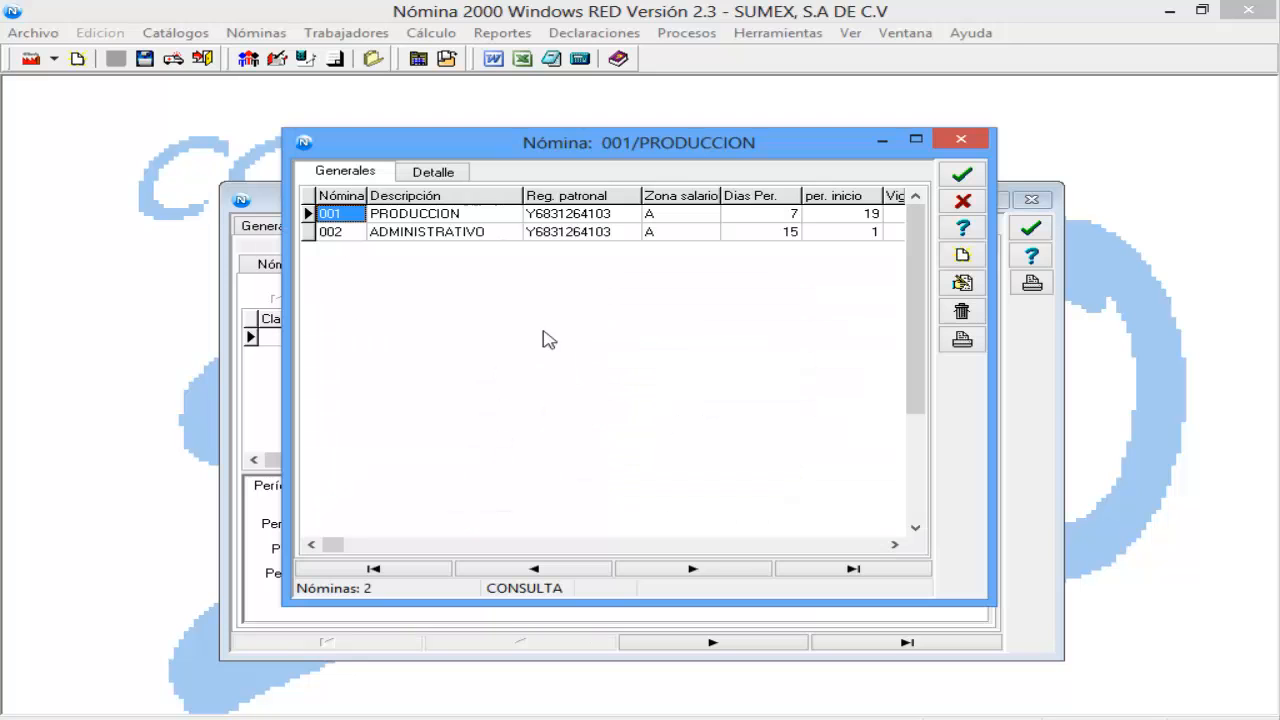
{"action": "left_click", "coordinate": [445, 233]}
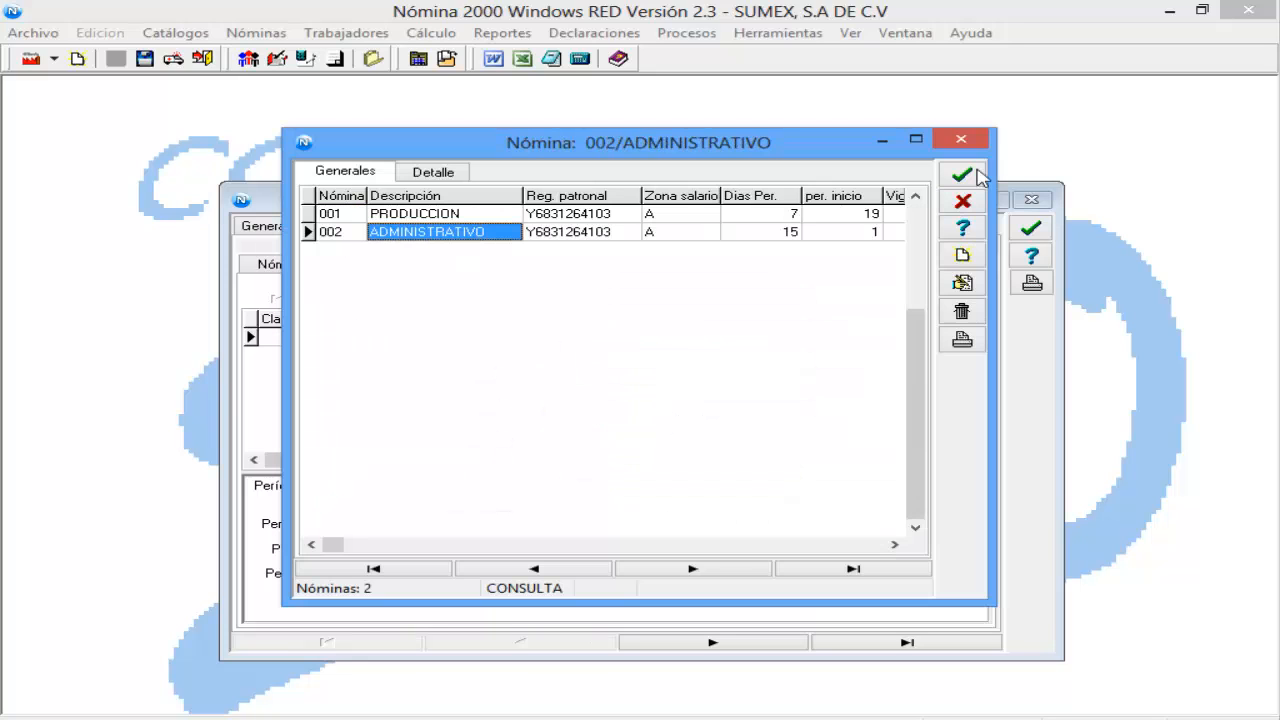
{"action": "left_click", "coordinate": [962, 175]}
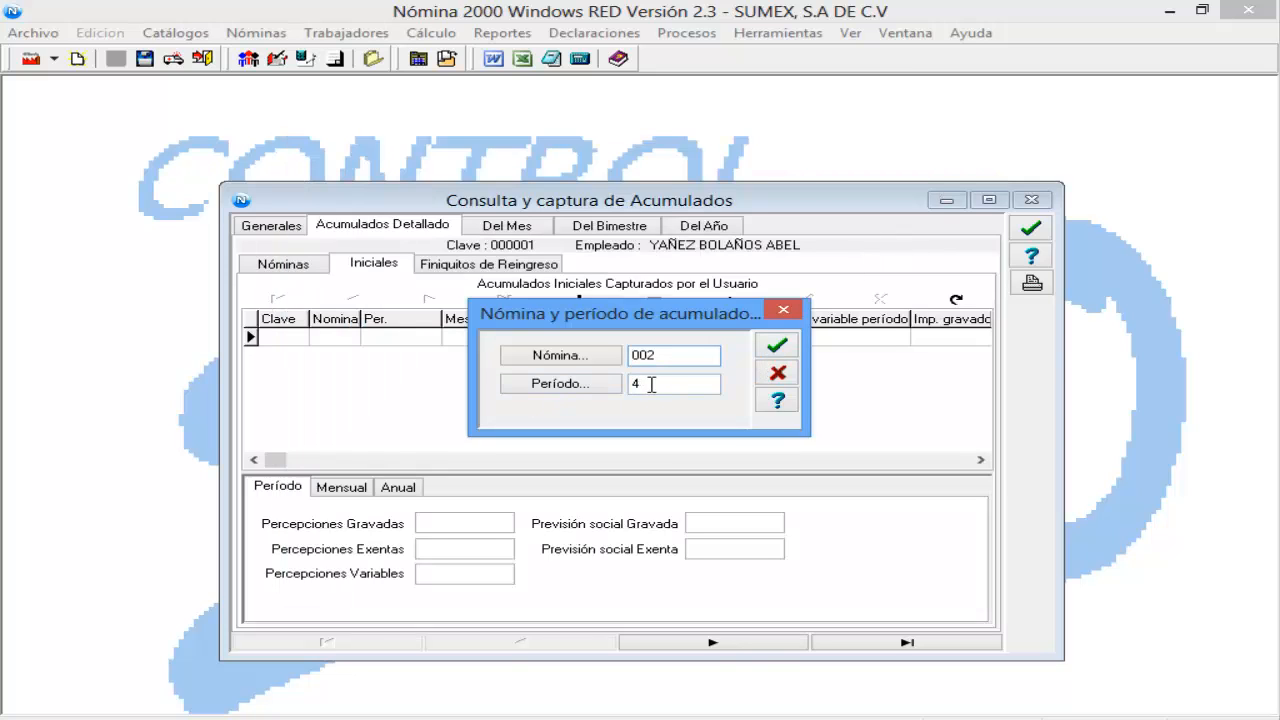
{"action": "left_click_drag", "start_coordinate": [651, 384], "coordinate": [629, 382]}
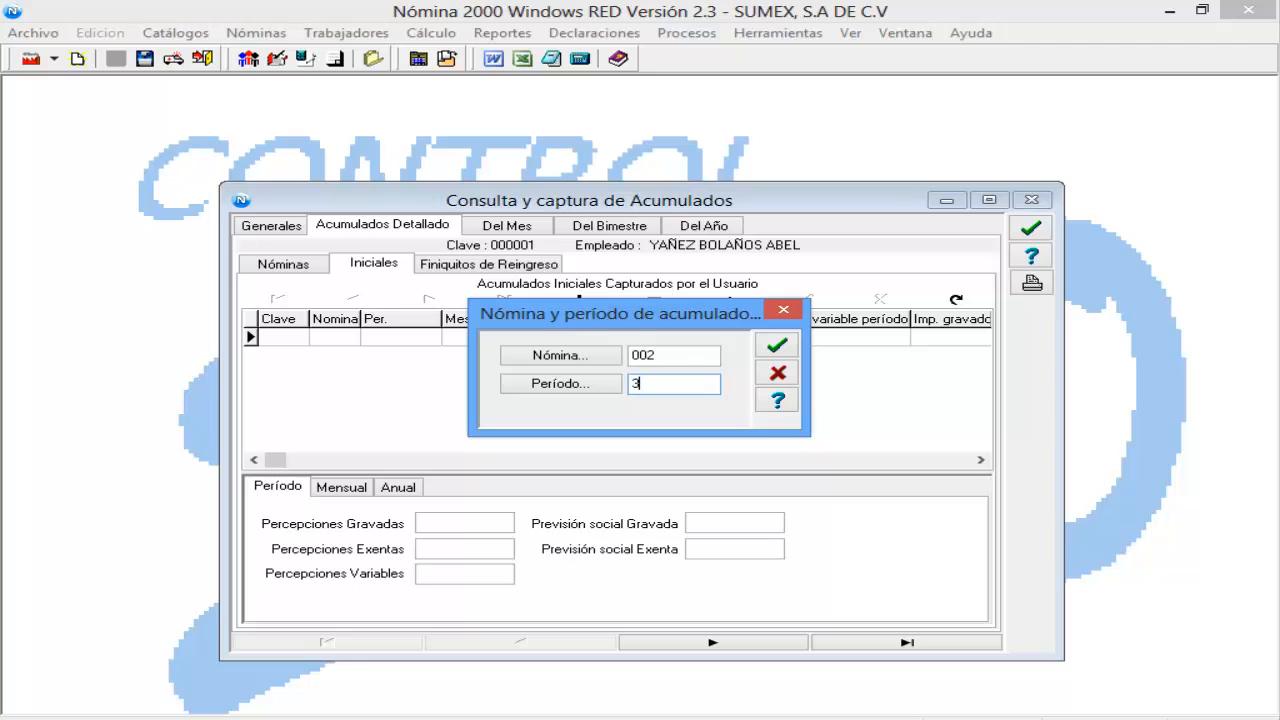
{"action": "type", "text": "3"}
{"action": "left_click", "coordinate": [777, 345]}
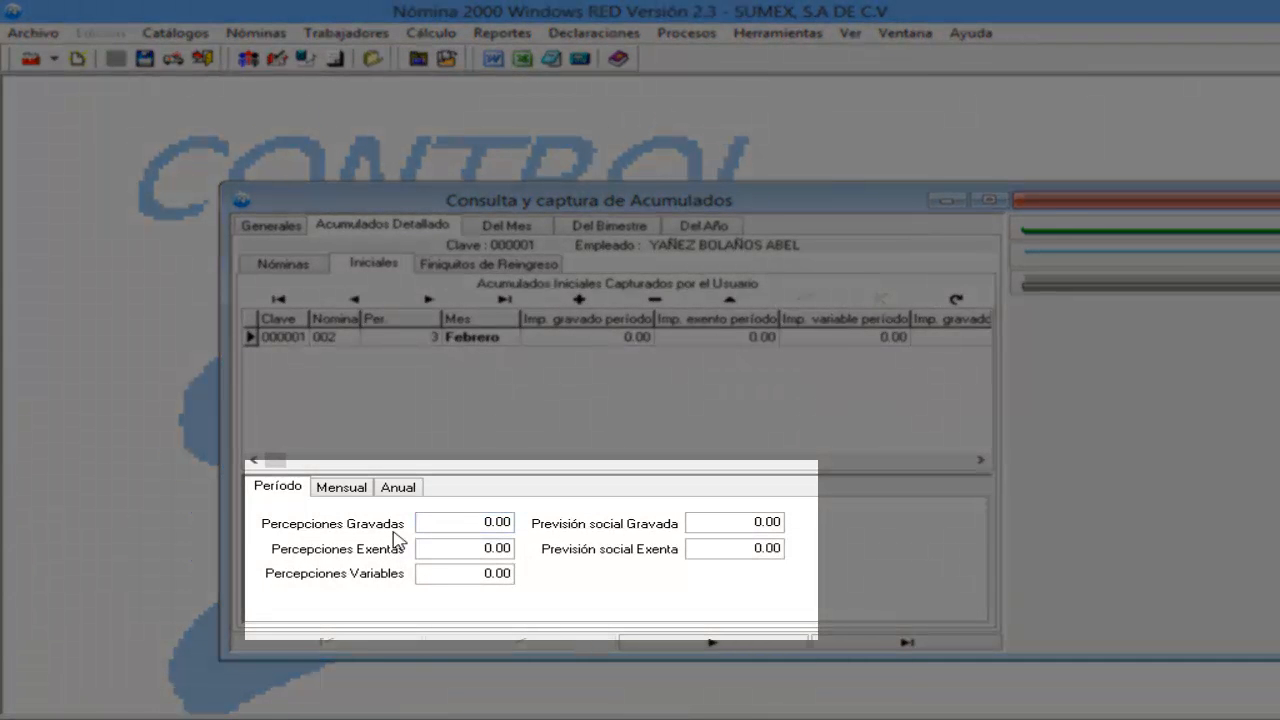
Step: Check the monthly and annual capture fields, and set the period's Percepciones Gravadas to 45,000
{"action": "left_click", "coordinate": [446, 523]}
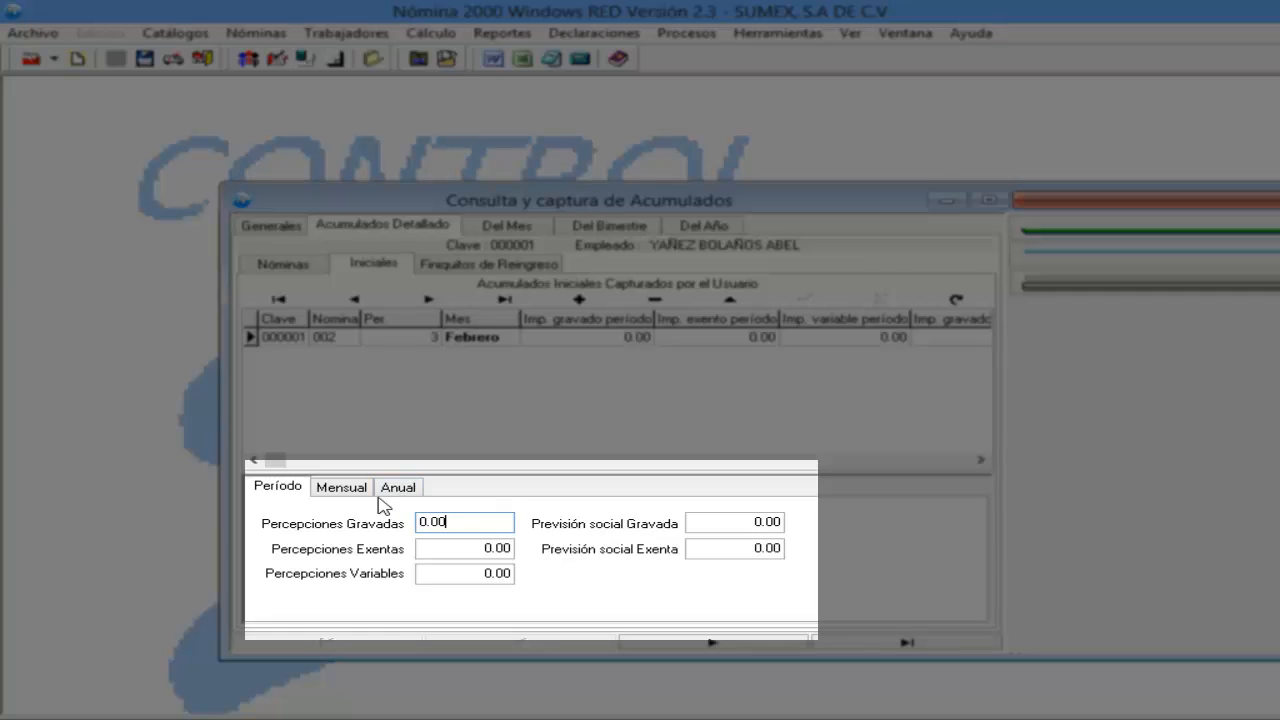
{"action": "left_click", "coordinate": [340, 490]}
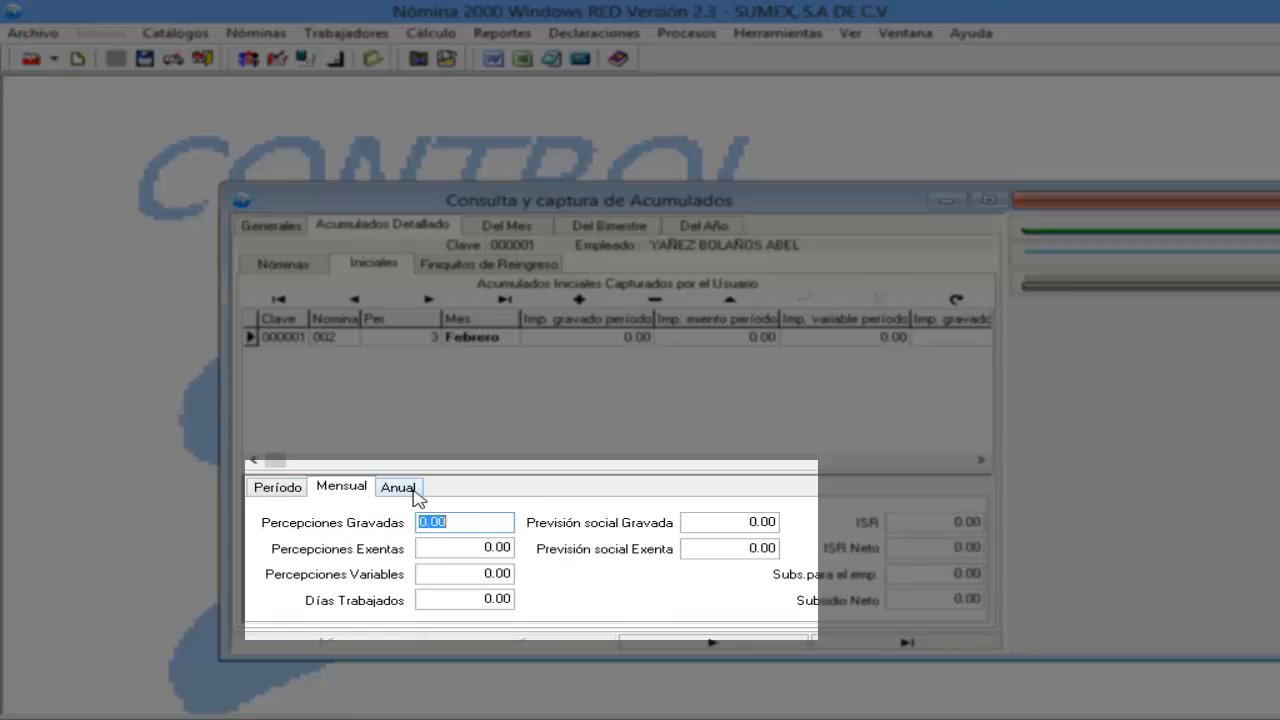
{"action": "left_click", "coordinate": [420, 489]}
{"action": "left_click", "coordinate": [326, 489]}
{"action": "left_click", "coordinate": [298, 487]}
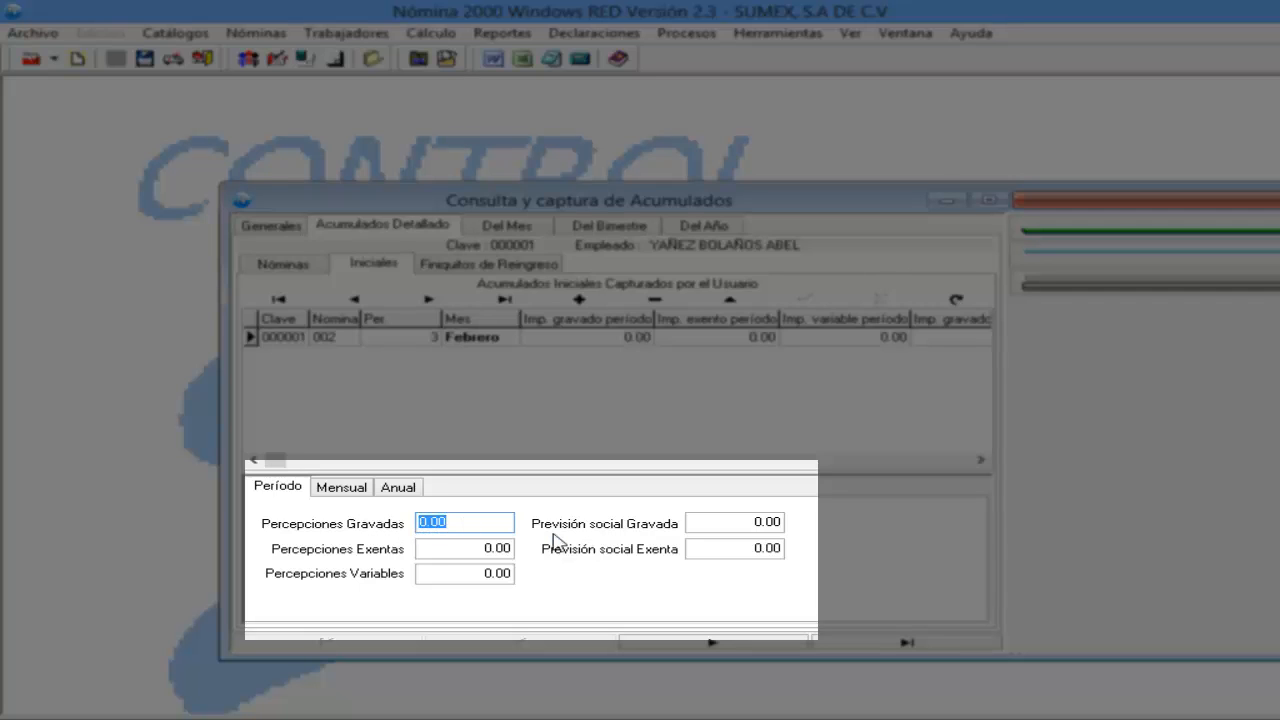
{"action": "type", "text": "45000"}
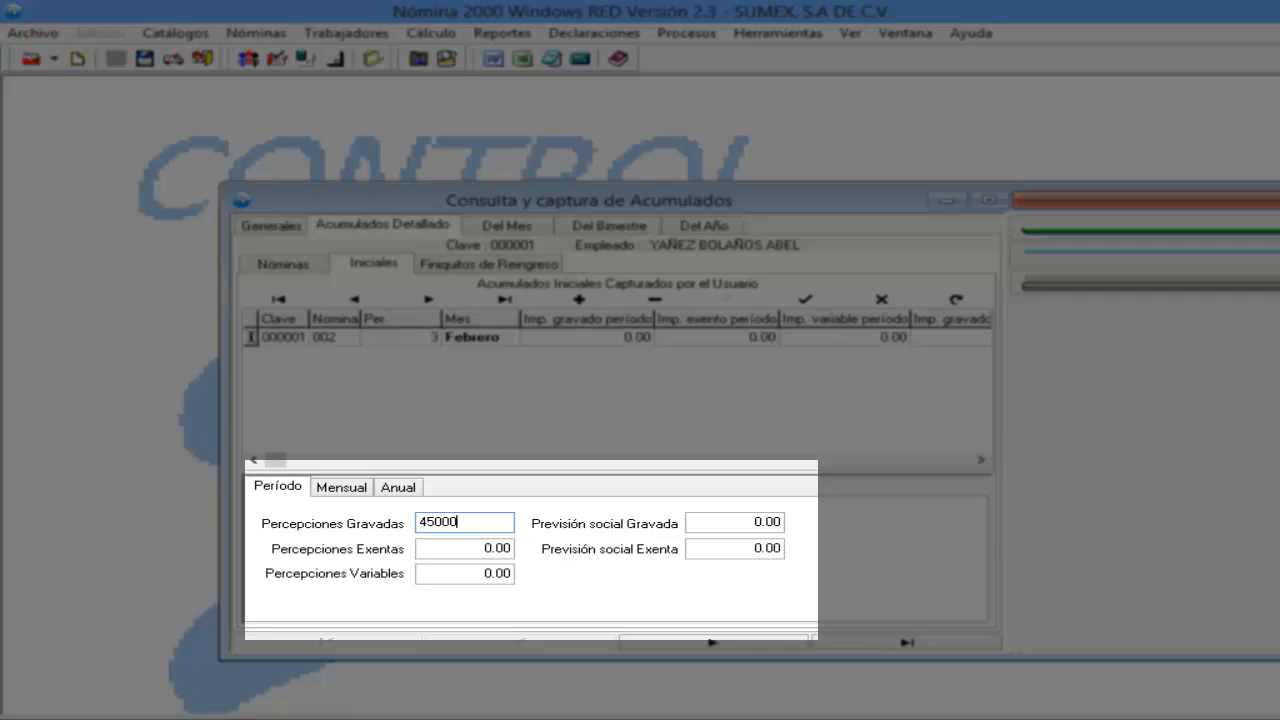
Step: Set the period's Percepciones Exentas to 10,000 and Percepciones Variables to 2,000
{"action": "left_click", "coordinate": [437, 550]}
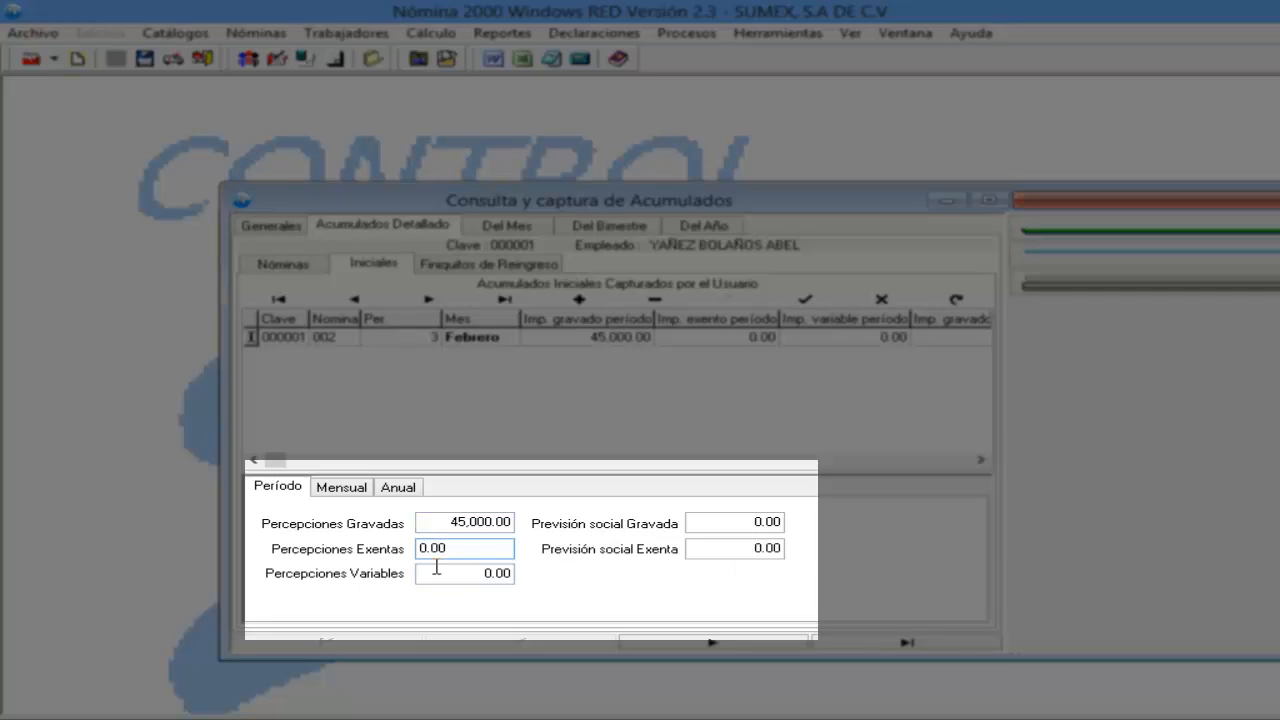
{"action": "left_click_drag", "start_coordinate": [415, 559], "coordinate": [341, 567]}
{"action": "type", "text": "100"}
{"action": "left_click", "coordinate": [428, 572]}
{"action": "left_click_drag", "start_coordinate": [484, 570], "coordinate": [369, 594]}
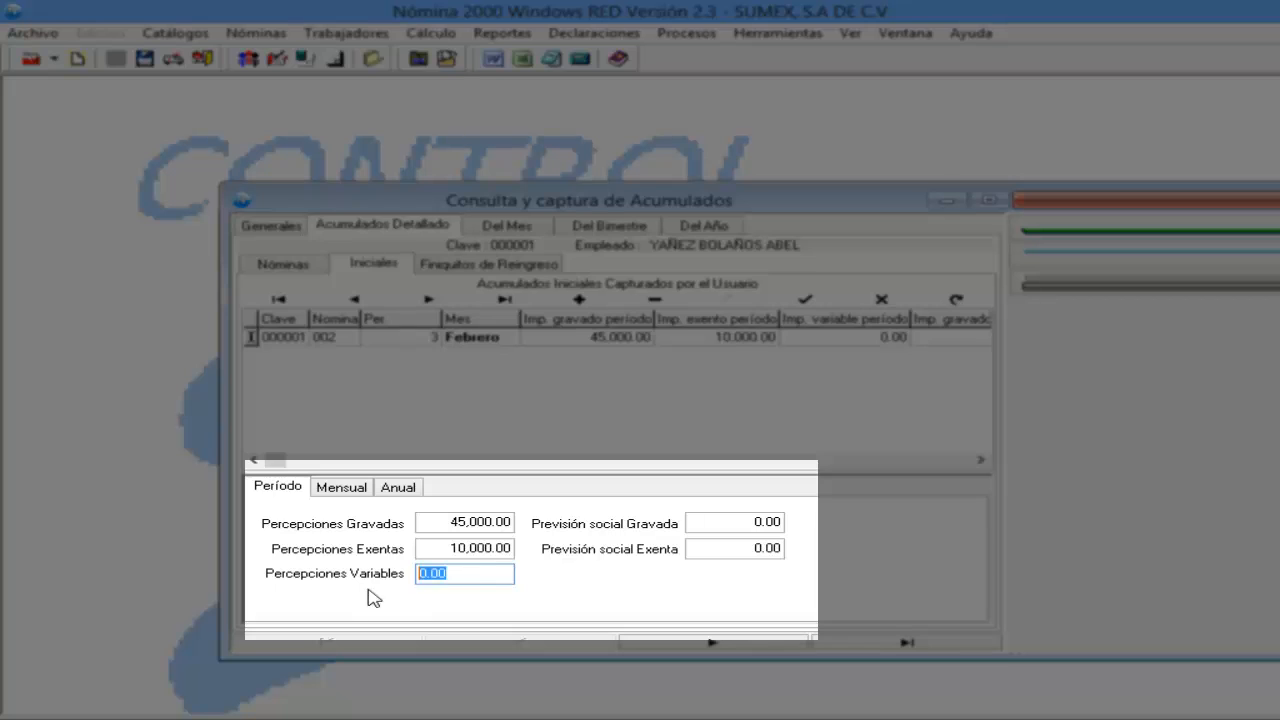
{"action": "type", "text": "20"}
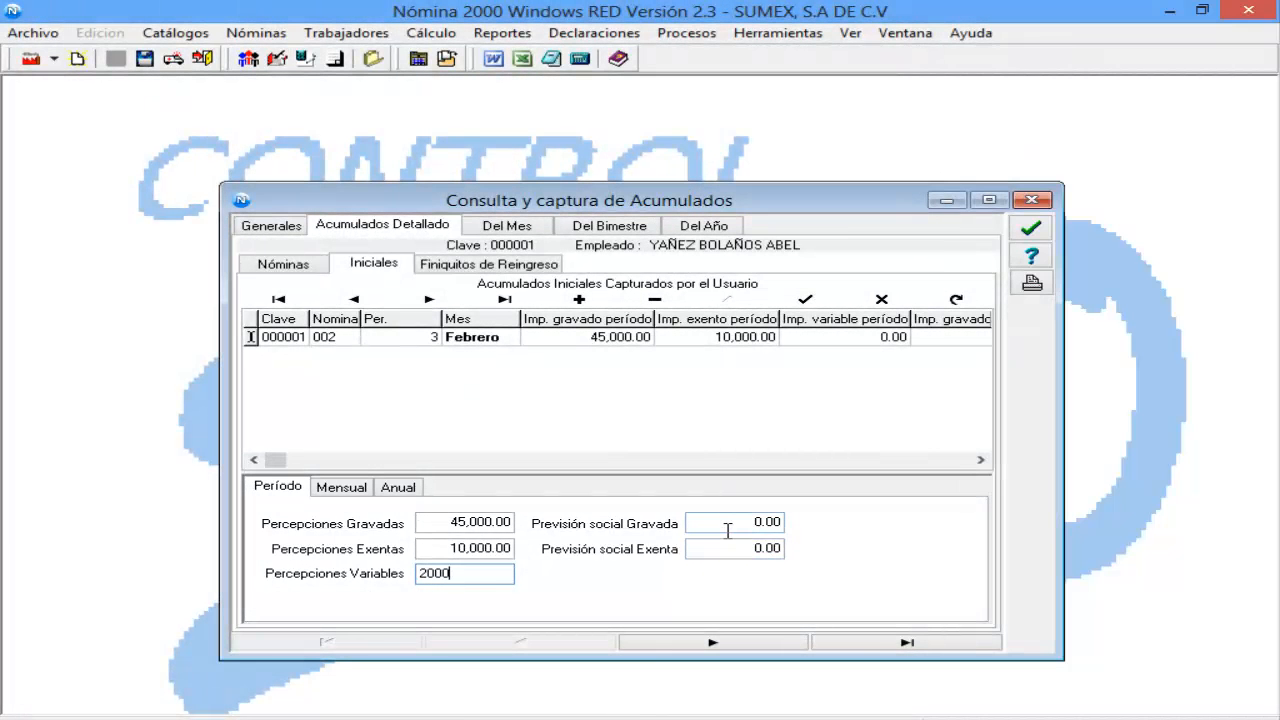
{"action": "left_click", "coordinate": [728, 525]}
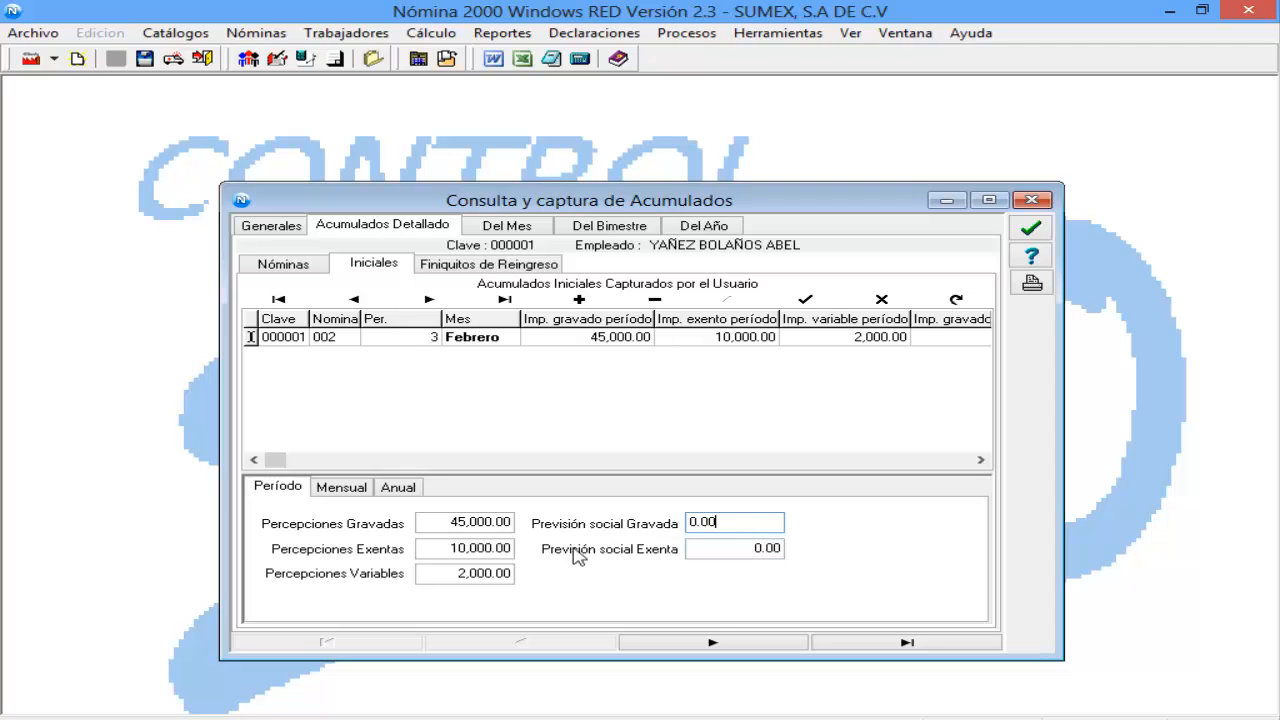
Step: Save the captured initial accumulated record after checking its monthly fields, and close the Acumulados window
{"action": "left_click", "coordinate": [340, 490]}
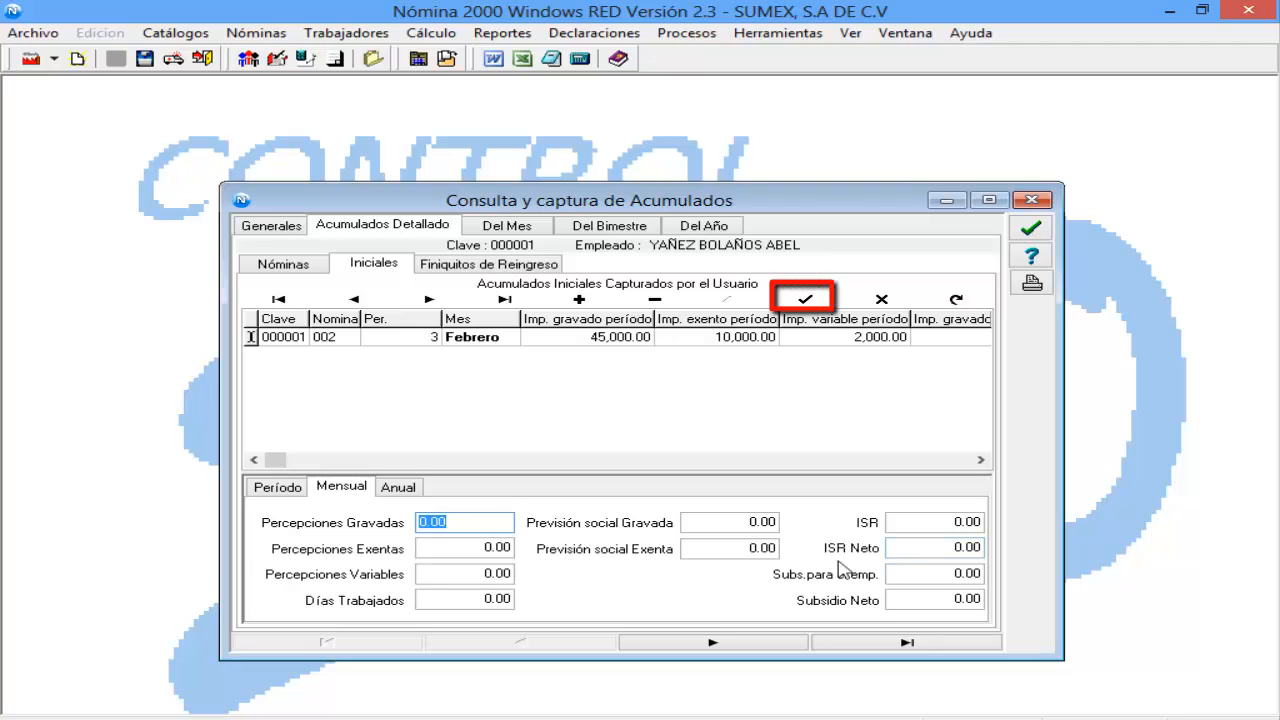
{"action": "left_click", "coordinate": [279, 488]}
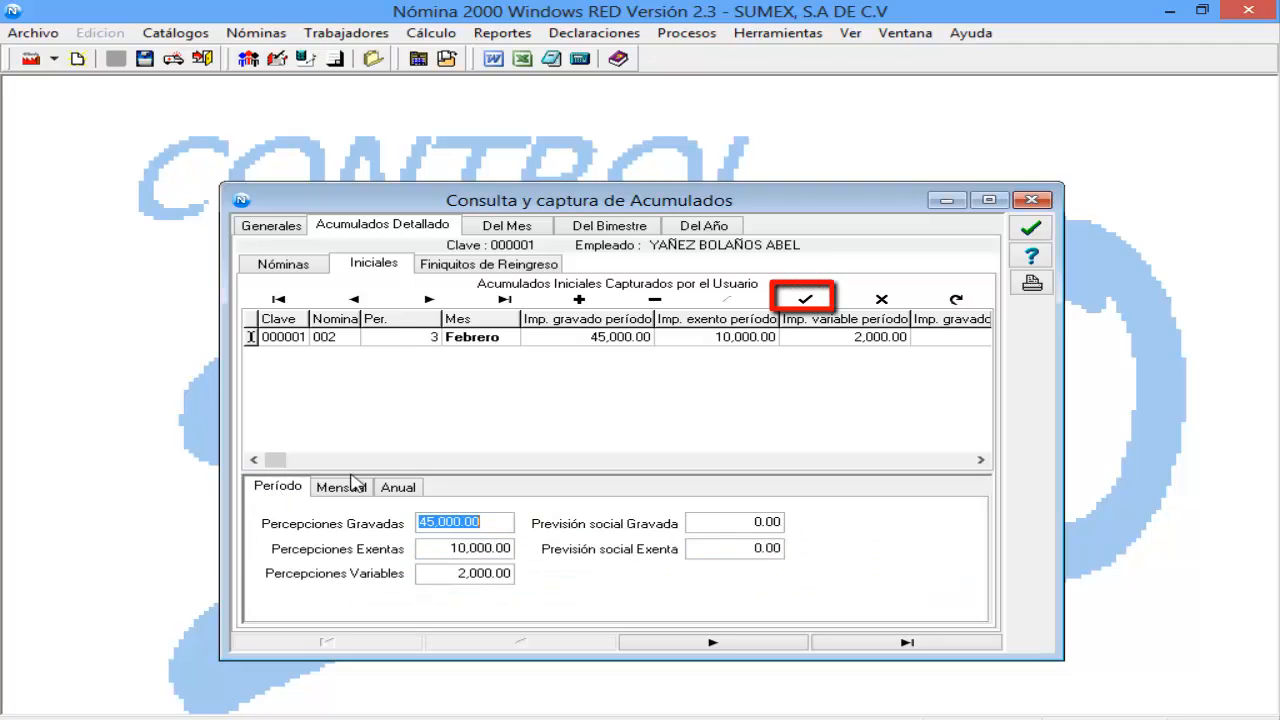
{"action": "left_click", "coordinate": [806, 300]}
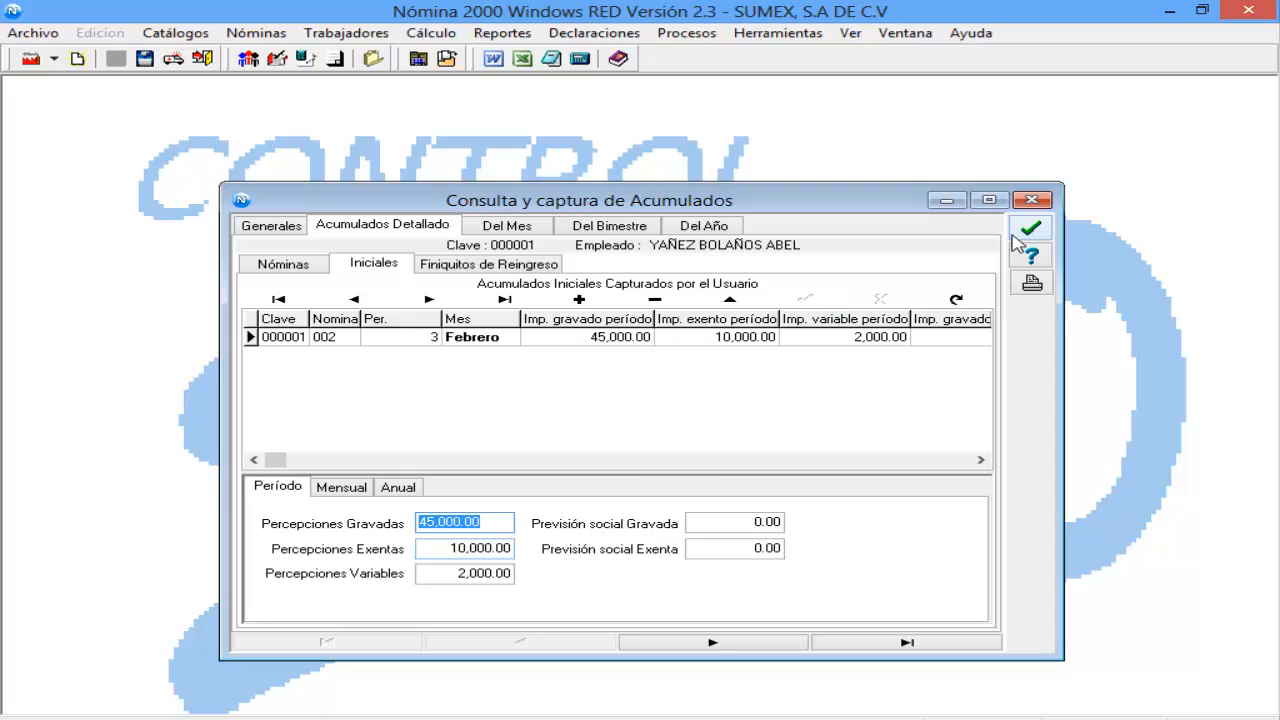
{"action": "left_click", "coordinate": [1030, 229]}
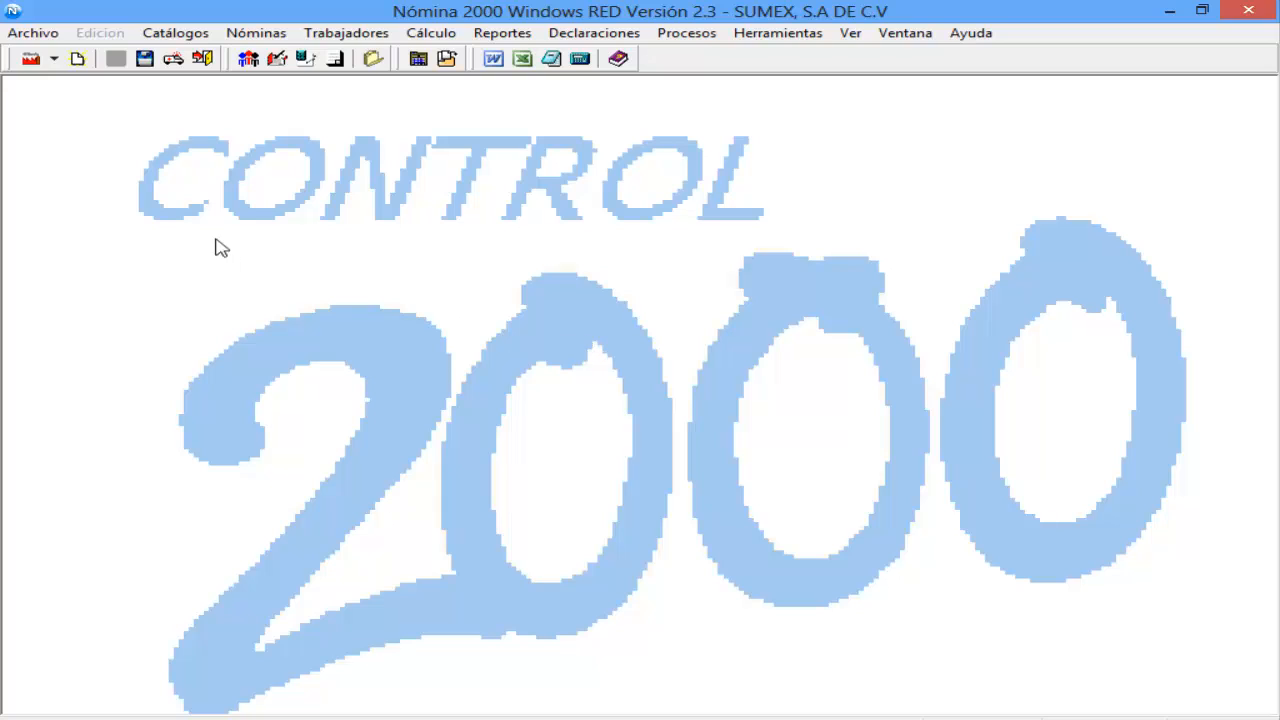
Step: Open the Conceptos catalog and locate concept 050 PTU and its calculation type
{"action": "left_click", "coordinate": [176, 33]}
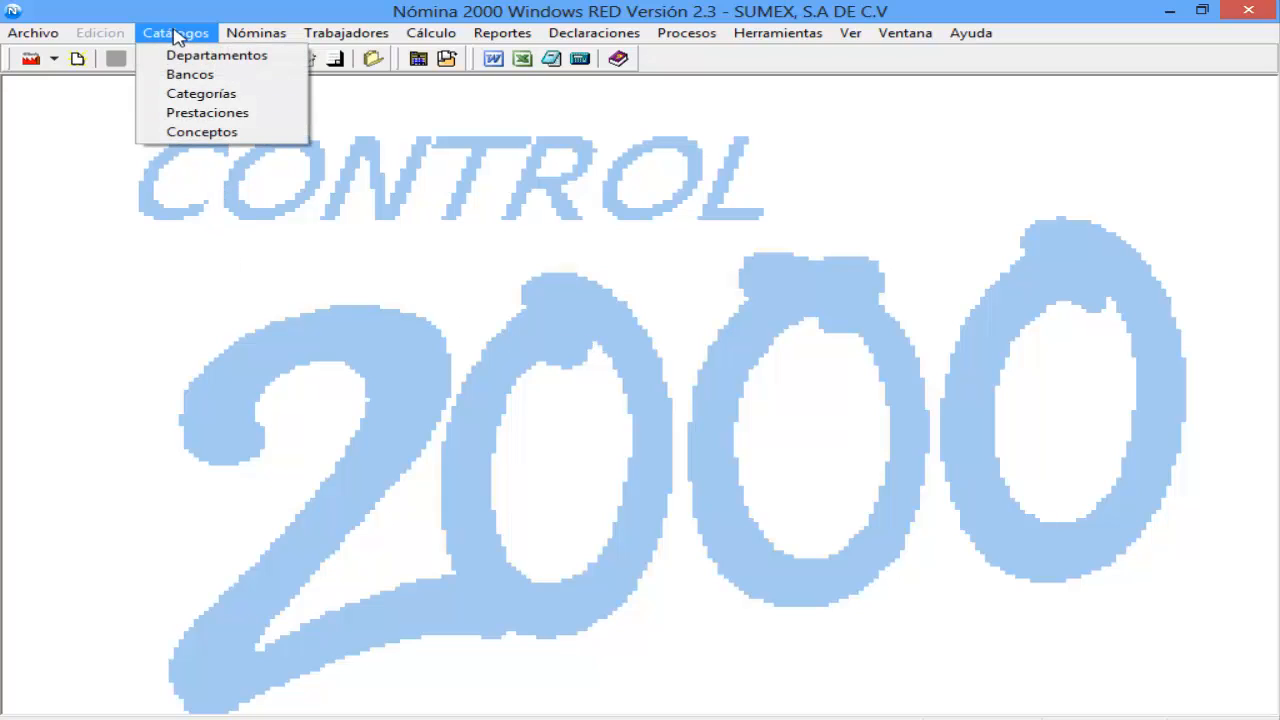
{"action": "left_click", "coordinate": [195, 135]}
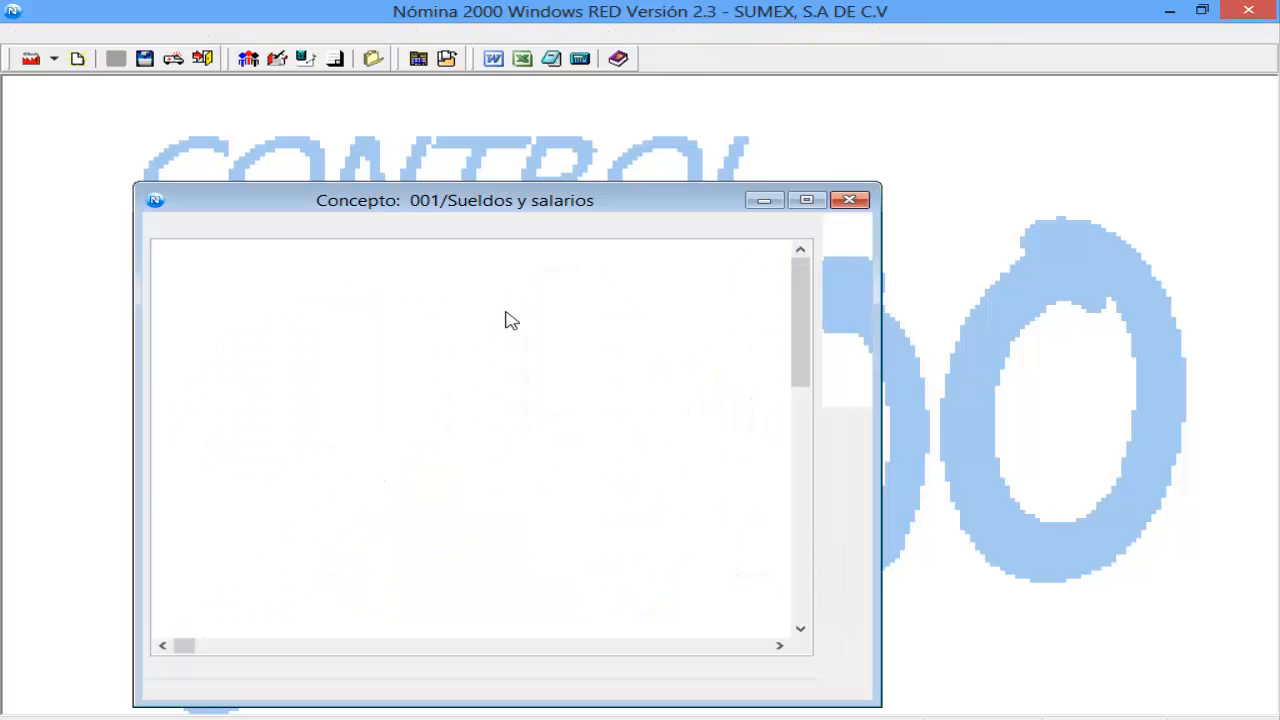
{"action": "left_click_drag", "start_coordinate": [435, 201], "coordinate": [450, 164]}
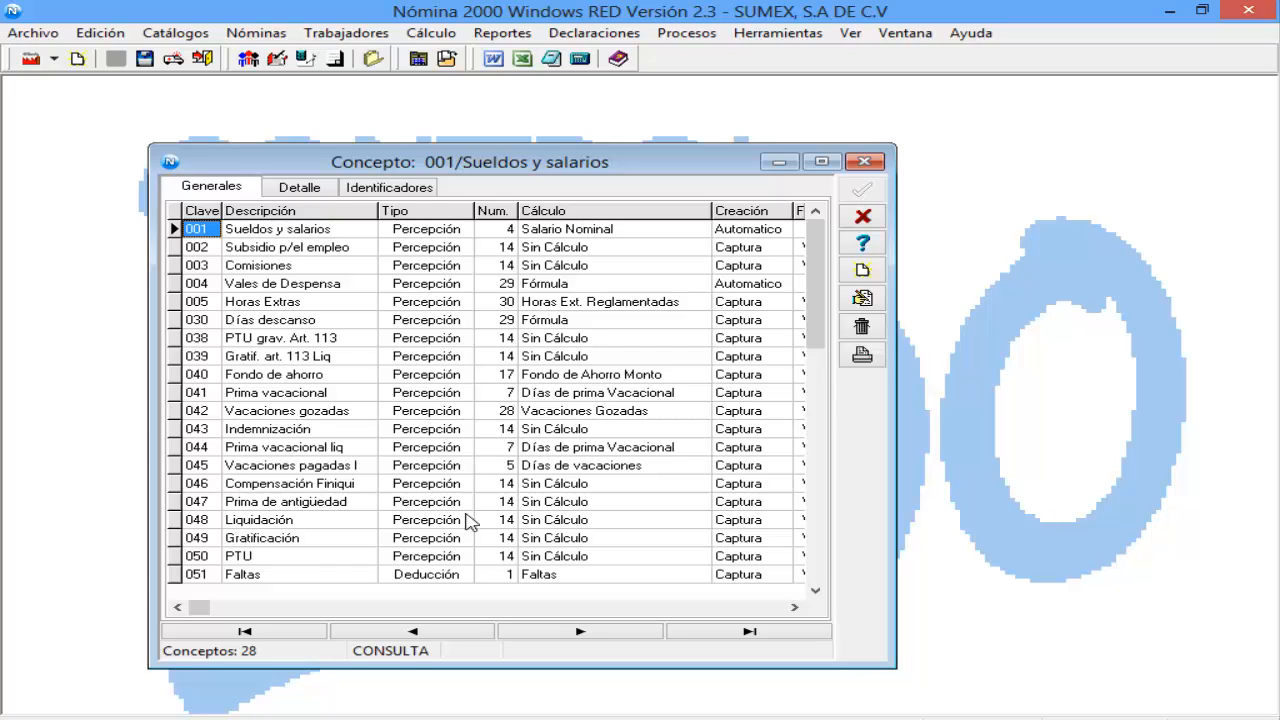
{"action": "left_click", "coordinate": [816, 591]}
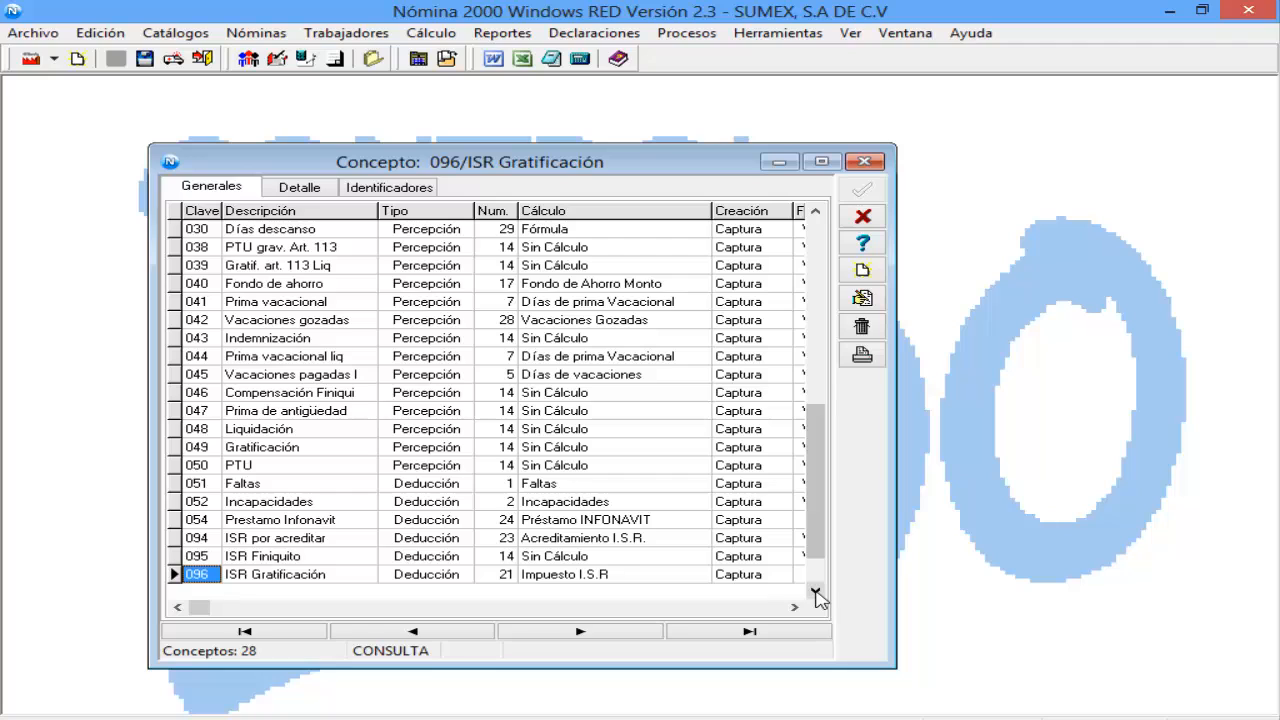
{"action": "left_click", "coordinate": [816, 591]}
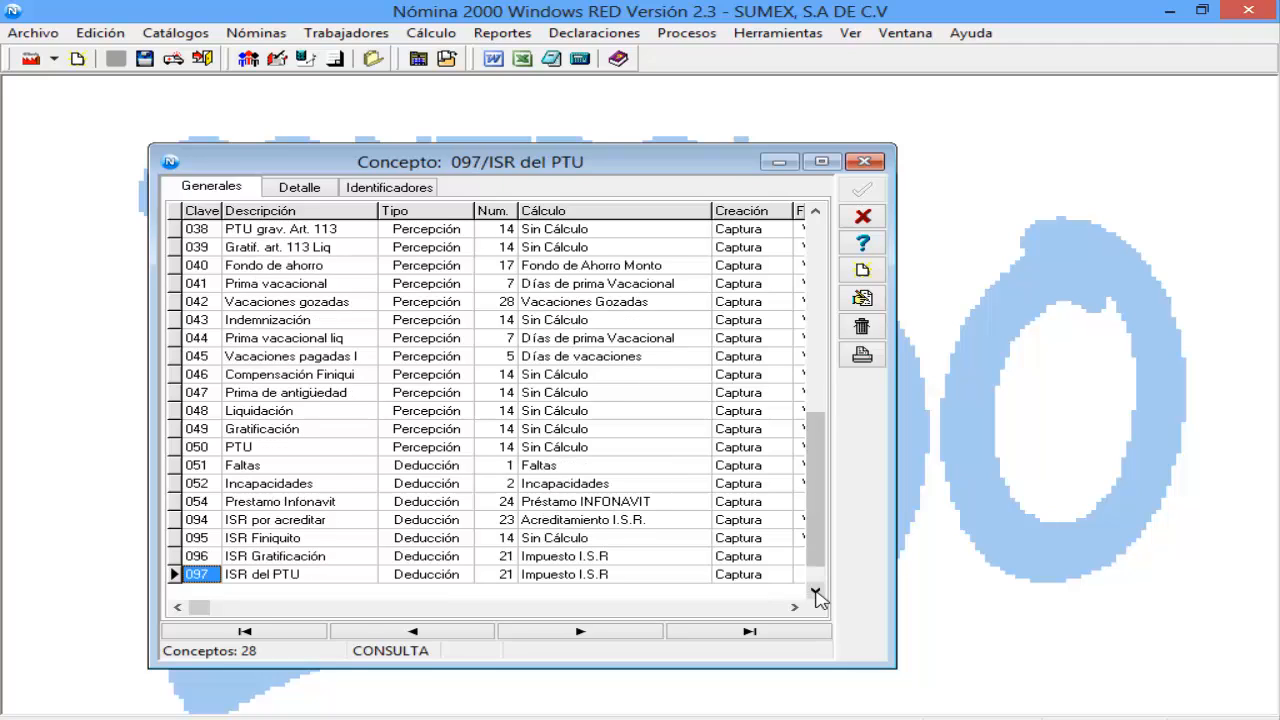
{"action": "left_click", "coordinate": [816, 591]}
{"action": "left_click", "coordinate": [816, 591]}
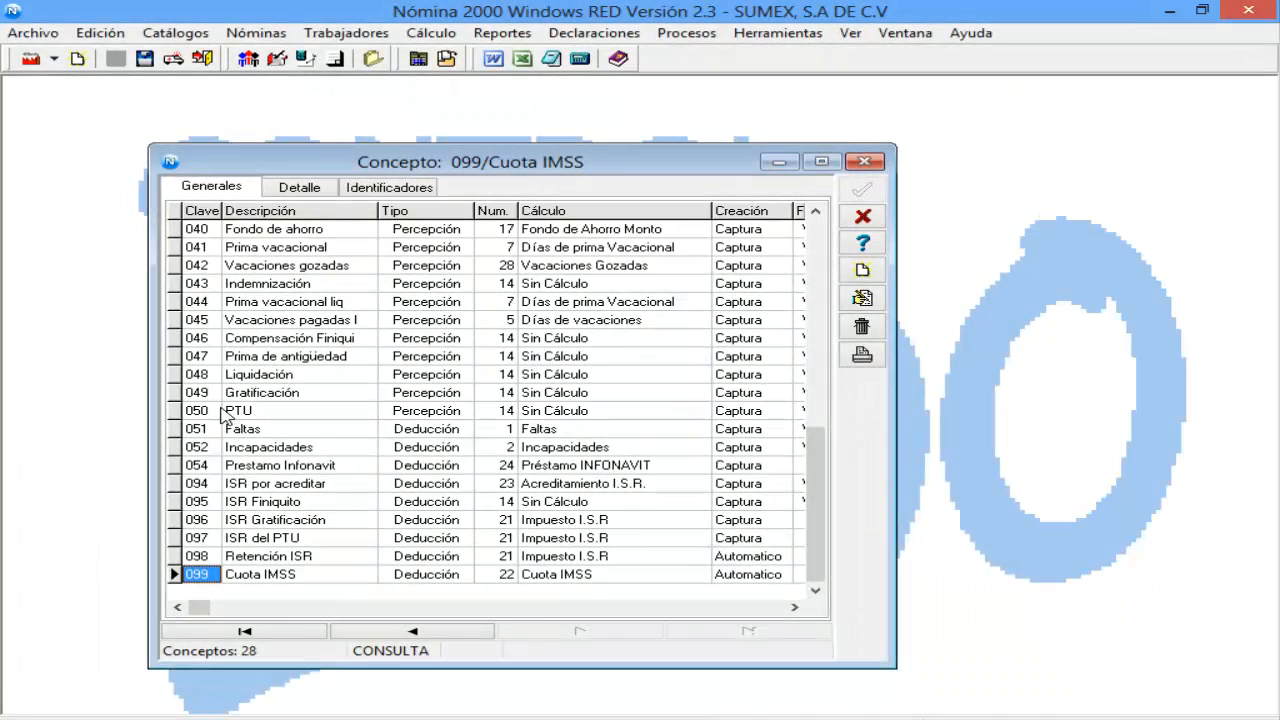
{"action": "left_click", "coordinate": [245, 412]}
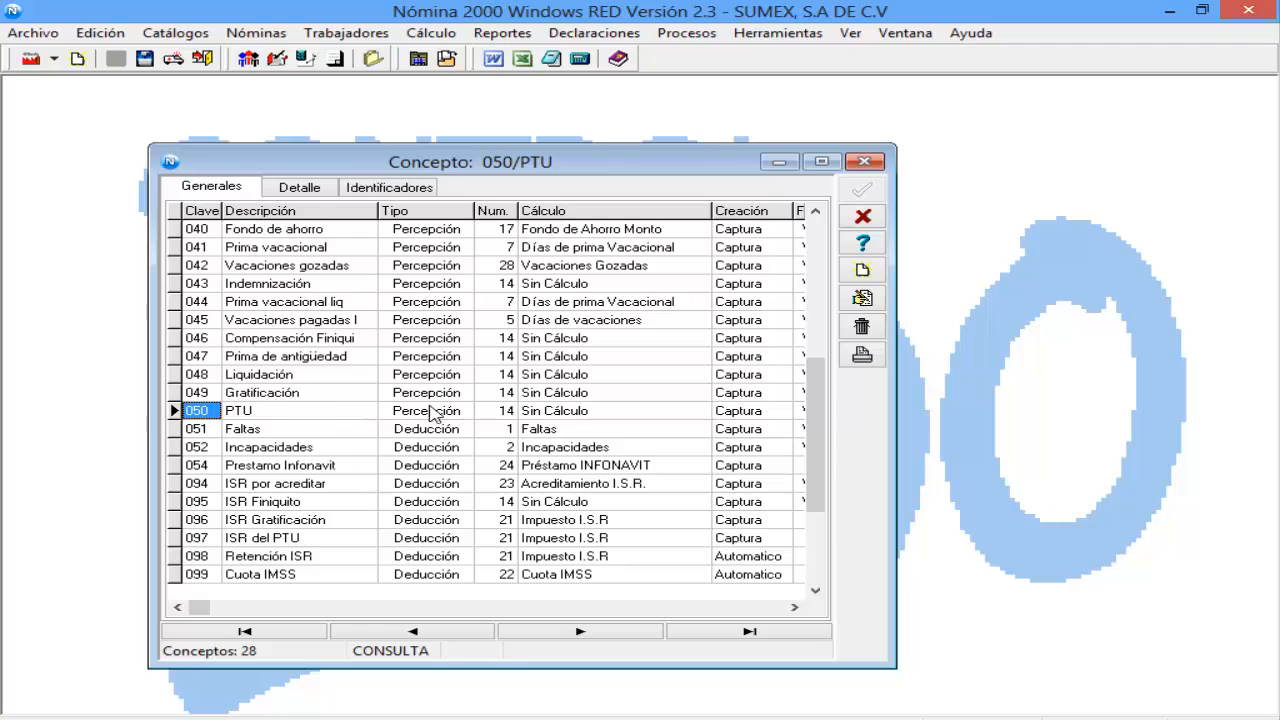
{"action": "left_click", "coordinate": [665, 412]}
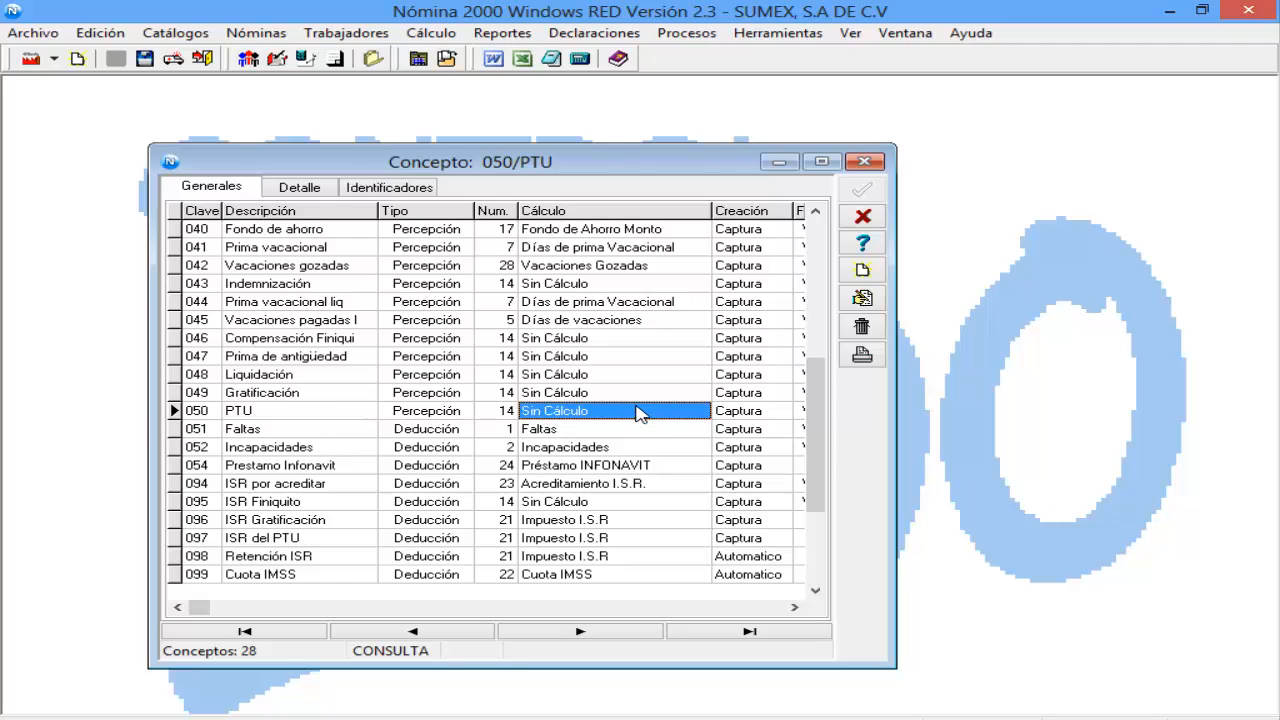
Step: Check which concept is assigned to the Reparto de utilidades identifier, and return to the general concept list
{"action": "left_click", "coordinate": [376, 190]}
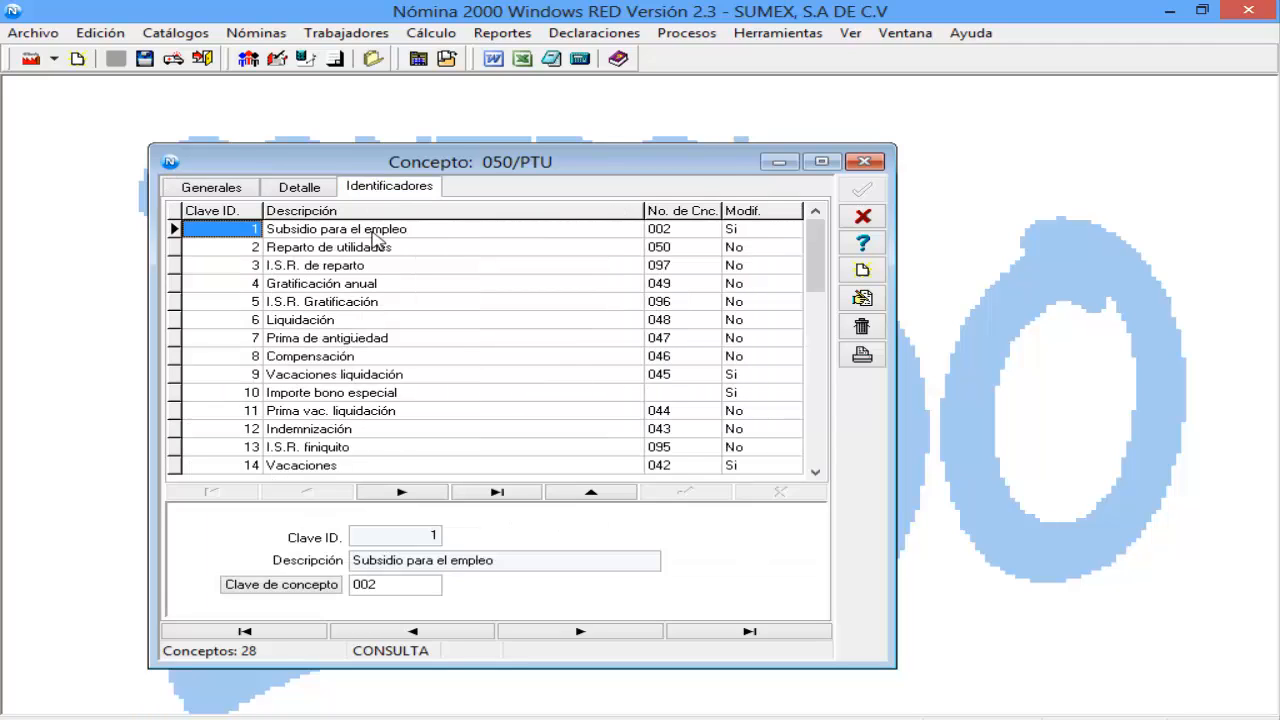
{"action": "left_click", "coordinate": [318, 249]}
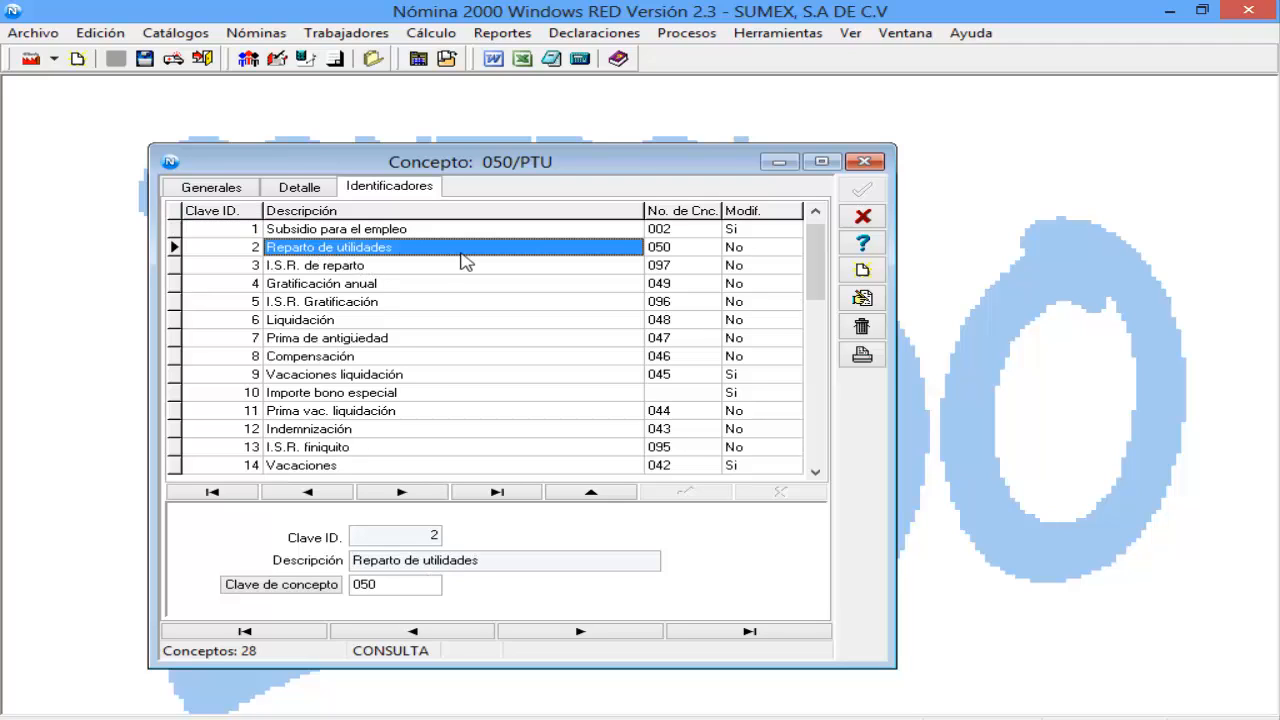
{"action": "left_click", "coordinate": [668, 252]}
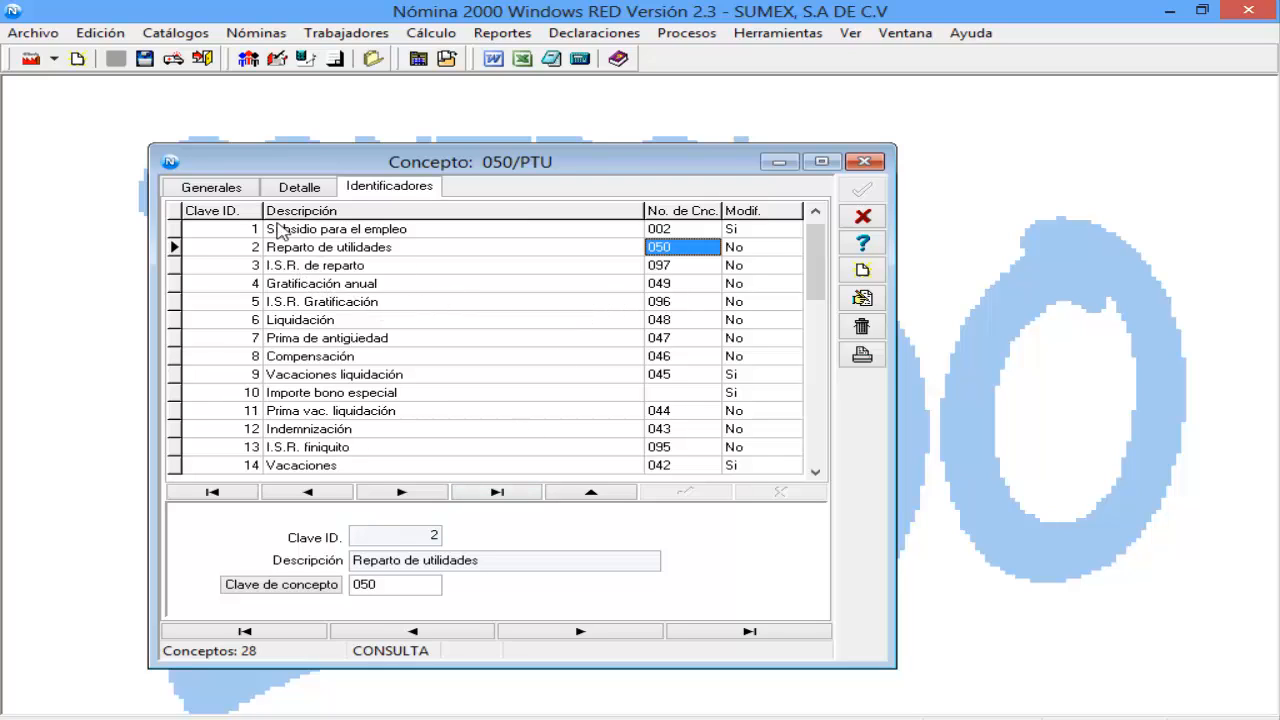
{"action": "left_click", "coordinate": [210, 190]}
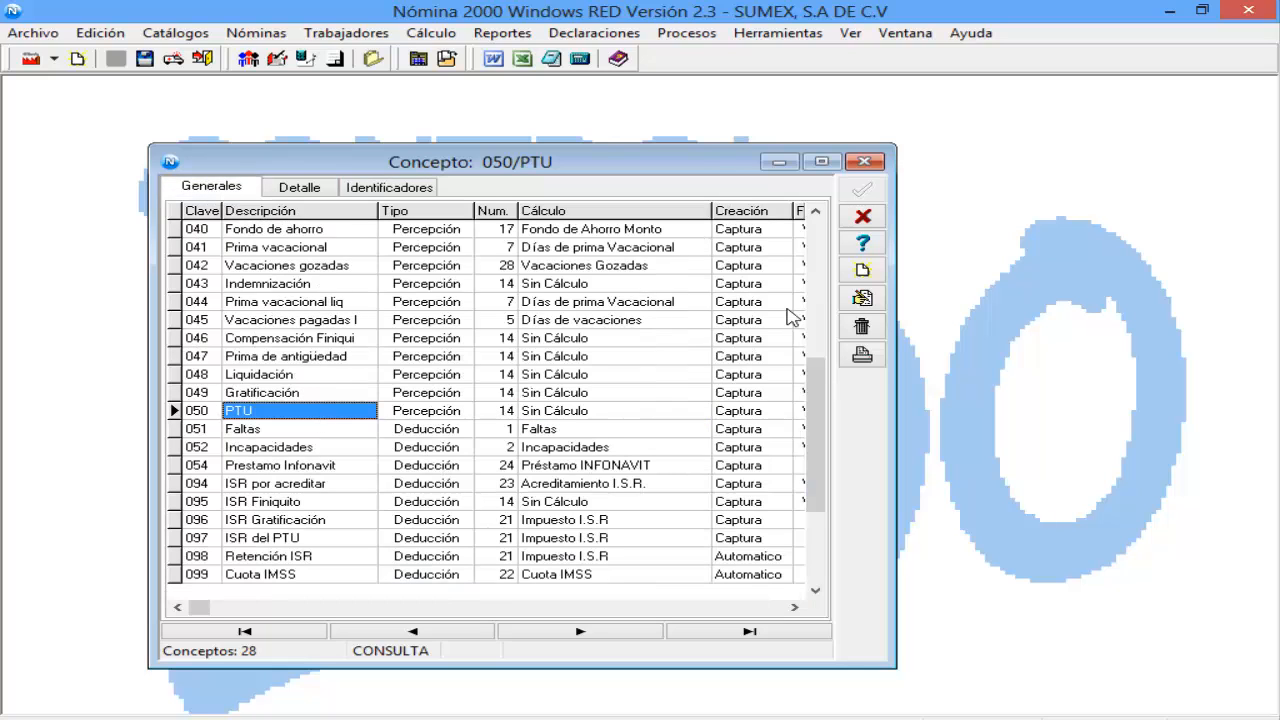
Step: Open concept 050 PTU for editing and review its ISR exemption formula and its Afectación Global settings
{"action": "left_click", "coordinate": [866, 302]}
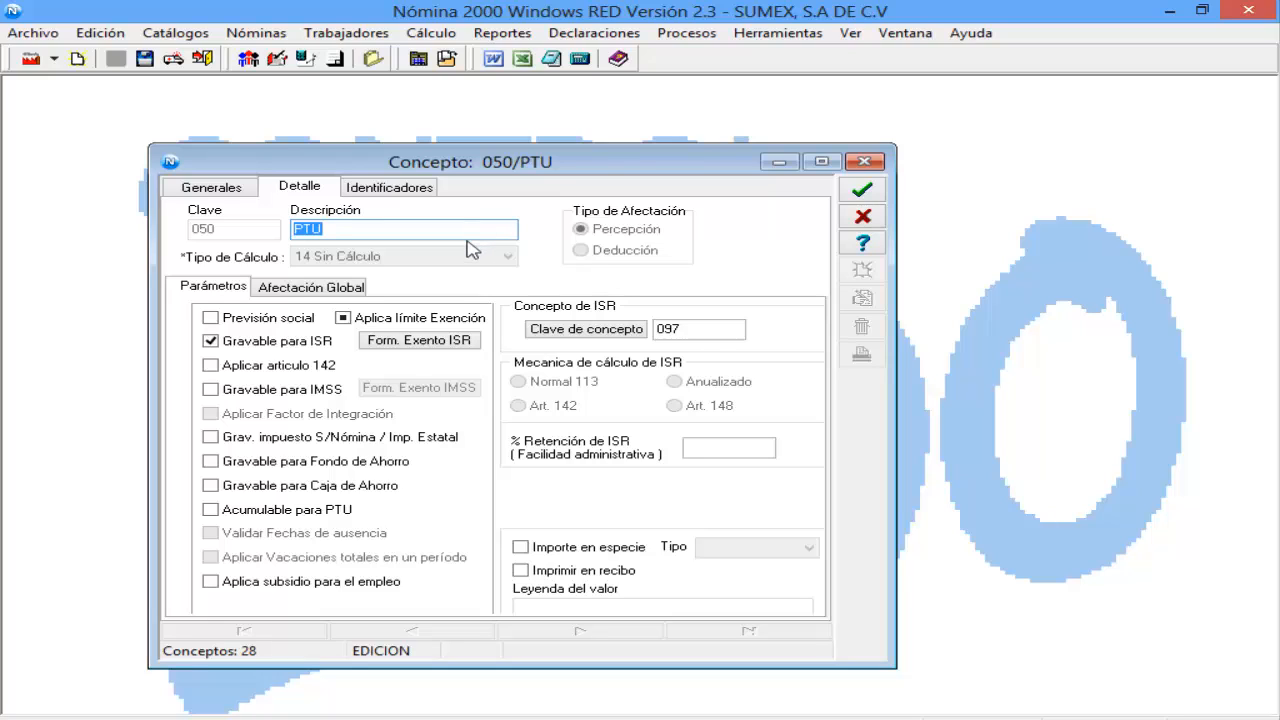
{"action": "left_click", "coordinate": [398, 344]}
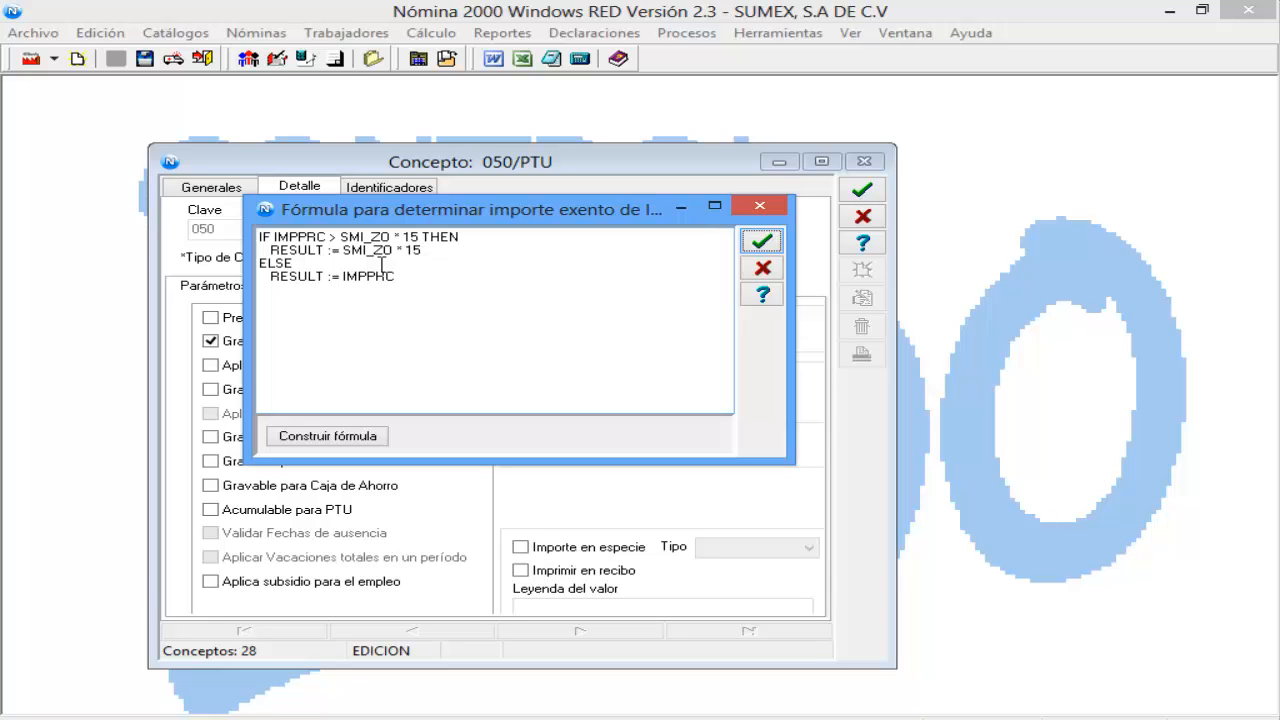
{"action": "left_click", "coordinate": [758, 243]}
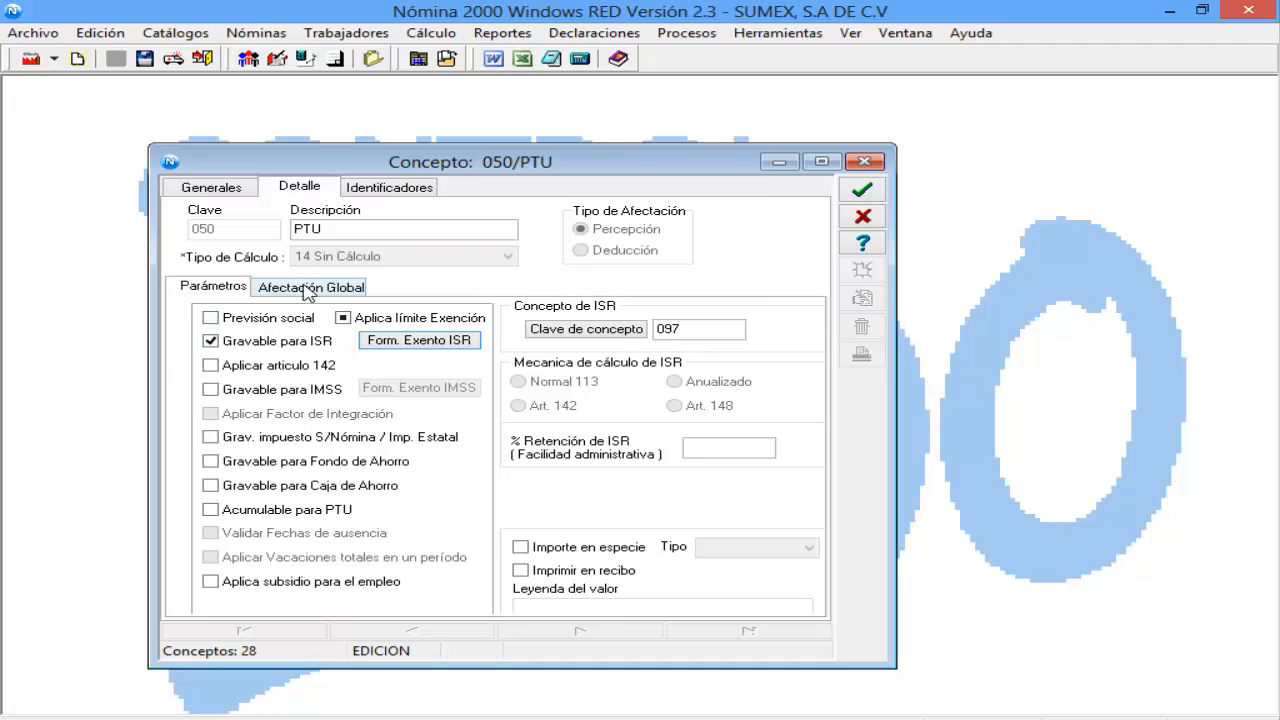
{"action": "left_click", "coordinate": [307, 289]}
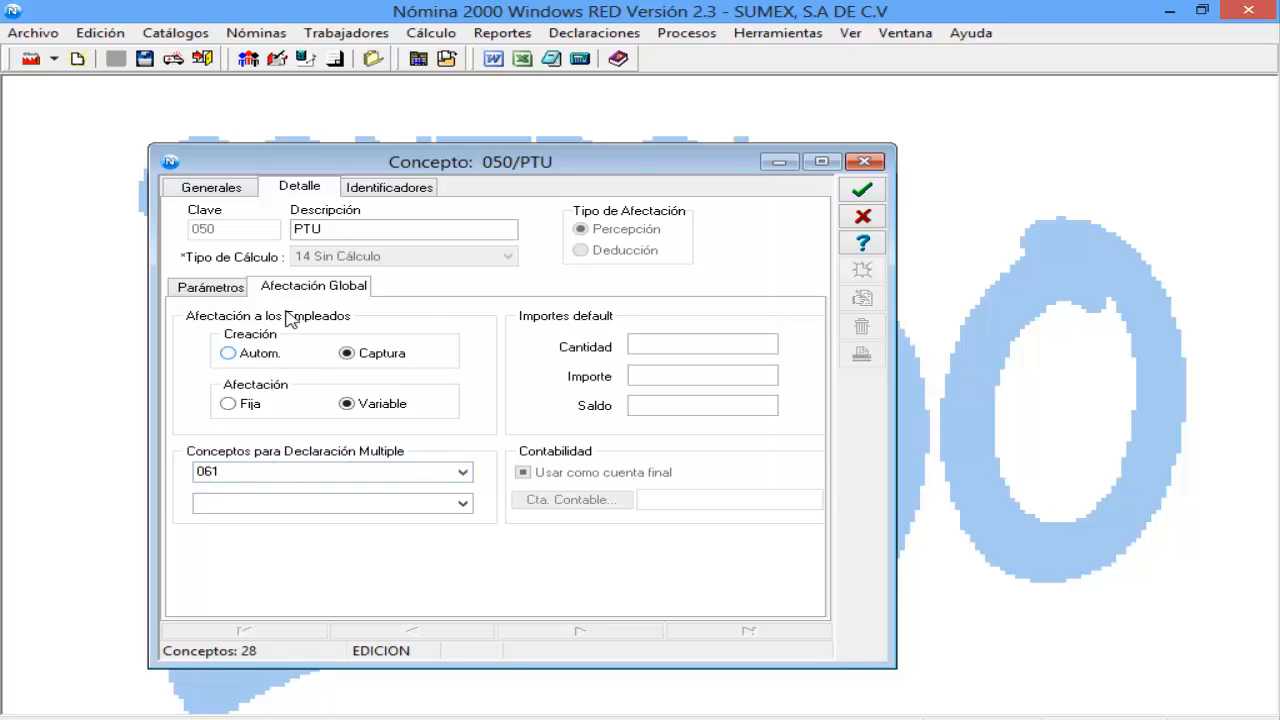
Step: Close concept 050 and review the Parámetros and Afectación Global settings of concept 097 ISR del PTU, returning to the concept list
{"action": "left_click", "coordinate": [862, 190]}
{"action": "left_click_drag", "start_coordinate": [812, 486], "coordinate": [813, 569]}
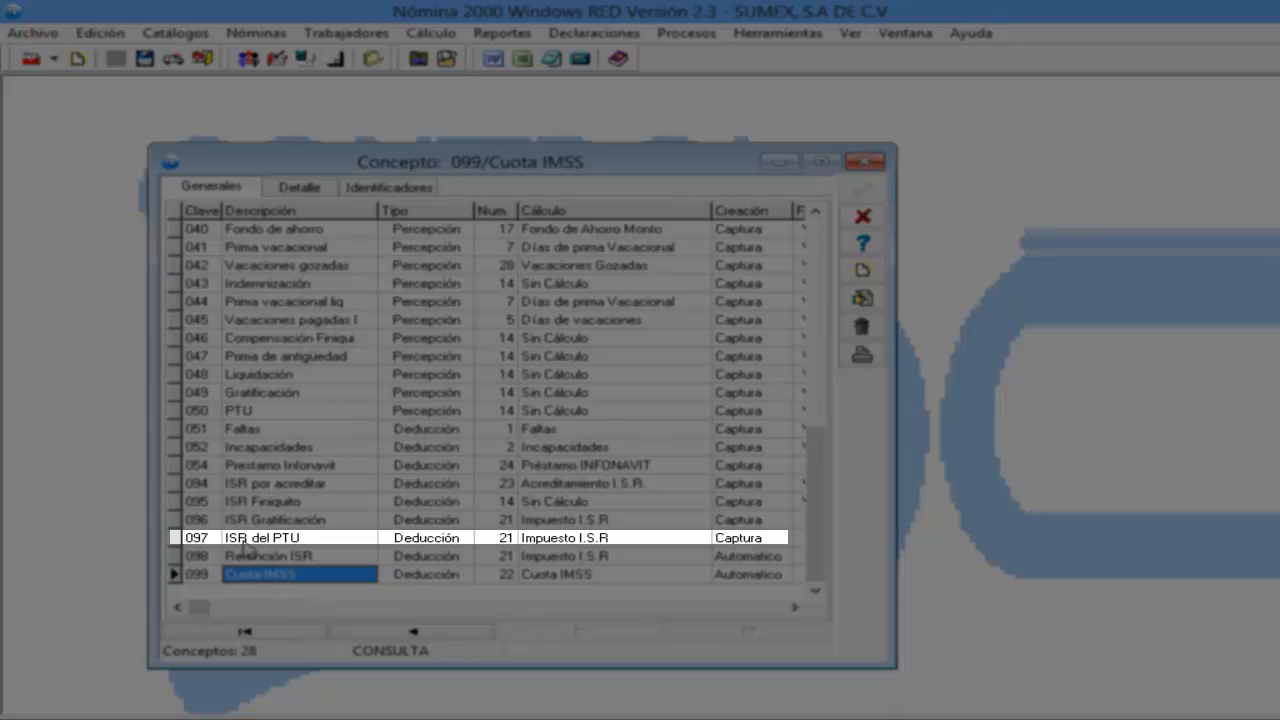
{"action": "left_click", "coordinate": [244, 545]}
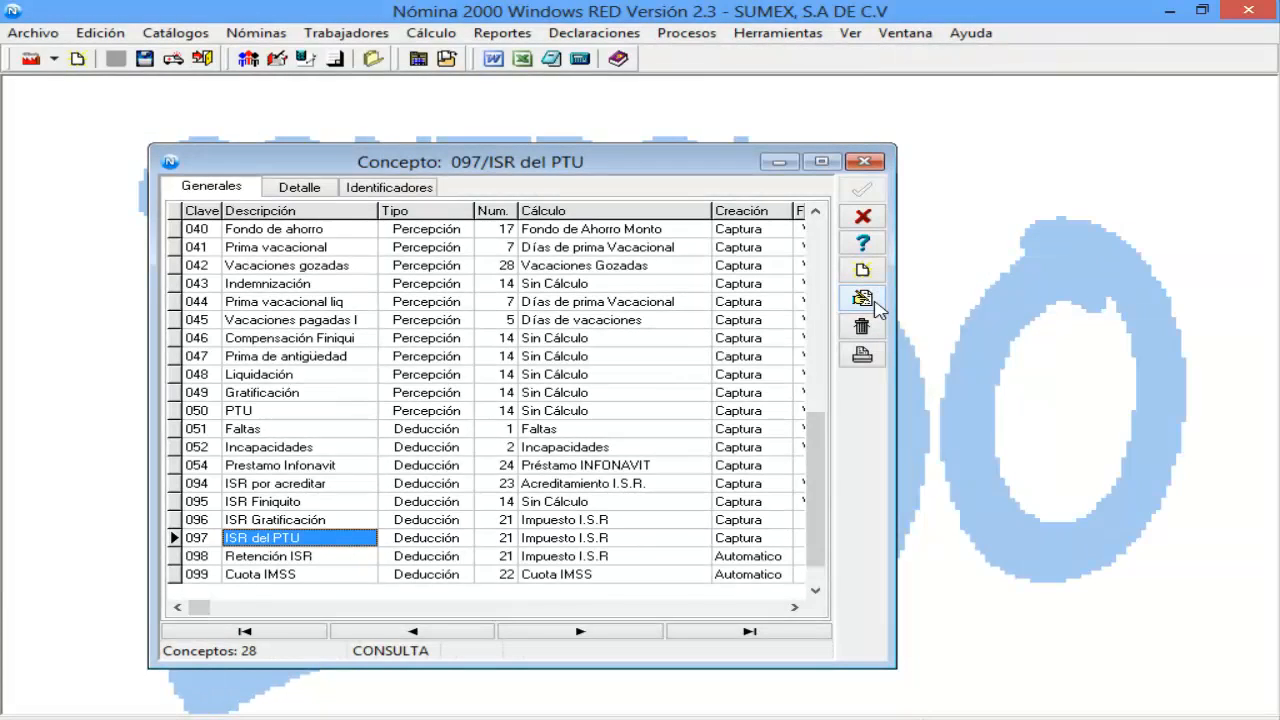
{"action": "left_click", "coordinate": [864, 299]}
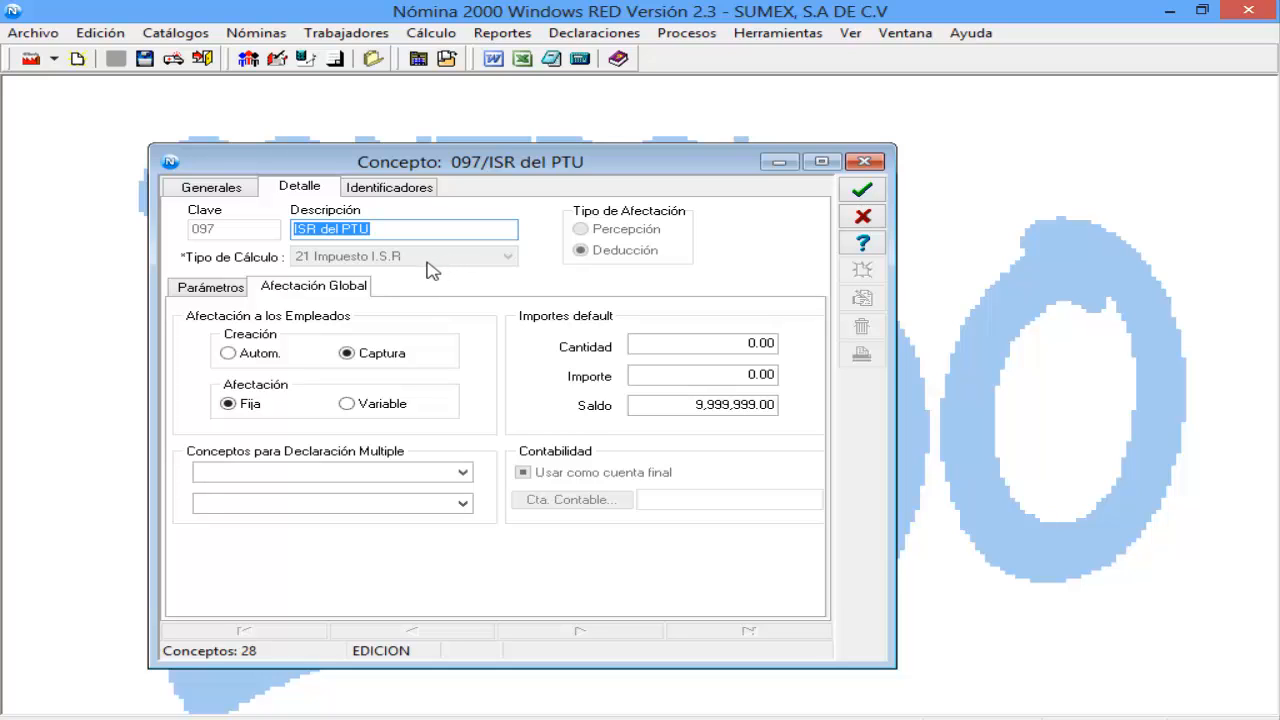
{"action": "left_click", "coordinate": [220, 296]}
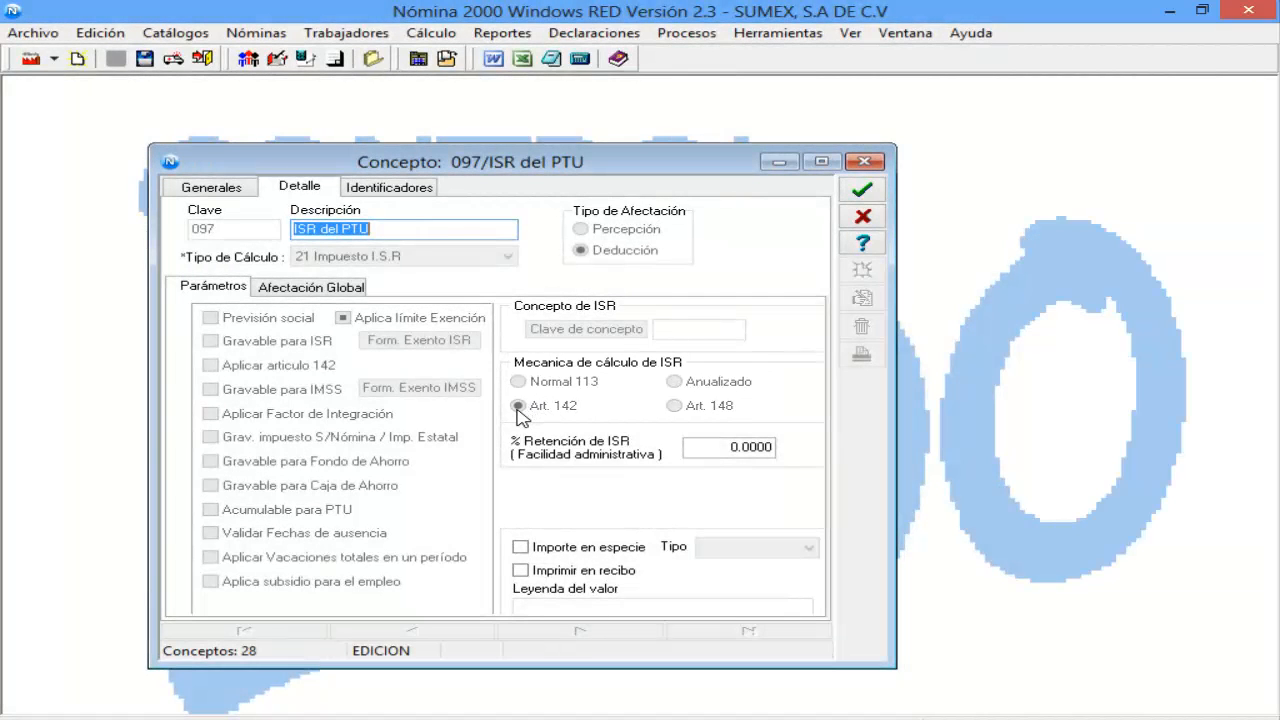
{"action": "left_click", "coordinate": [337, 292]}
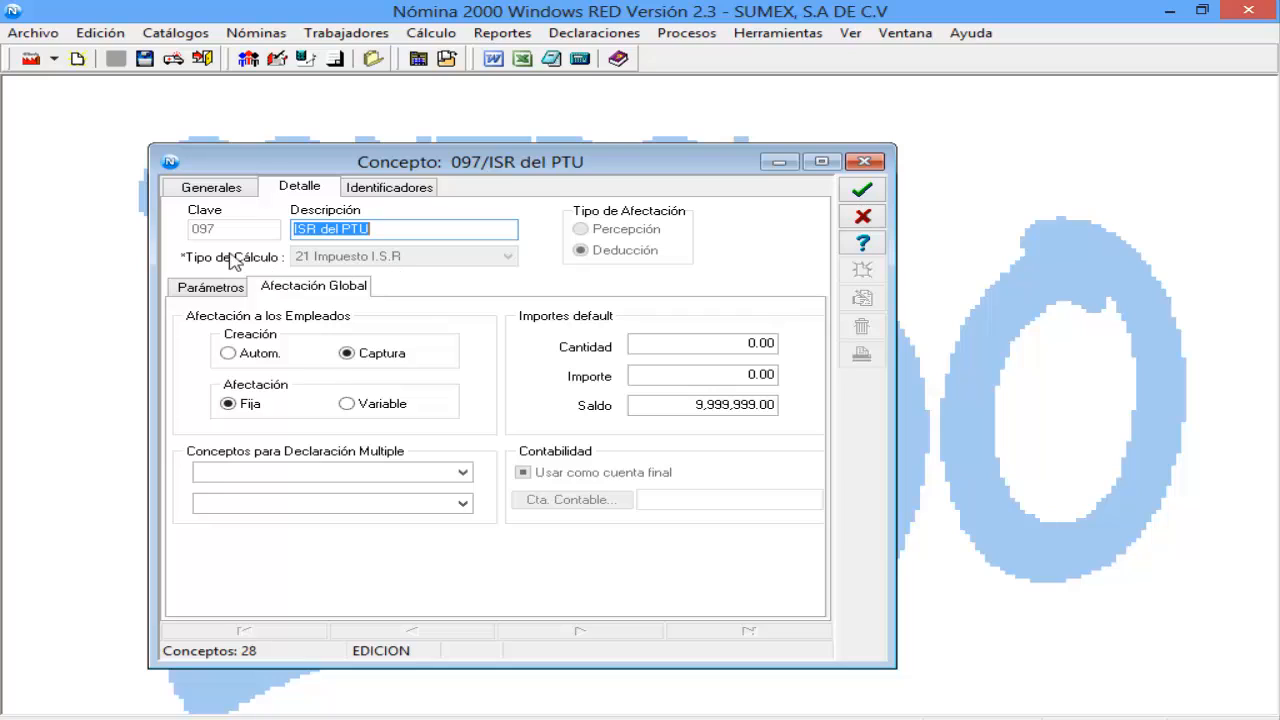
{"action": "left_click", "coordinate": [862, 190]}
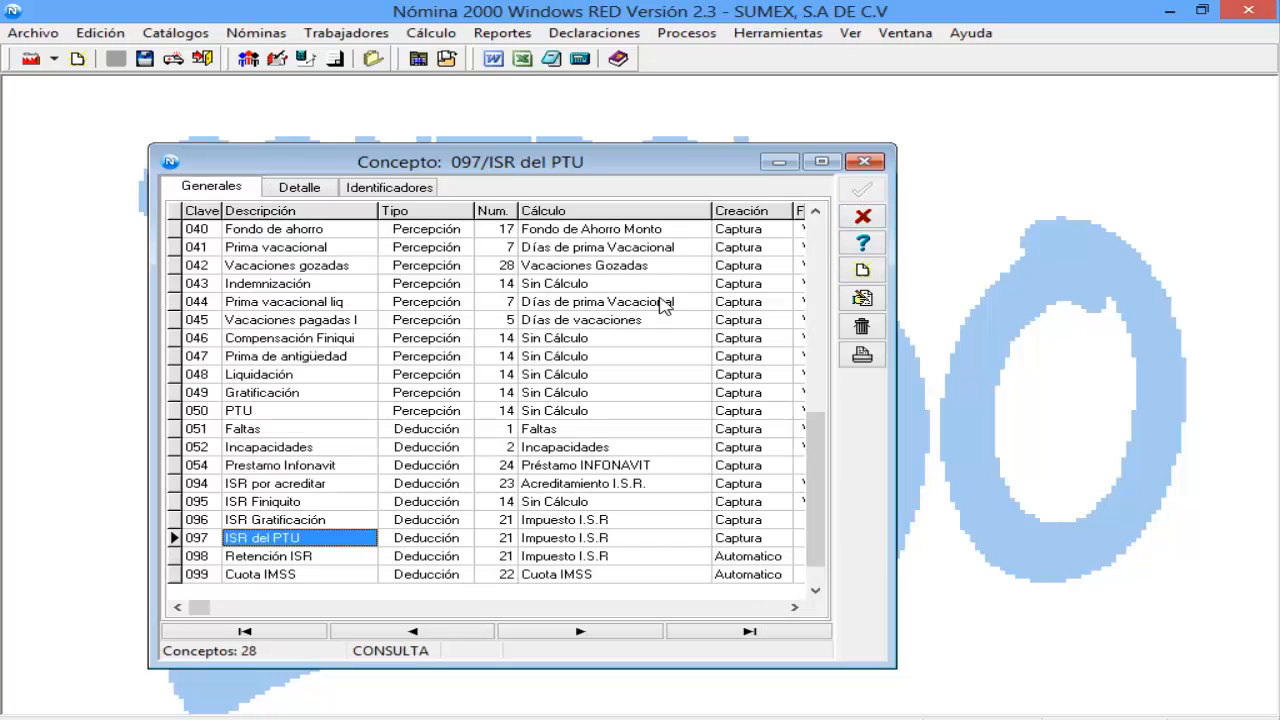
Step: Check which concept is assigned to the I.S.R. de reparto identifier, and close the Conceptos catalog
{"action": "left_click", "coordinate": [391, 189]}
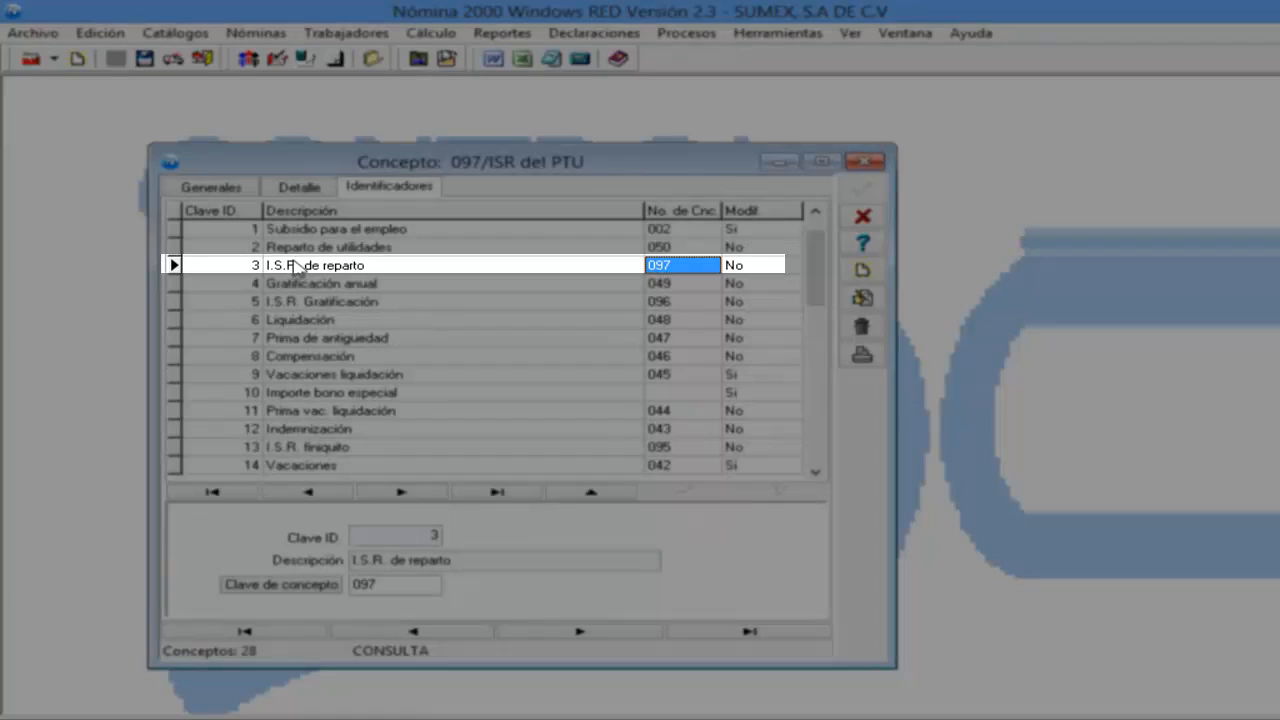
{"action": "left_click", "coordinate": [296, 265]}
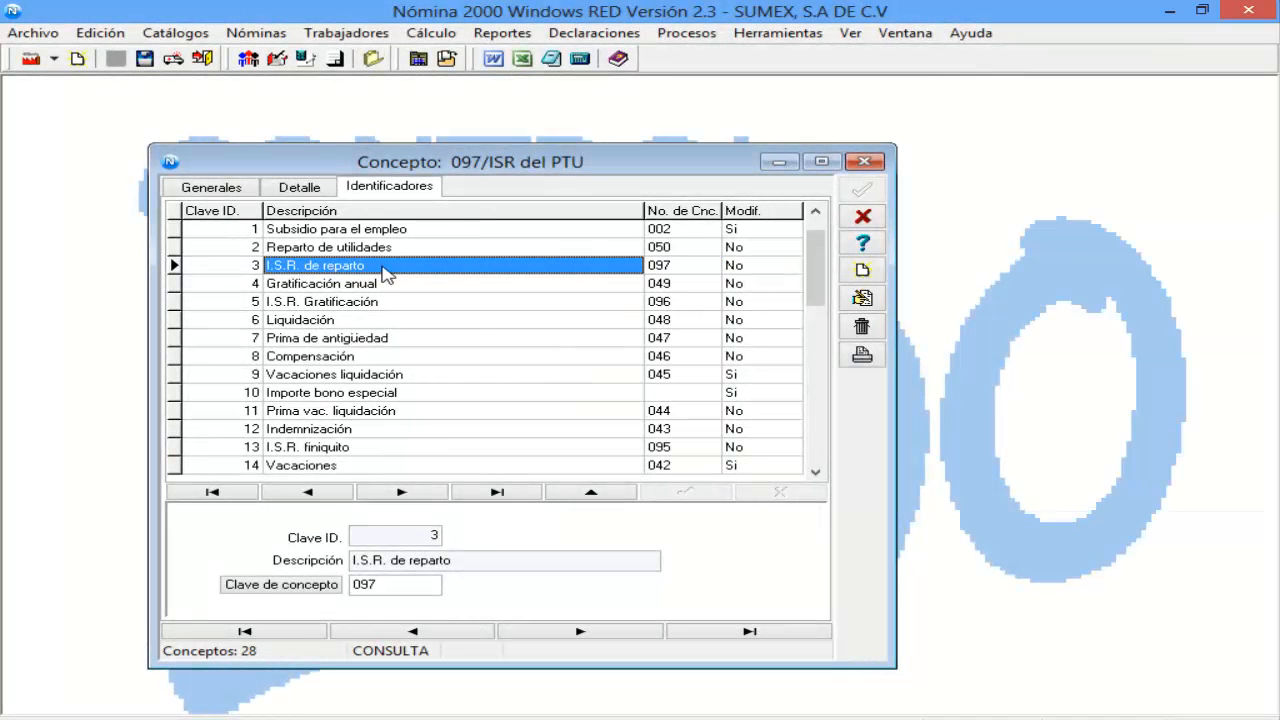
{"action": "left_click", "coordinate": [660, 266]}
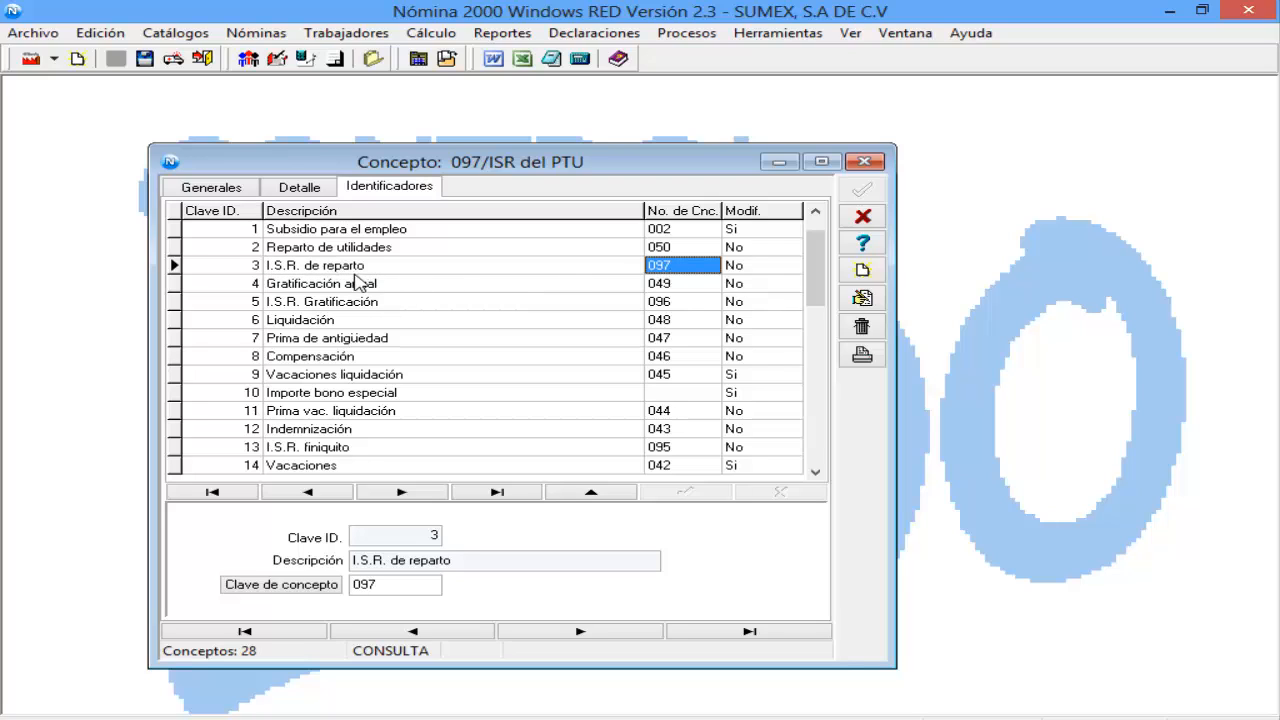
{"action": "left_click", "coordinate": [863, 218]}
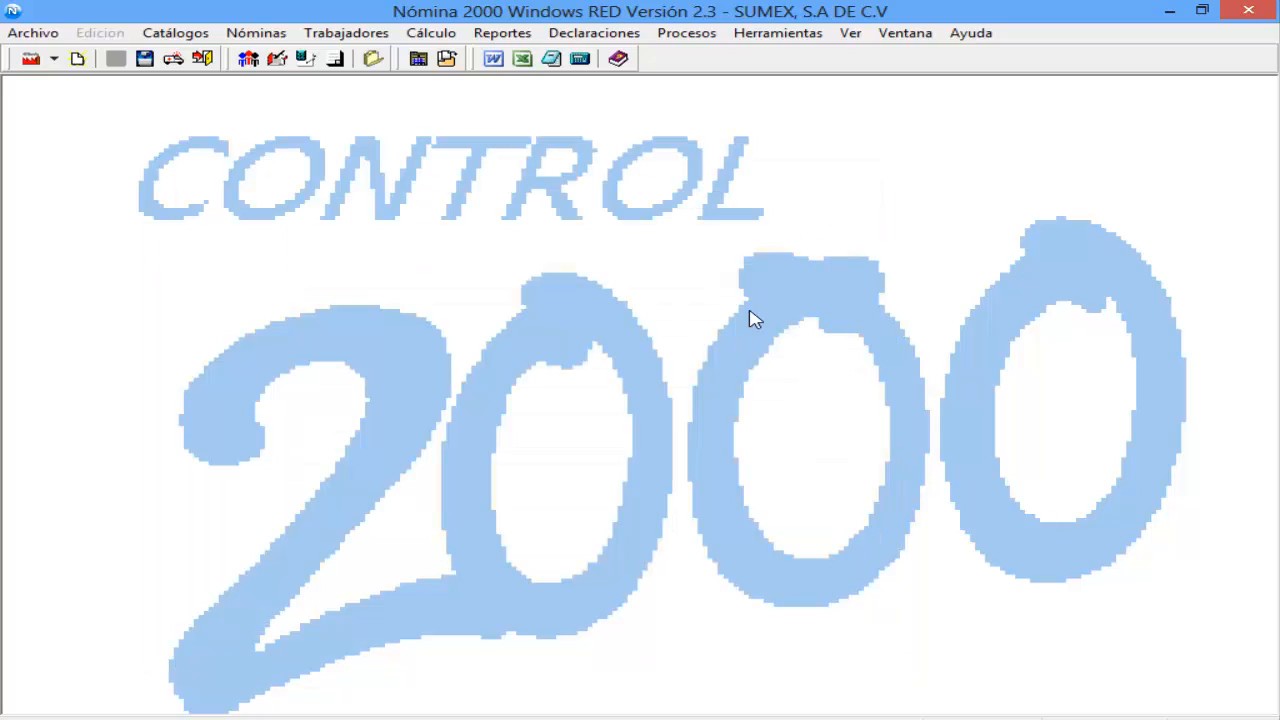
Step: Open the first worker's record for editing and display the PTU data in its calculation settings
{"action": "left_click", "coordinate": [330, 37]}
{"action": "left_click", "coordinate": [347, 56]}
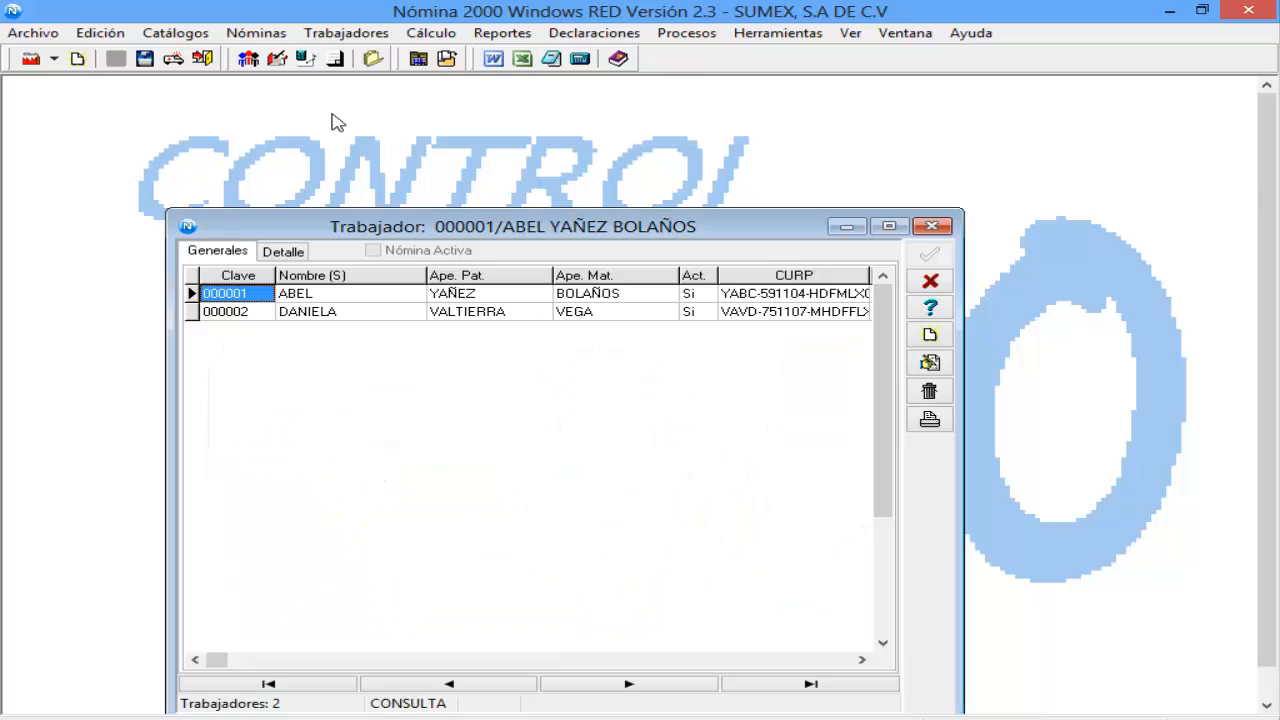
{"action": "left_click", "coordinate": [366, 298]}
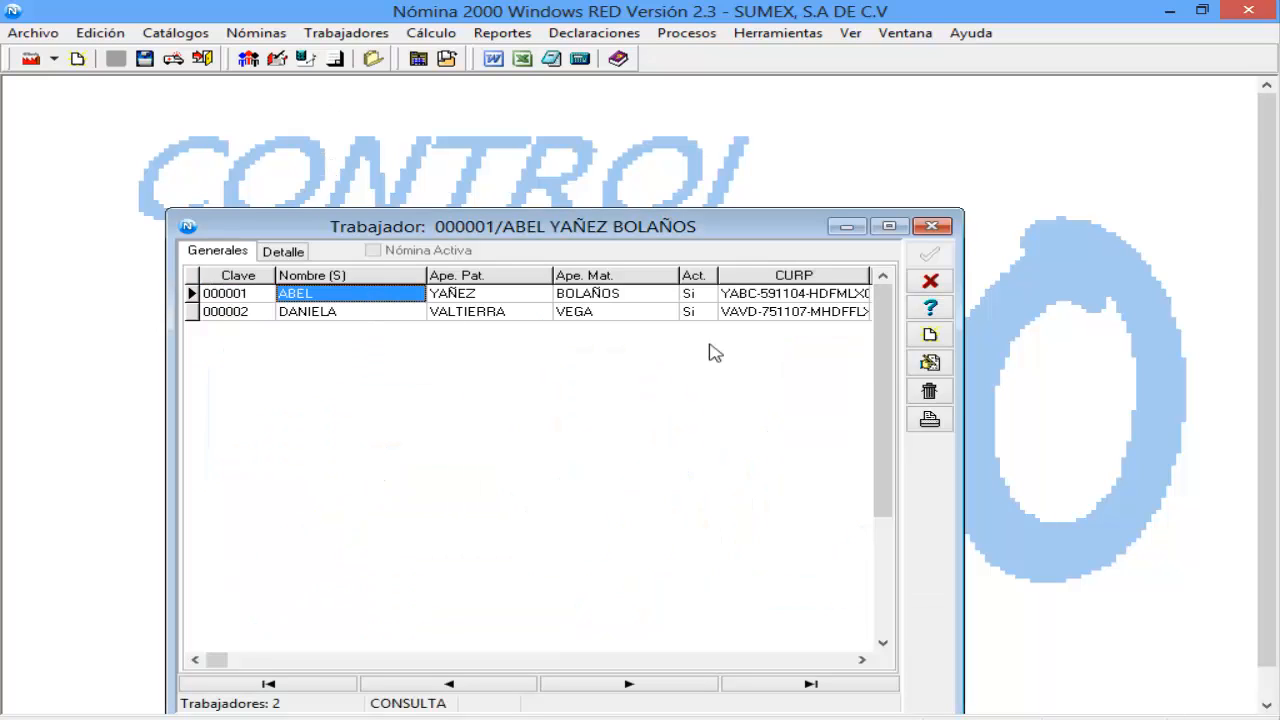
{"action": "left_click", "coordinate": [938, 366]}
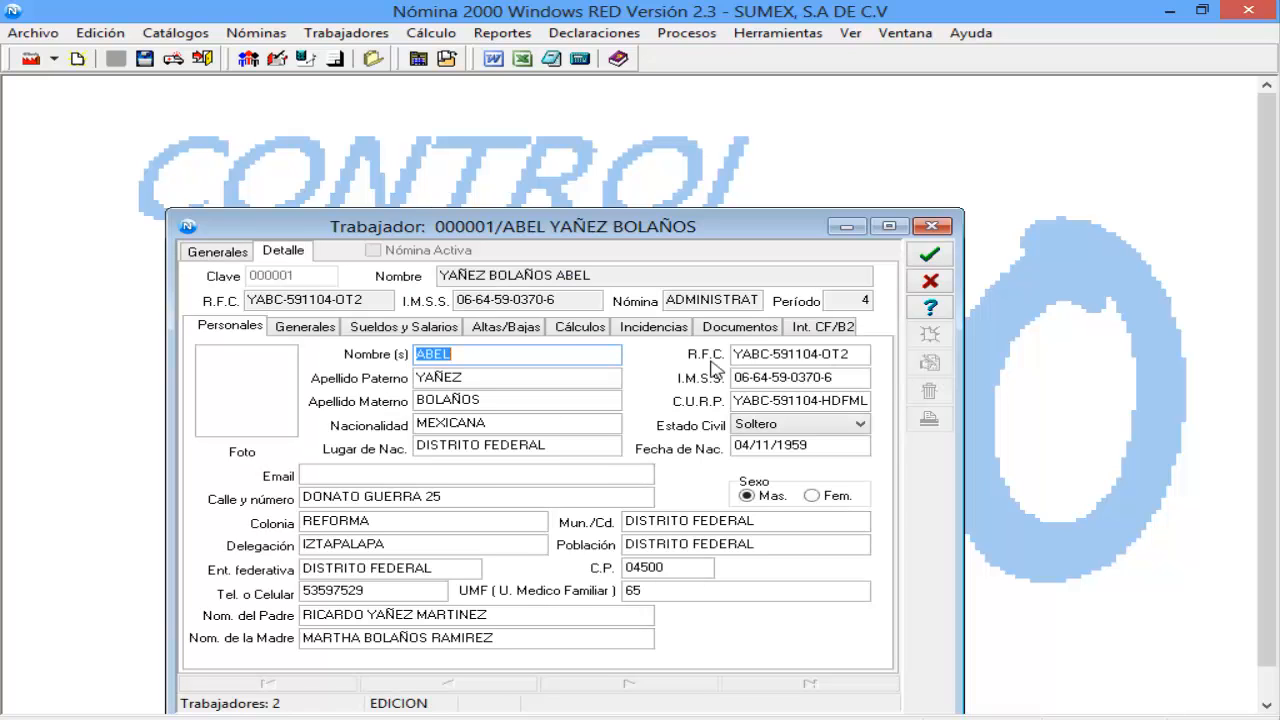
{"action": "left_click", "coordinate": [579, 330]}
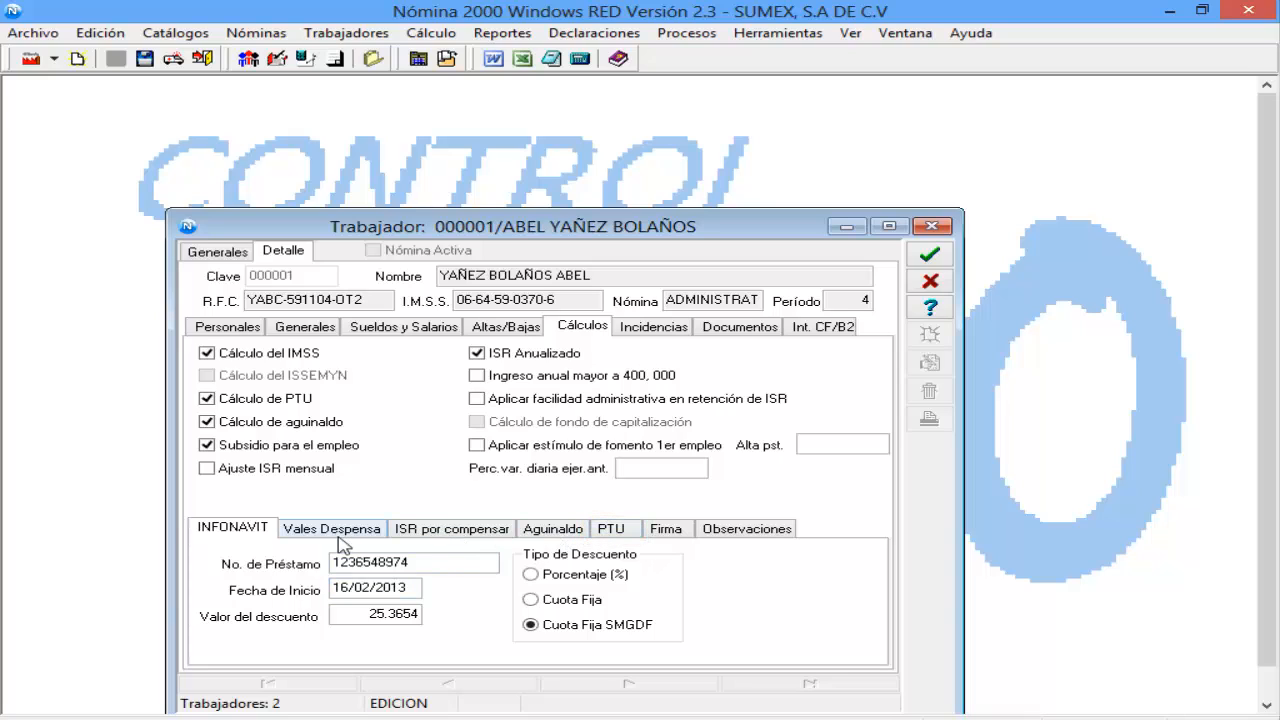
{"action": "left_click", "coordinate": [613, 538]}
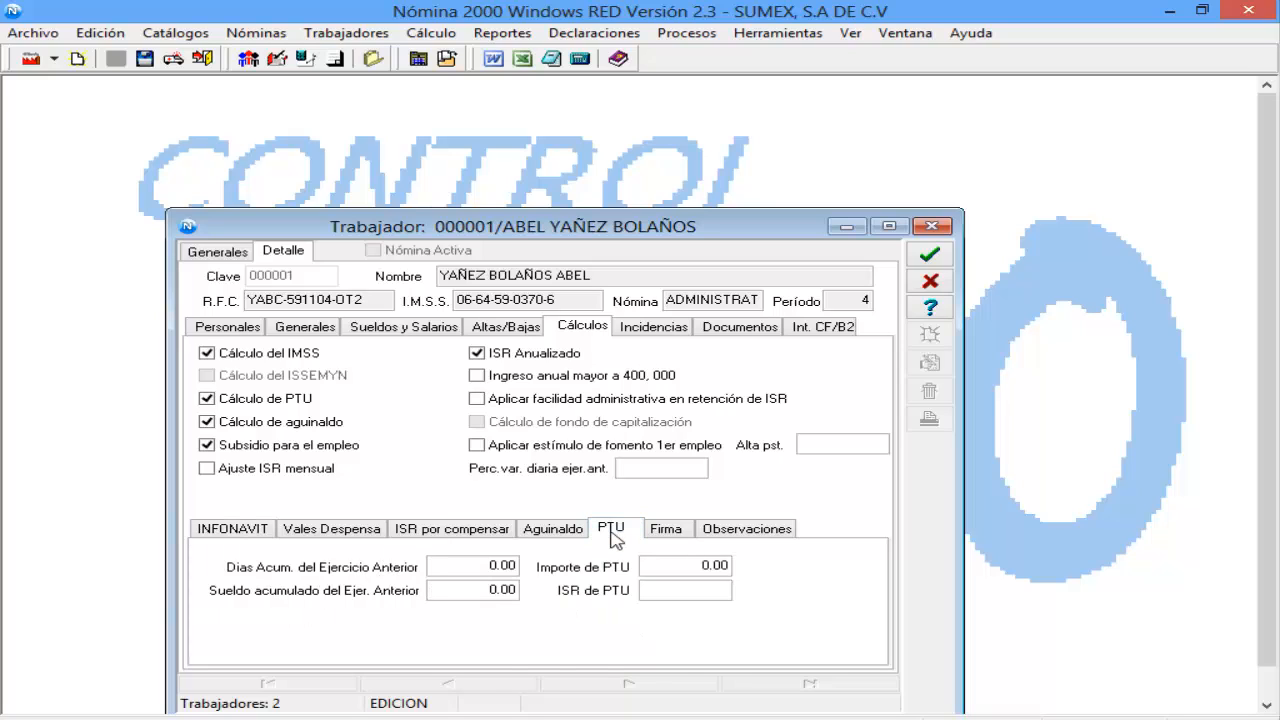
Step: Set the first worker's previous-year accumulated days to 365 and accumulated salary to 80,300, and save the record
{"action": "left_click", "coordinate": [460, 566]}
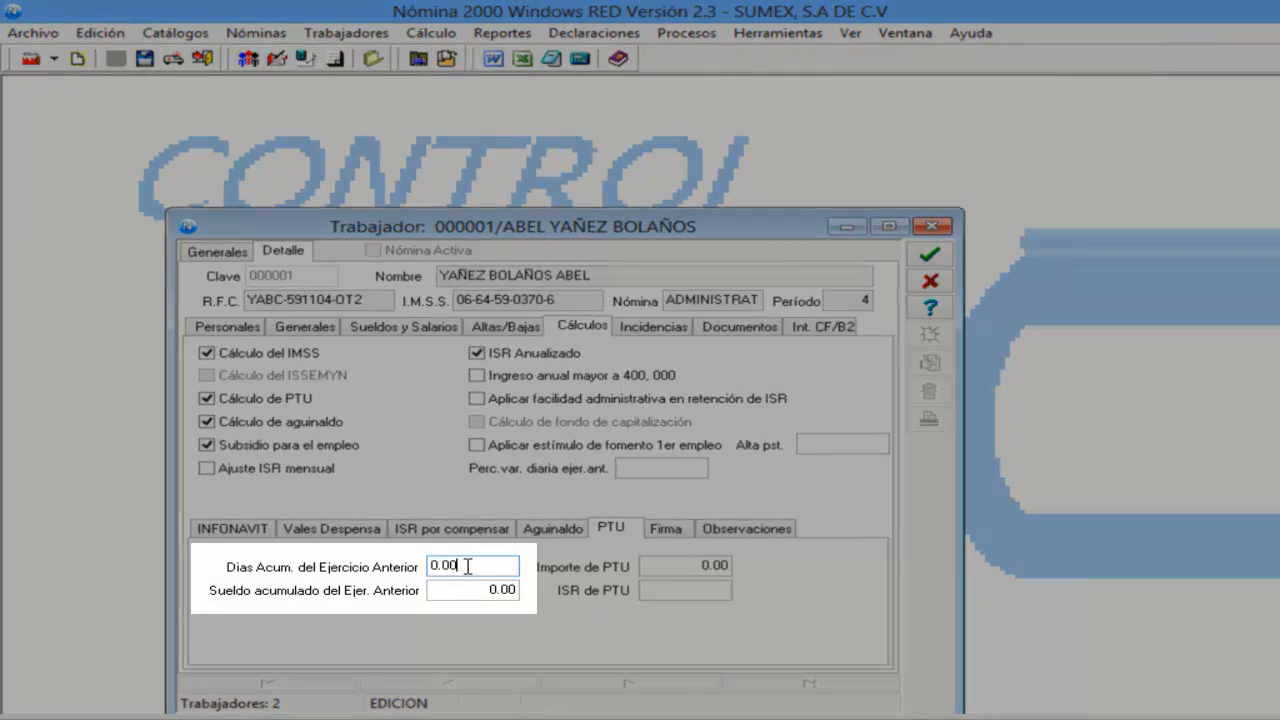
{"action": "left_click_drag", "start_coordinate": [471, 566], "coordinate": [331, 562]}
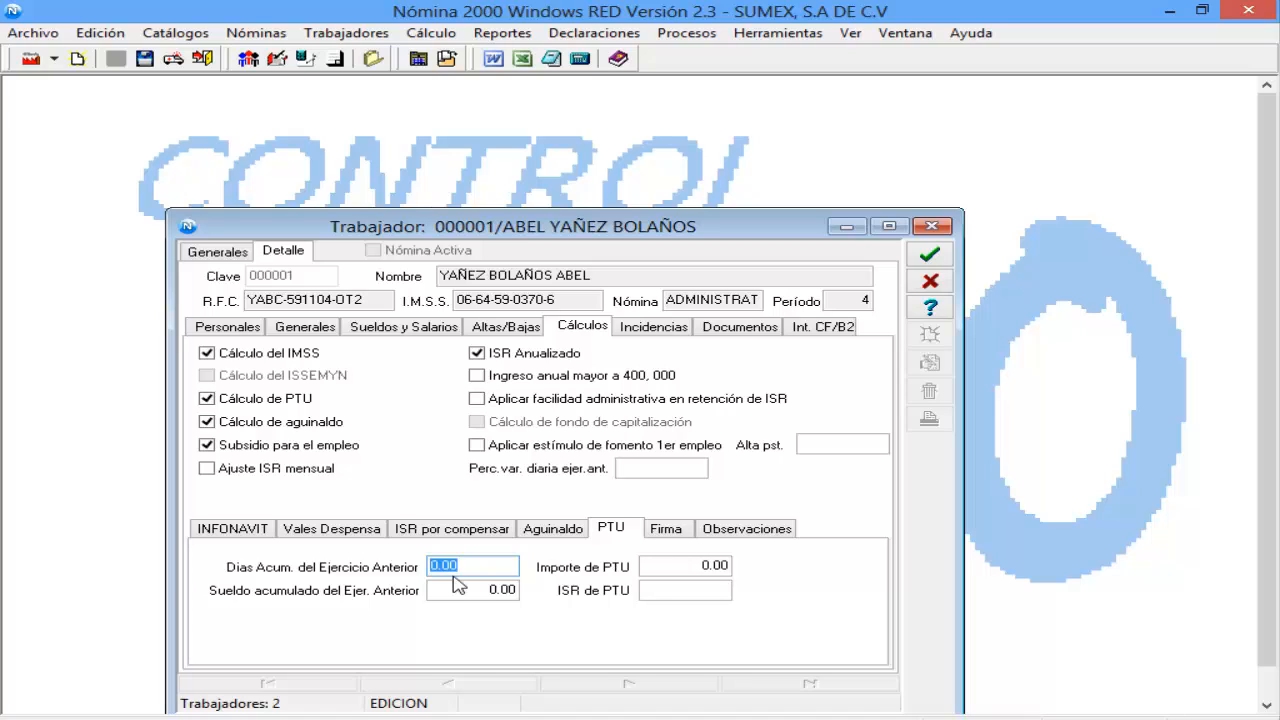
{"action": "type", "text": "365"}
{"action": "left_click", "coordinate": [459, 592]}
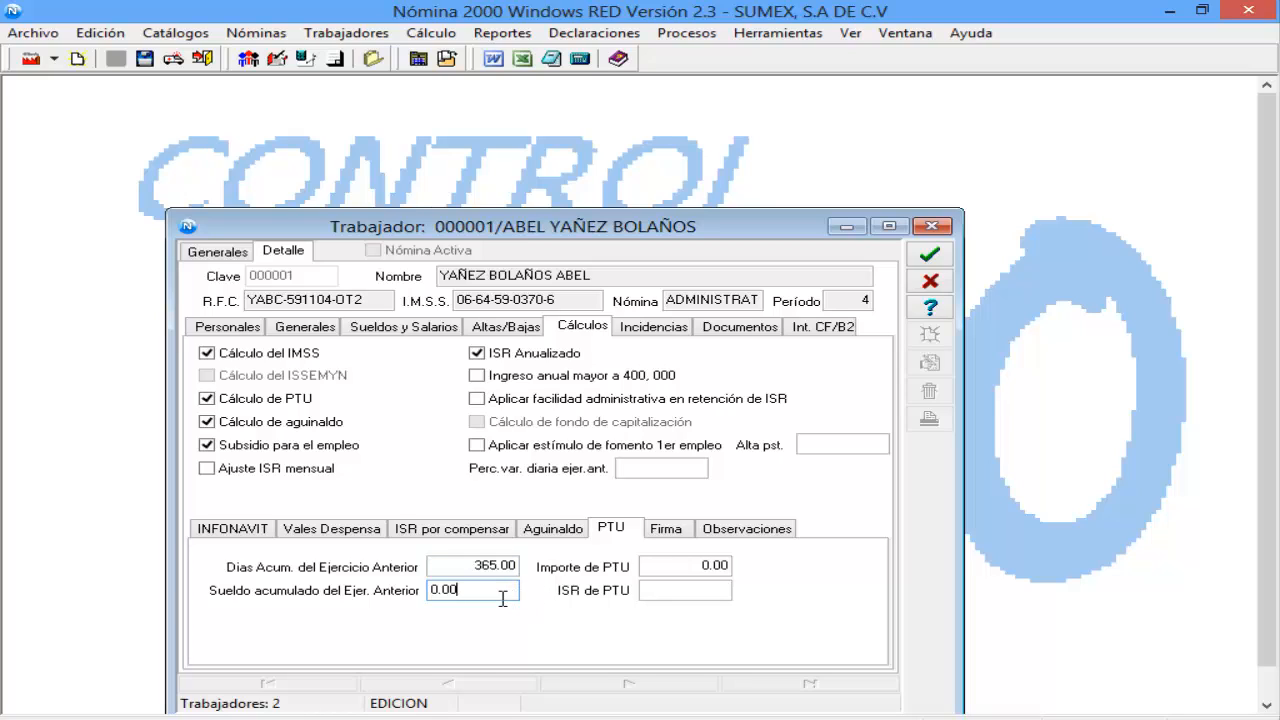
{"action": "left_click_drag", "start_coordinate": [487, 590], "coordinate": [388, 590]}
{"action": "type", "text": "80300"}
{"action": "left_click", "coordinate": [694, 565]}
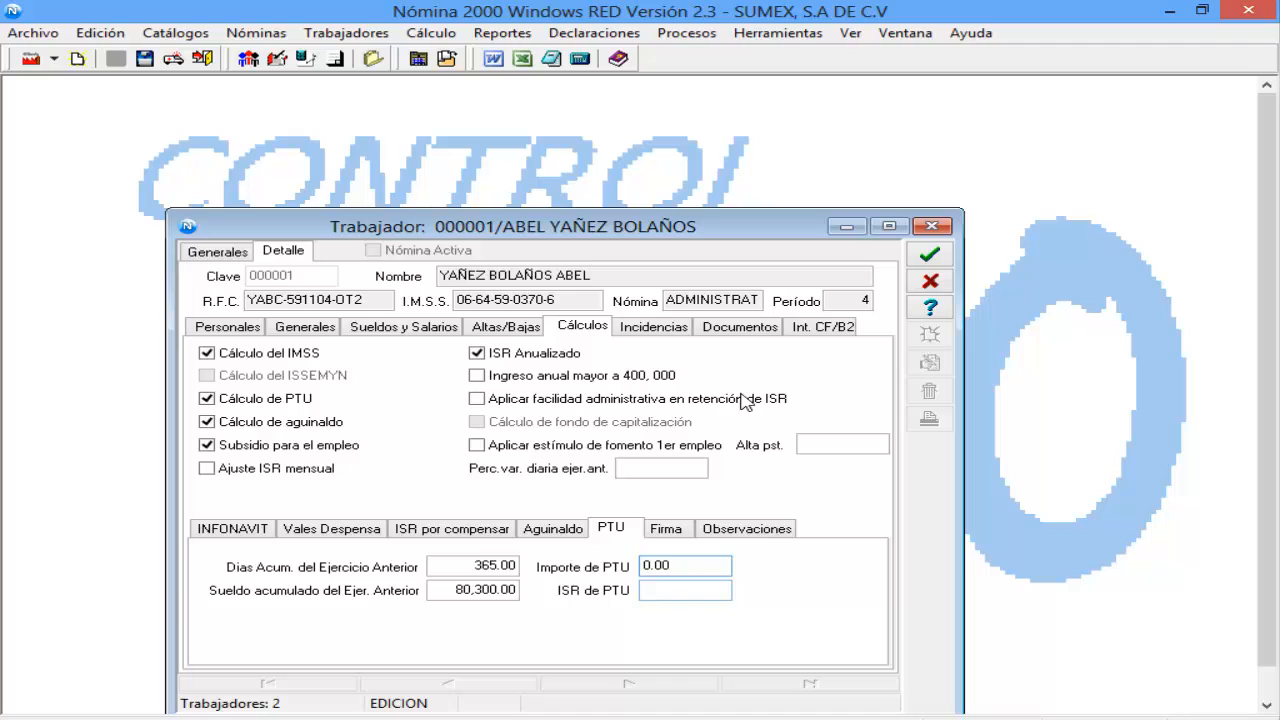
{"action": "left_click", "coordinate": [931, 263]}
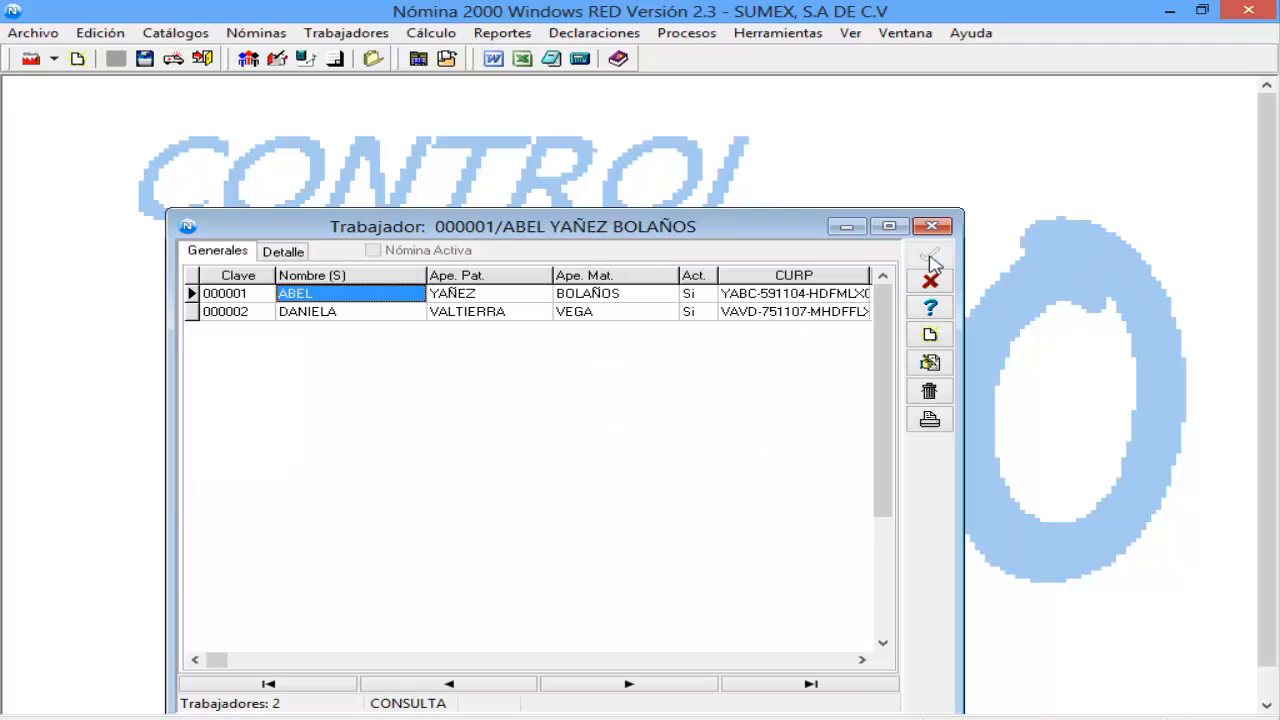
Step: Open the second worker's PTU data for editing and set the previous-year accumulated days to 360
{"action": "left_click", "coordinate": [305, 312]}
{"action": "left_click", "coordinate": [929, 363]}
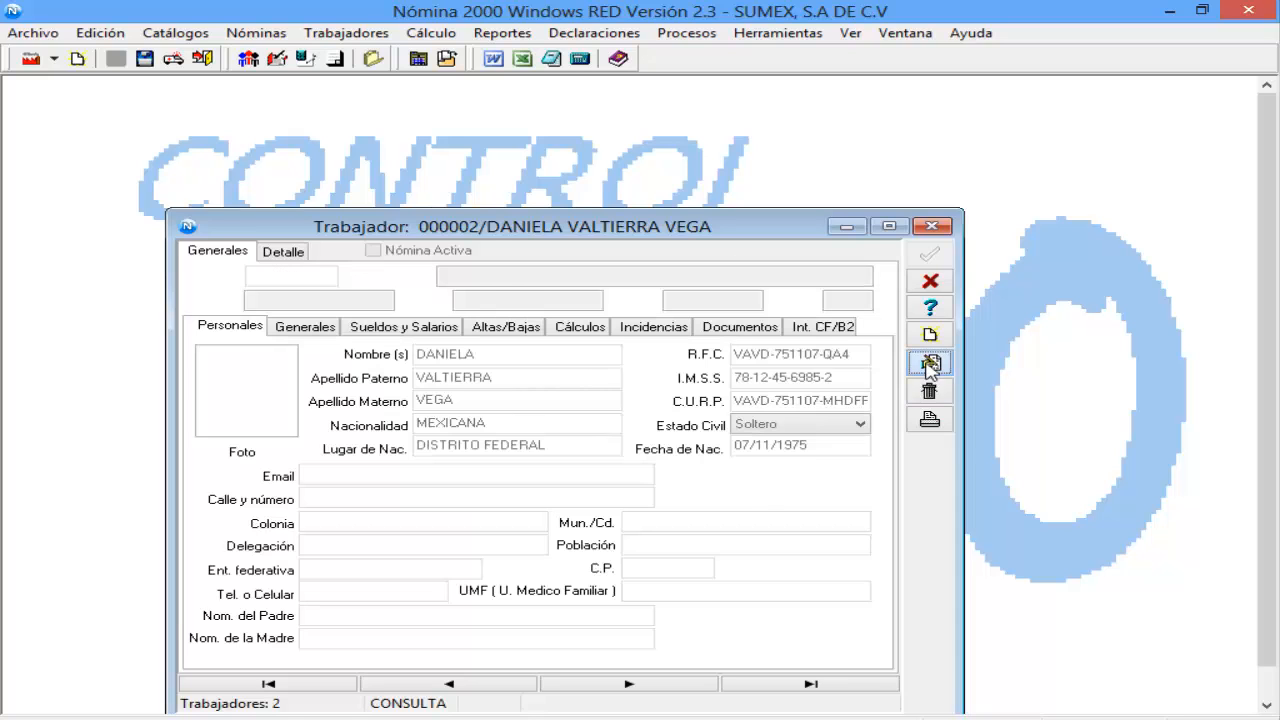
{"action": "left_click", "coordinate": [589, 338]}
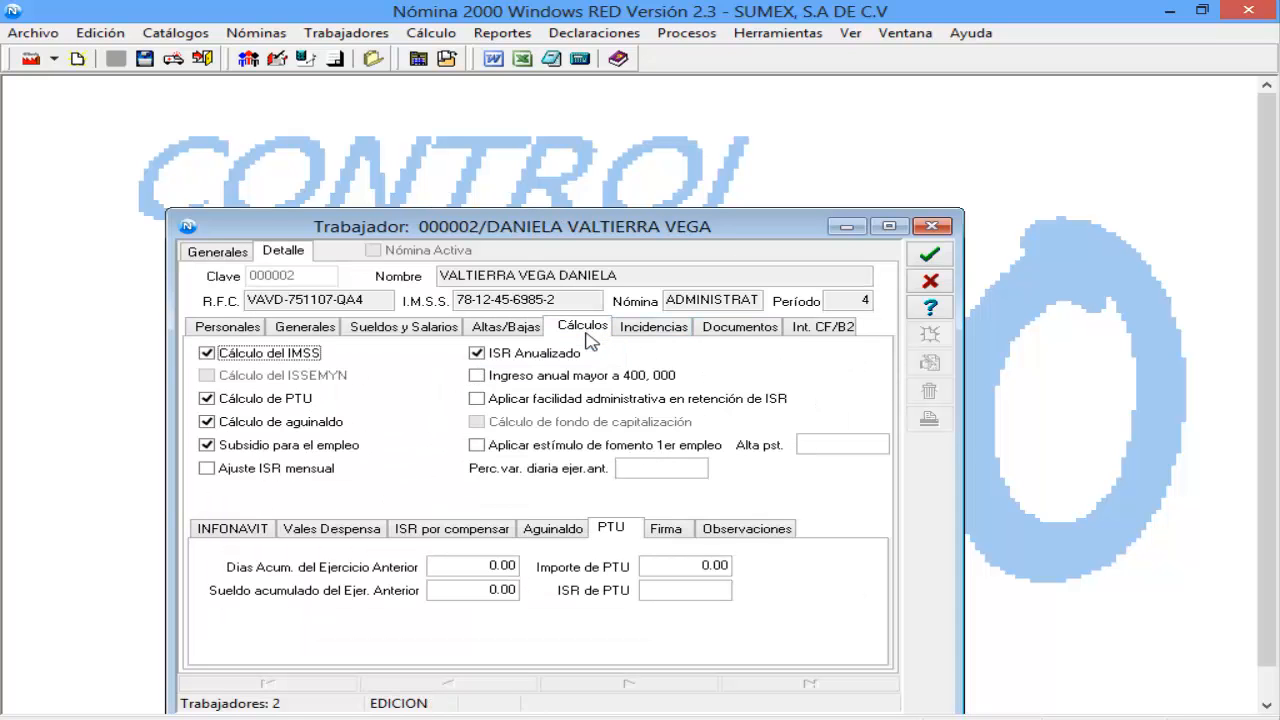
{"action": "left_click", "coordinate": [465, 564]}
{"action": "double_click", "coordinate": [479, 564]}
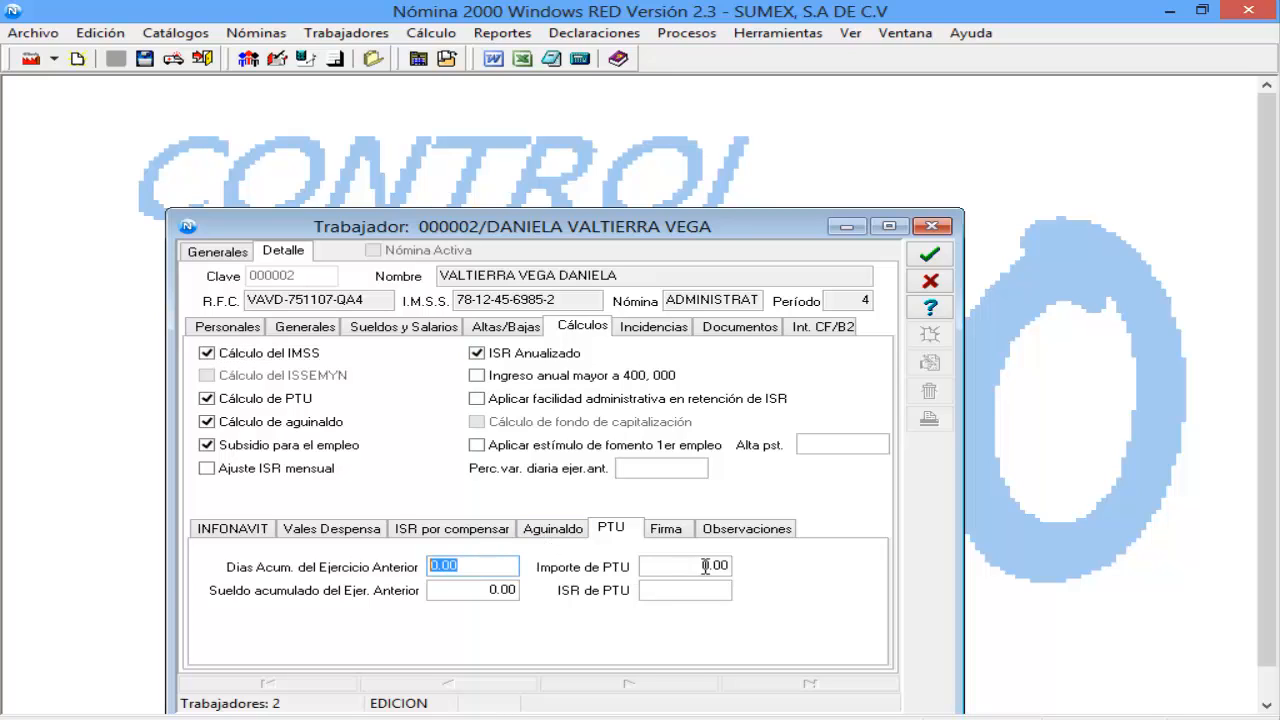
{"action": "type", "text": "360"}
Step: Set the second worker's previous-year accumulated salary to 65,000, save the record, and close the workers catalog
{"action": "double_click", "coordinate": [463, 591]}
{"action": "left_click_drag", "start_coordinate": [504, 591], "coordinate": [436, 589]}
{"action": "type", "text": "65000"}
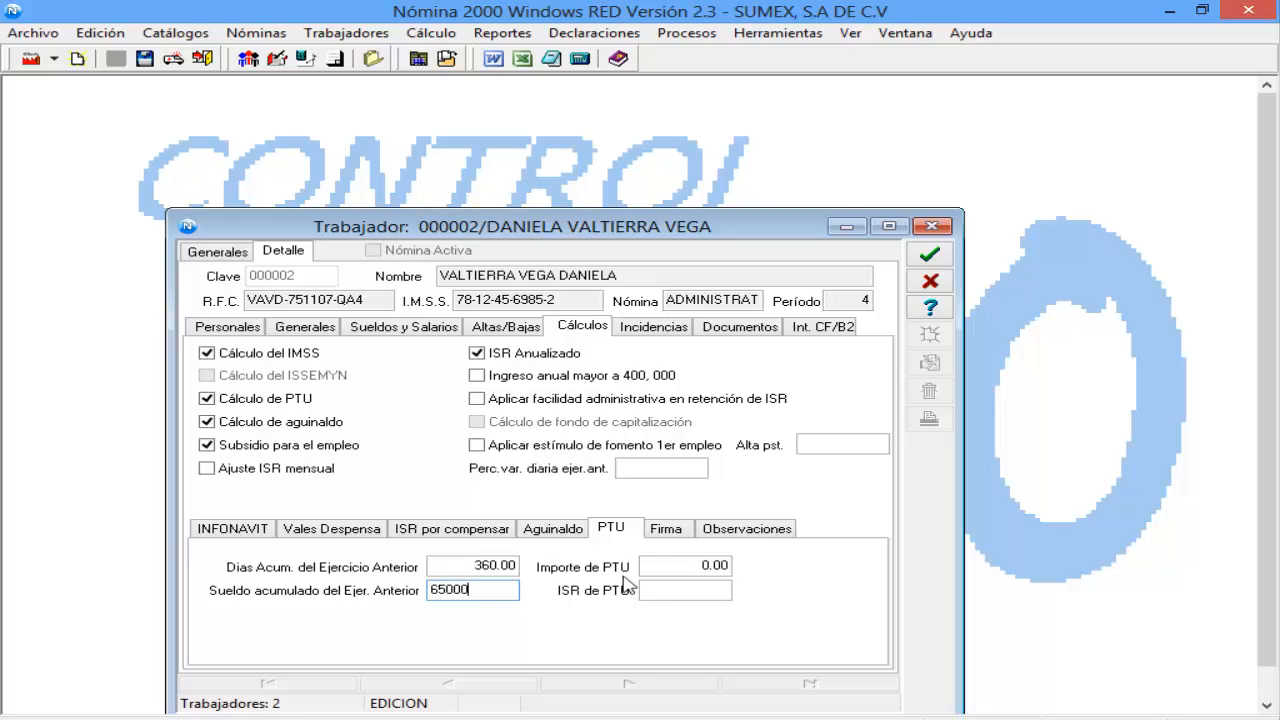
{"action": "left_click", "coordinate": [681, 564]}
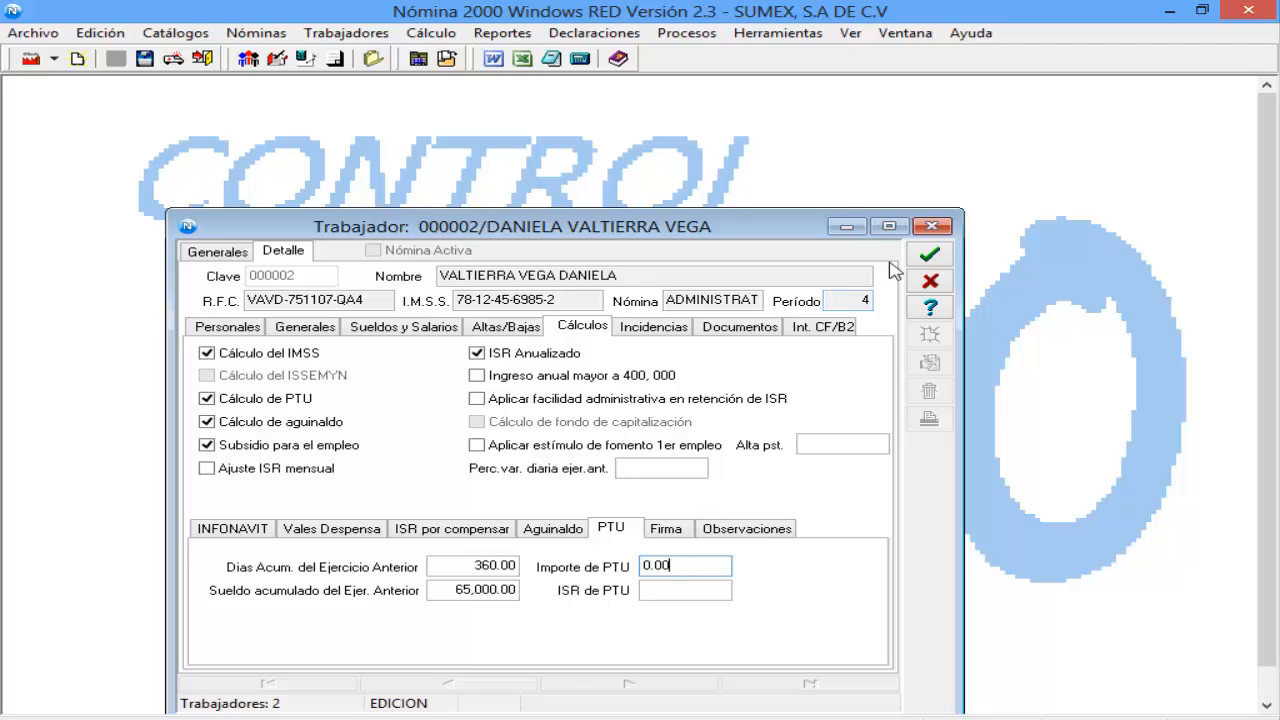
{"action": "left_click", "coordinate": [929, 254]}
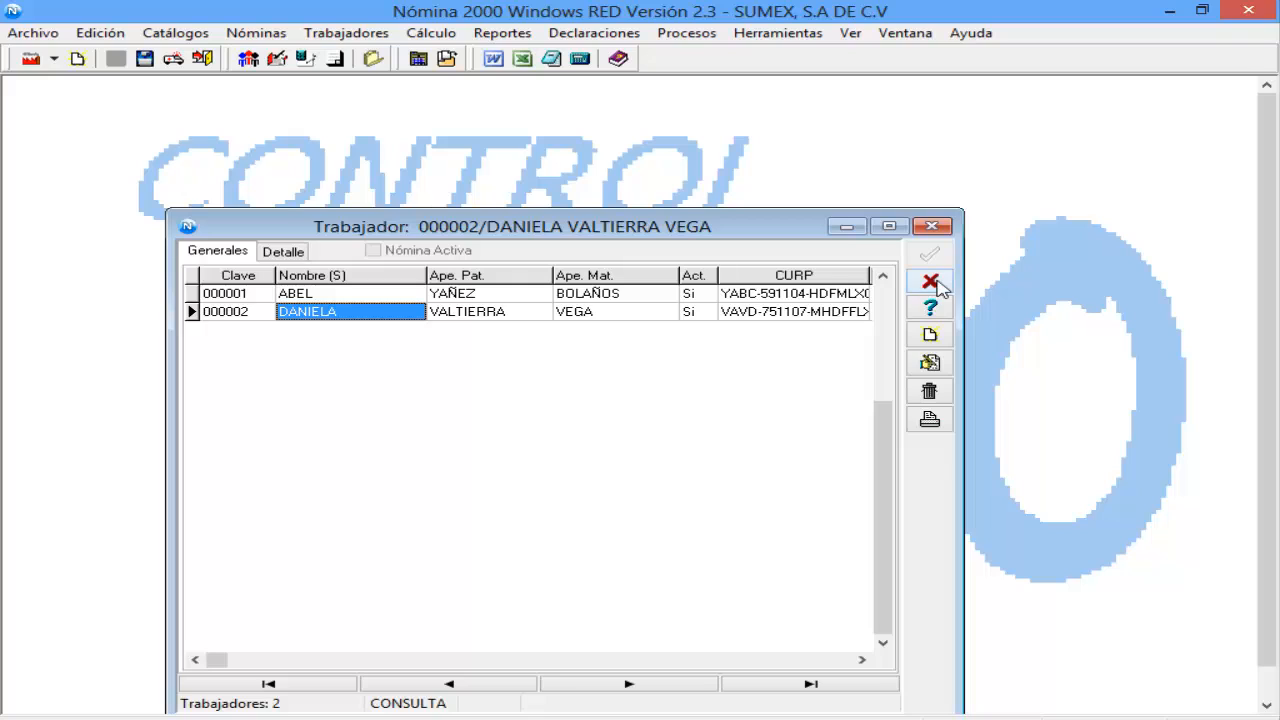
{"action": "left_click", "coordinate": [930, 283]}
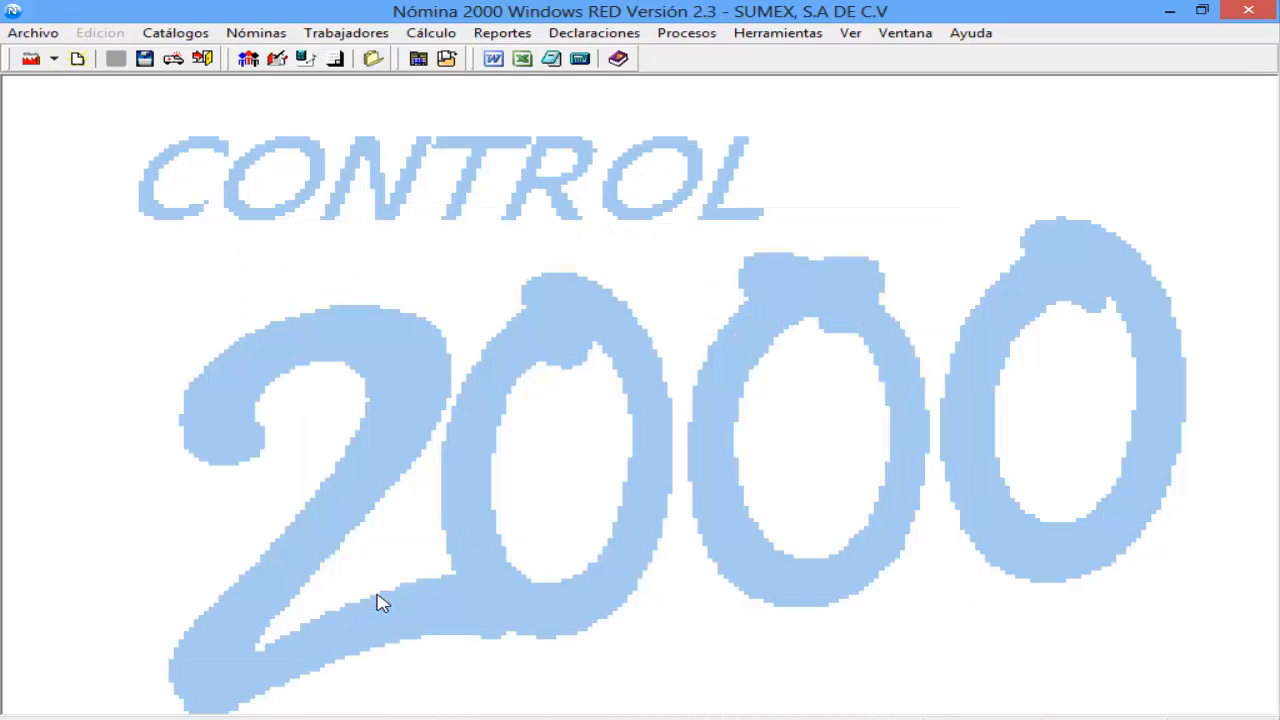
Step: Open the PTU calculation and set the amount to distribute to 35,000 and the maximum amount per worker to 20,000
{"action": "left_click", "coordinate": [431, 33]}
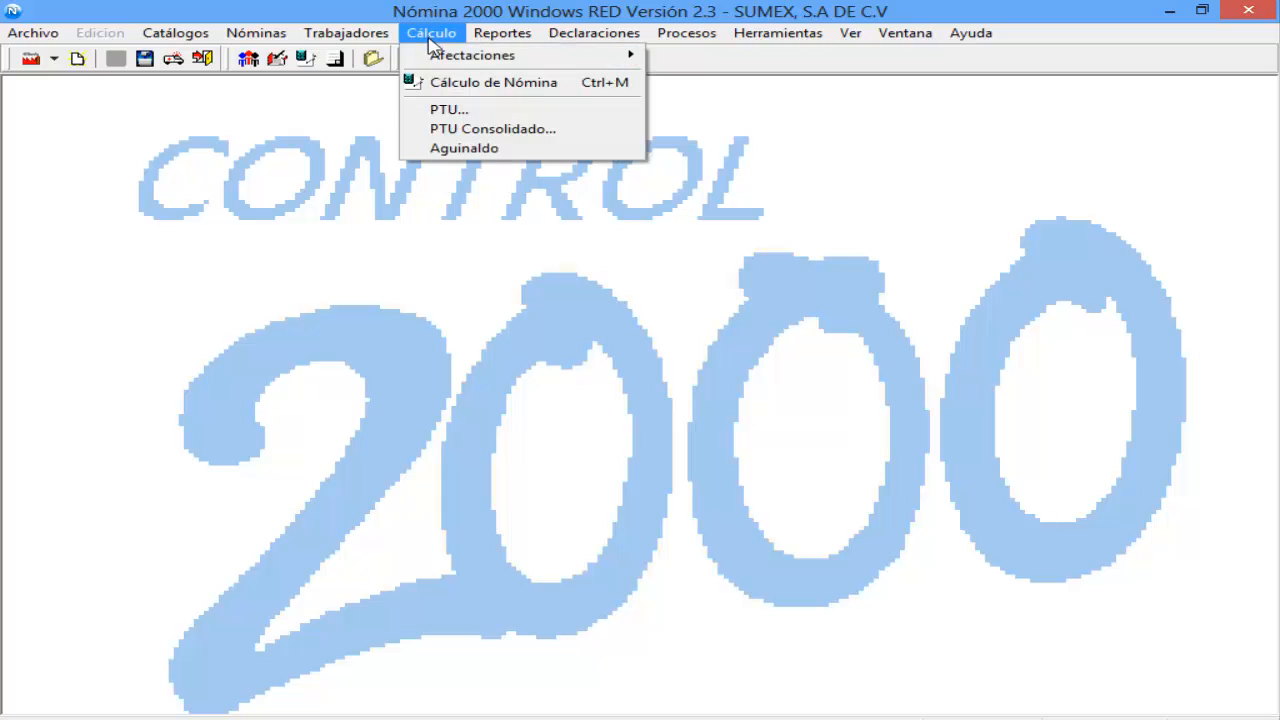
{"action": "left_click", "coordinate": [449, 111]}
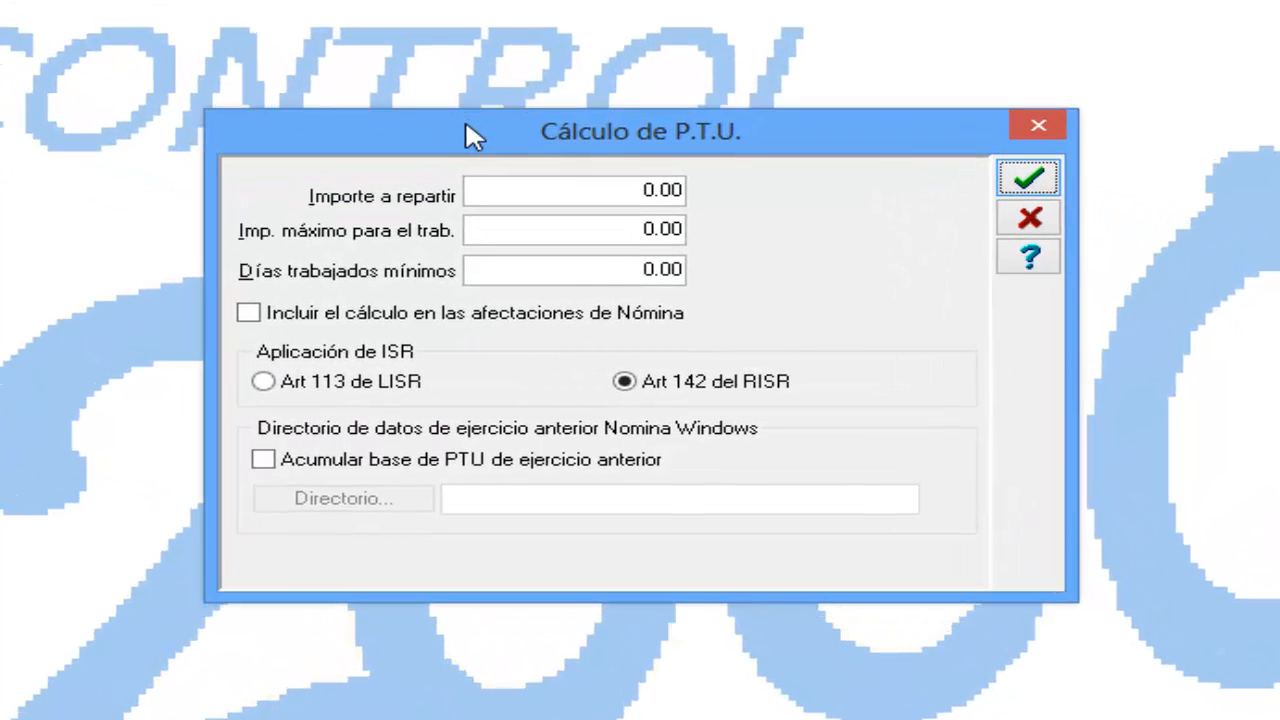
{"action": "left_click", "coordinate": [501, 193]}
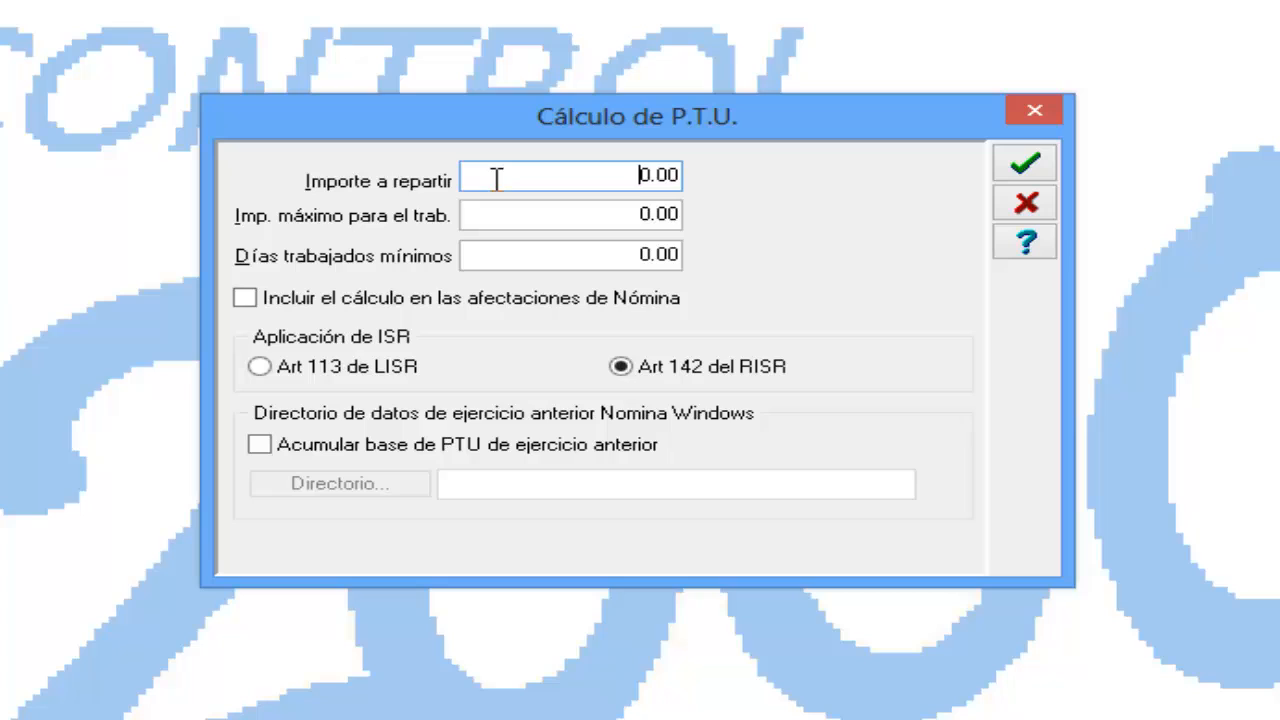
{"action": "left_click_drag", "start_coordinate": [514, 171], "coordinate": [848, 150]}
{"action": "type", "text": "35000"}
{"action": "left_click", "coordinate": [547, 220]}
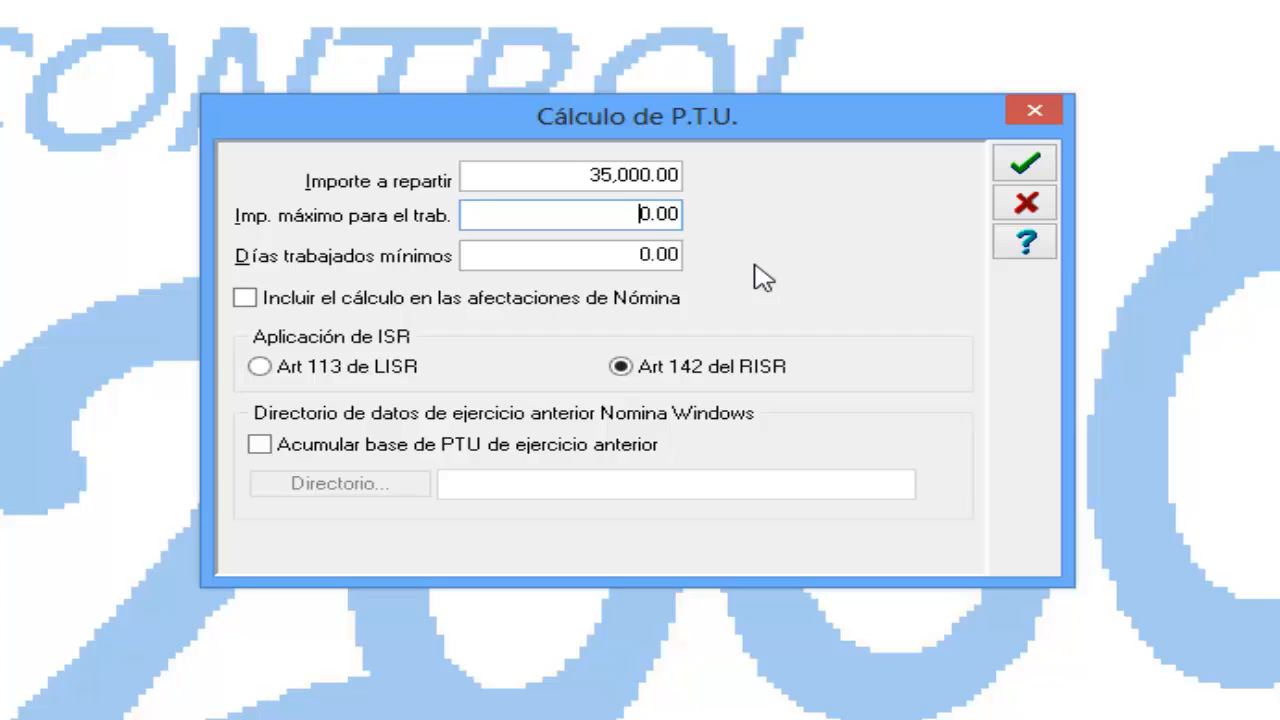
{"action": "type", "text": "2000"}
Step: Set the minimum days worked to 60 and include the calculation in the payroll afectaciones
{"action": "left_click", "coordinate": [574, 256]}
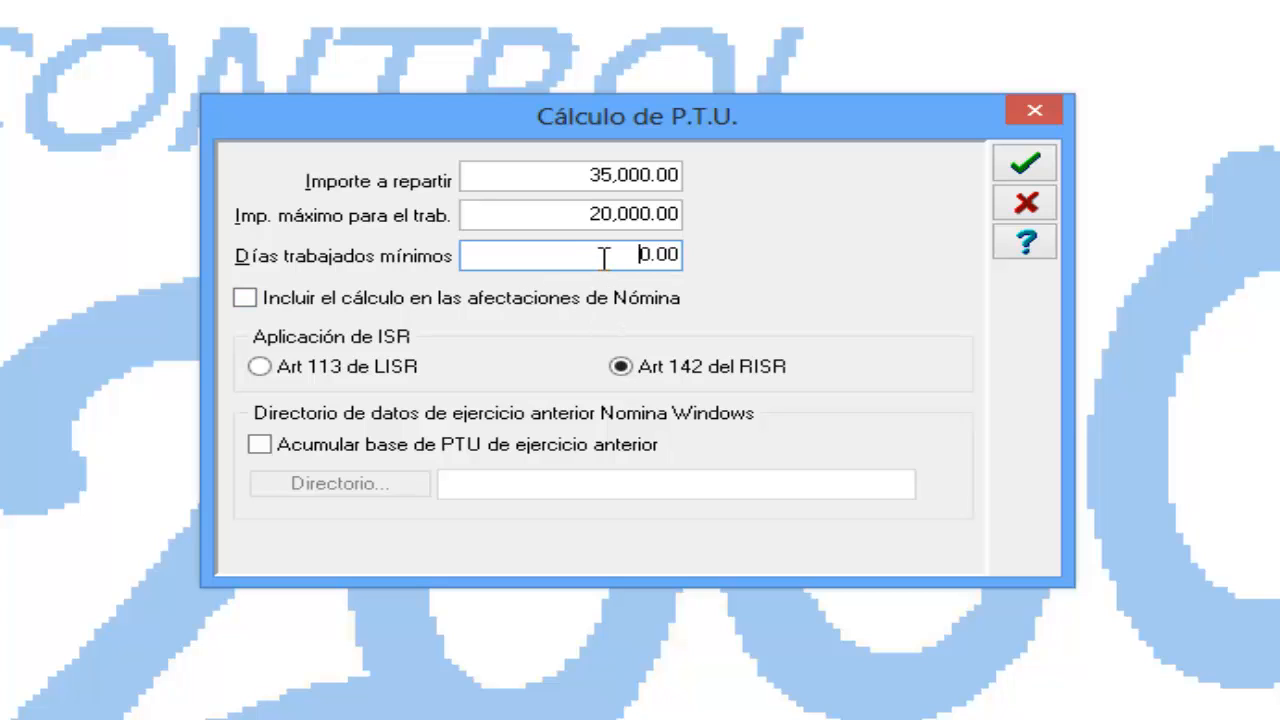
{"action": "left_click_drag", "start_coordinate": [614, 257], "coordinate": [708, 255]}
{"action": "type", "text": "60"}
{"action": "left_click", "coordinate": [246, 299]}
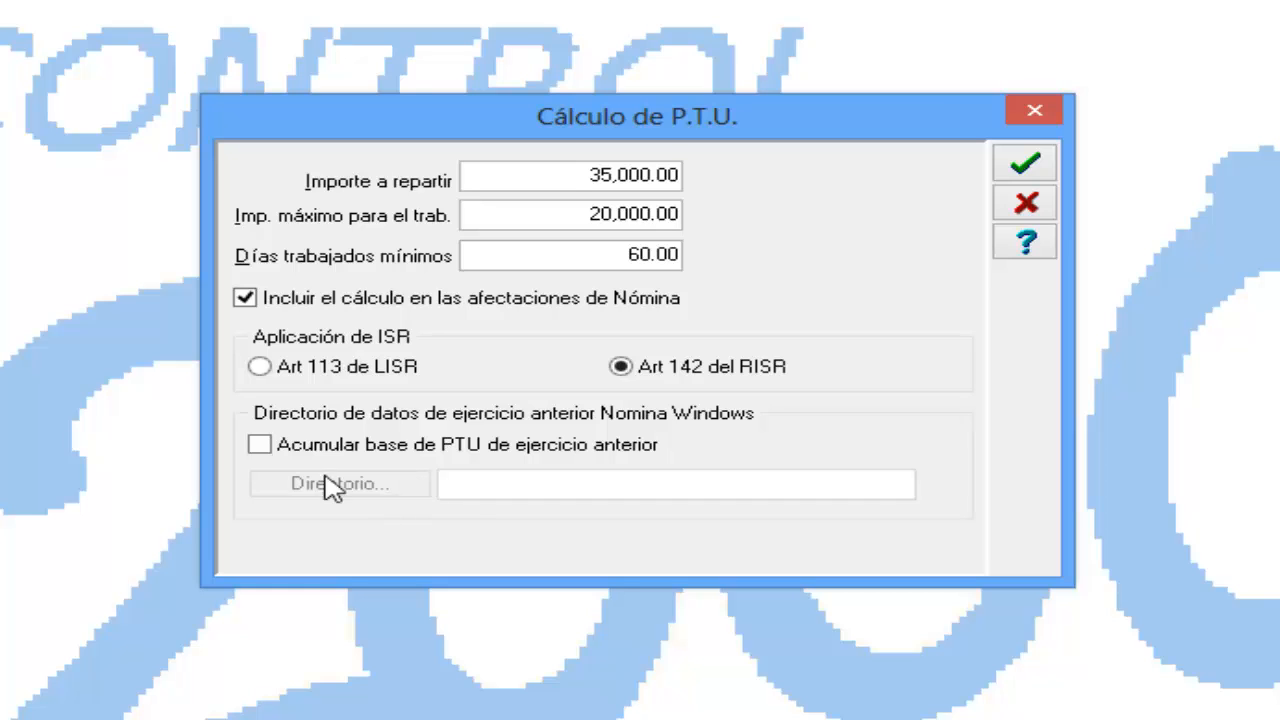
{"action": "left_click", "coordinate": [258, 446]}
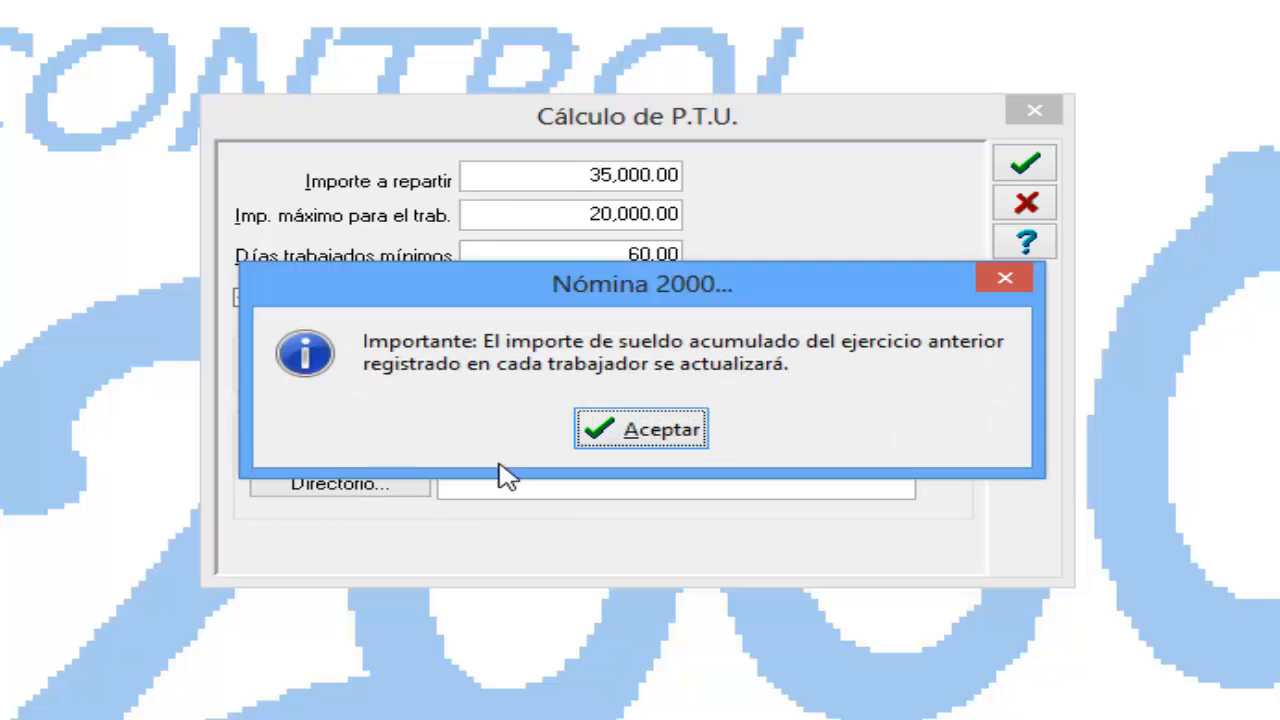
{"action": "left_click", "coordinate": [694, 432]}
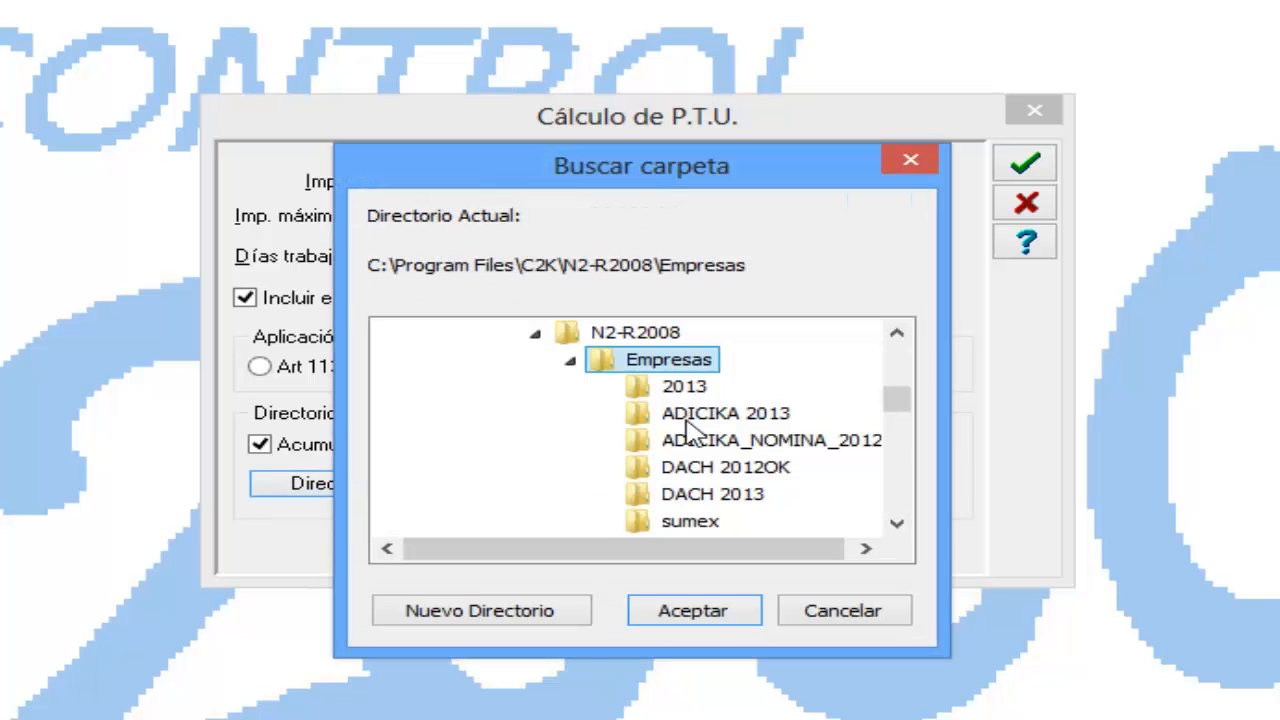
{"action": "left_click", "coordinate": [674, 414]}
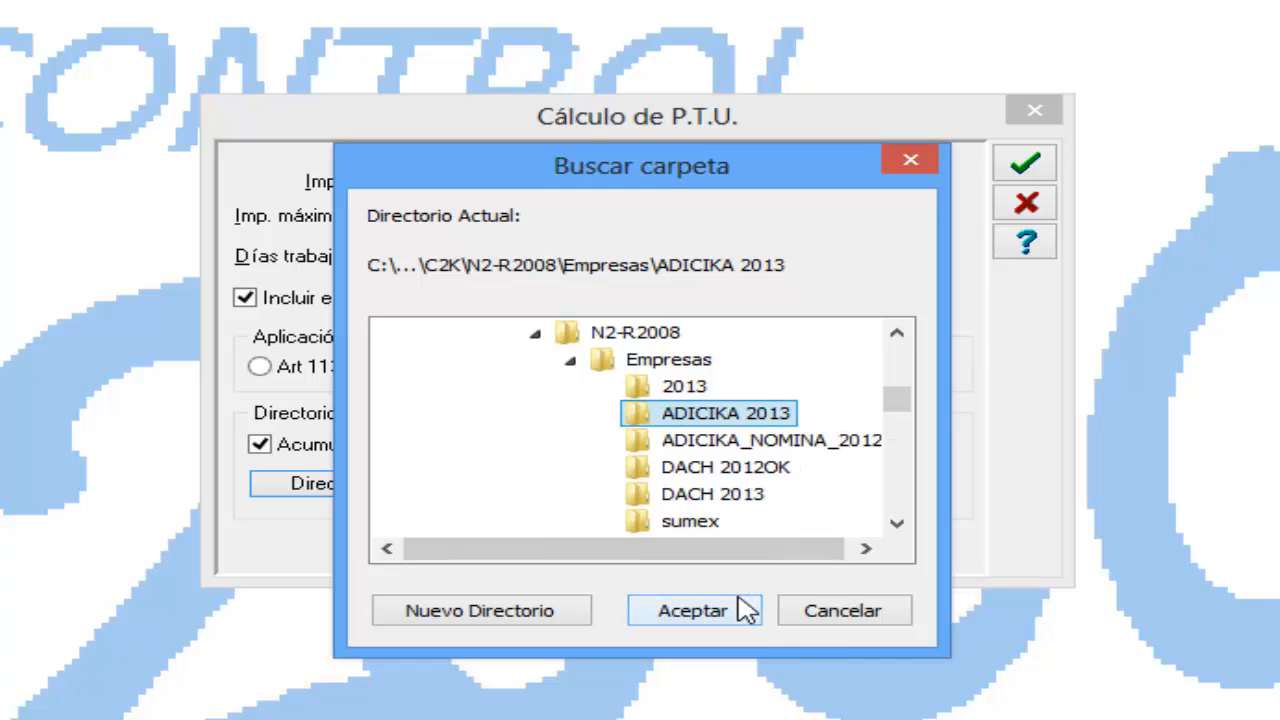
{"action": "left_click", "coordinate": [820, 620]}
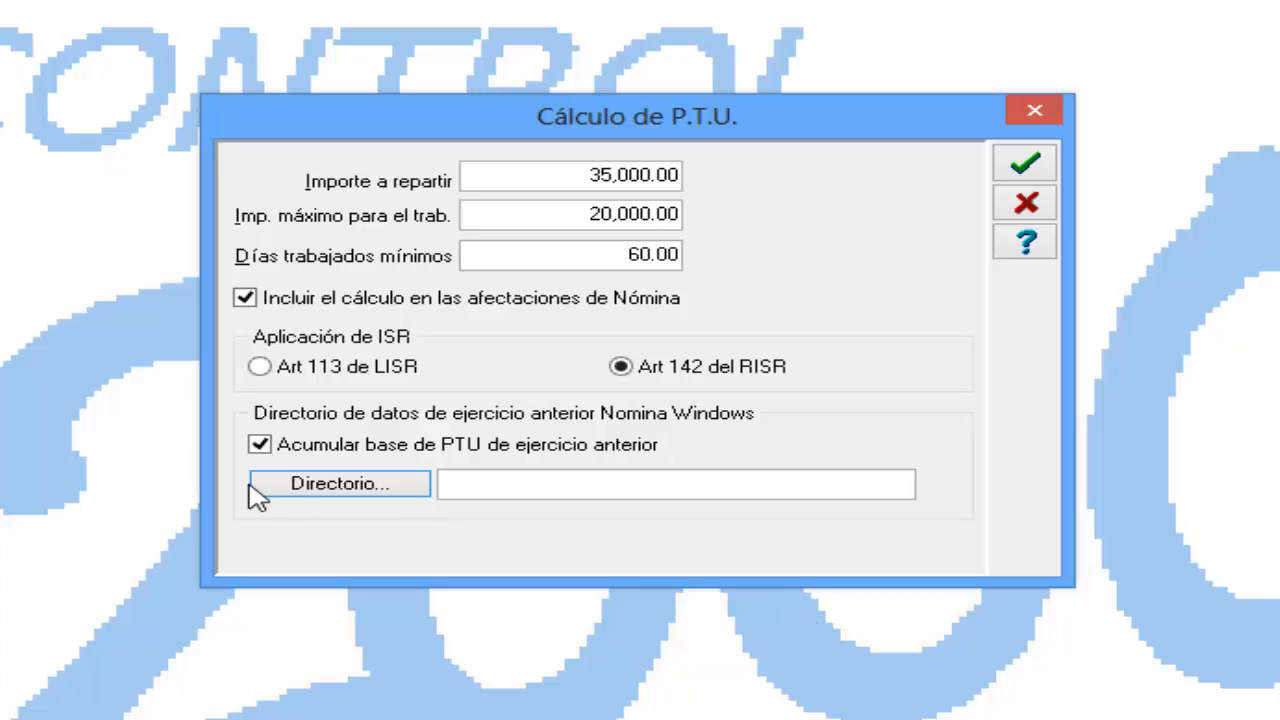
{"action": "left_click", "coordinate": [262, 450]}
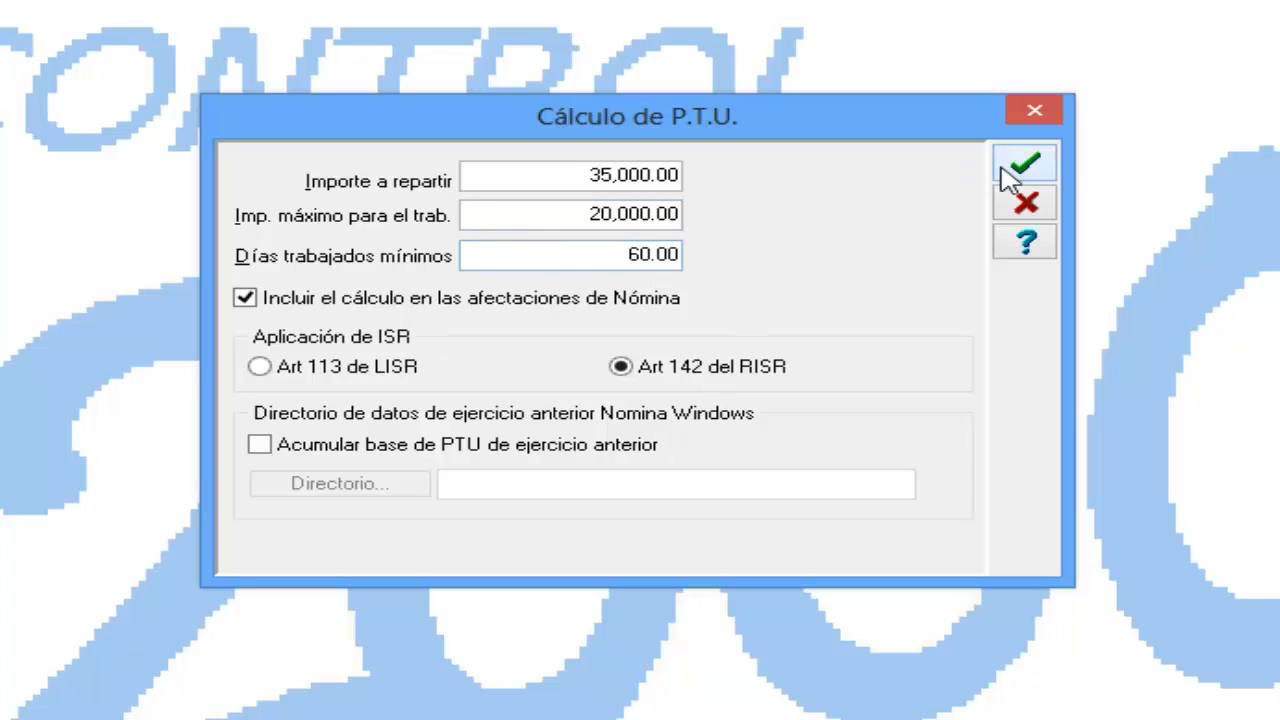
Step: Run the PTU calculation with the entered parameters, confirm its execution, and acknowledge its completion
{"action": "left_click", "coordinate": [1030, 166]}
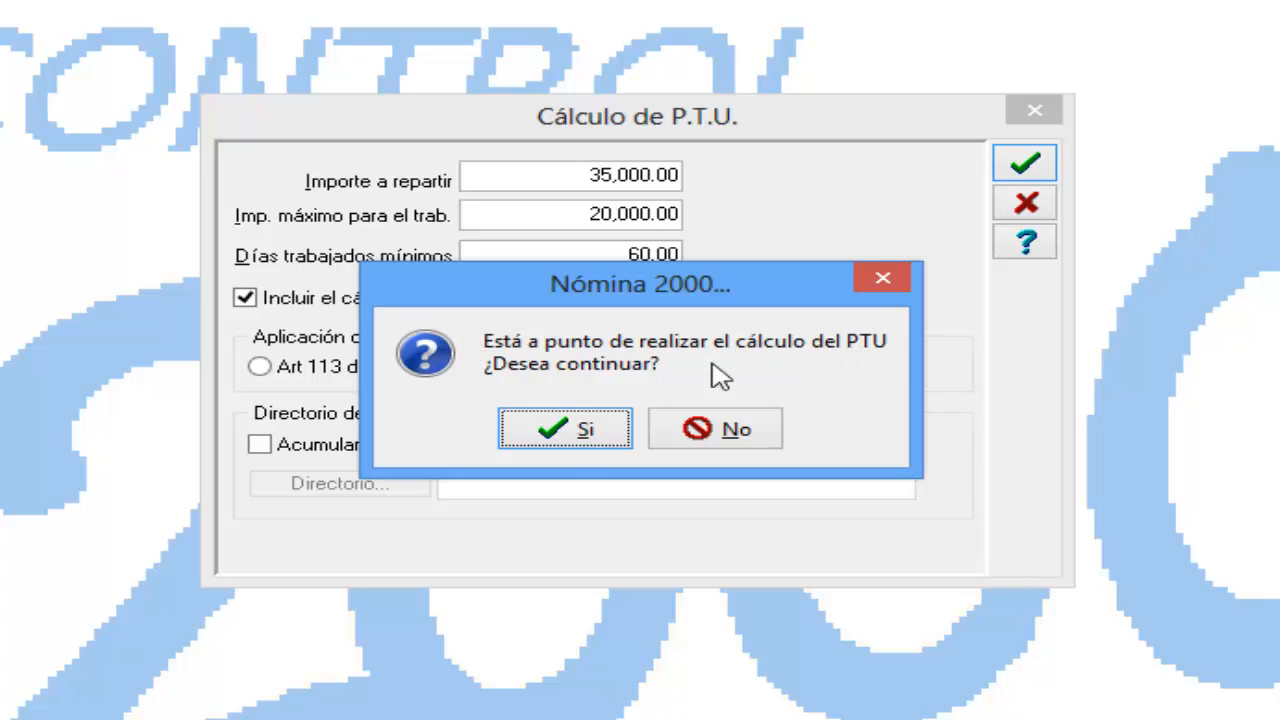
{"action": "left_click", "coordinate": [575, 432]}
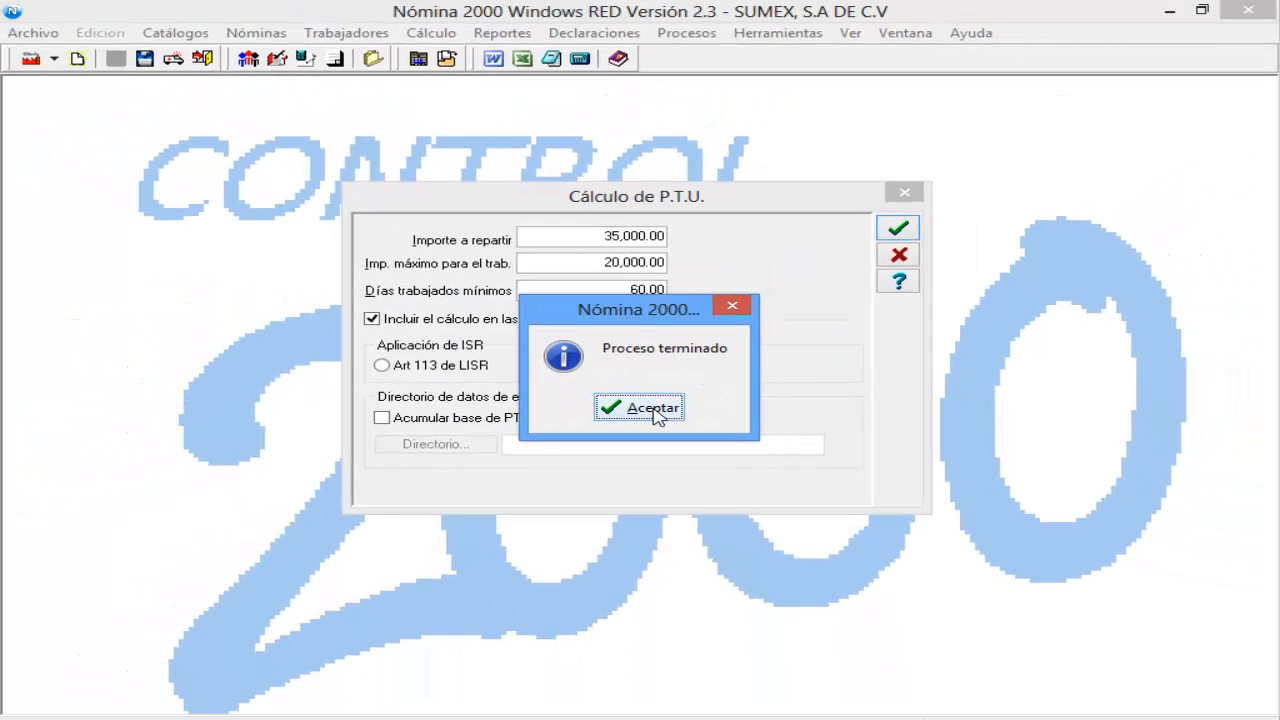
{"action": "left_click", "coordinate": [655, 410]}
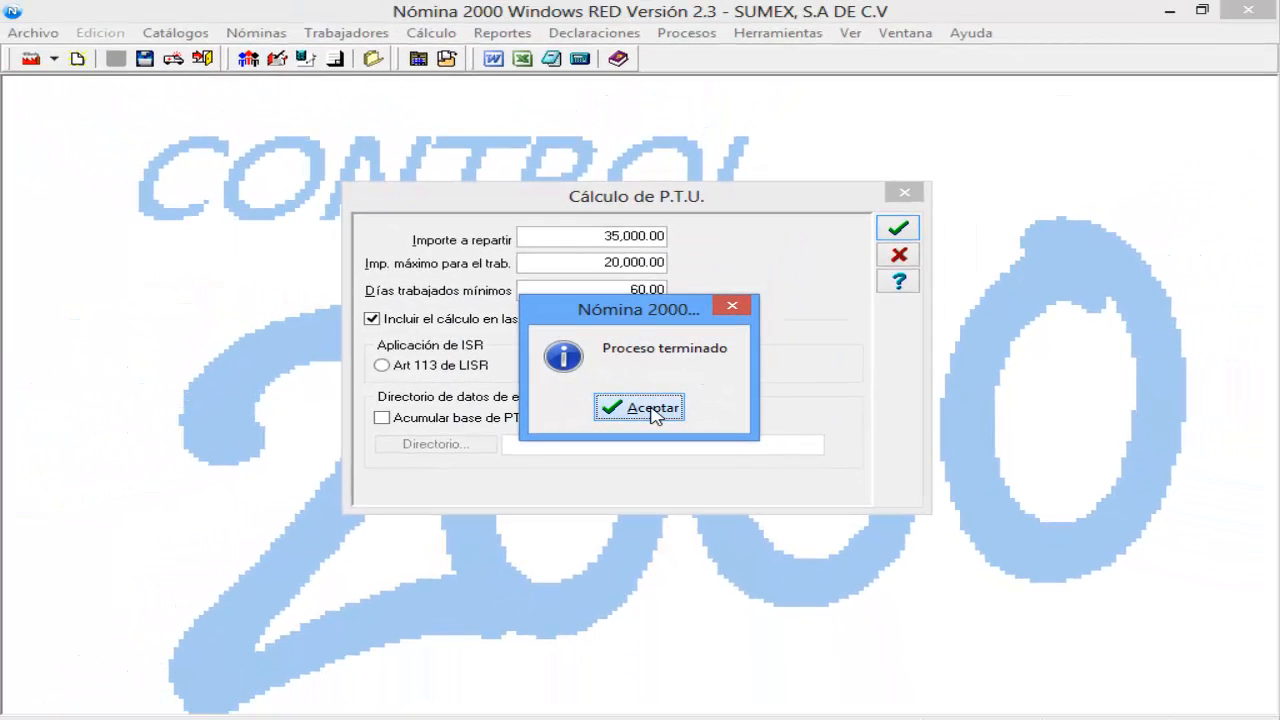
Step: Open the afectaciones by worker for the 002 ADMINISTRATIVO payroll, period 4
{"action": "left_click", "coordinate": [421, 36]}
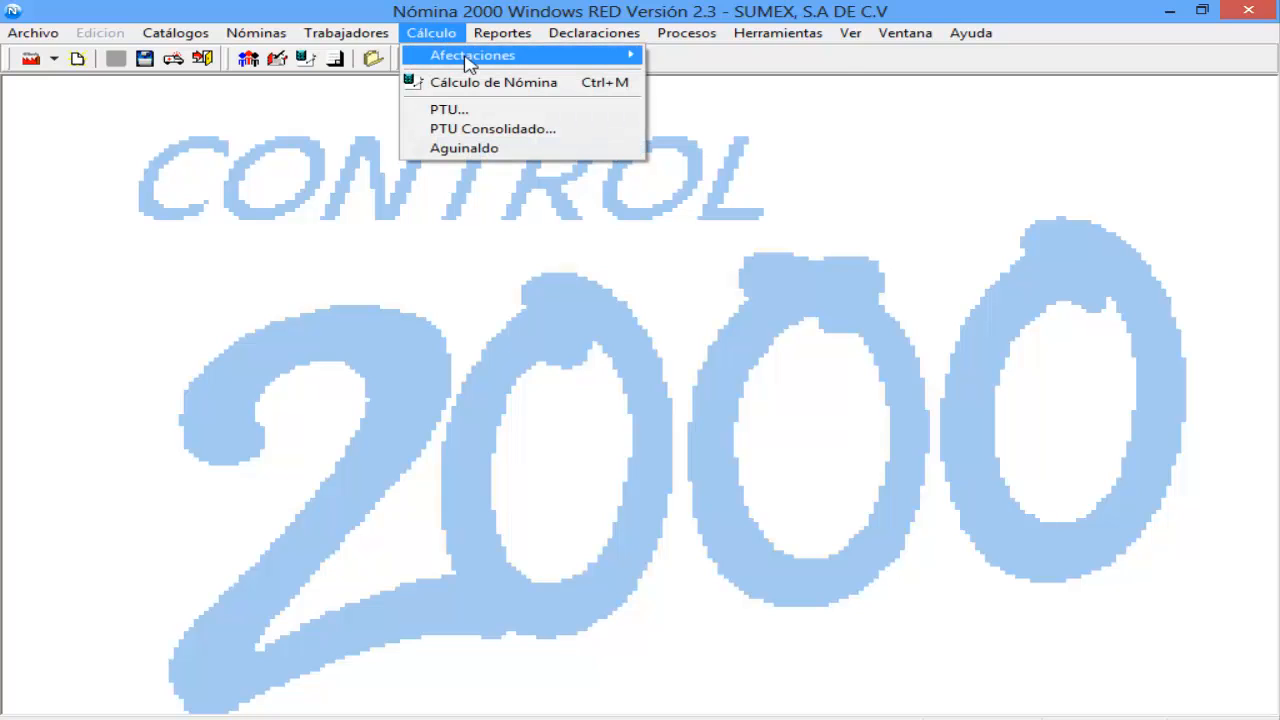
{"action": "mouse_move", "coordinate": [468, 60]}
{"action": "left_click", "coordinate": [690, 55]}
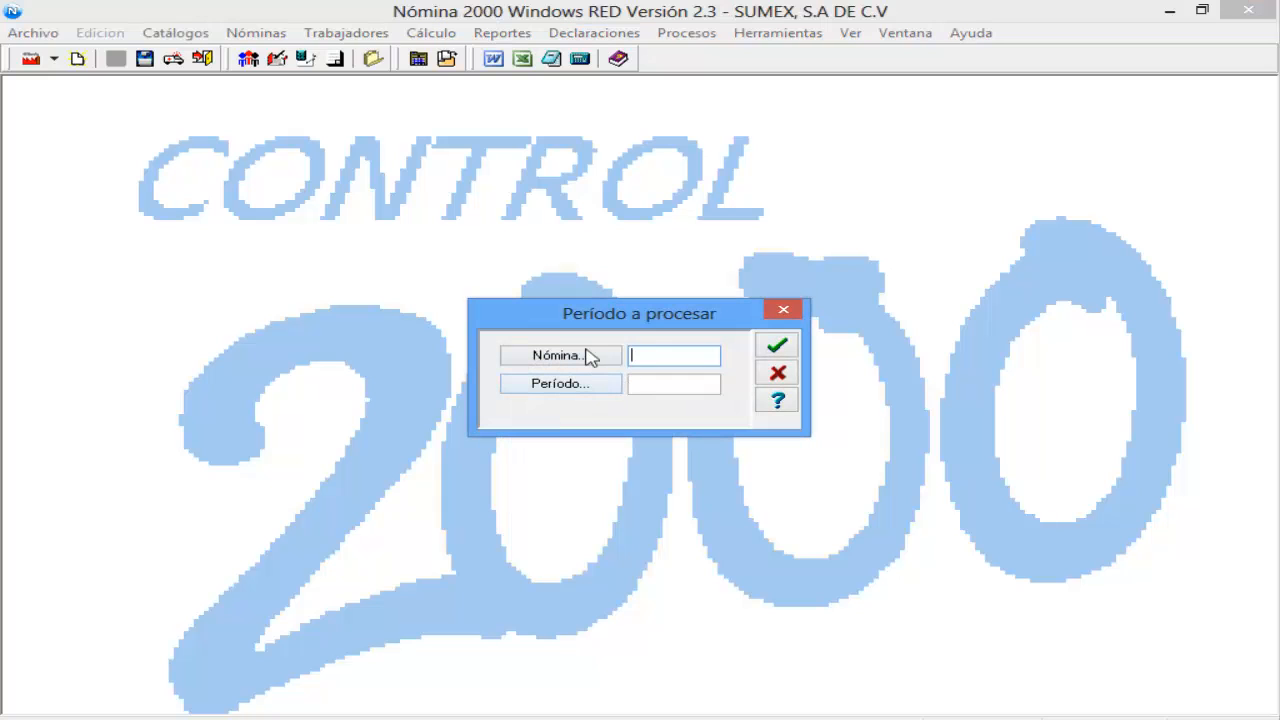
{"action": "left_click", "coordinate": [505, 348]}
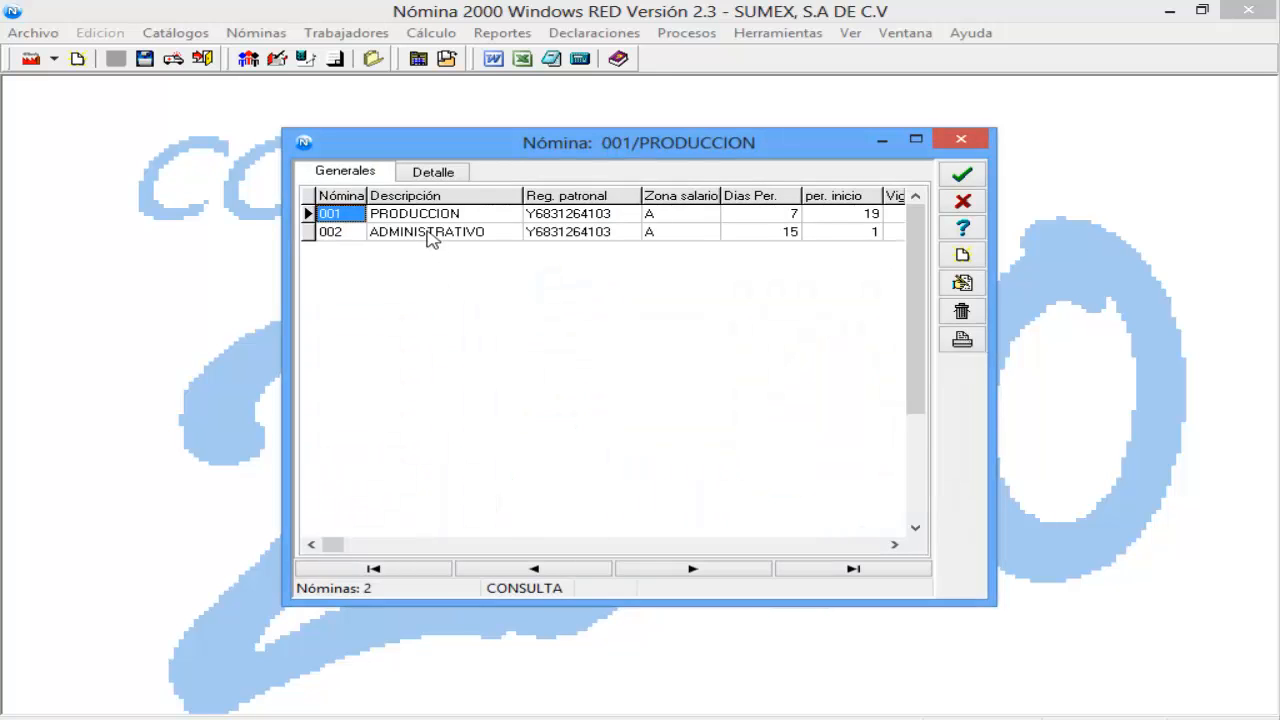
{"action": "left_click", "coordinate": [430, 232]}
{"action": "key", "text": "Return"}
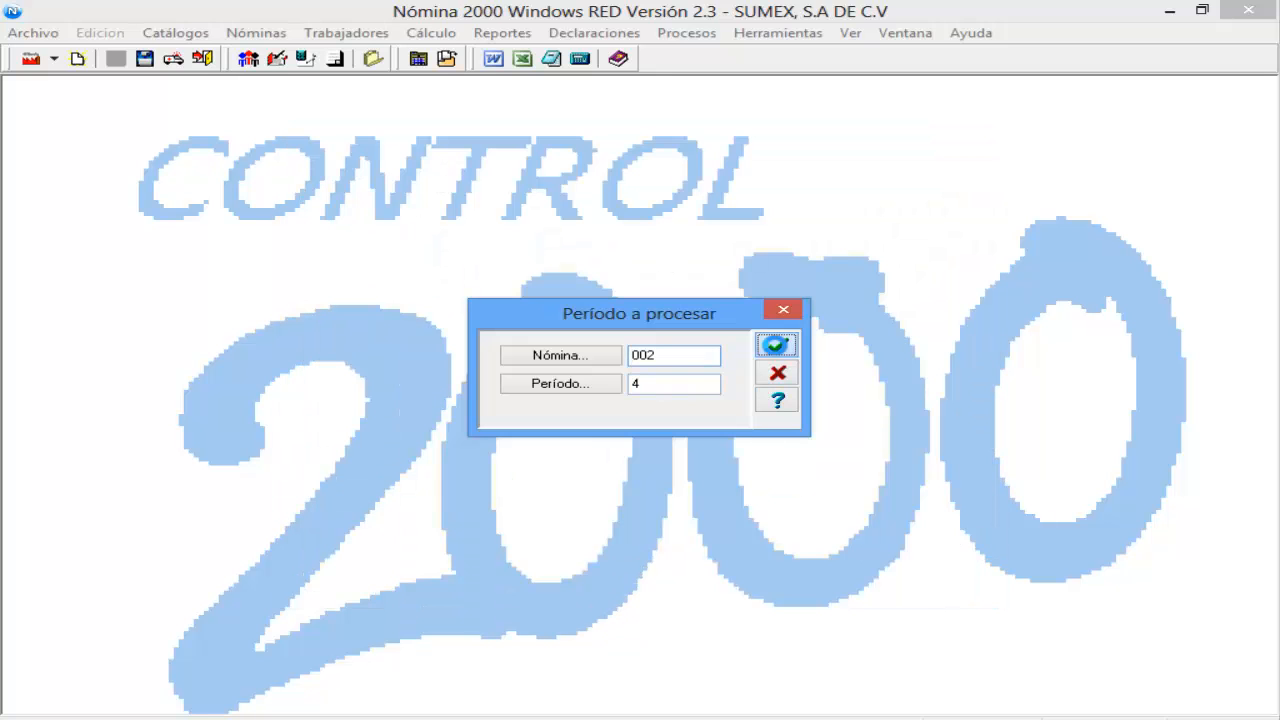
{"action": "left_click", "coordinate": [778, 348]}
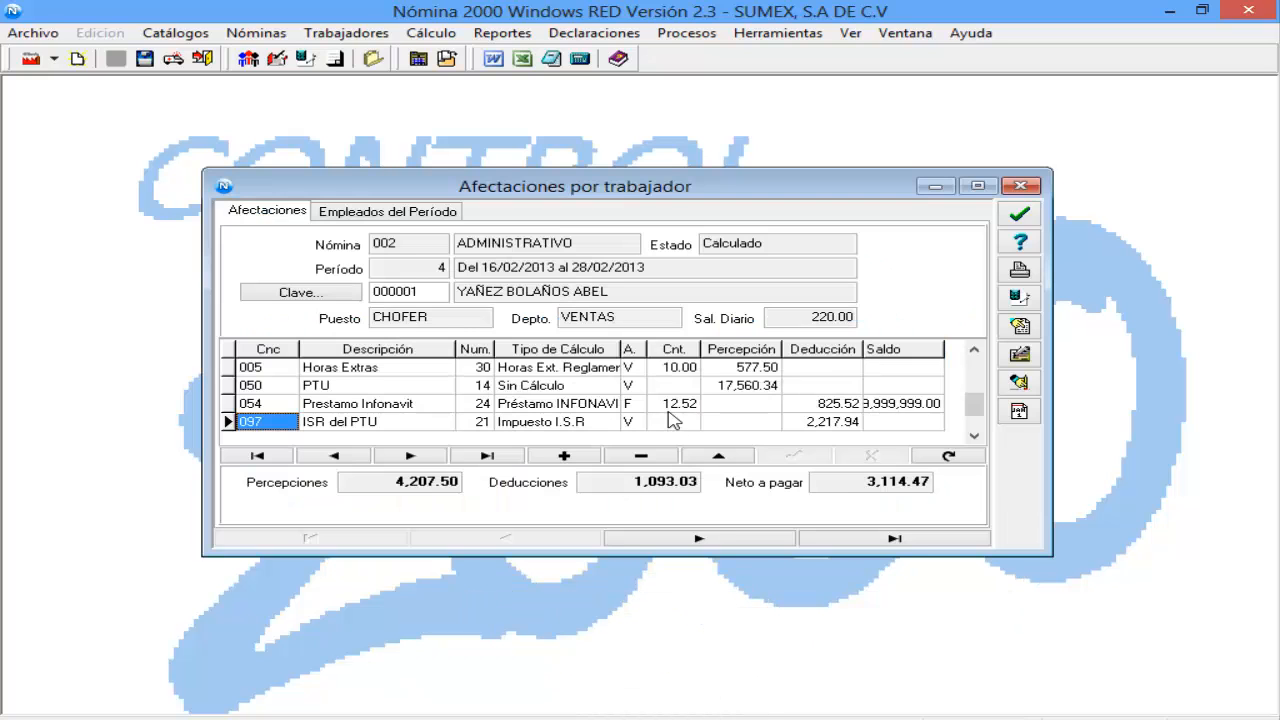
Step: Examine the first worker's PTU perception and ISR del PTU deduction in the afectaciones
{"action": "left_click", "coordinate": [975, 438]}
{"action": "left_click", "coordinate": [360, 368]}
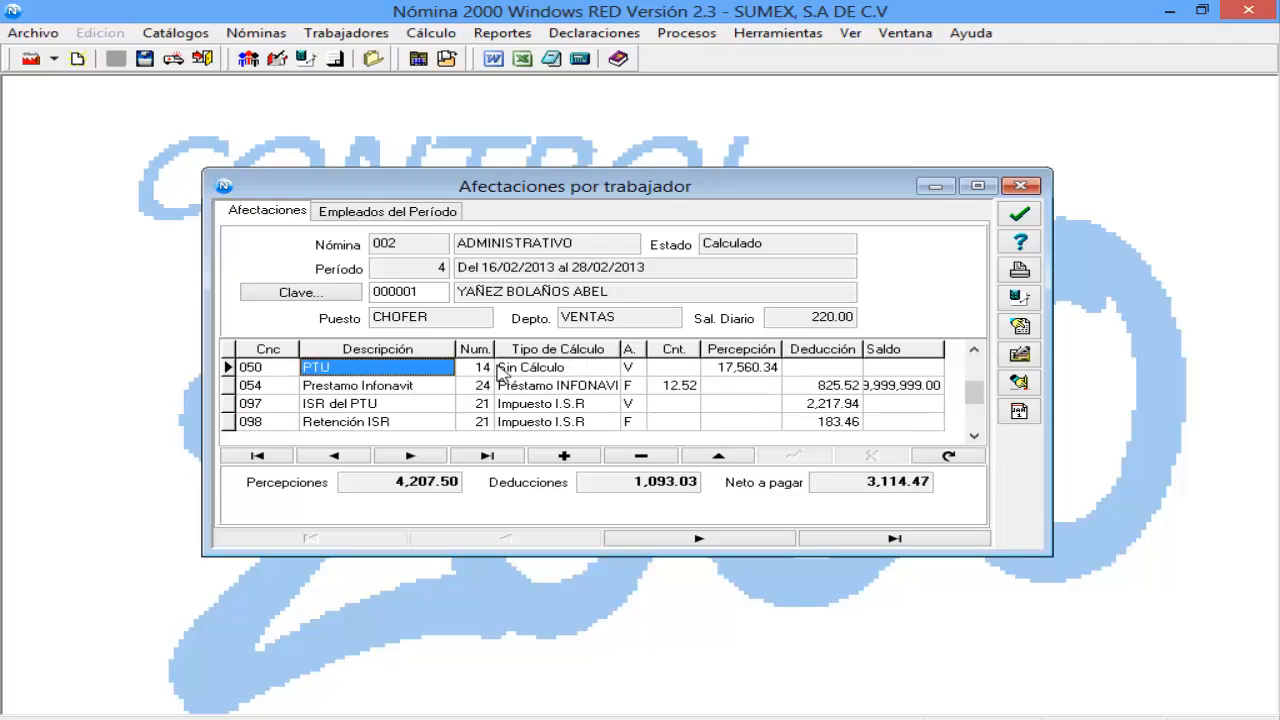
{"action": "left_click", "coordinate": [747, 368]}
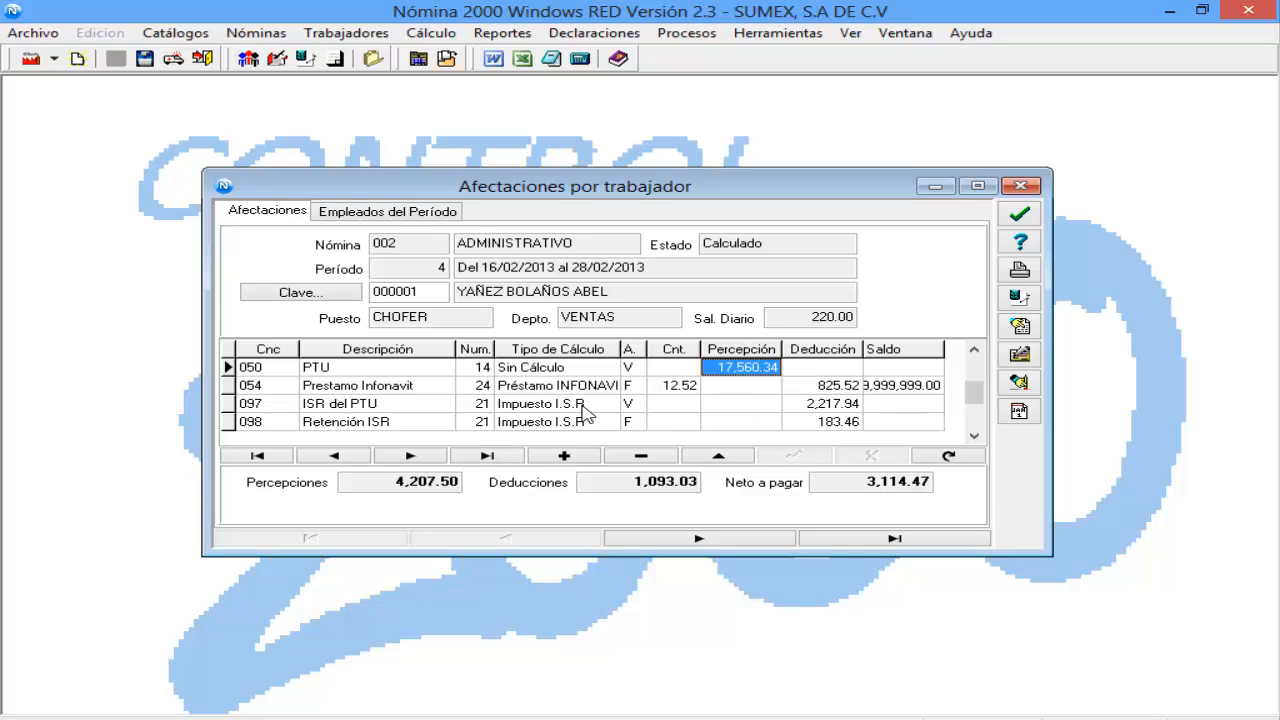
{"action": "left_click", "coordinate": [838, 404]}
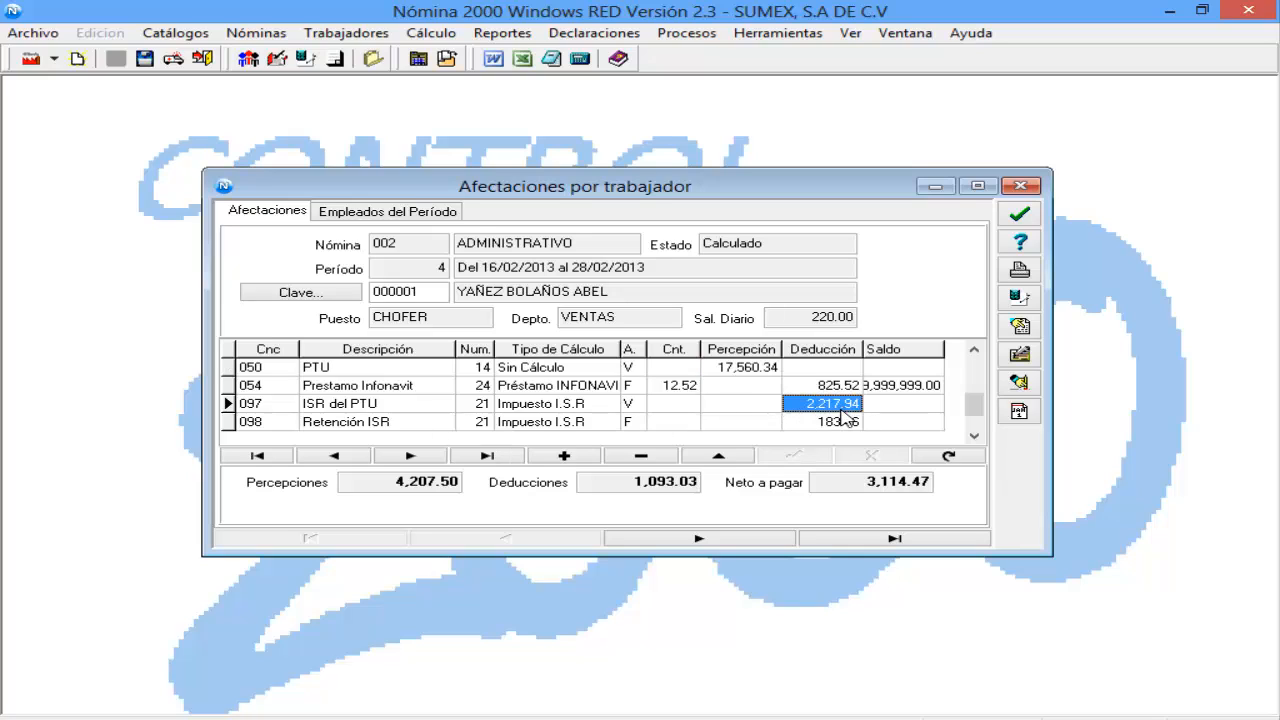
Step: Go to the second worker, check the PTU perception and ISR del PTU deduction, and close the afectaciones
{"action": "left_click", "coordinate": [729, 538]}
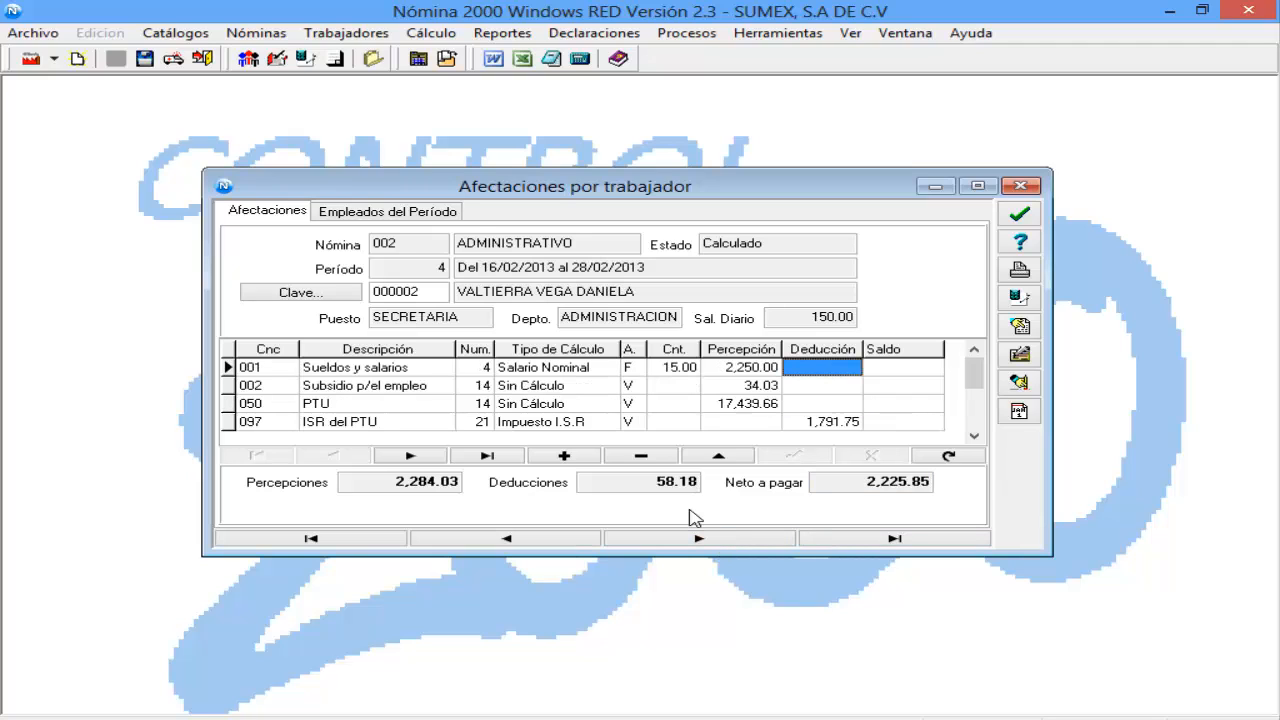
{"action": "left_click", "coordinate": [335, 408]}
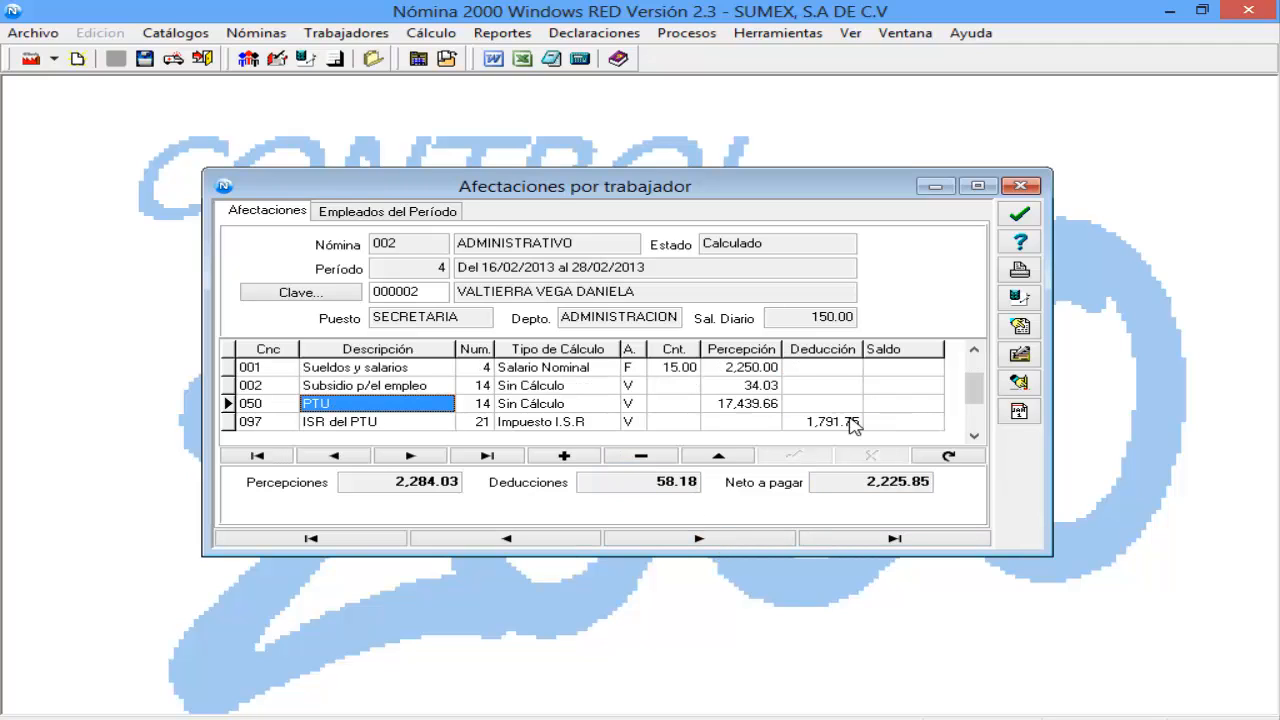
{"action": "left_click", "coordinate": [748, 406]}
{"action": "left_click", "coordinate": [359, 427]}
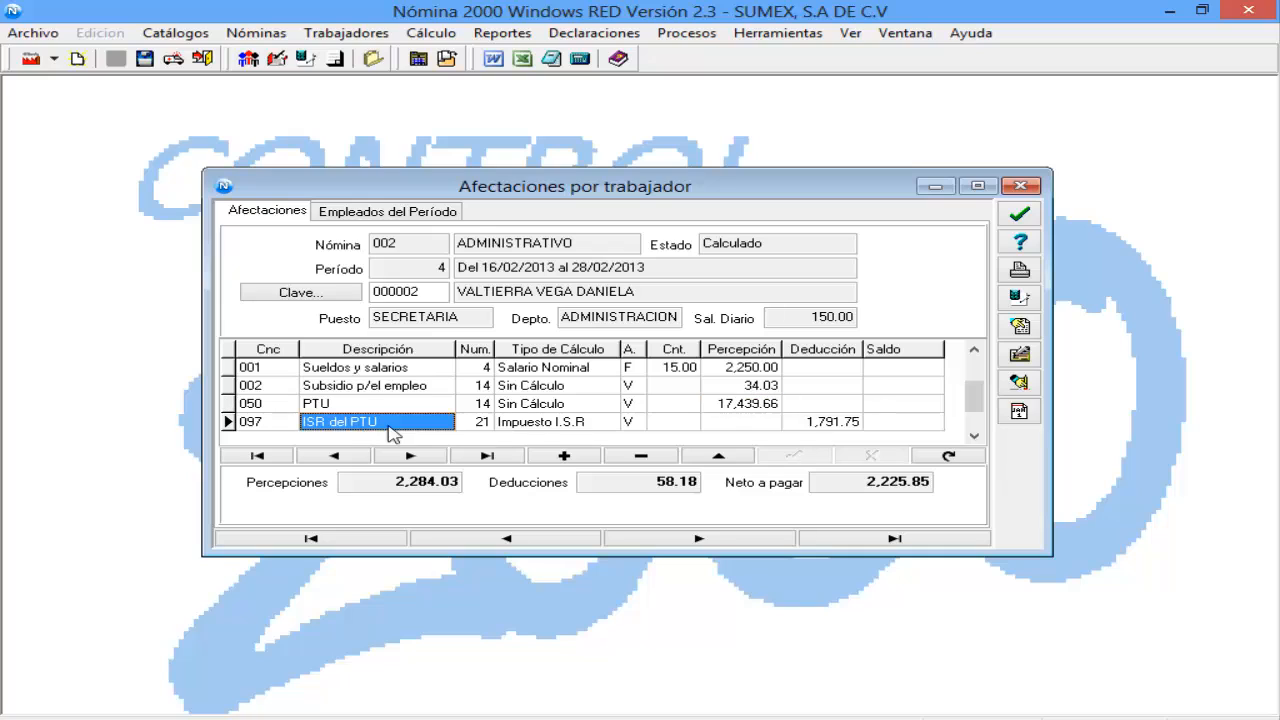
{"action": "left_click", "coordinate": [841, 422]}
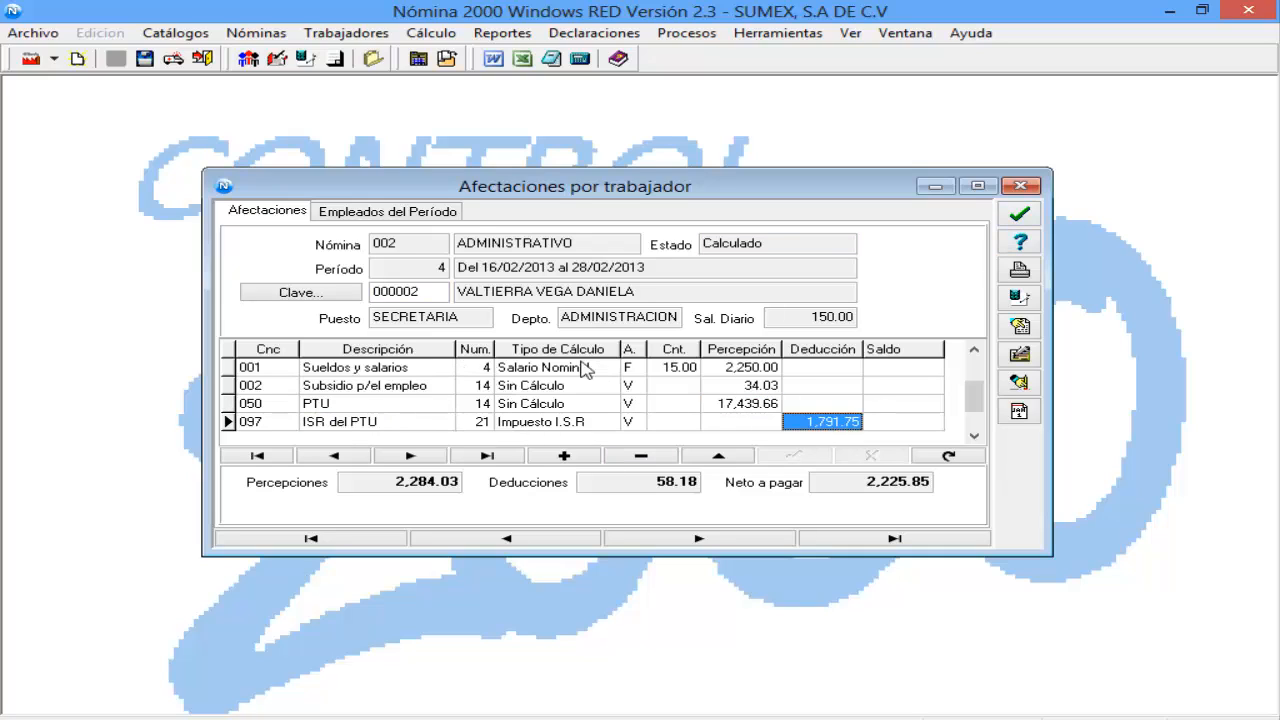
{"action": "left_click", "coordinate": [1021, 215]}
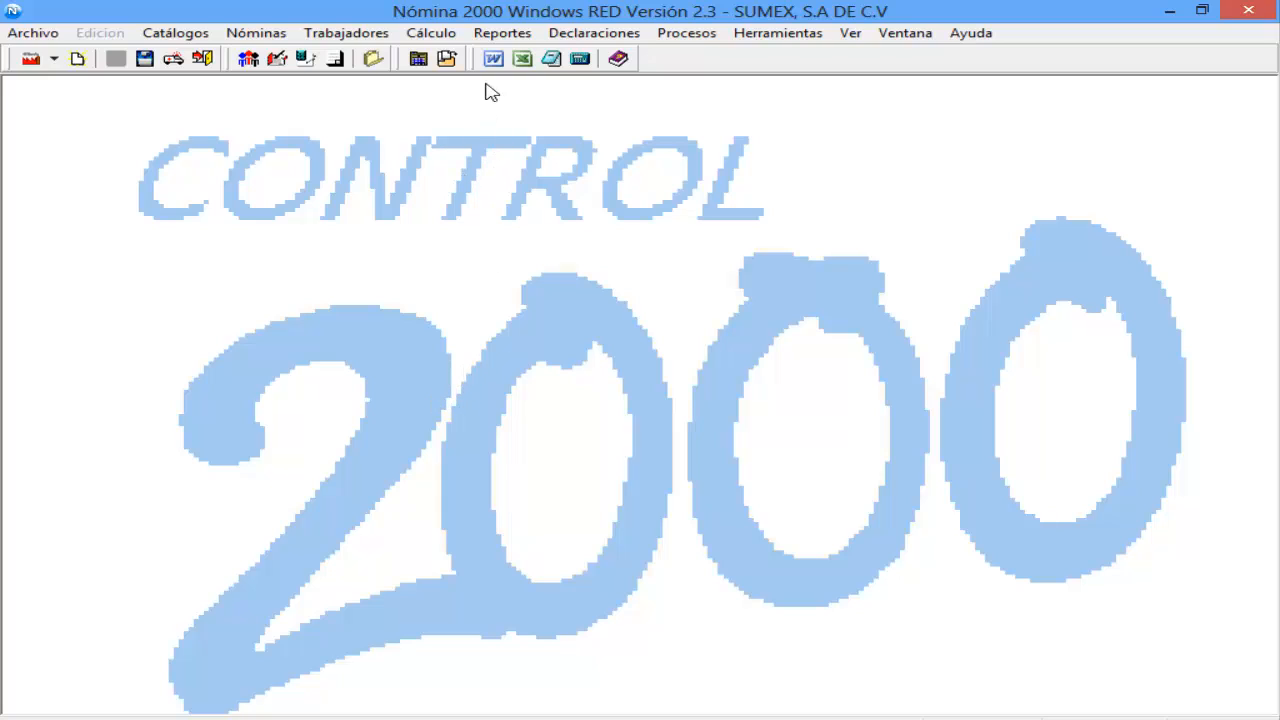
Step: Generate the PTU report as a preview, review each worker's participation and ISR, and close it
{"action": "left_click", "coordinate": [498, 33]}
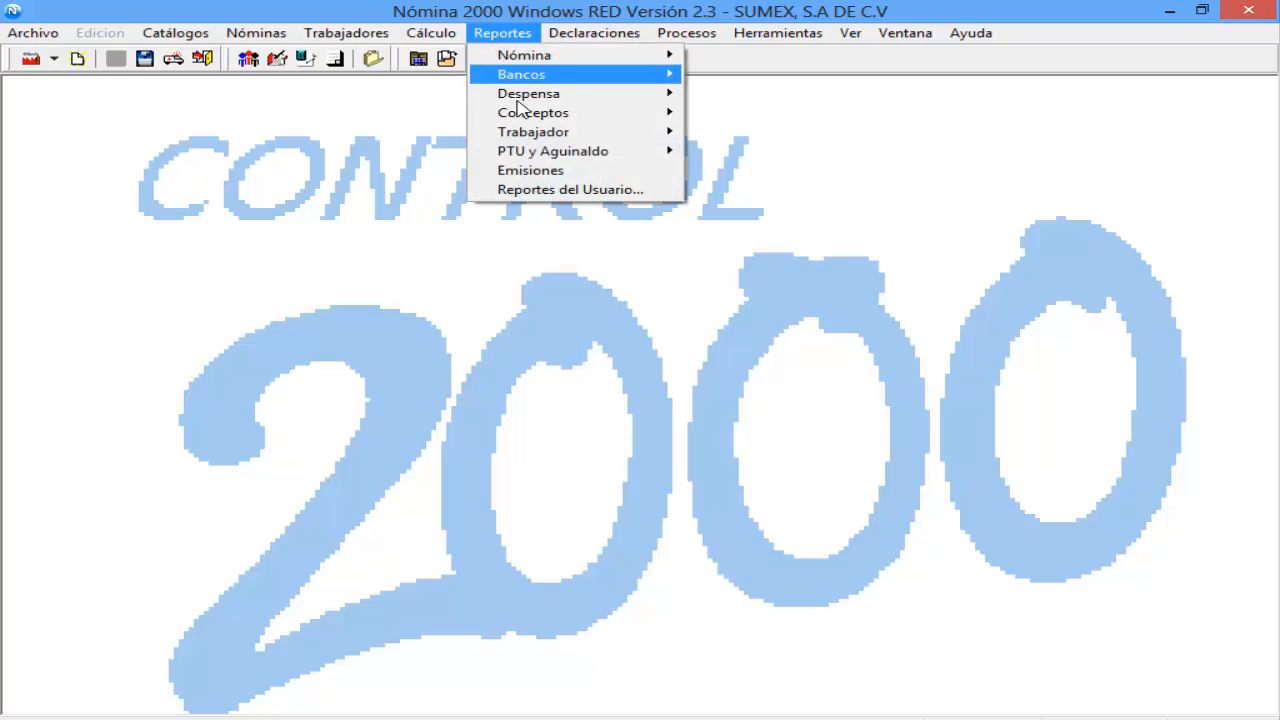
{"action": "mouse_move", "coordinate": [540, 155]}
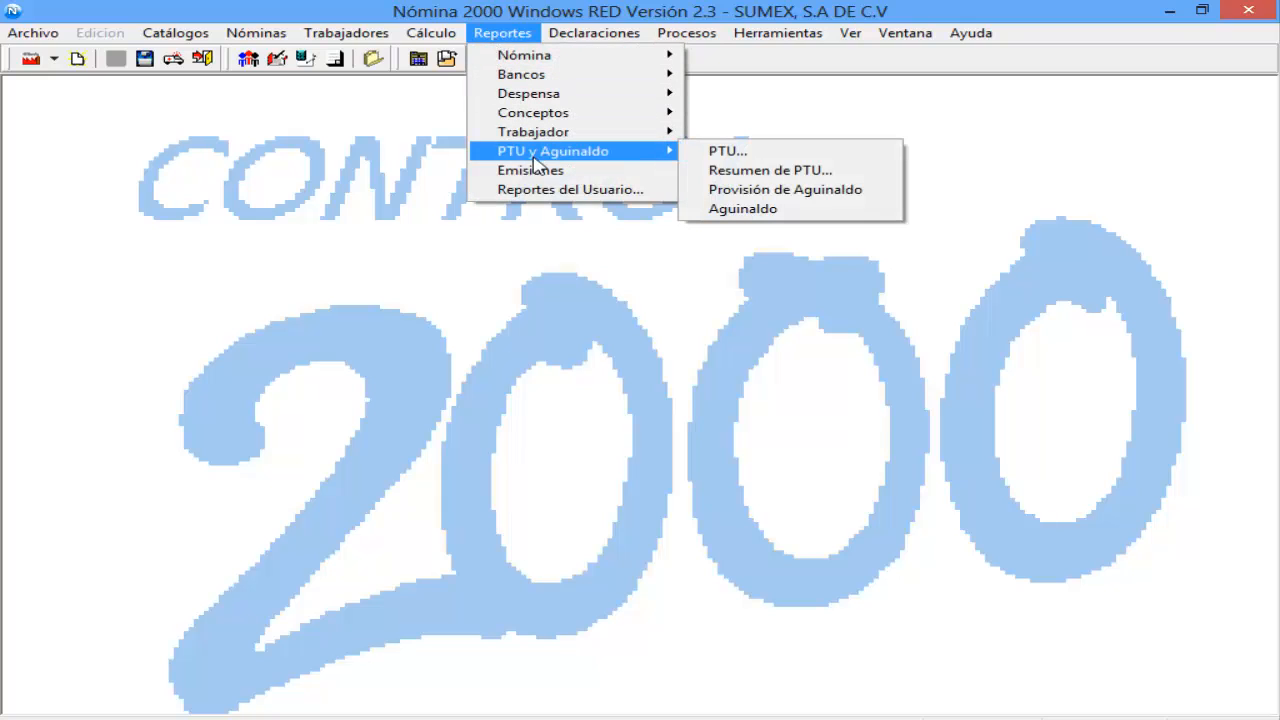
{"action": "left_click", "coordinate": [733, 152]}
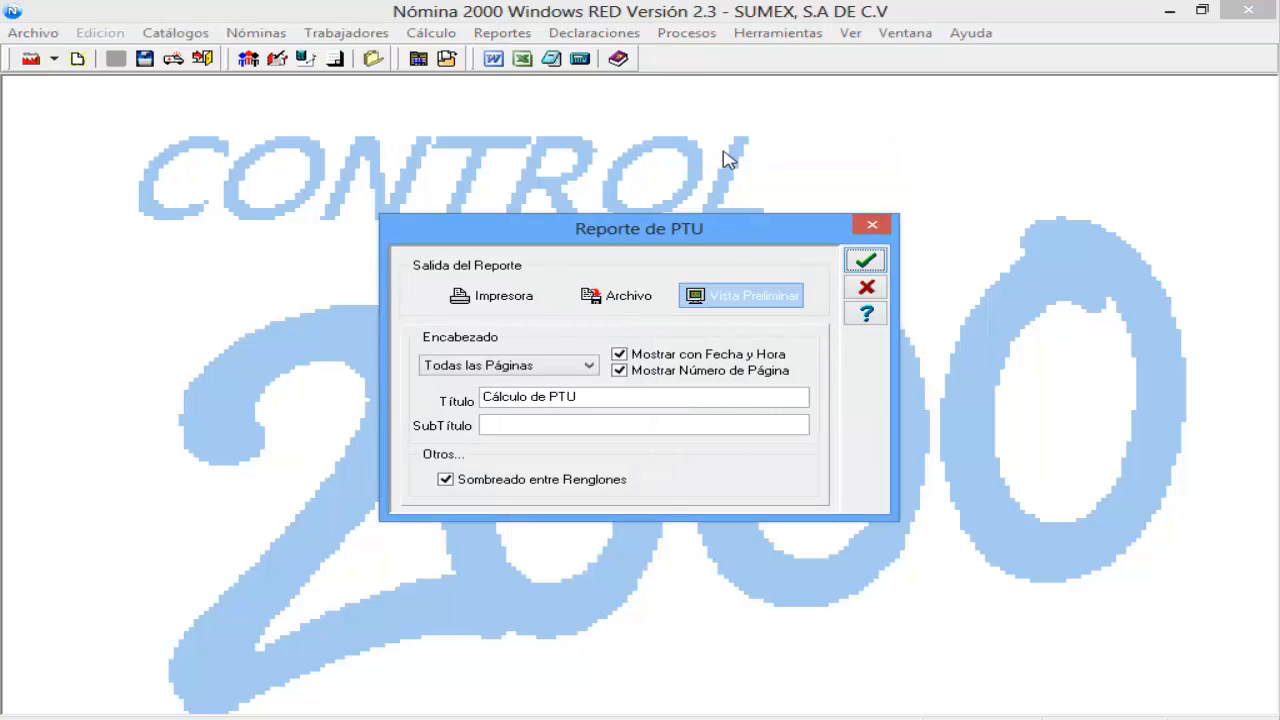
{"action": "left_click", "coordinate": [866, 262]}
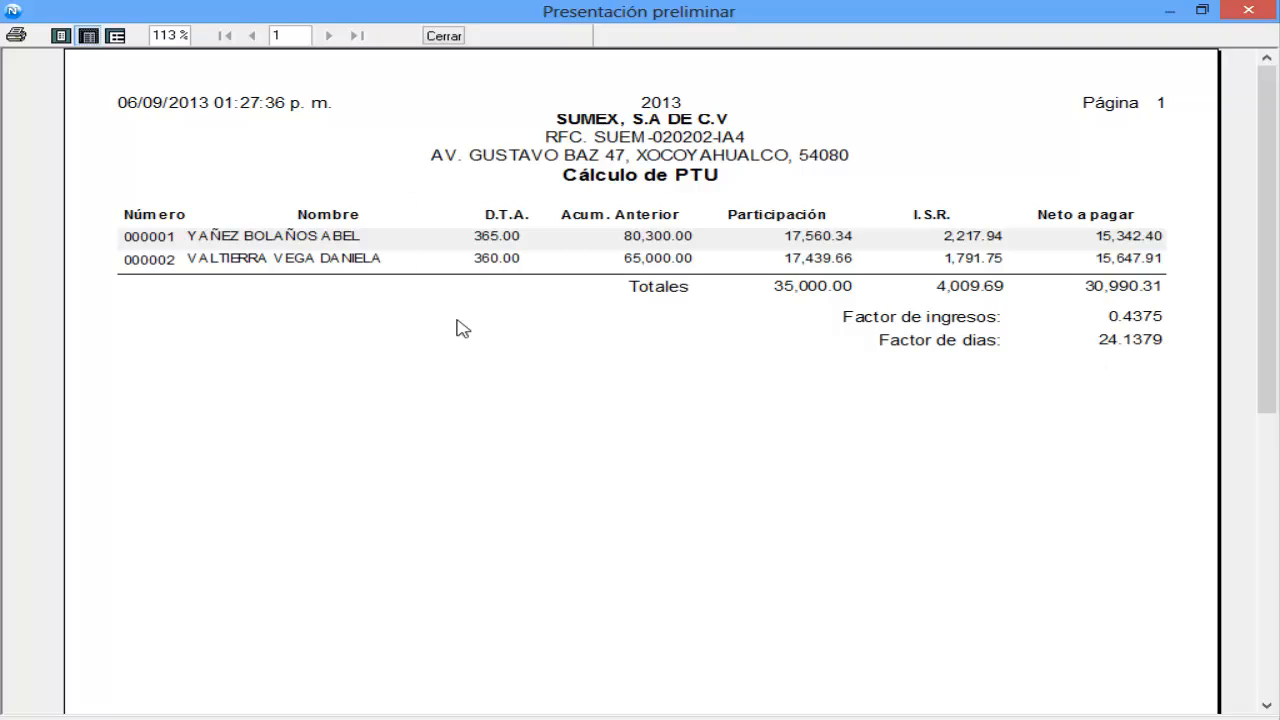
{"action": "left_click", "coordinate": [445, 36]}
Step: Generate the Resumen de PTU report as a preview, review the breakdown per worker, and close it
{"action": "left_click", "coordinate": [500, 33]}
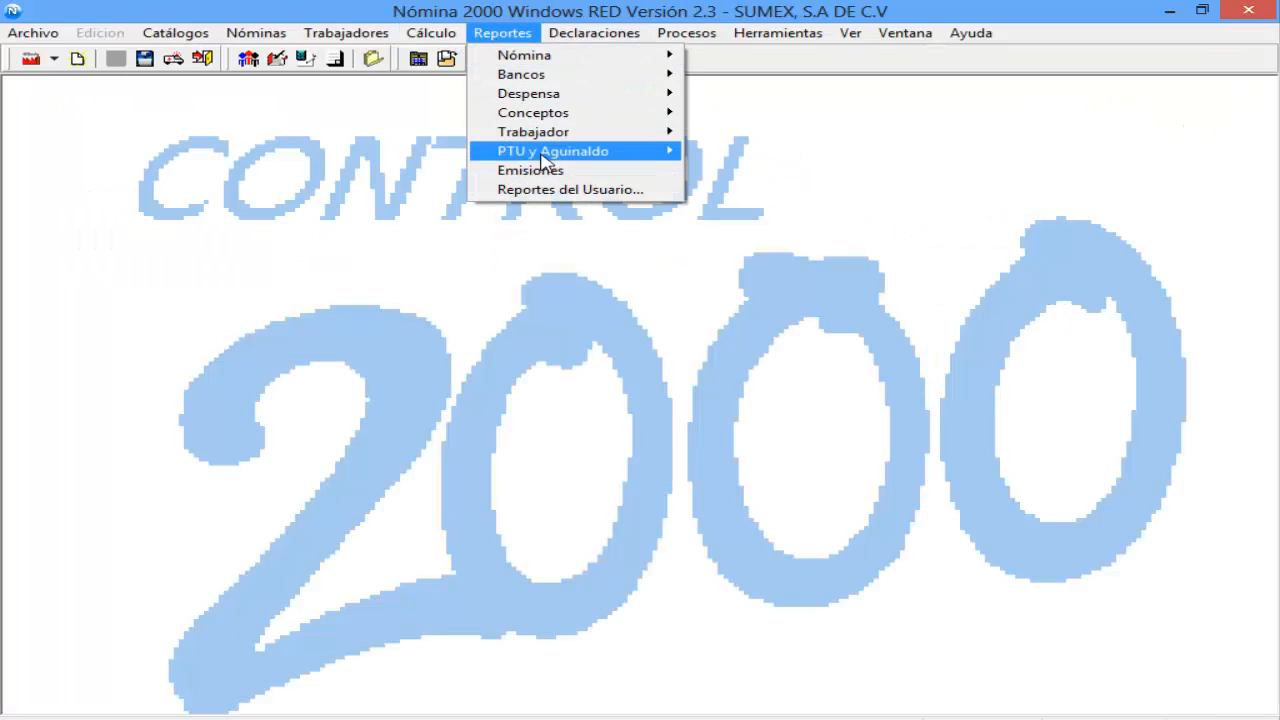
{"action": "mouse_move", "coordinate": [545, 157]}
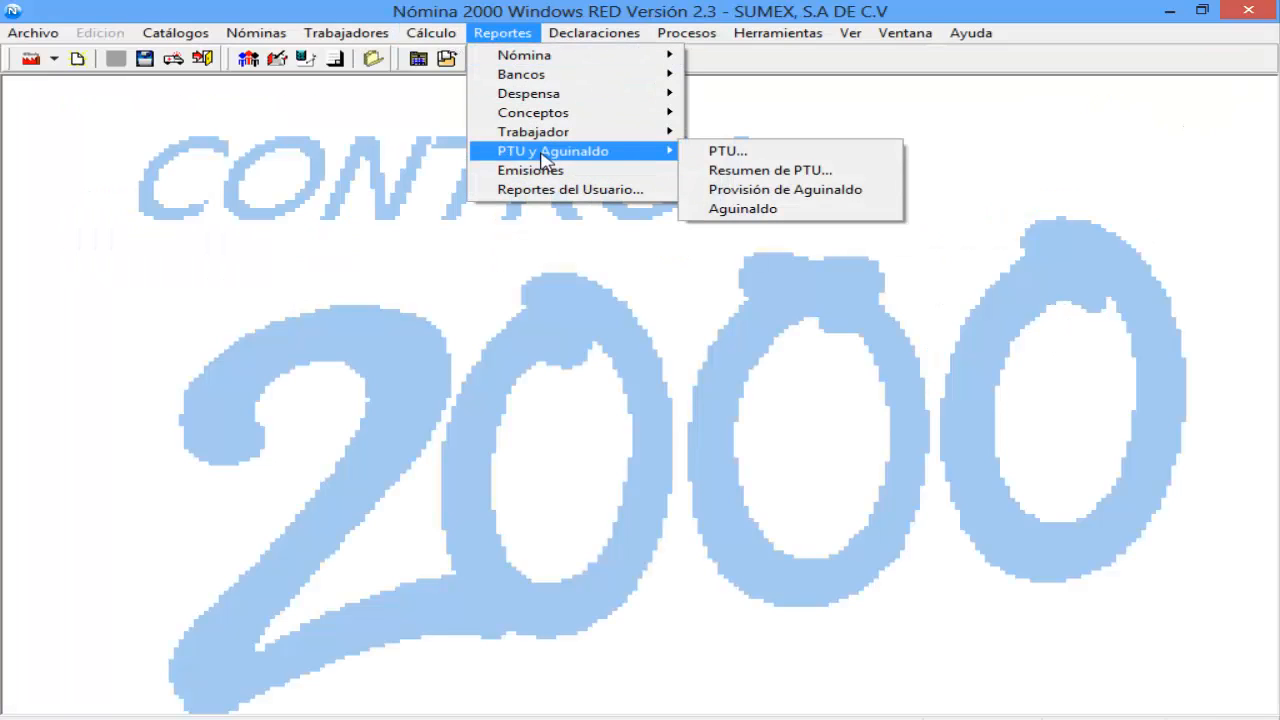
{"action": "left_click", "coordinate": [743, 172]}
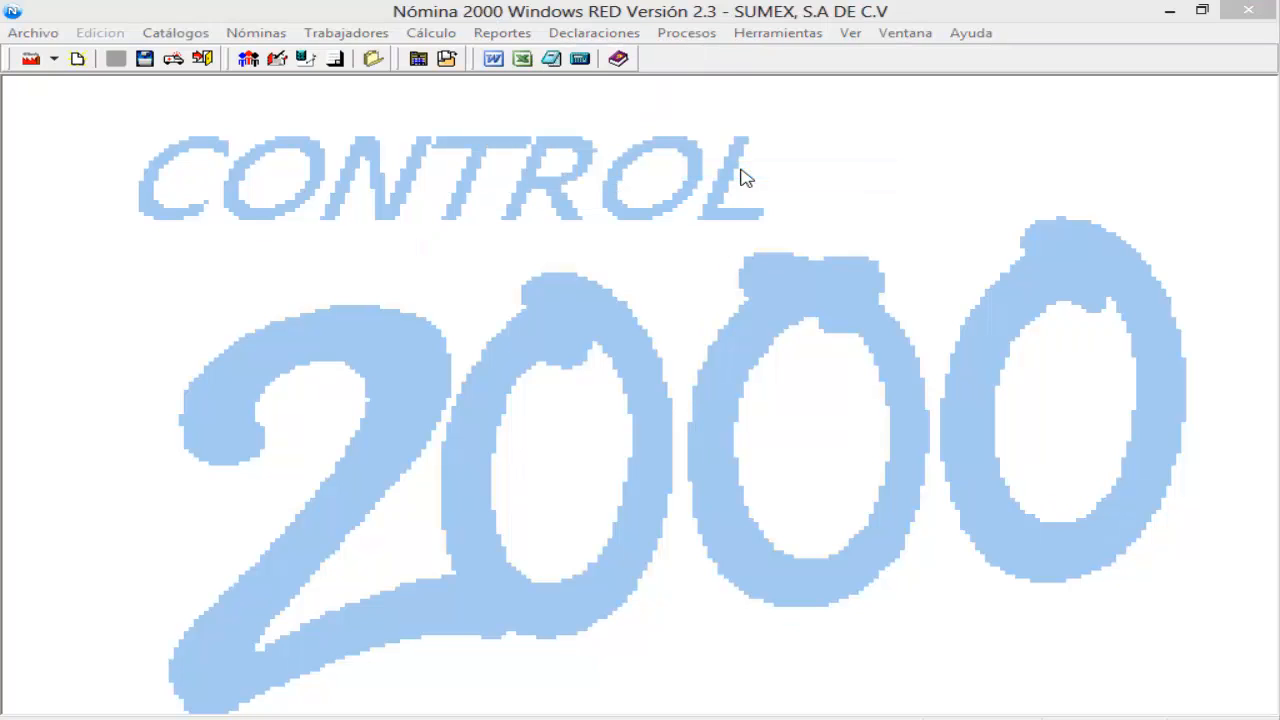
{"action": "left_click", "coordinate": [852, 260]}
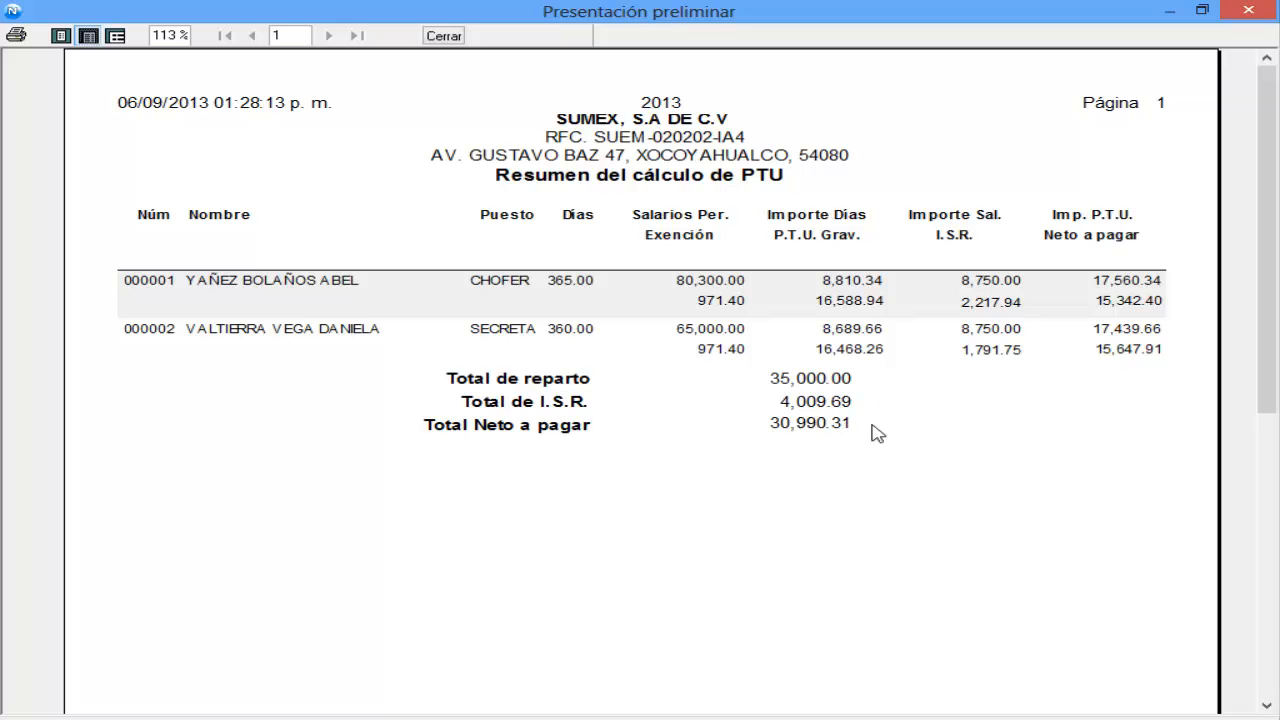
{"action": "left_click", "coordinate": [456, 40]}
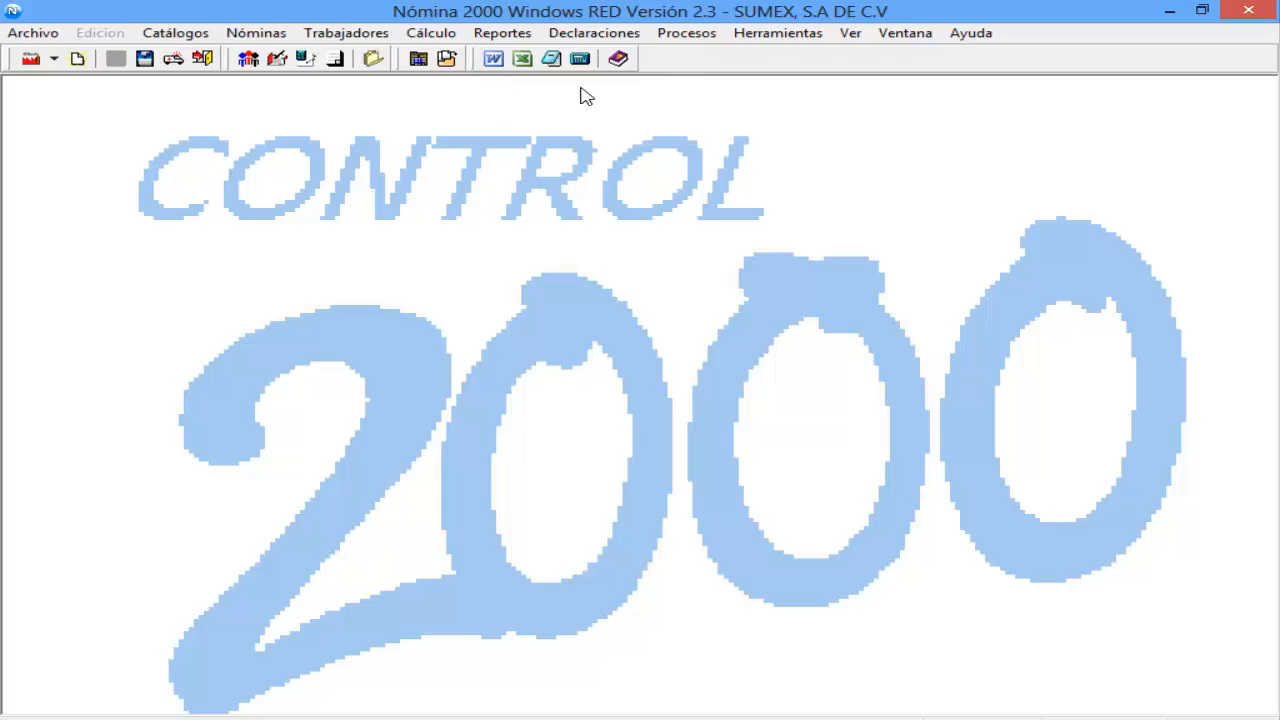
Step: Start preparing the payroll listing report for the 002 ADMINISTRATIVO payroll, period 4
{"action": "left_click", "coordinate": [512, 38]}
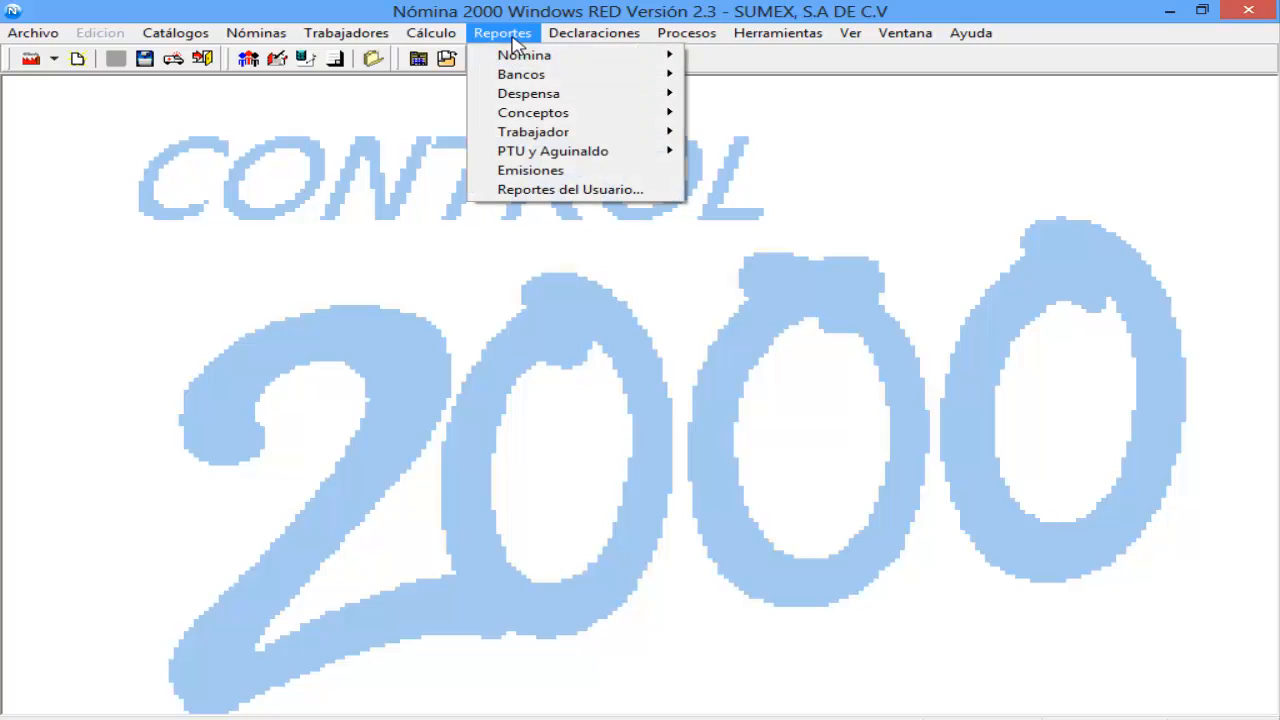
{"action": "mouse_move", "coordinate": [551, 60]}
{"action": "left_click", "coordinate": [767, 65]}
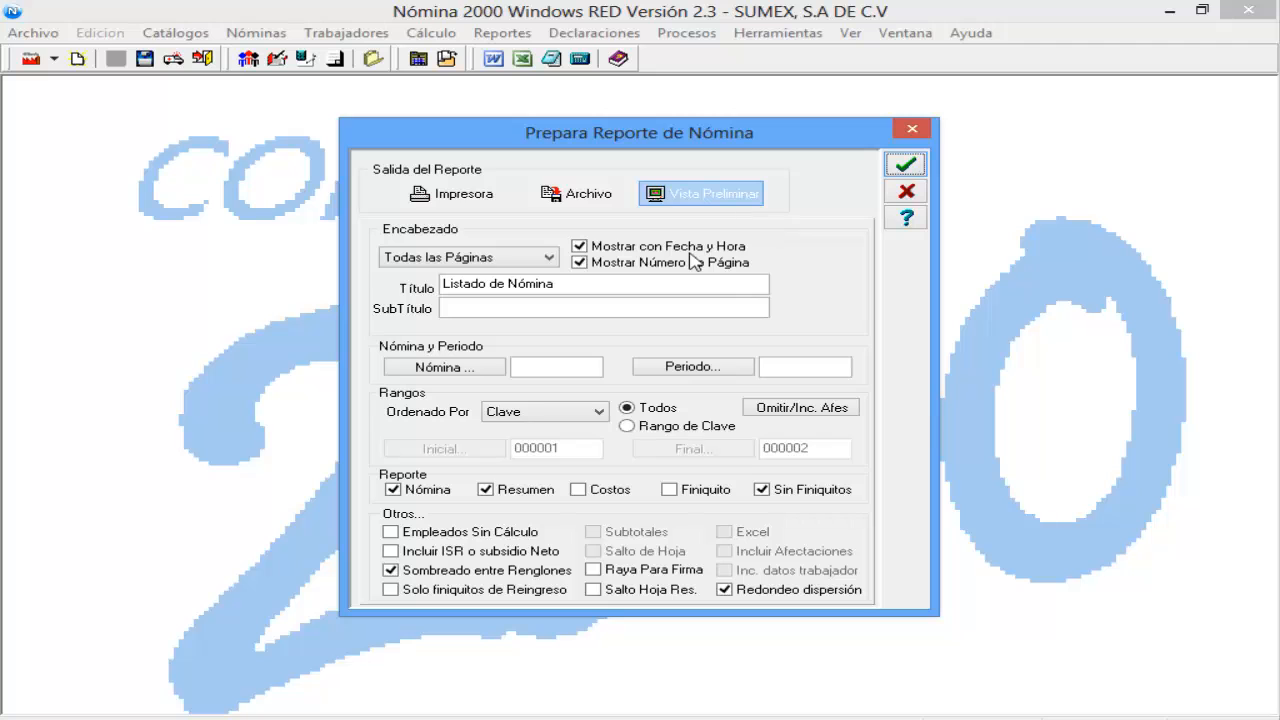
{"action": "left_click", "coordinate": [468, 367]}
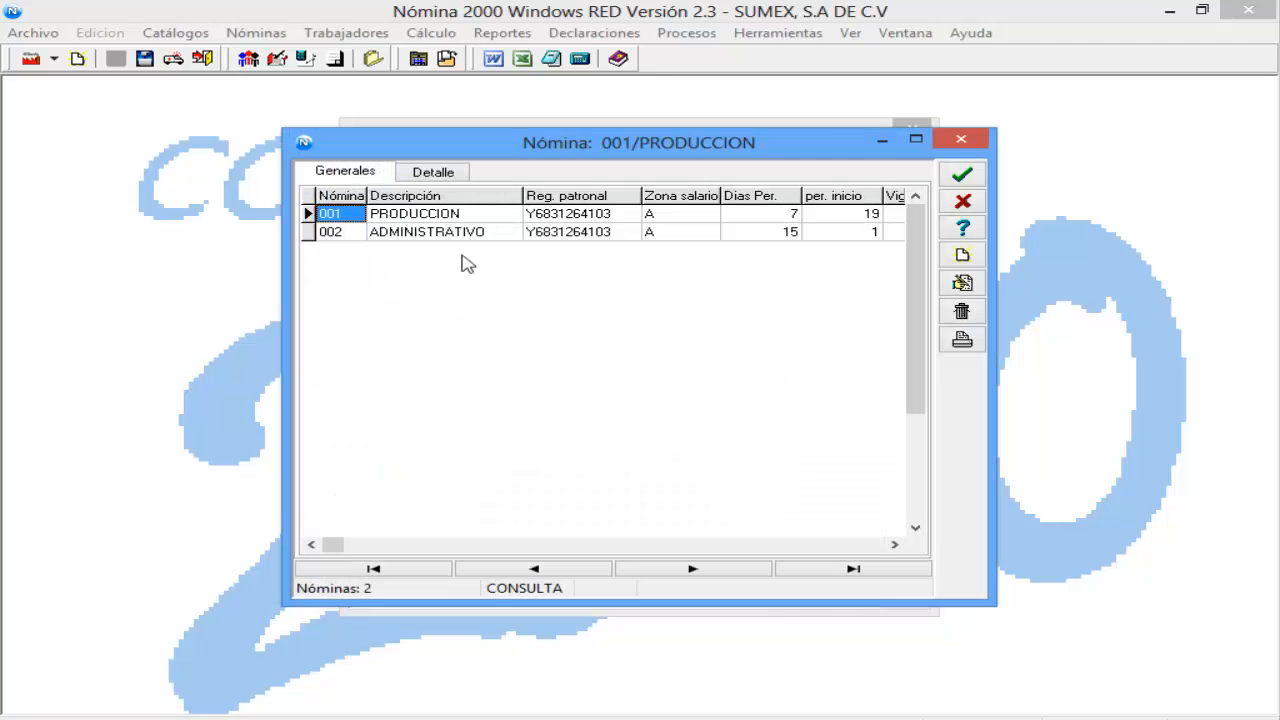
{"action": "double_click", "coordinate": [417, 243]}
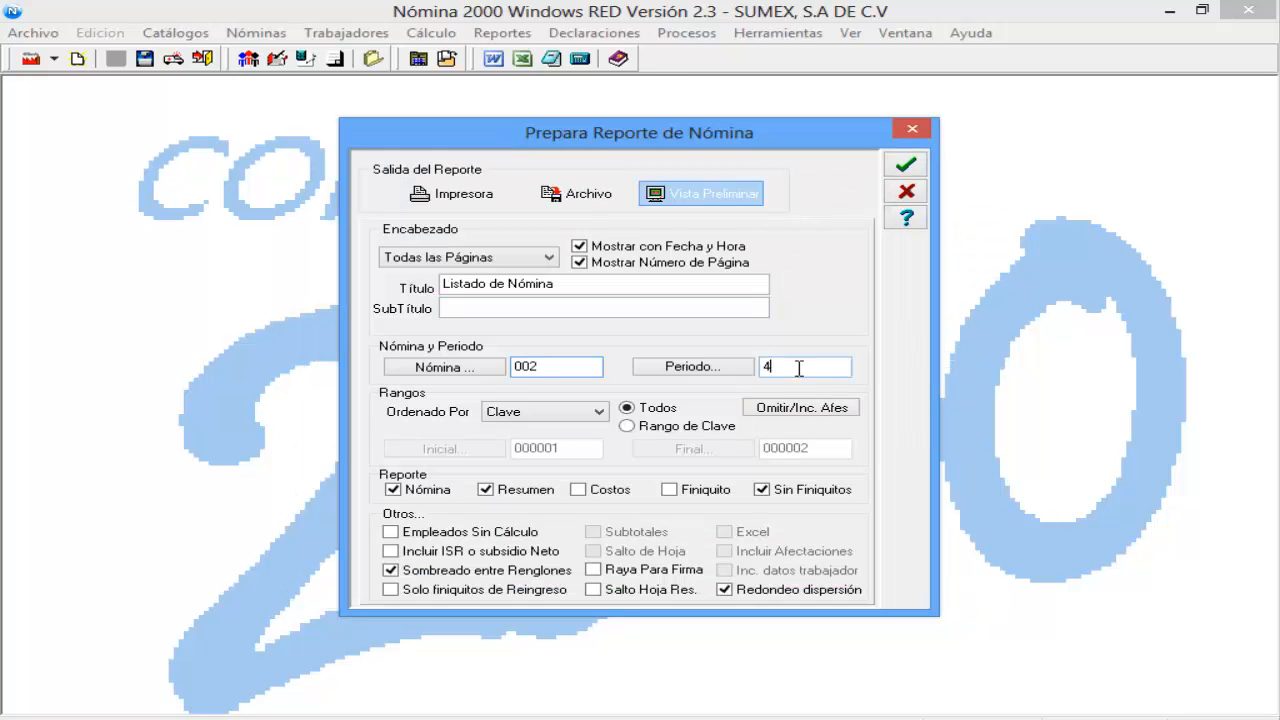
{"action": "left_click", "coordinate": [800, 367]}
Step: Create a new concept filter named ptu for the payroll report's included or omitted afectaciones
{"action": "left_click", "coordinate": [781, 418]}
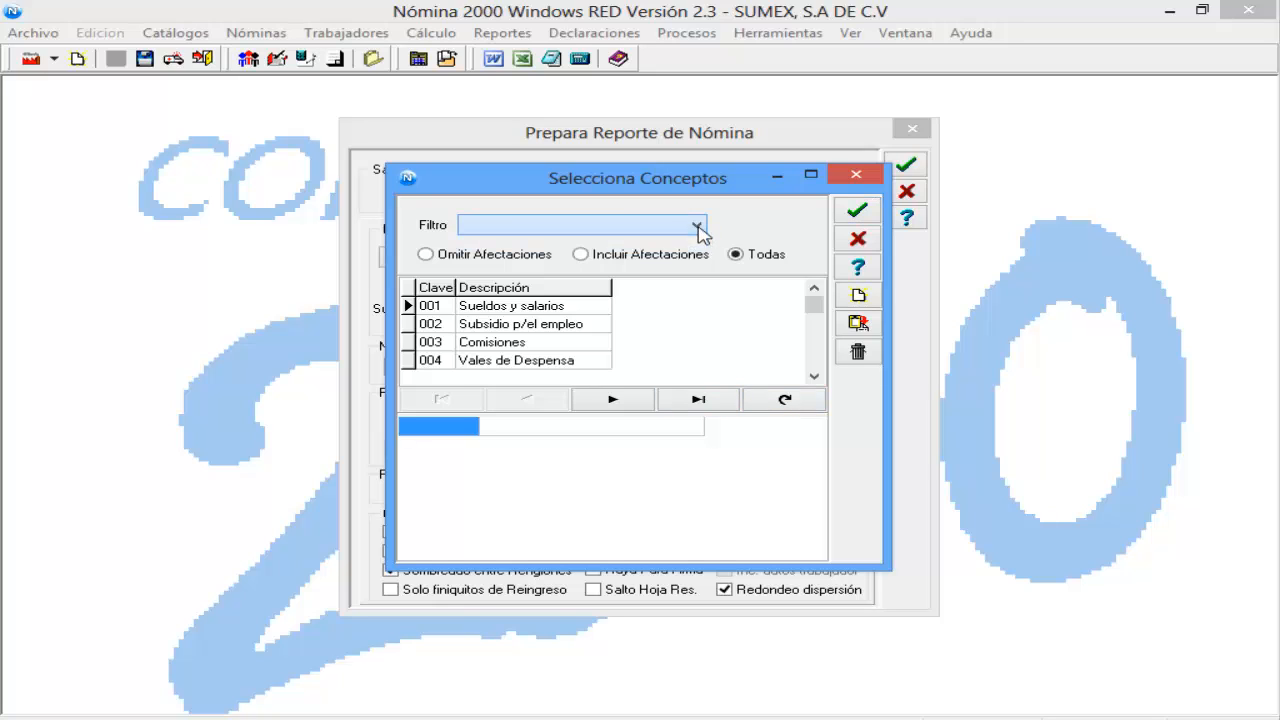
{"action": "left_click", "coordinate": [874, 297]}
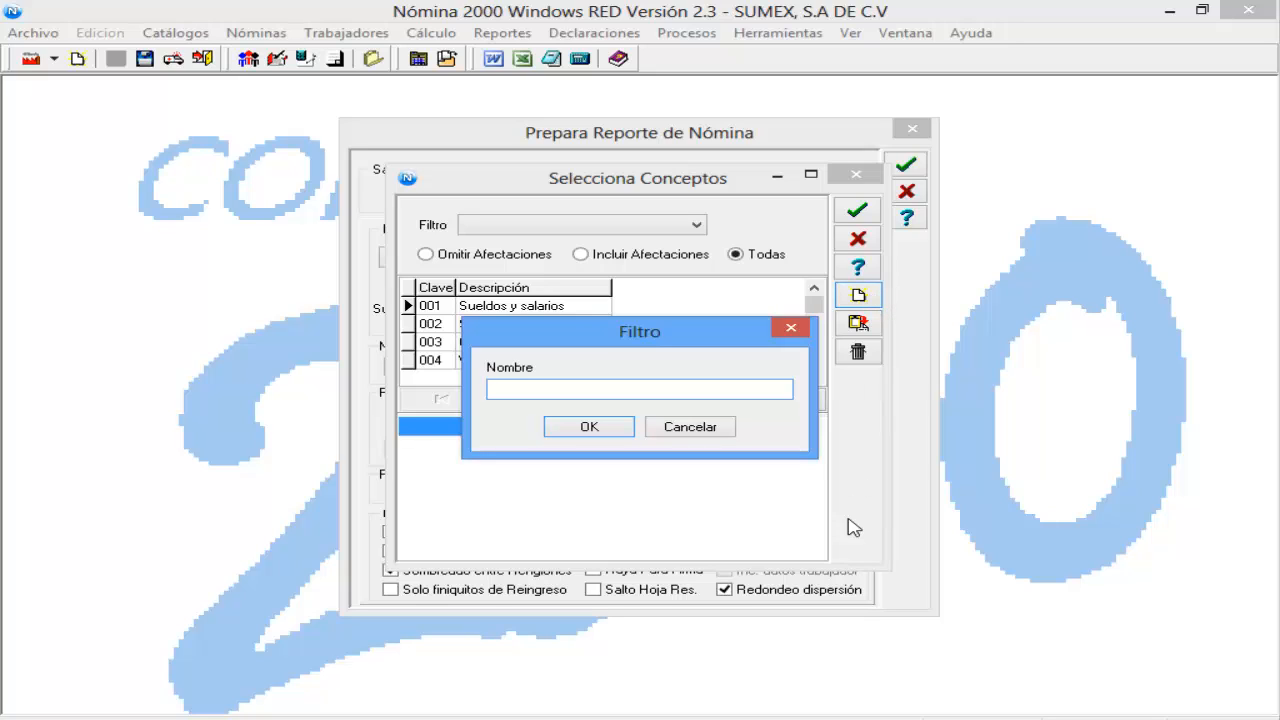
{"action": "left_click", "coordinate": [606, 430]}
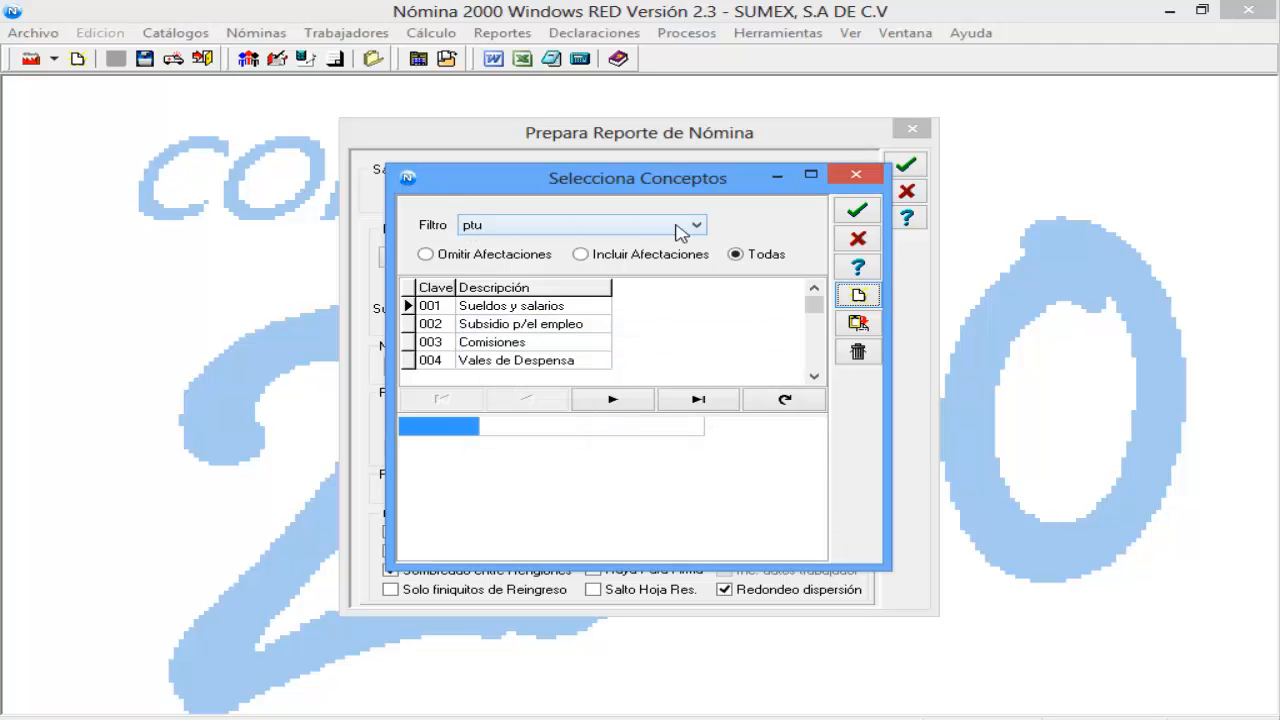
Step: Add concept 050 PTU to the ptu filter
{"action": "left_click", "coordinate": [815, 377]}
{"action": "left_click", "coordinate": [815, 377]}
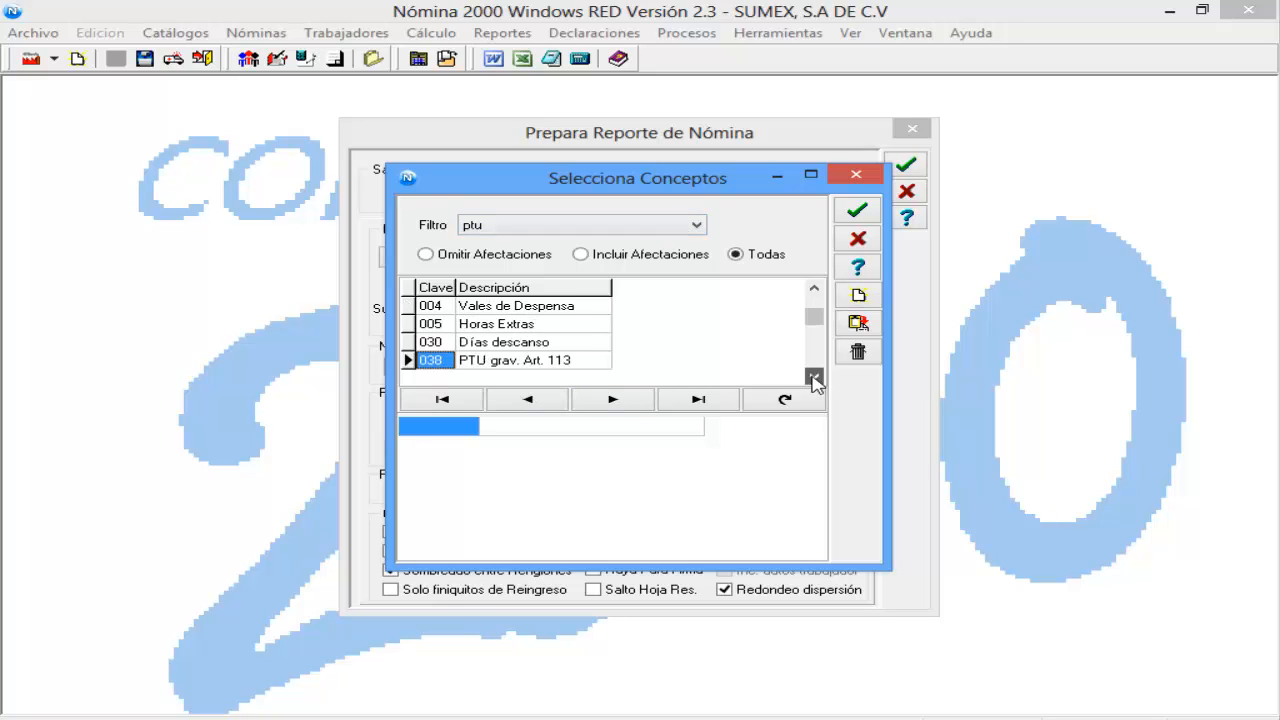
{"action": "left_click", "coordinate": [815, 377]}
{"action": "left_click", "coordinate": [815, 377]}
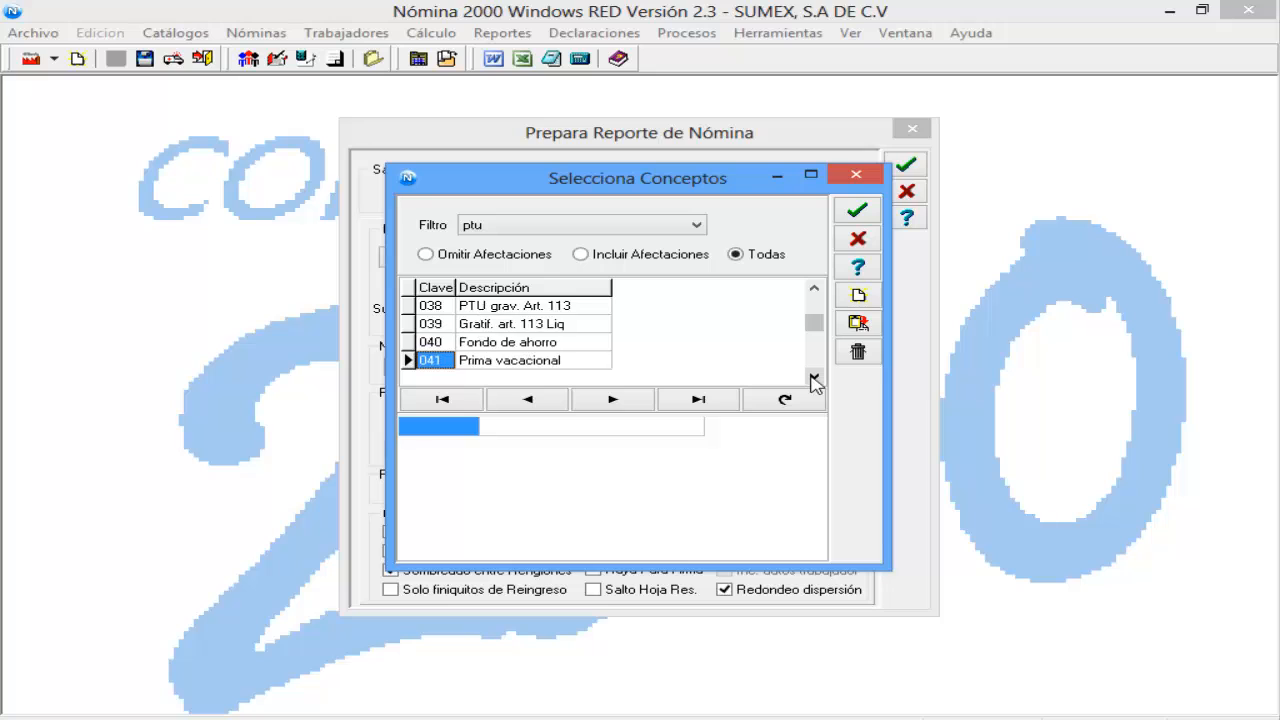
{"action": "left_click", "coordinate": [815, 377]}
{"action": "left_click", "coordinate": [815, 377]}
{"action": "left_click", "coordinate": [815, 377]}
{"action": "left_click", "coordinate": [815, 377]}
{"action": "left_click", "coordinate": [815, 377]}
{"action": "left_click", "coordinate": [815, 377]}
{"action": "left_click", "coordinate": [815, 377]}
{"action": "left_click", "coordinate": [815, 377]}
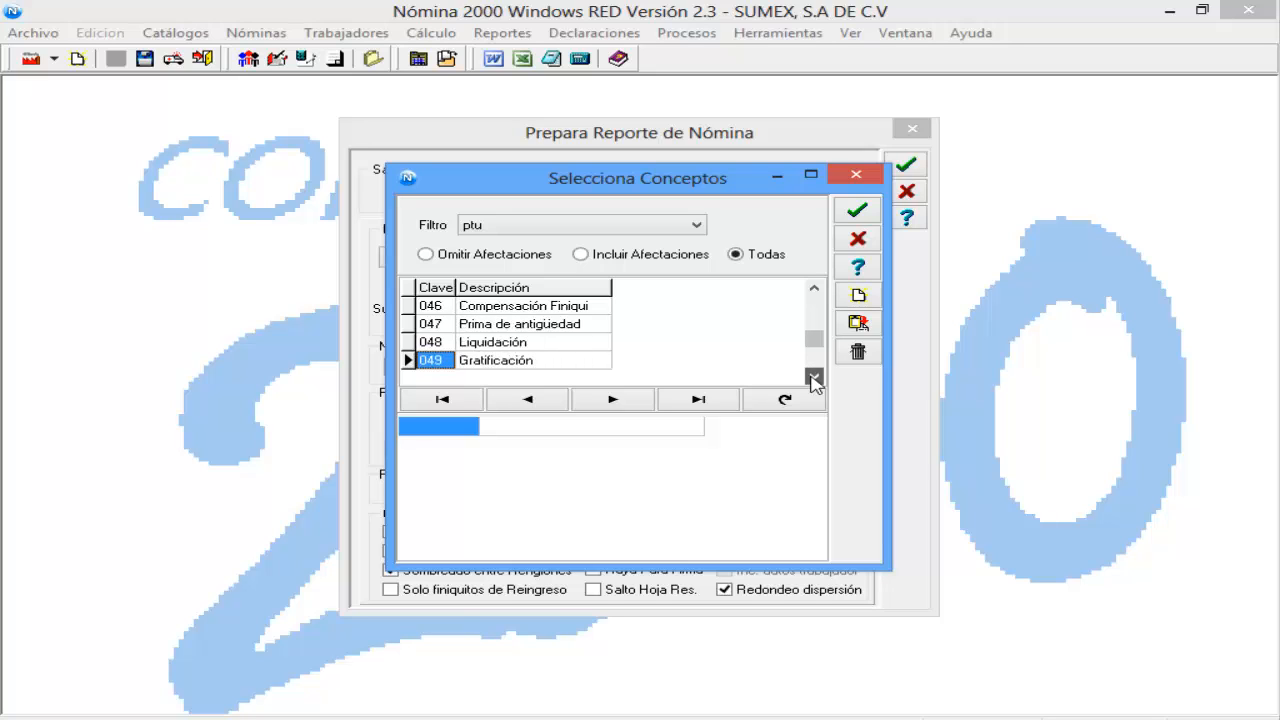
{"action": "left_click", "coordinate": [815, 377]}
{"action": "left_click", "coordinate": [815, 377]}
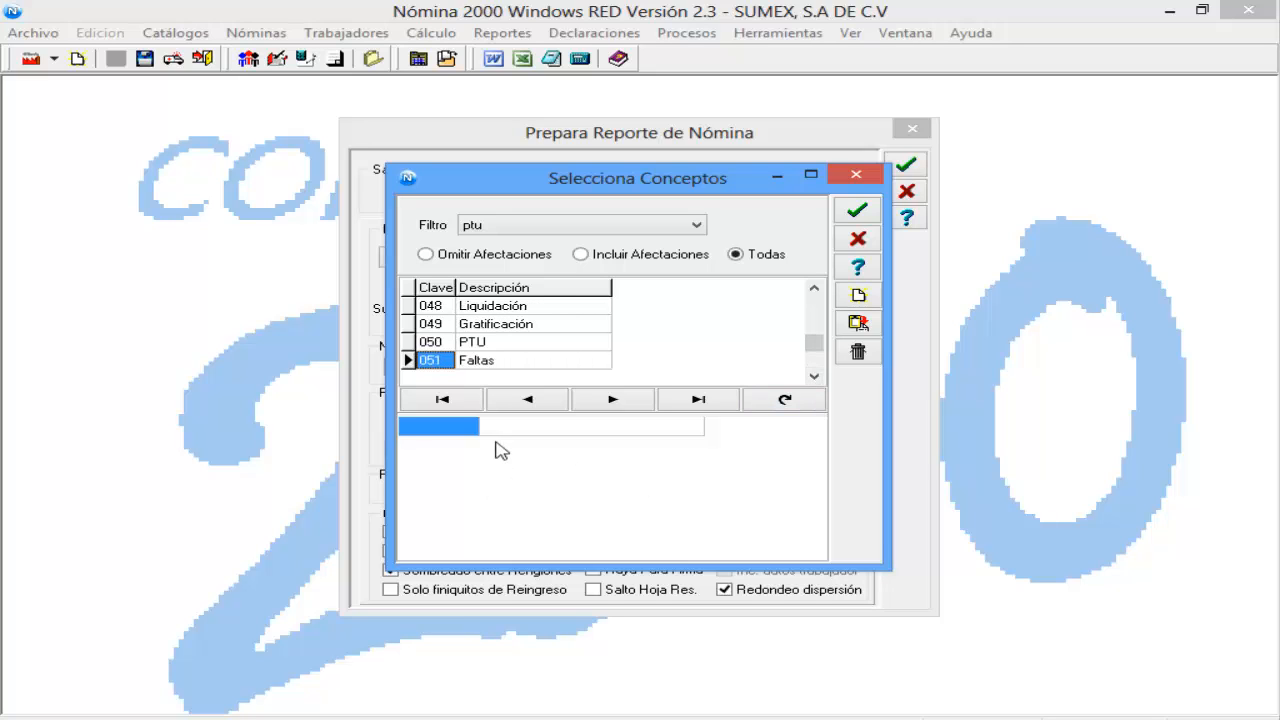
{"action": "double_click", "coordinate": [447, 345]}
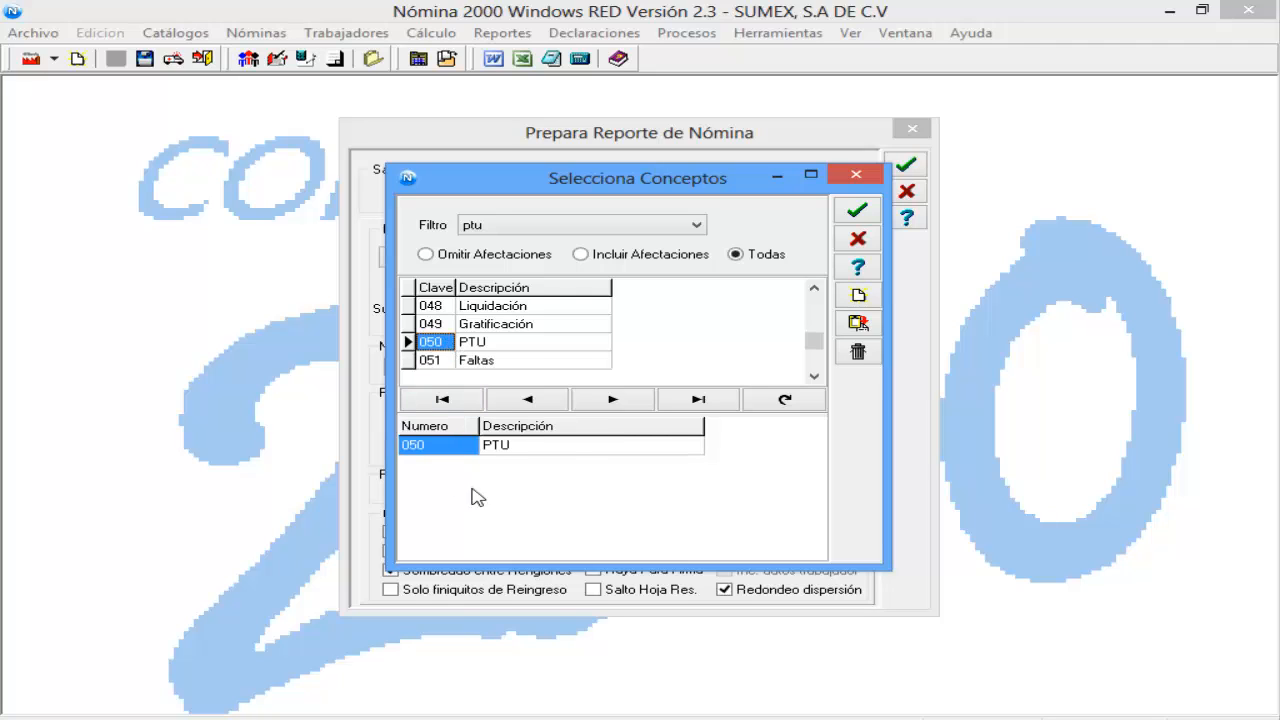
Step: Add concept 097 ISR del PTU to the ptu filter
{"action": "left_click", "coordinate": [815, 377]}
{"action": "left_click", "coordinate": [815, 377]}
{"action": "left_click", "coordinate": [815, 377]}
{"action": "left_click", "coordinate": [815, 377]}
{"action": "left_click", "coordinate": [815, 377]}
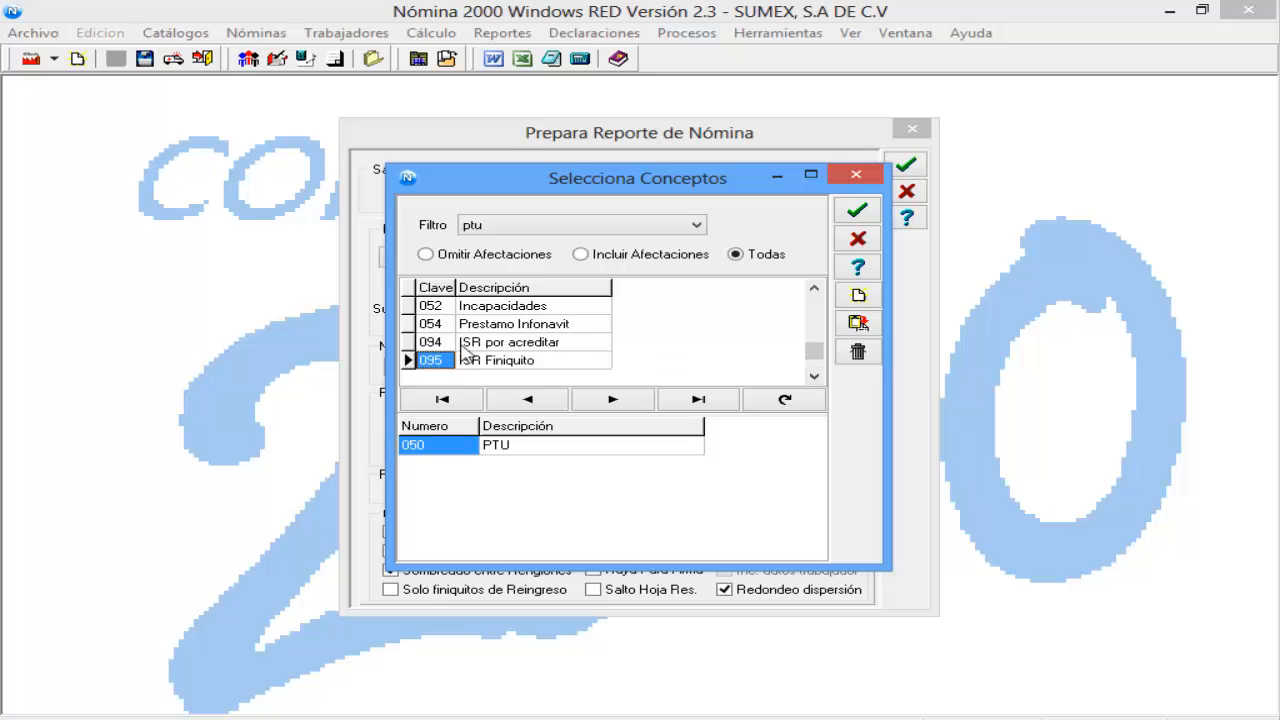
{"action": "left_click", "coordinate": [815, 377]}
{"action": "left_click", "coordinate": [815, 377]}
{"action": "left_click", "coordinate": [815, 377]}
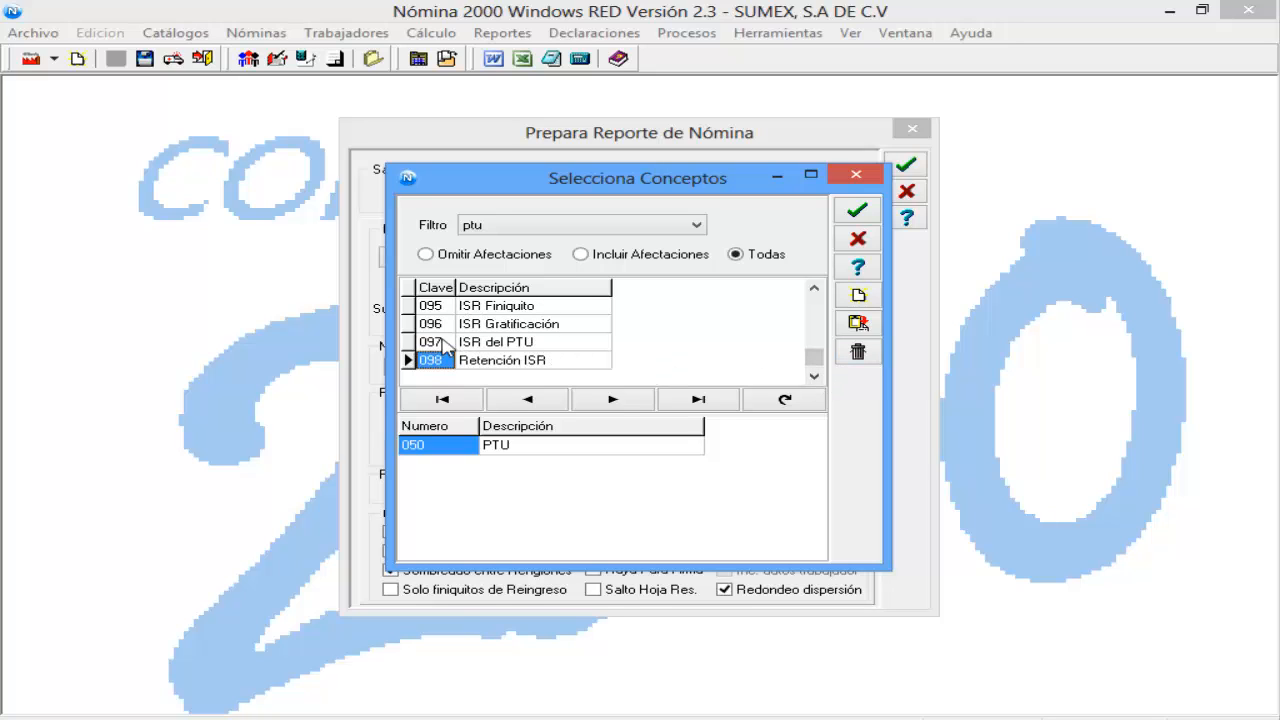
{"action": "double_click", "coordinate": [440, 342]}
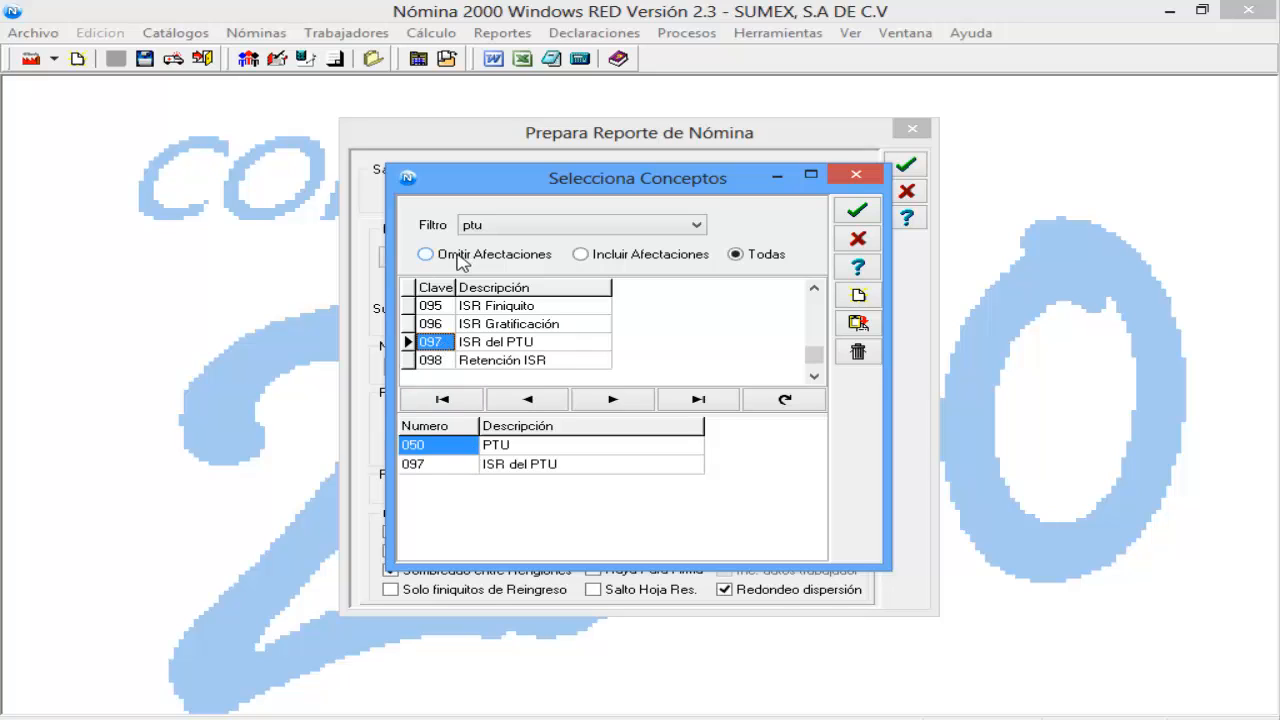
Step: Set the ptu filter to Incluir Afectaciones, save it and apply it to the payroll report
{"action": "left_click", "coordinate": [581, 254]}
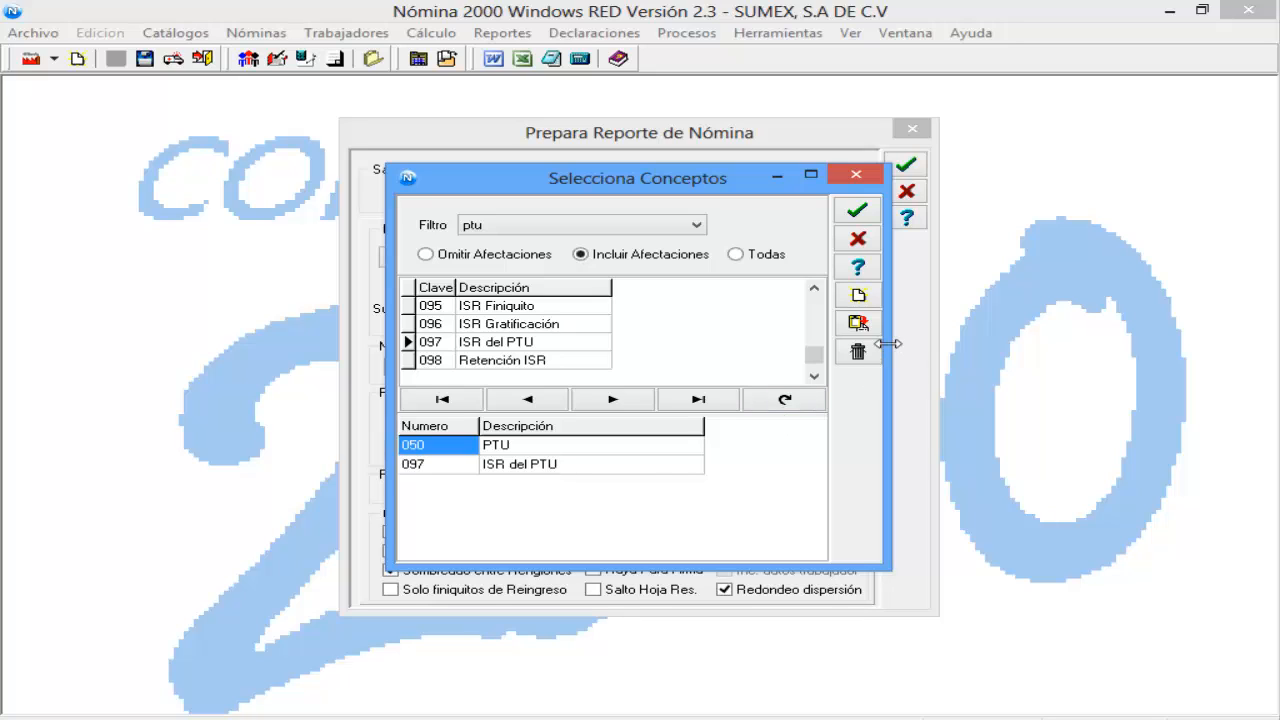
{"action": "left_click", "coordinate": [862, 324]}
{"action": "left_click", "coordinate": [869, 215]}
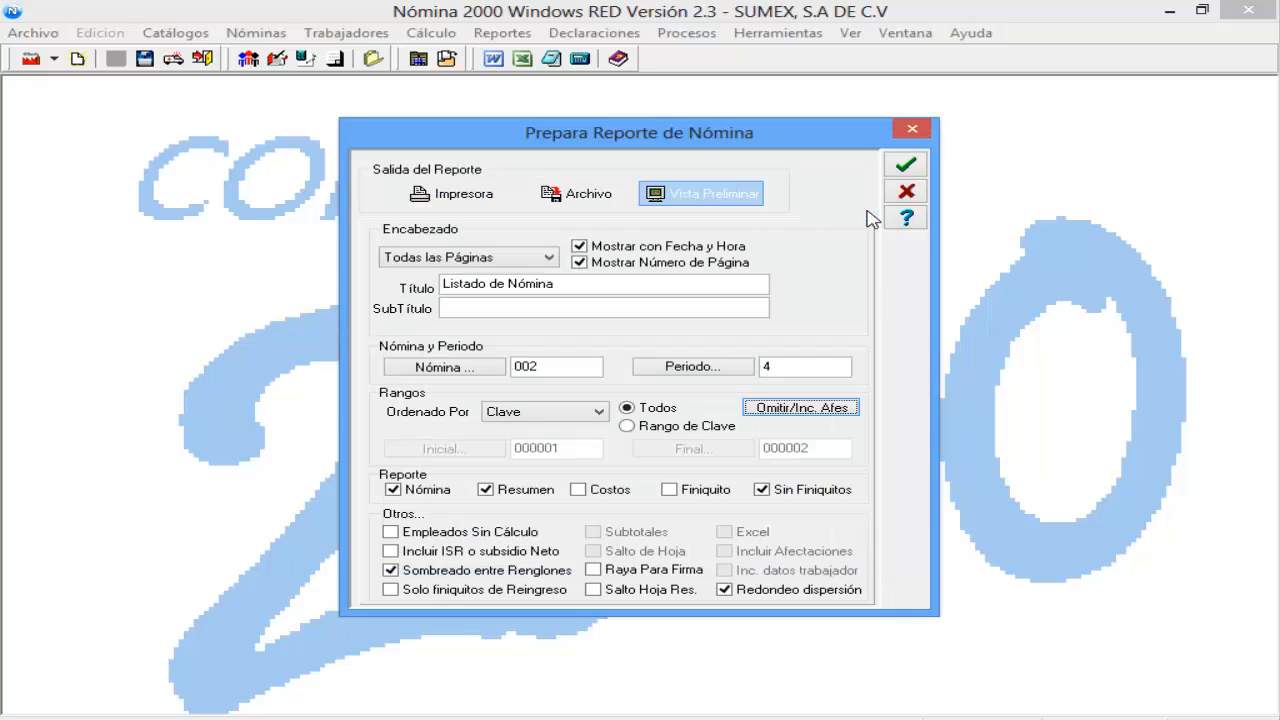
Step: Generate the filtered payroll listing as a preview, review each worker's PTU and the payroll totals, and close it
{"action": "left_click", "coordinate": [905, 170]}
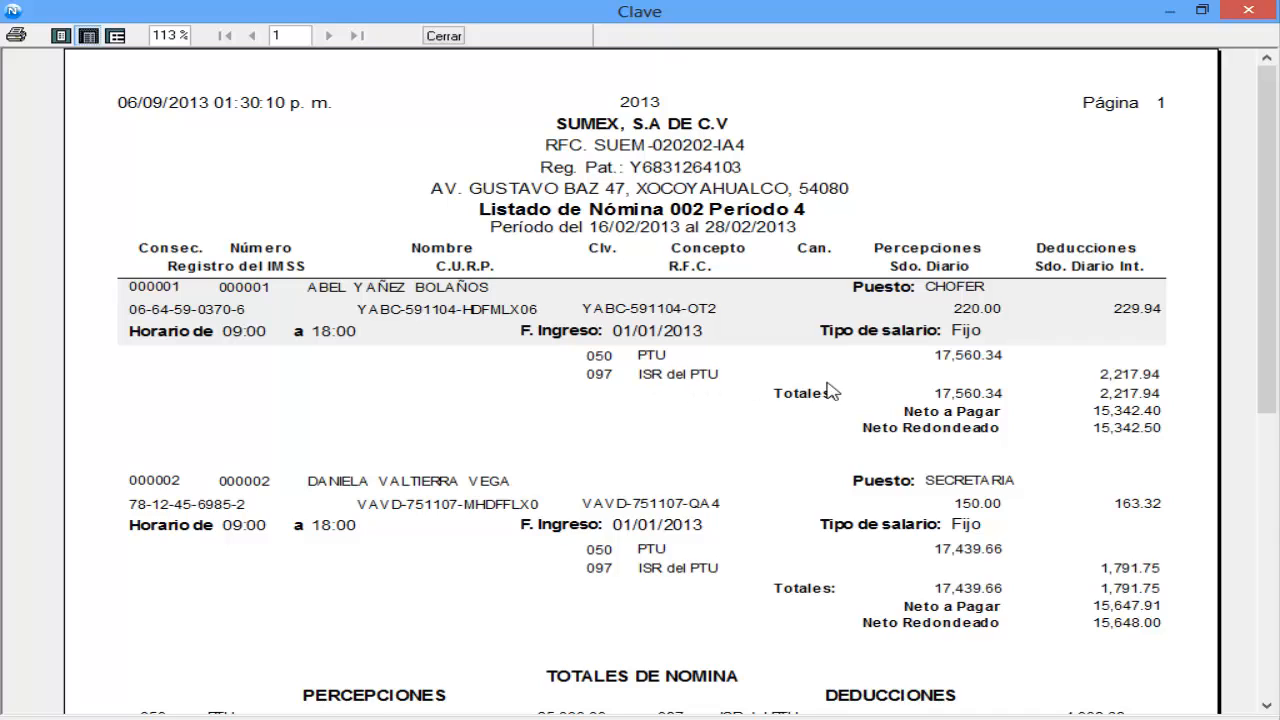
{"action": "left_click_drag", "start_coordinate": [1267, 386], "coordinate": [1263, 564]}
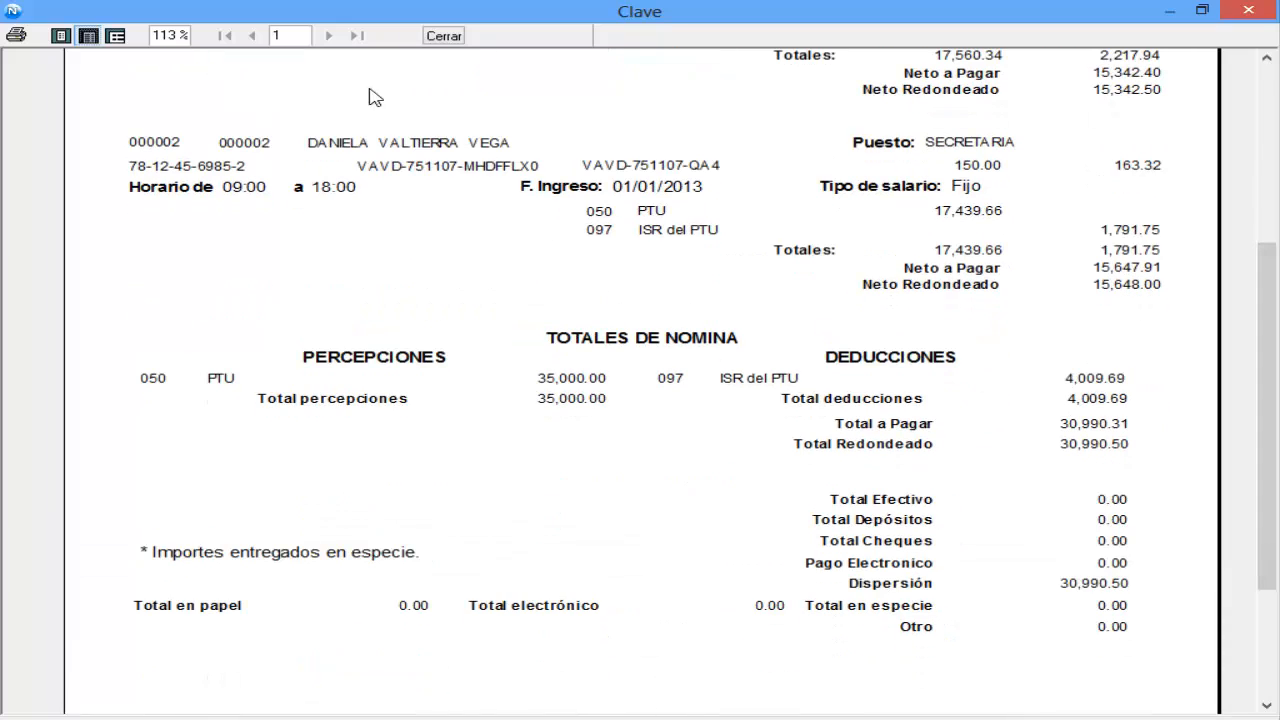
{"action": "left_click", "coordinate": [447, 38]}
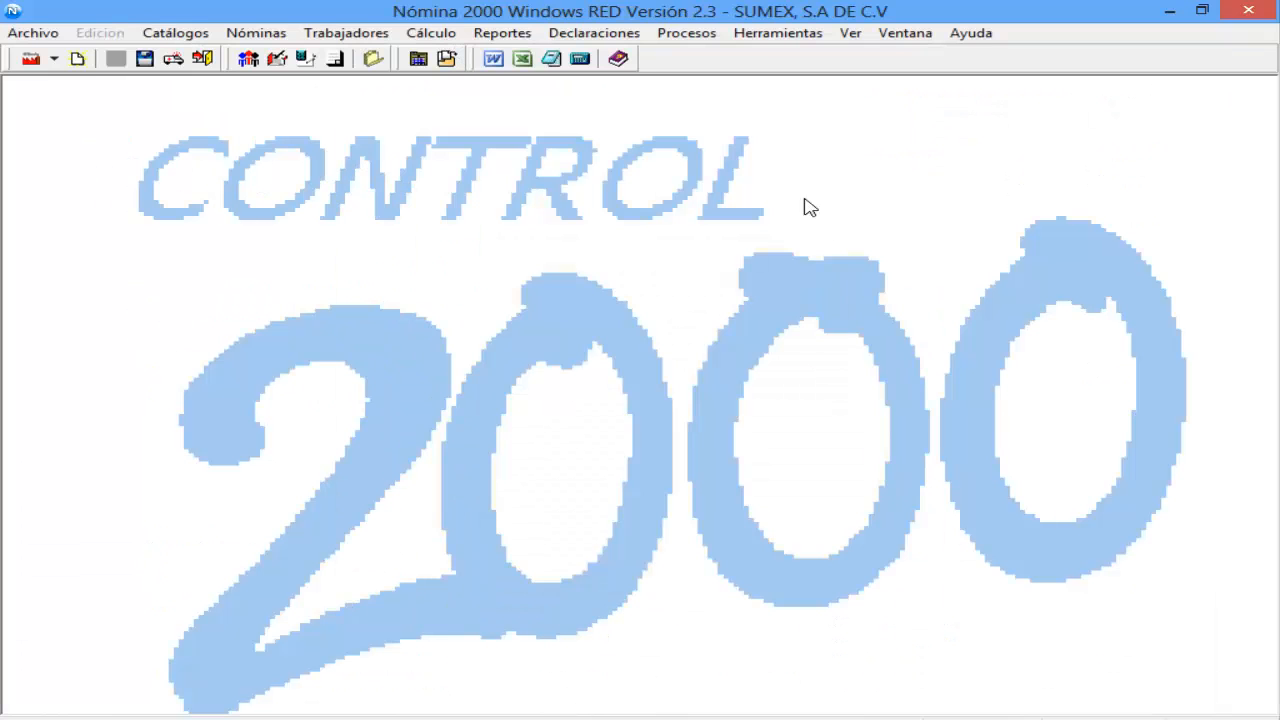
Step: Start a Recibos emission using the Generico.rtm format
{"action": "left_click", "coordinate": [500, 34]}
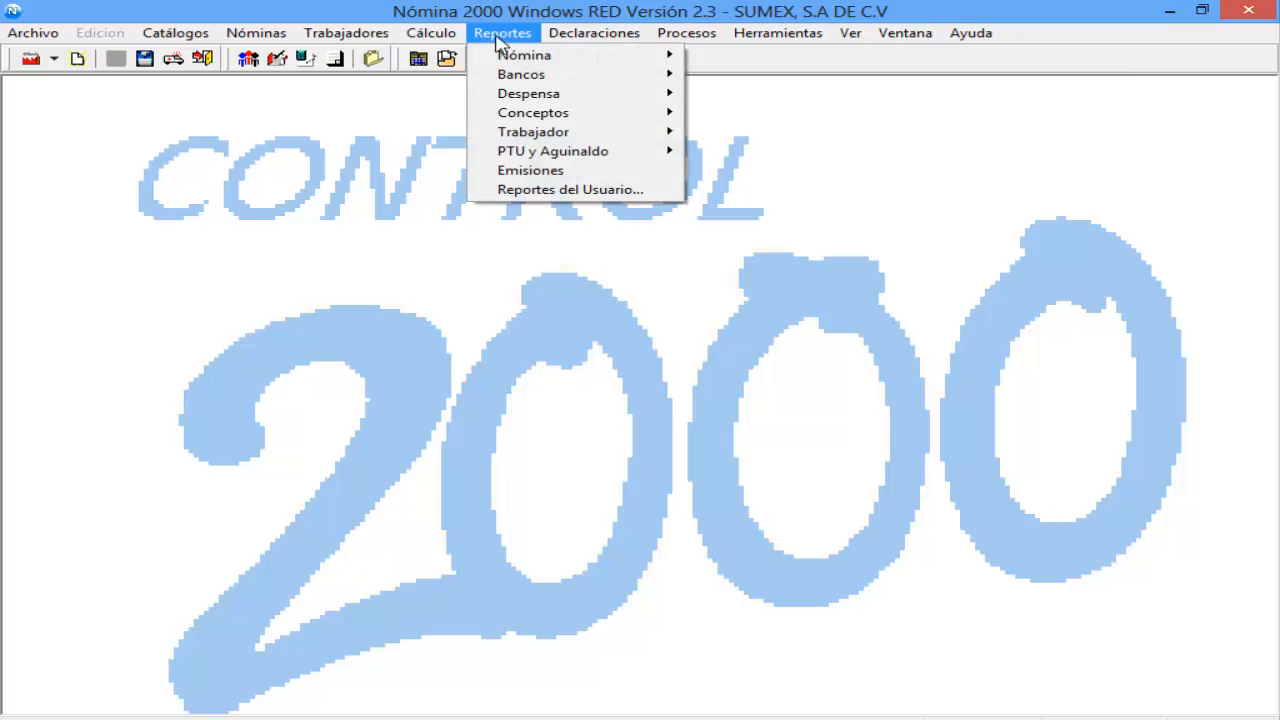
{"action": "left_click", "coordinate": [533, 171]}
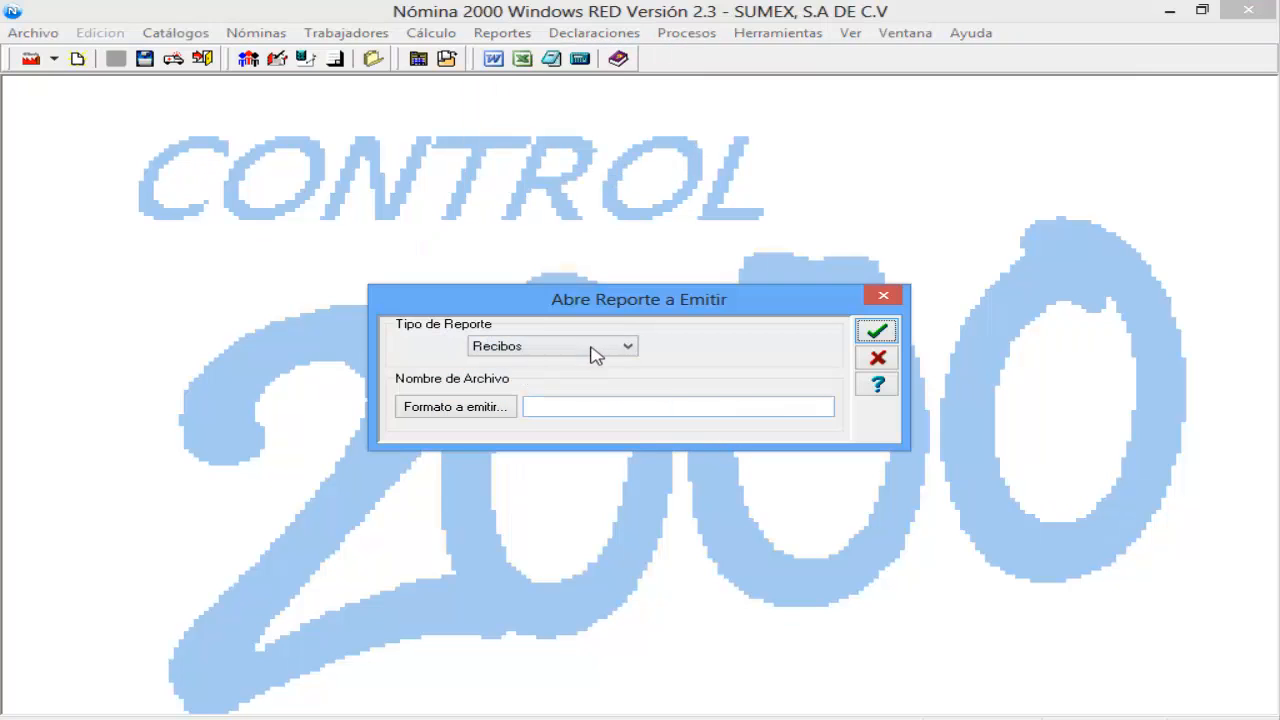
{"action": "left_click", "coordinate": [478, 410]}
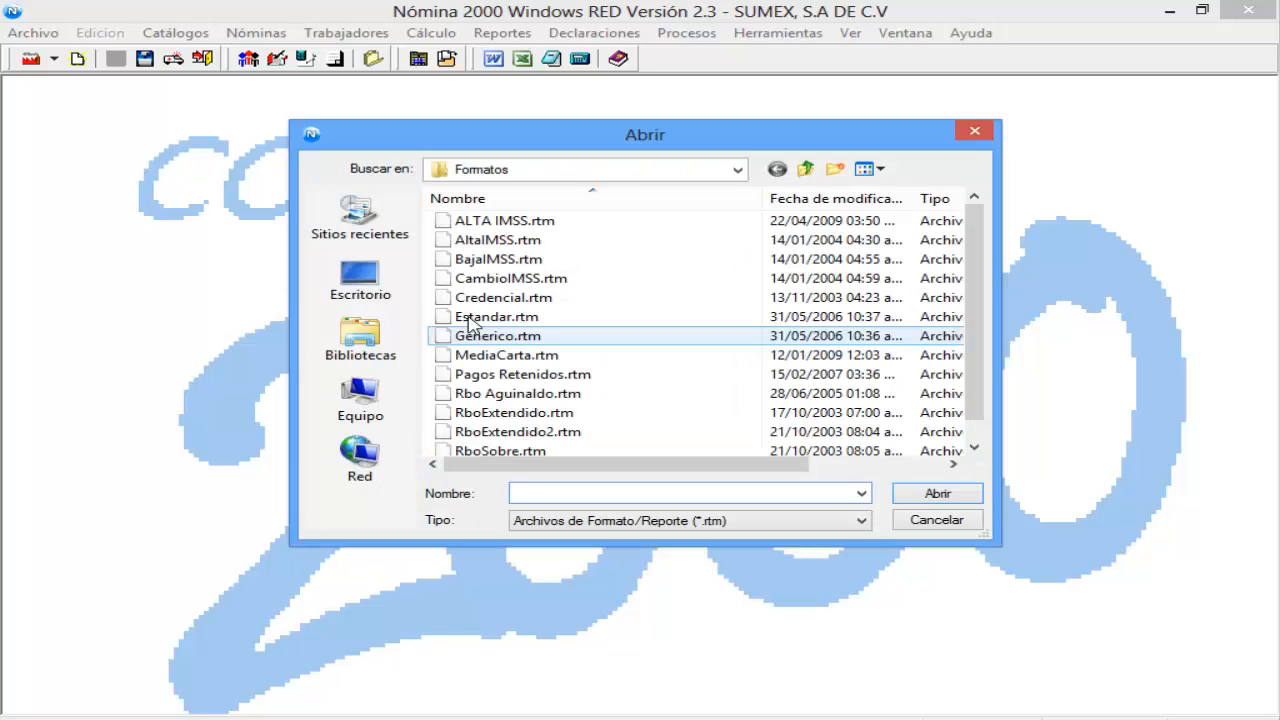
{"action": "left_click", "coordinate": [497, 336]}
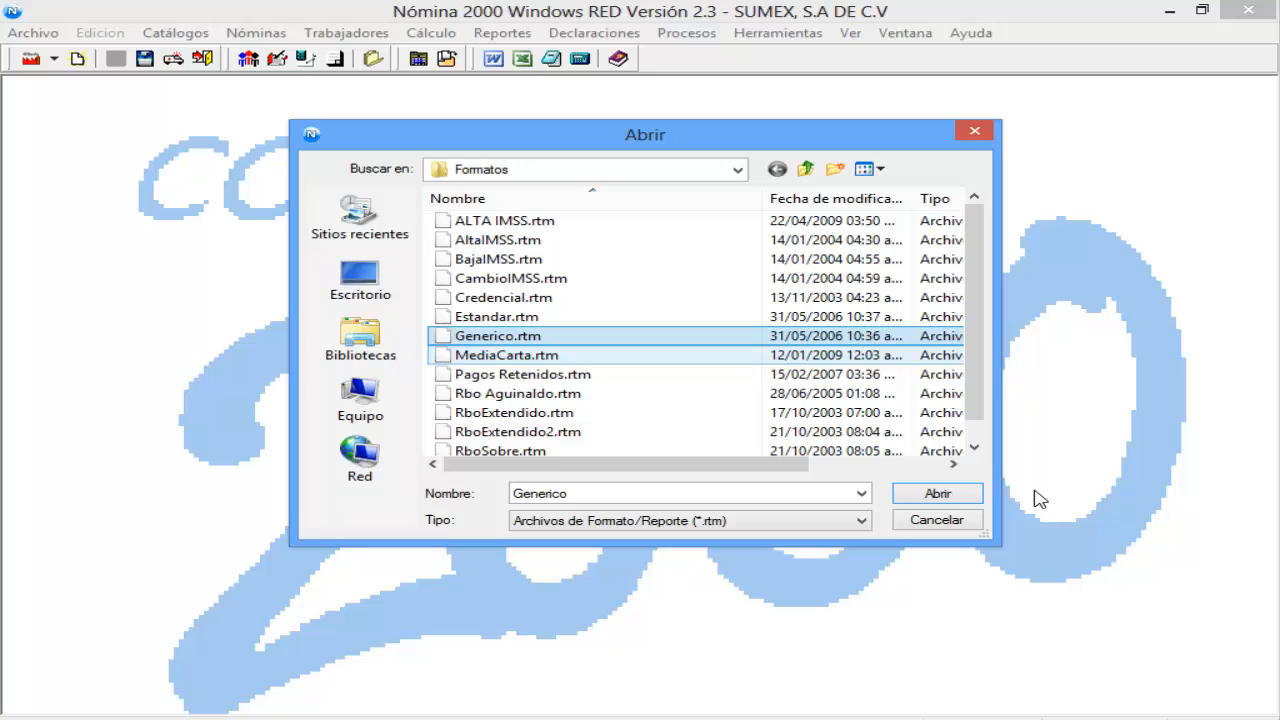
{"action": "left_click", "coordinate": [950, 494]}
{"action": "left_click", "coordinate": [877, 336]}
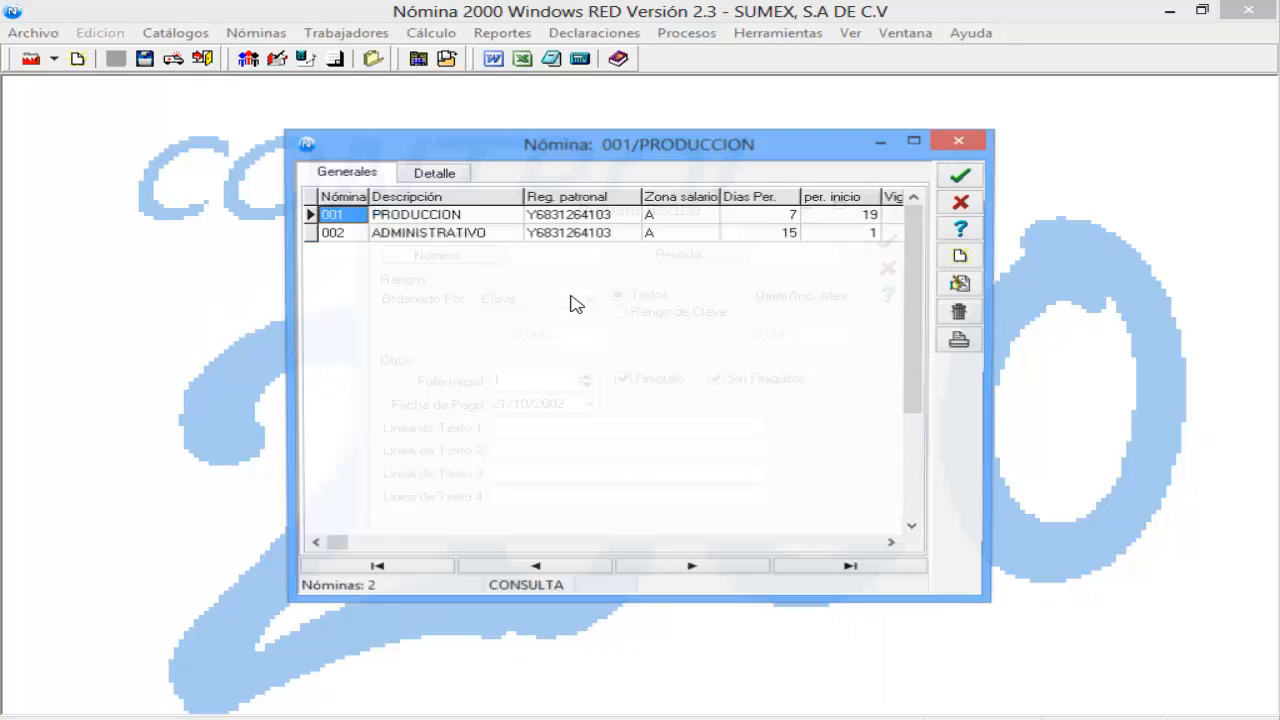
Step: Choose the 002 ADMINISTRATIVO payroll, period 4, for the receipts
{"action": "left_click", "coordinate": [459, 235]}
{"action": "left_click", "coordinate": [962, 177]}
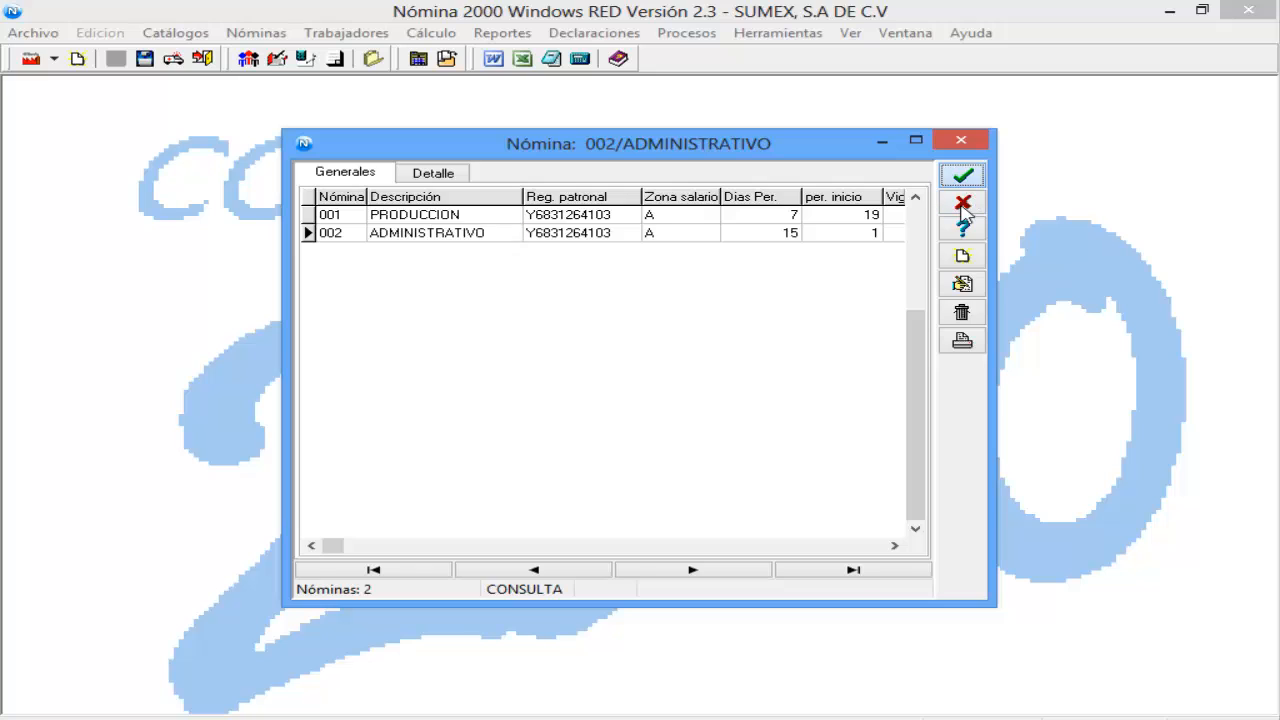
{"action": "left_click", "coordinate": [776, 257]}
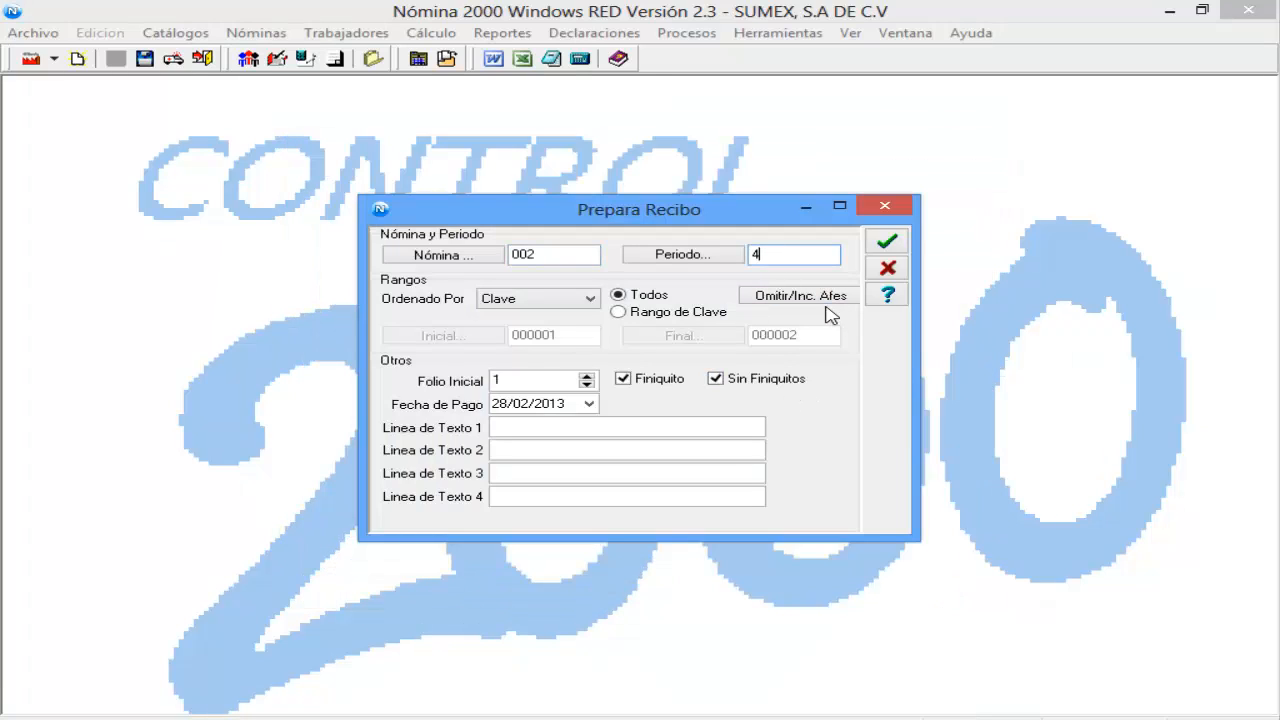
Step: Apply the ptu filter with Incluir Afectaciones to the receipts and generate their preview
{"action": "left_click", "coordinate": [770, 305]}
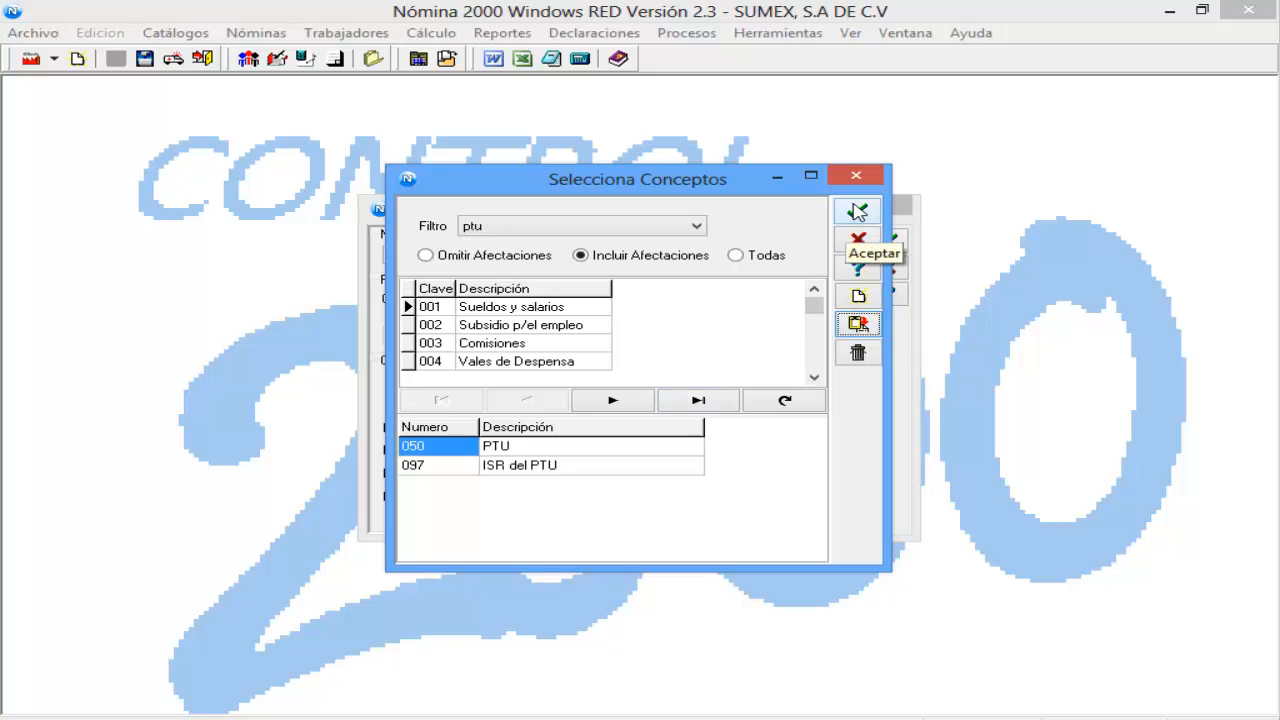
{"action": "left_click", "coordinate": [880, 217]}
{"action": "left_click", "coordinate": [887, 243]}
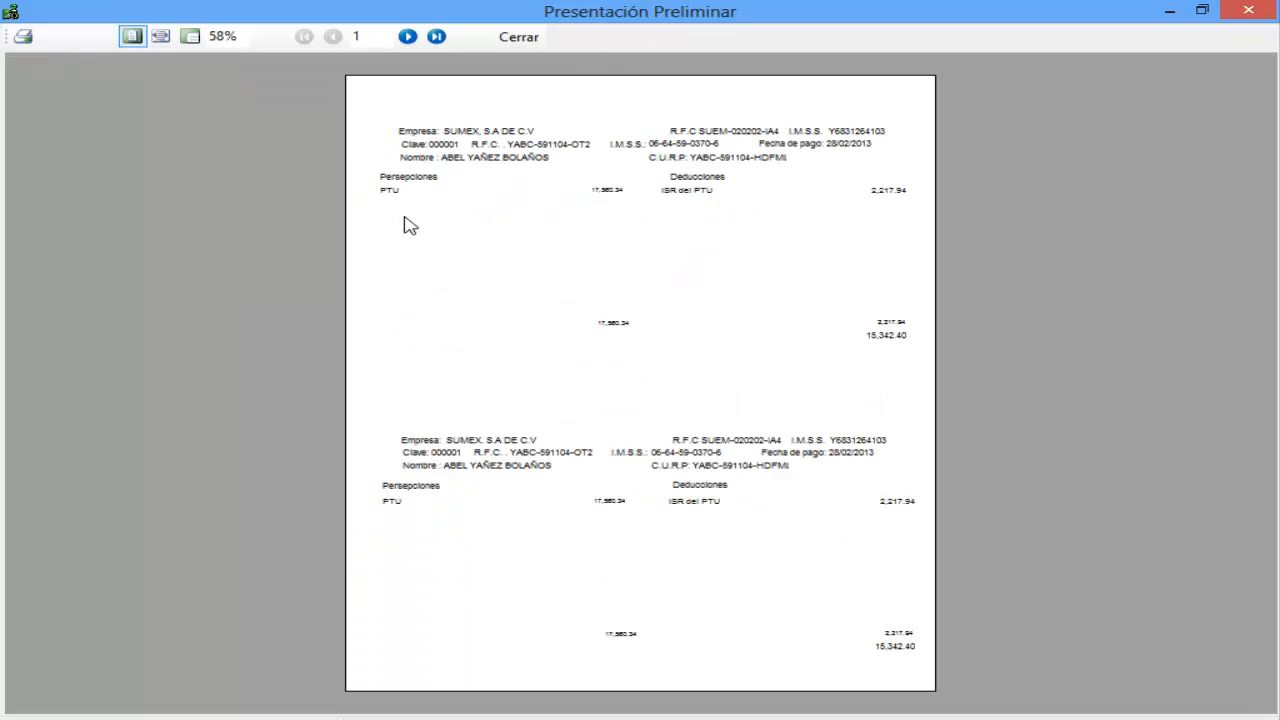
Step: View the receipt preview at 100%, review both copies' PTU and ISR del PTU, and close it
{"action": "left_click", "coordinate": [242, 37]}
{"action": "left_click", "coordinate": [190, 37]}
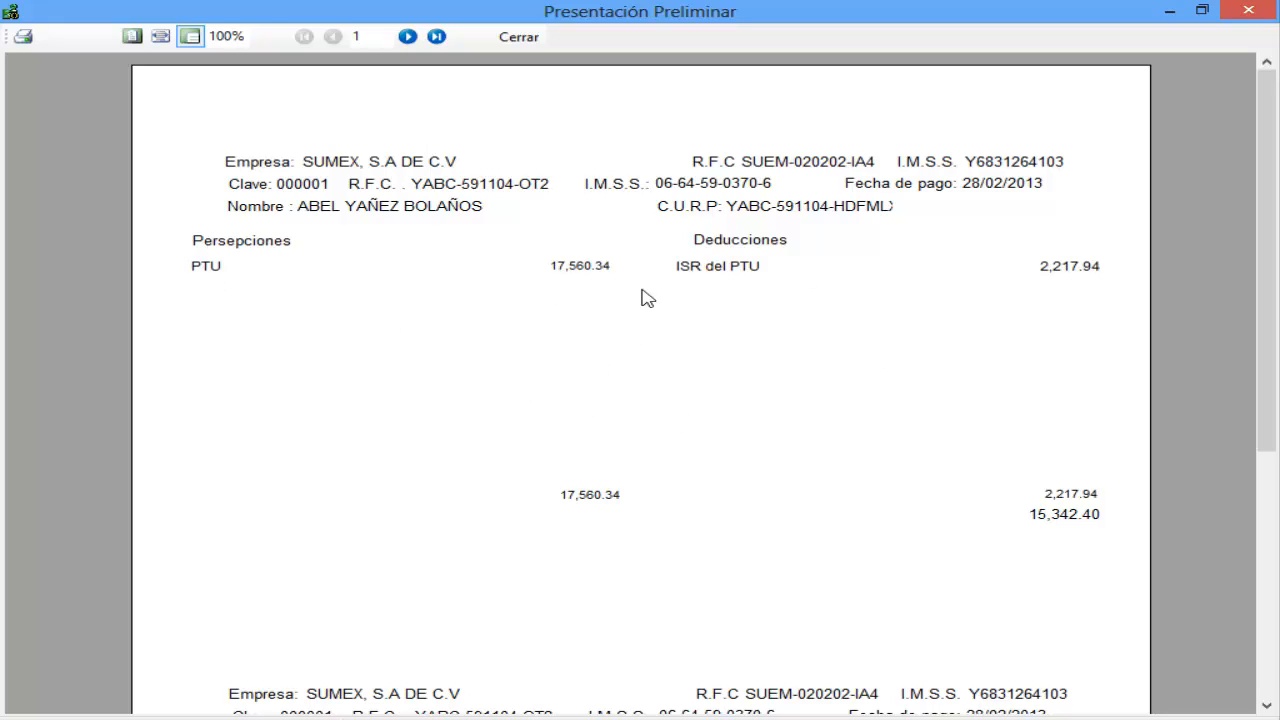
{"action": "left_click_drag", "start_coordinate": [1266, 297], "coordinate": [1276, 528]}
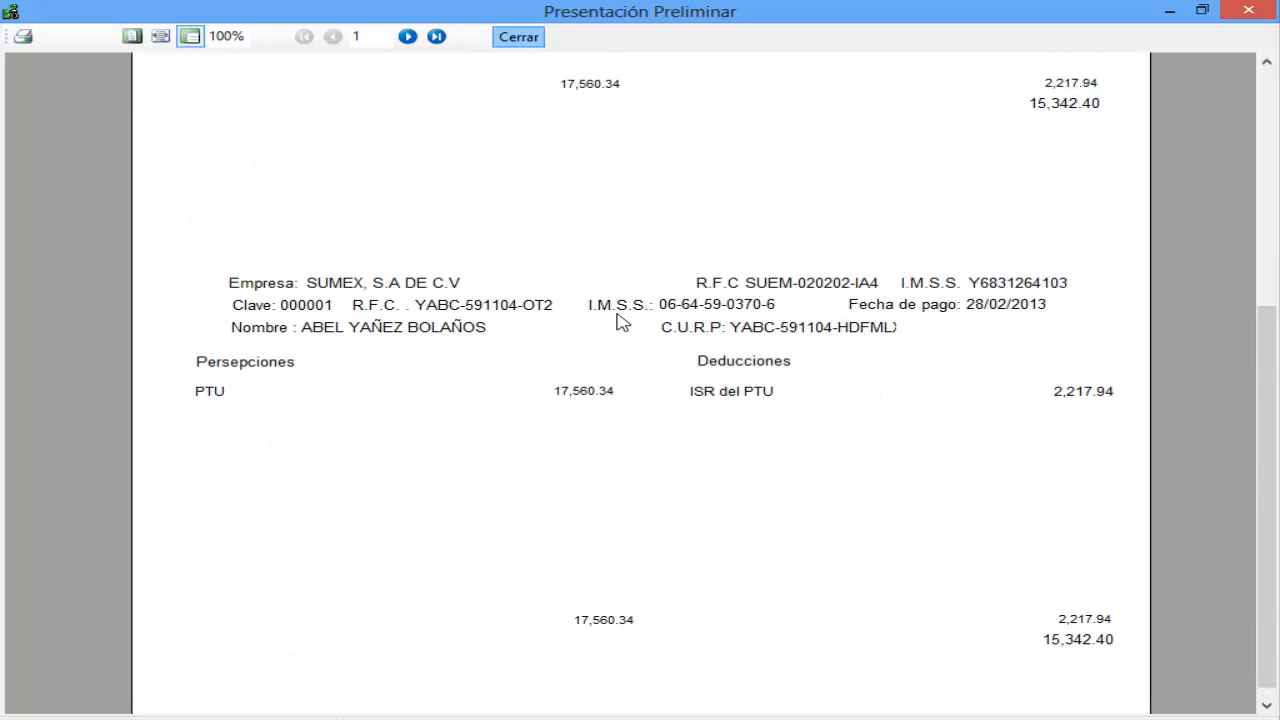
{"action": "left_click", "coordinate": [761, 390]}
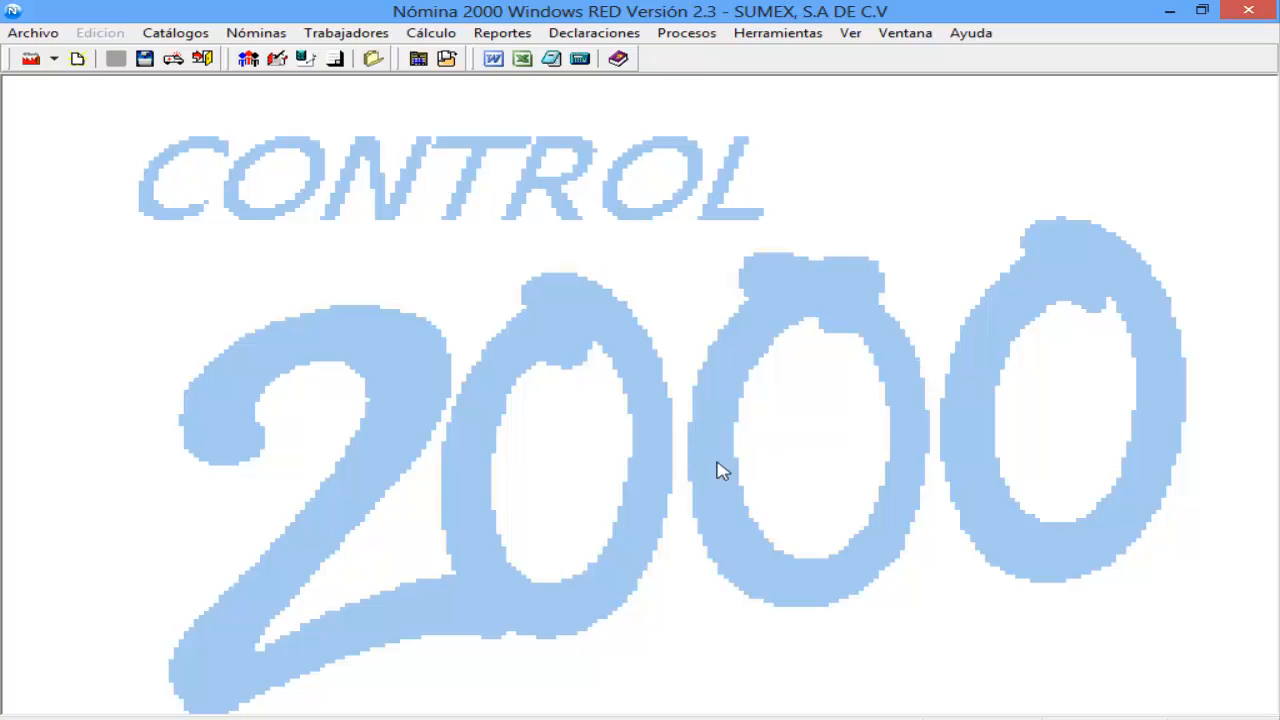
Step: Start another Recibos emission with the Generico.rtm format
{"action": "left_click", "coordinate": [502, 33]}
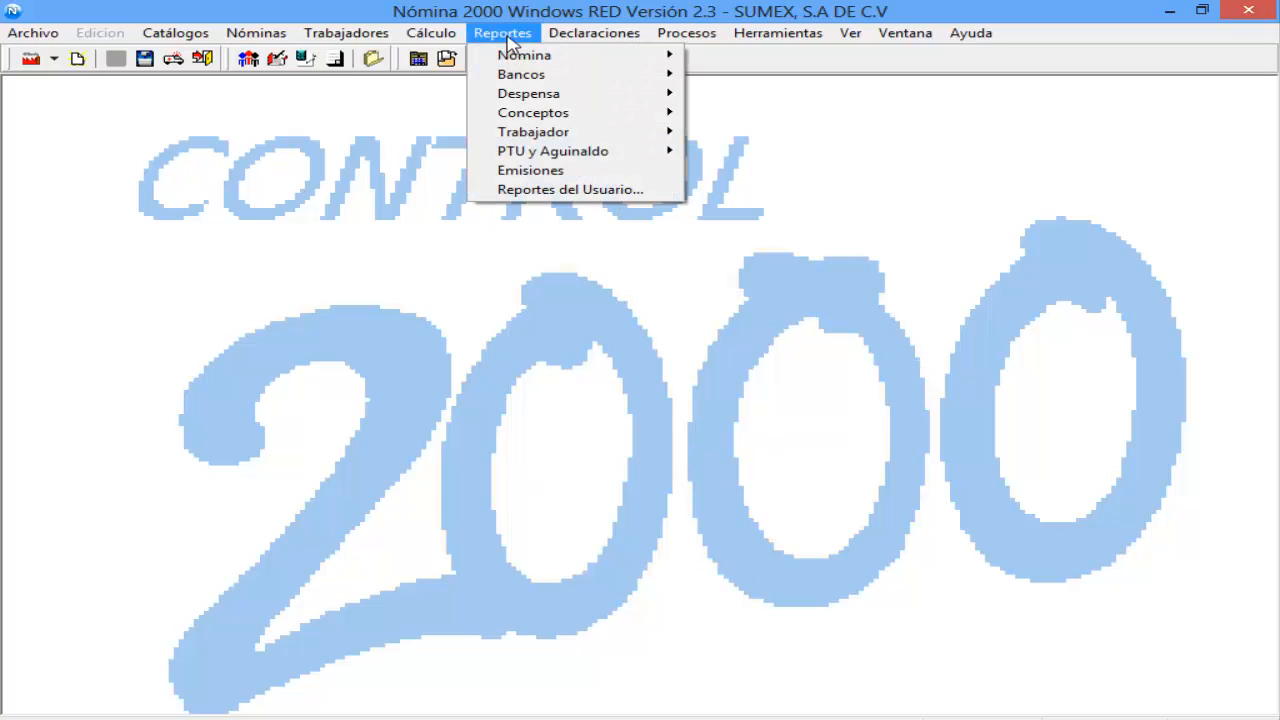
{"action": "left_click", "coordinate": [548, 171]}
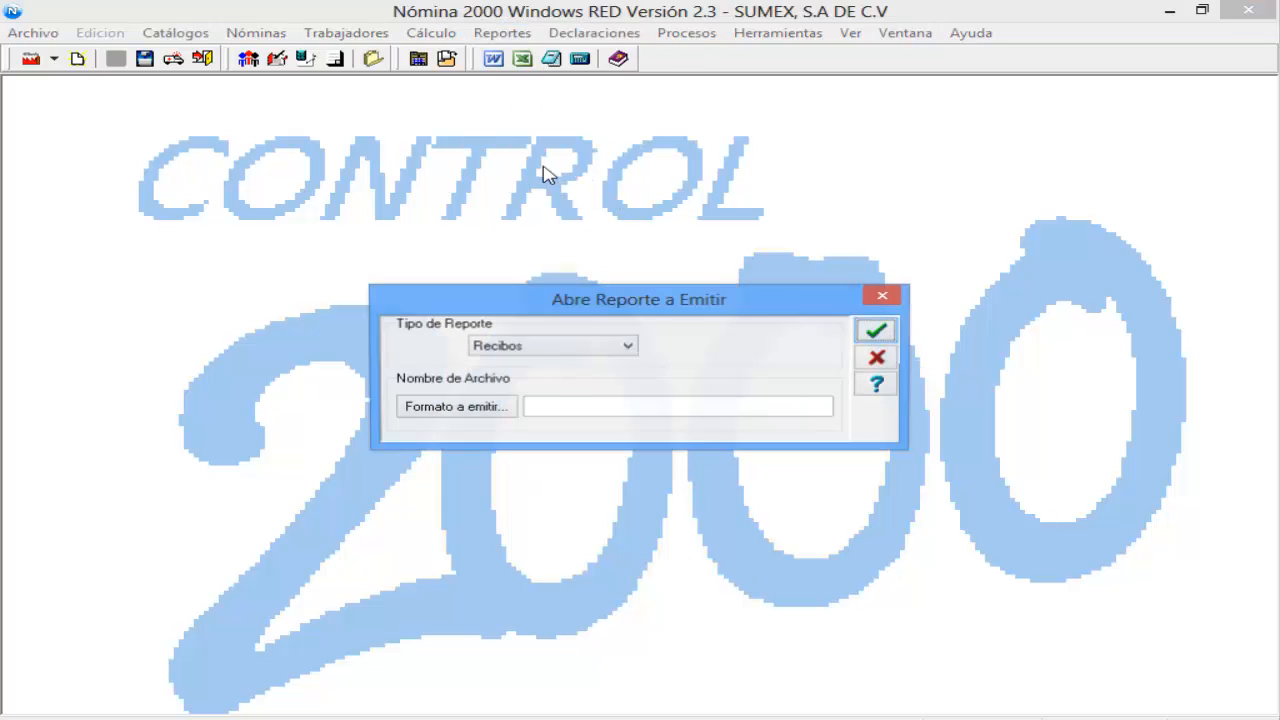
{"action": "left_click", "coordinate": [492, 408]}
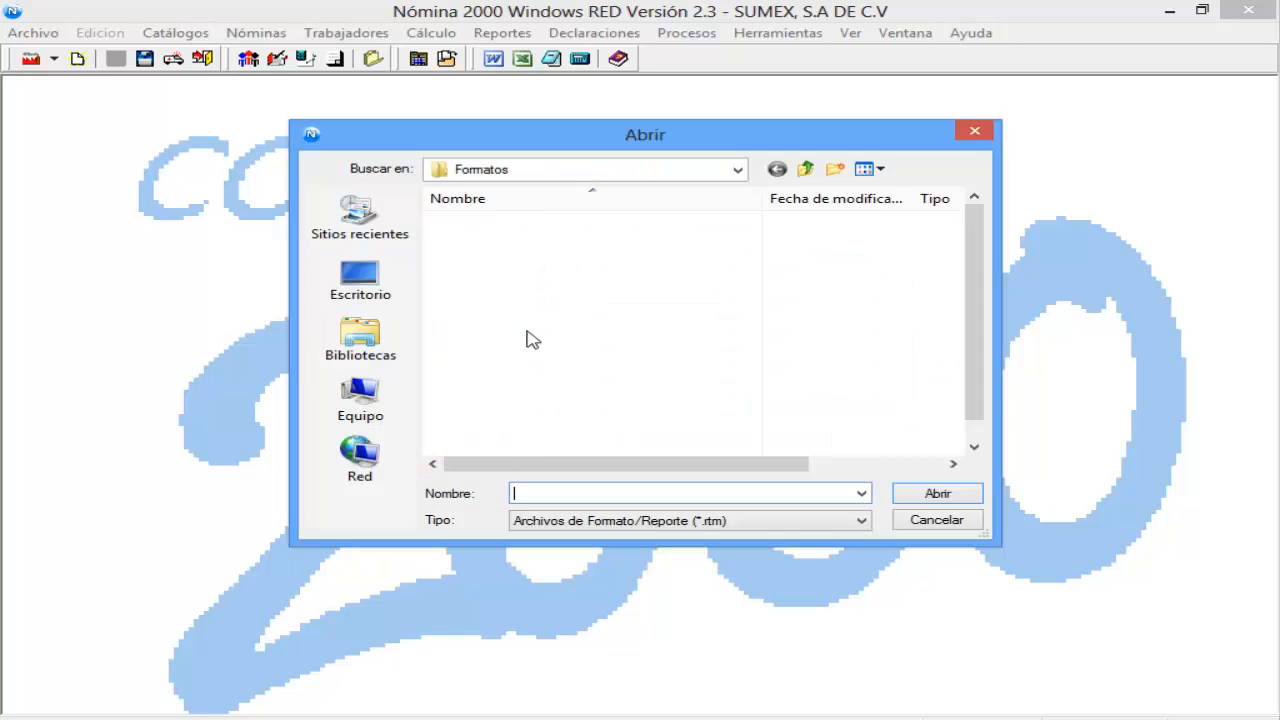
{"action": "left_click", "coordinate": [510, 337]}
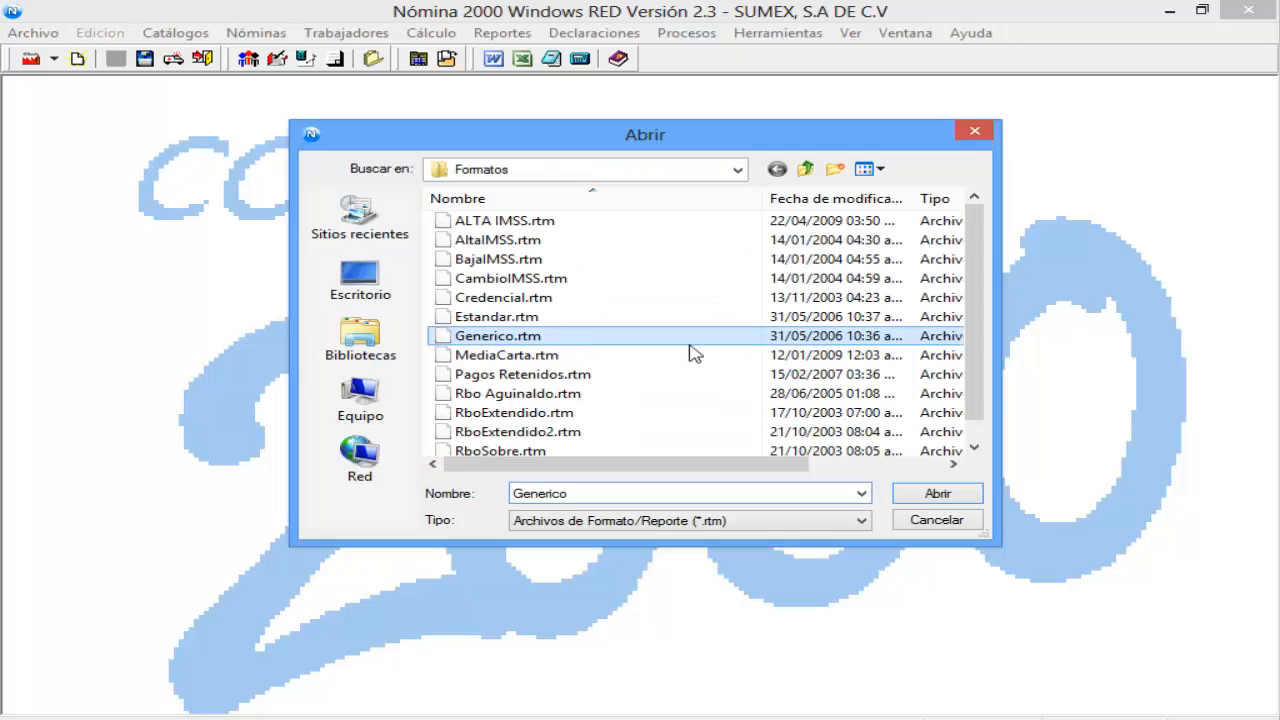
{"action": "left_click", "coordinate": [937, 494]}
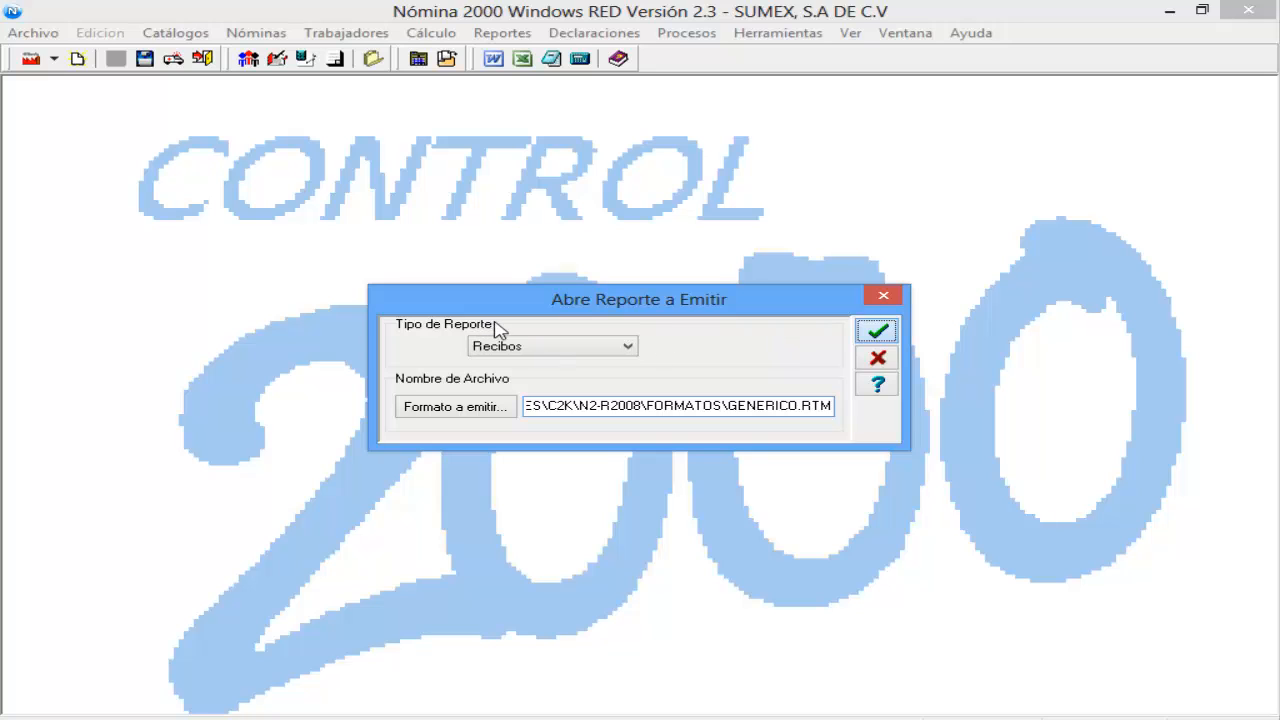
{"action": "key", "text": "Return"}
Step: Select the 002 ADMINISTRATIVO payroll for the new receipt emission
{"action": "left_click", "coordinate": [475, 257]}
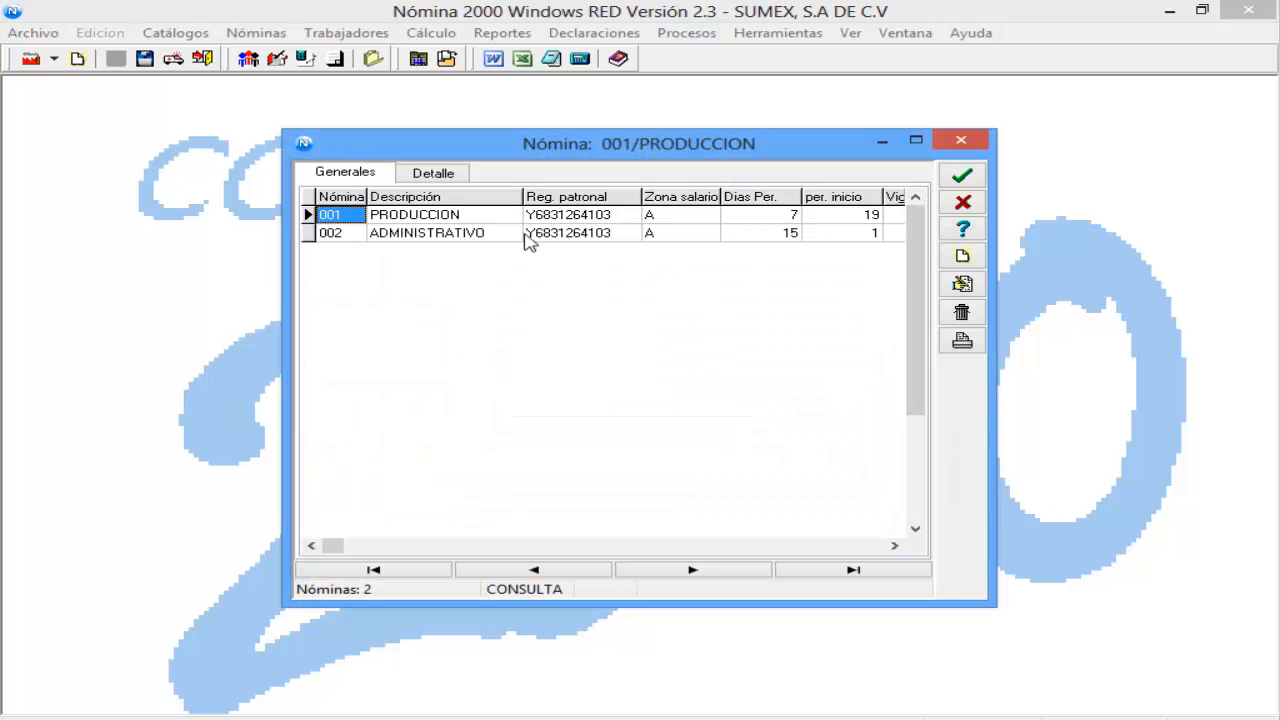
{"action": "left_click", "coordinate": [520, 233]}
{"action": "left_click", "coordinate": [962, 178]}
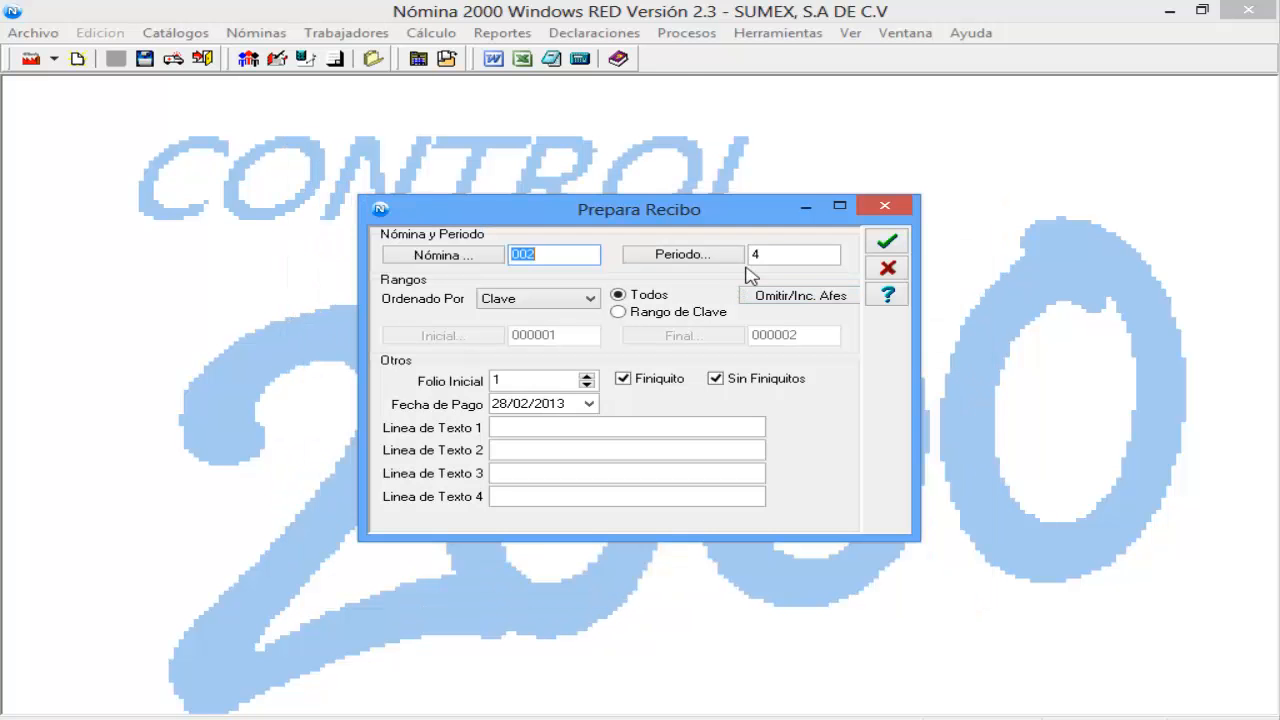
Step: Apply the ptu filter with Omitir Afectaciones to the 002 payroll's period 4 receipts and generate their preview
{"action": "left_click", "coordinate": [765, 254]}
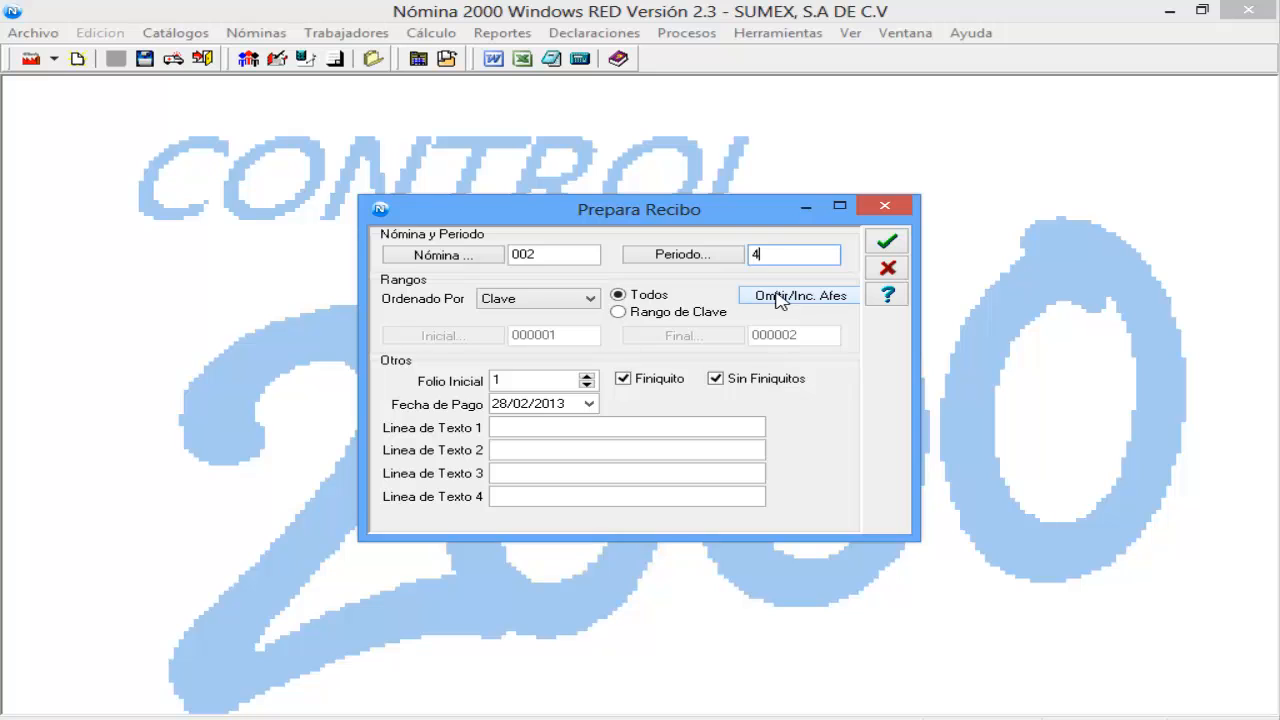
{"action": "left_click", "coordinate": [779, 298]}
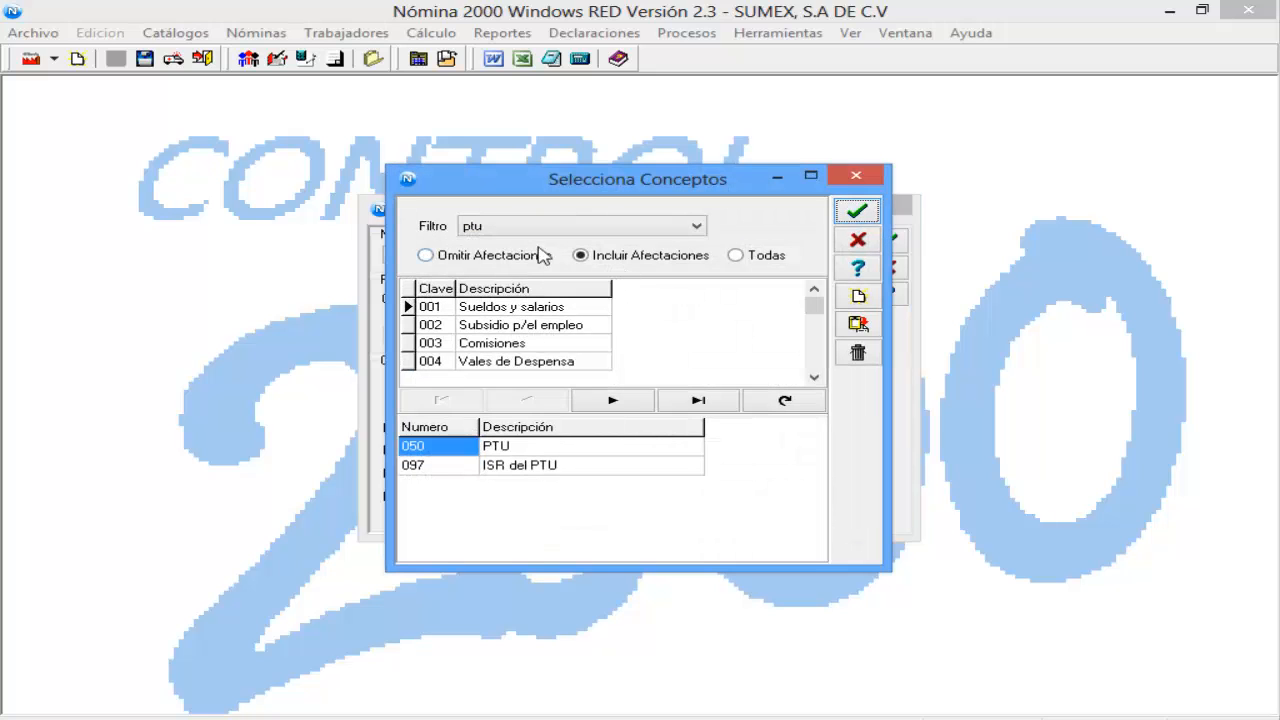
{"action": "left_click", "coordinate": [650, 231]}
{"action": "left_click", "coordinate": [650, 232]}
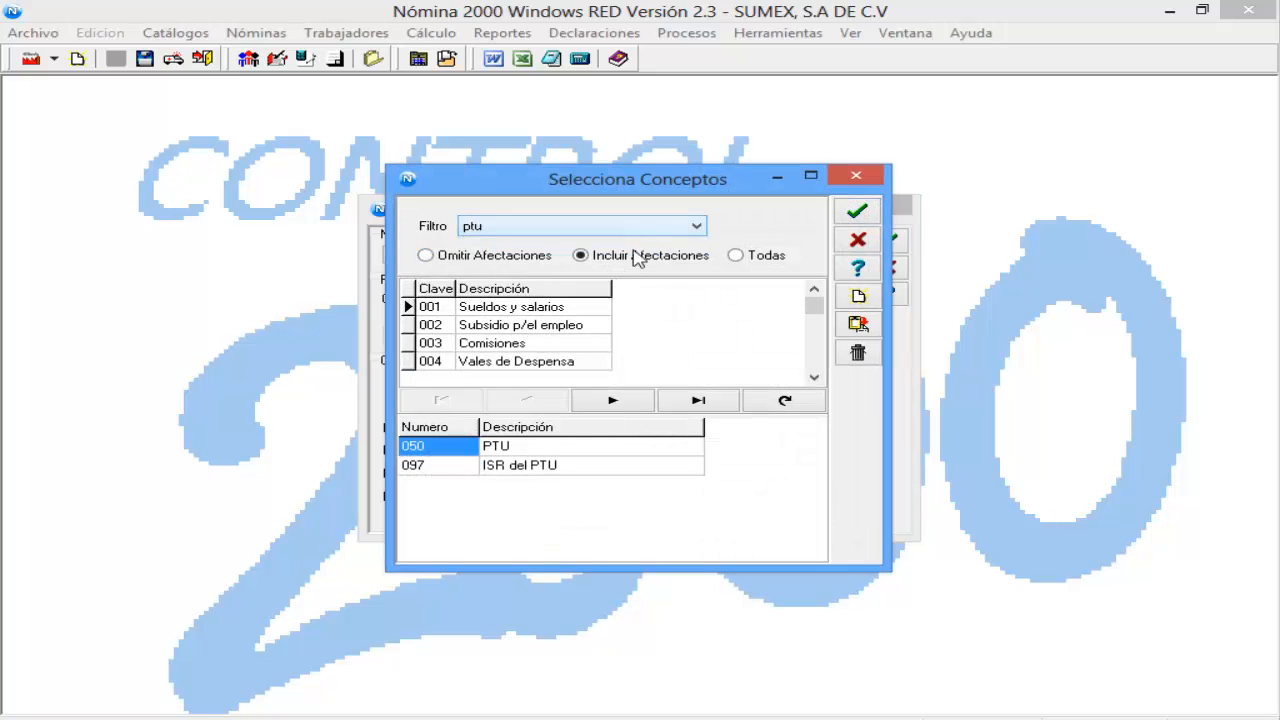
{"action": "left_click", "coordinate": [514, 258]}
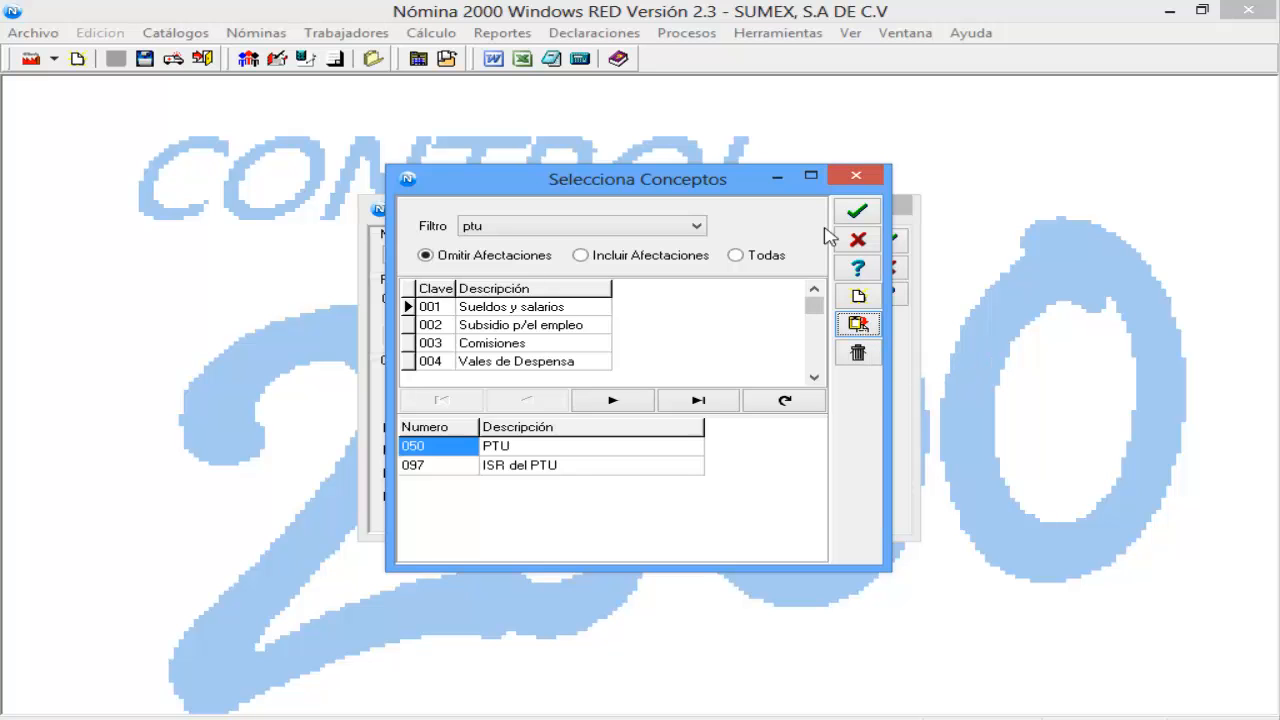
{"action": "left_click", "coordinate": [856, 213]}
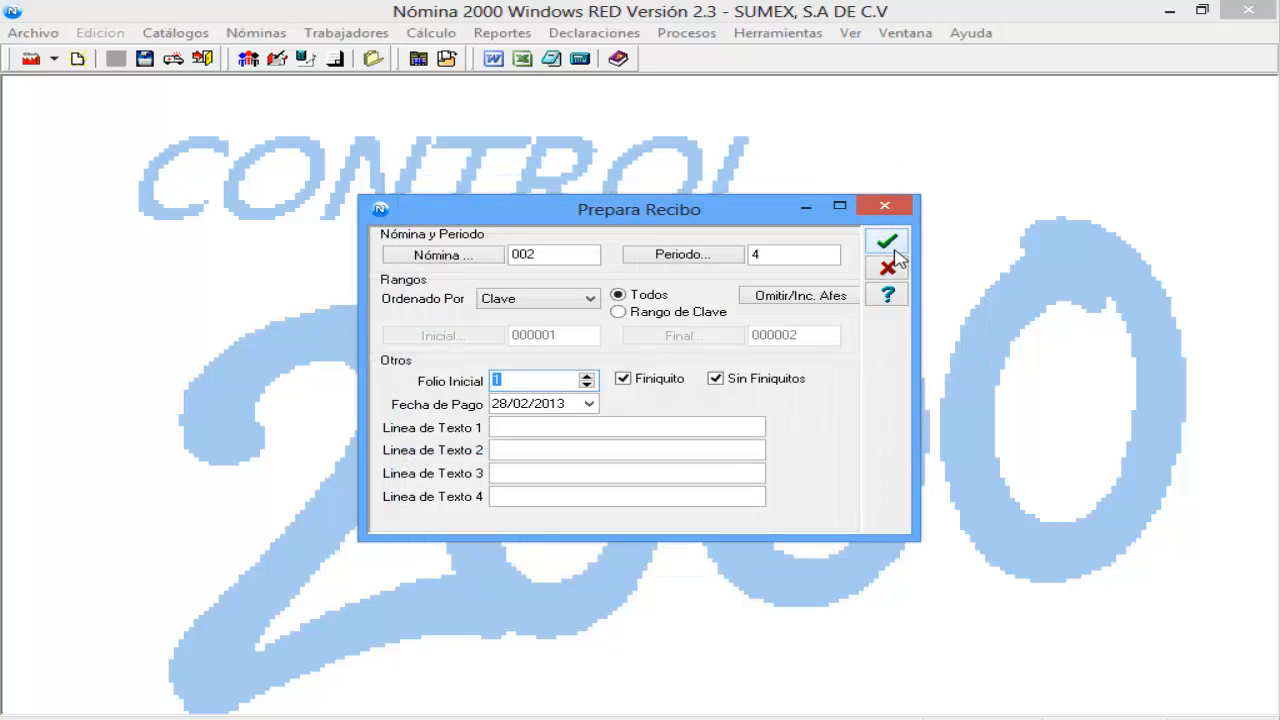
{"action": "left_click", "coordinate": [887, 241]}
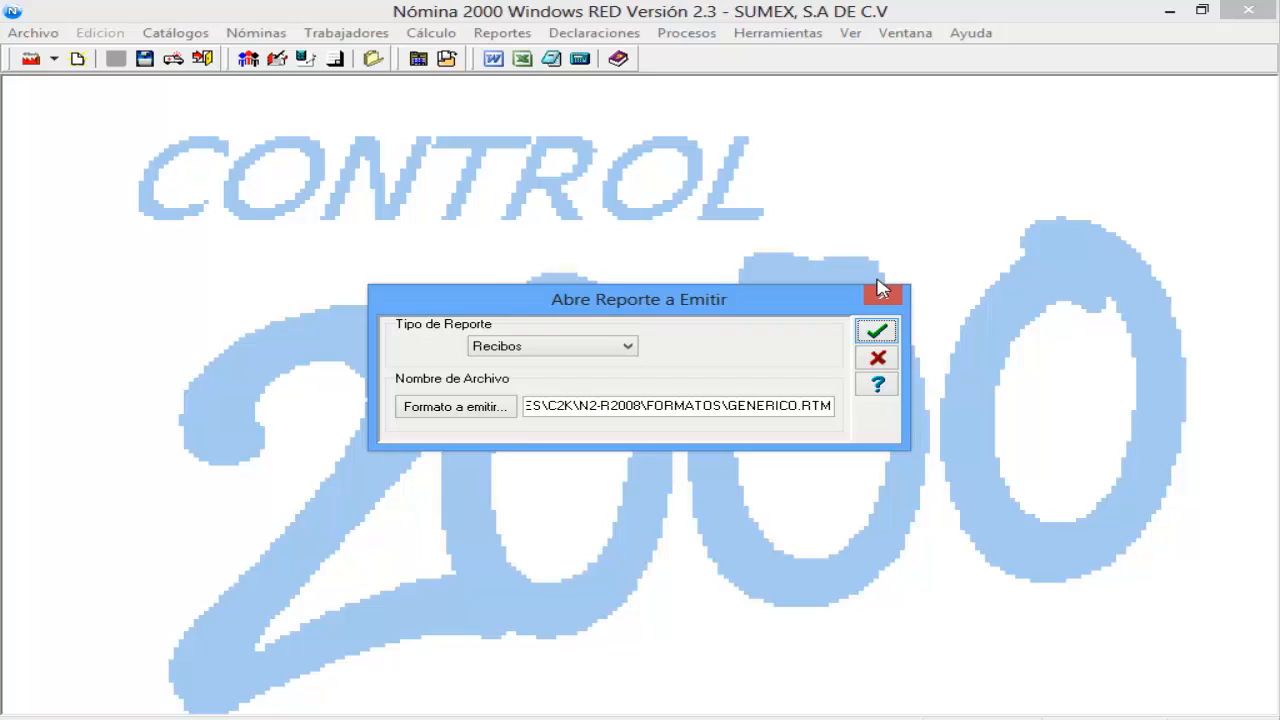
{"action": "left_click", "coordinate": [876, 331]}
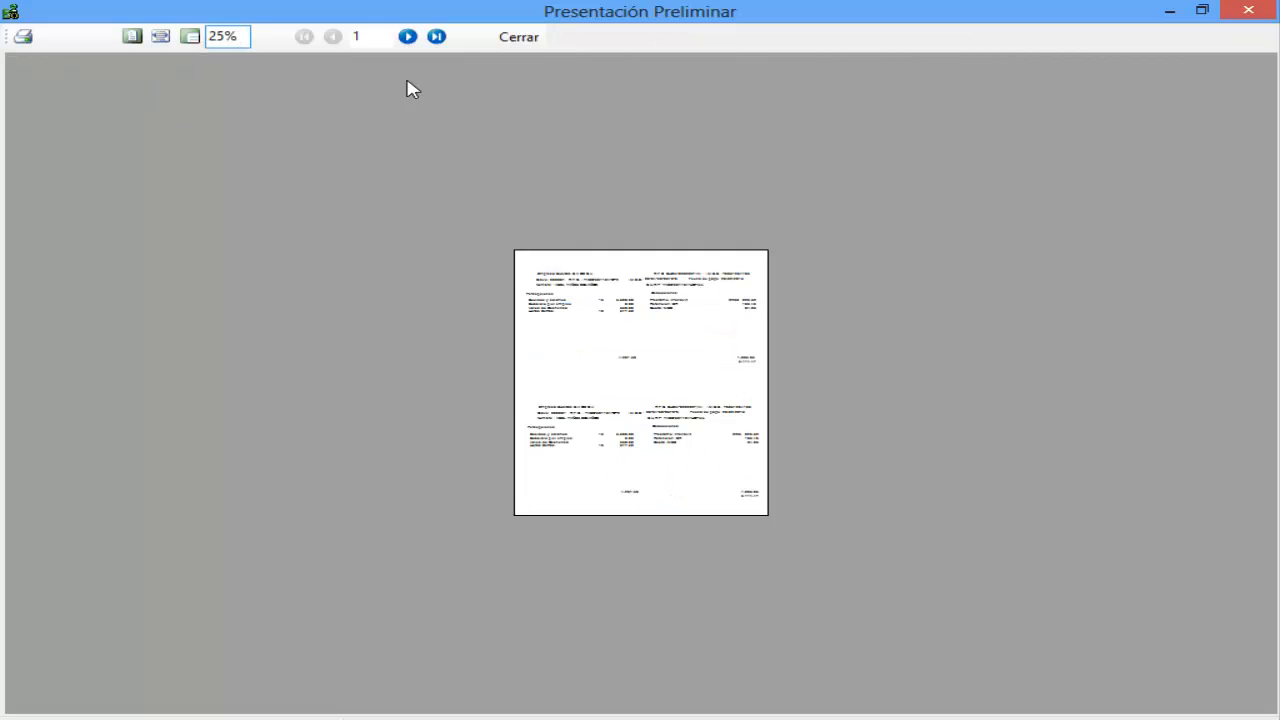